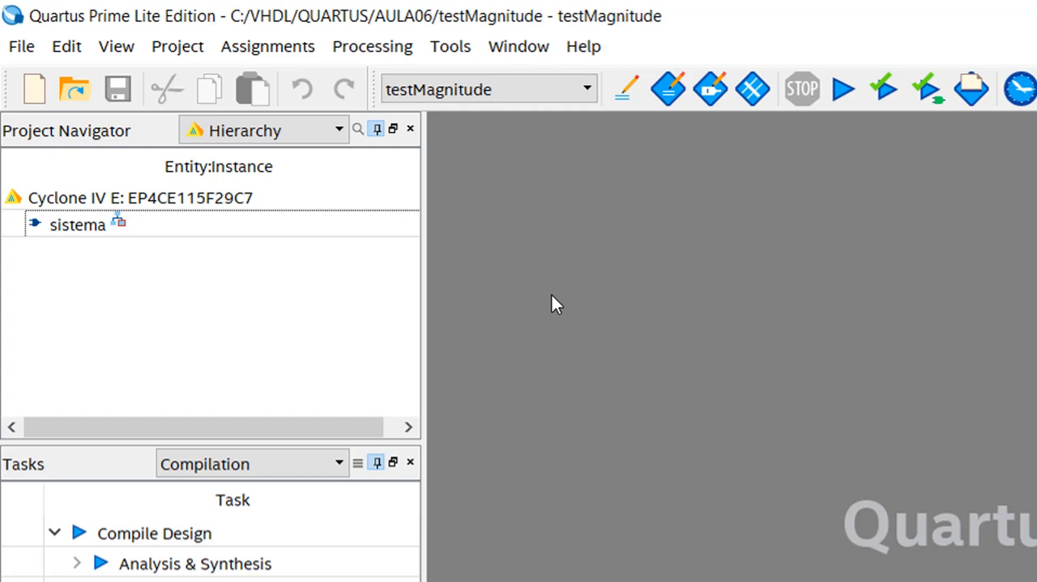
# - Show the project's source files instead of the entity hierarchy and open bloco0.vhd
pyautogui.click(284, 201)
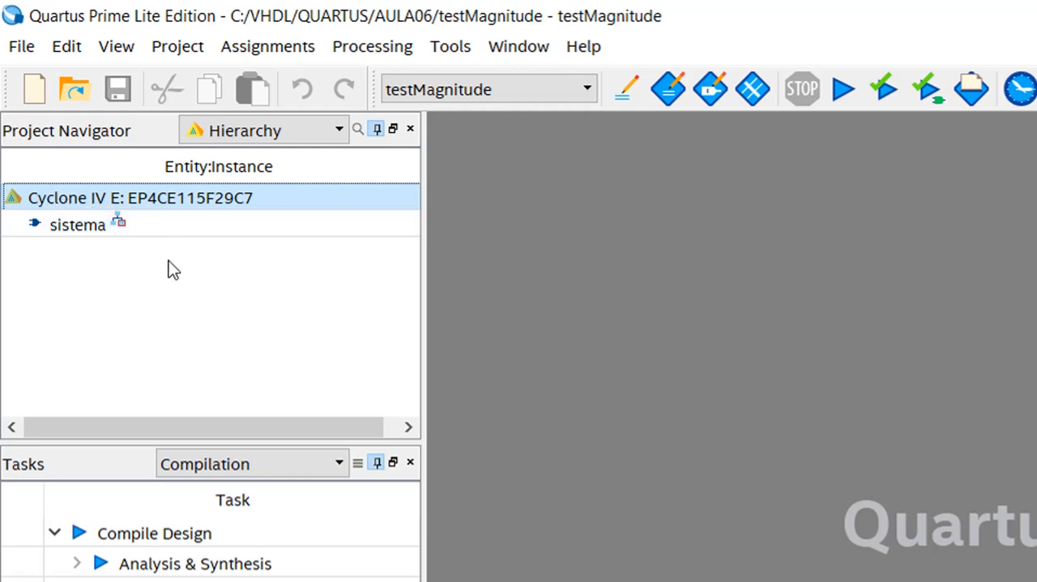
pyautogui.click(153, 228)
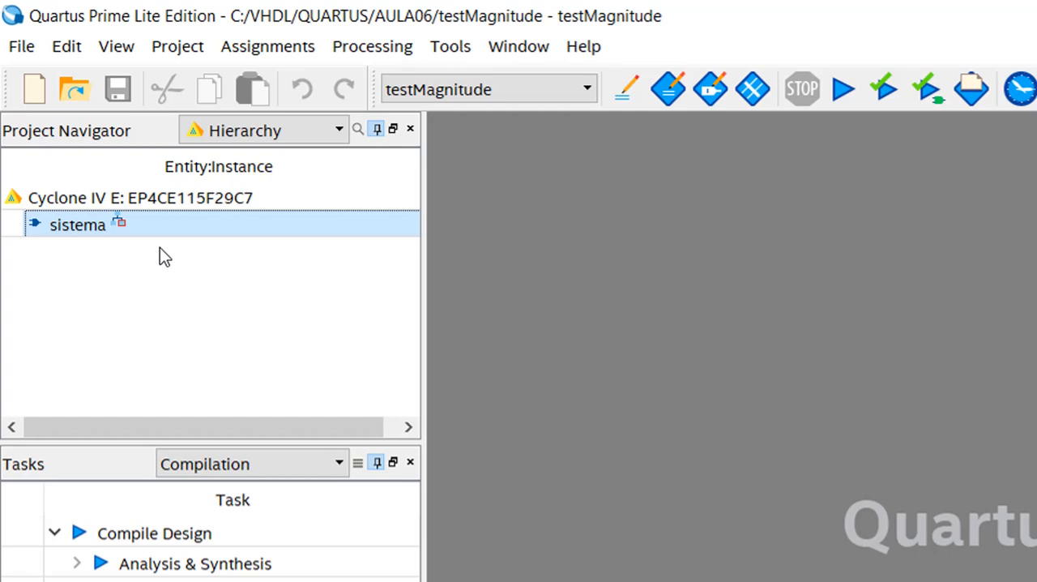
pyautogui.click(267, 136)
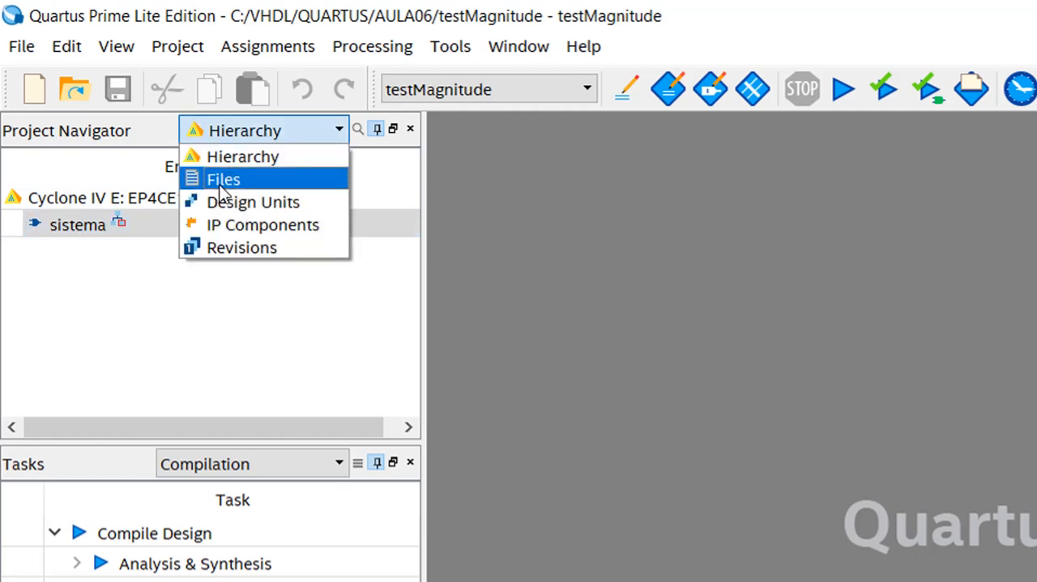
pyautogui.click(235, 181)
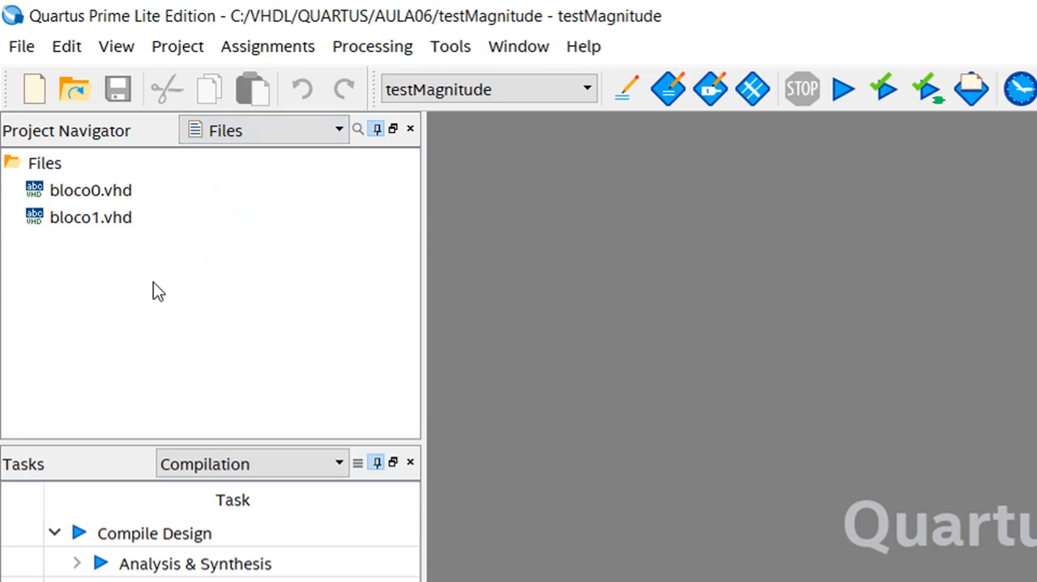
pyautogui.click(86, 191)
pyautogui.doubleClick(85, 190)
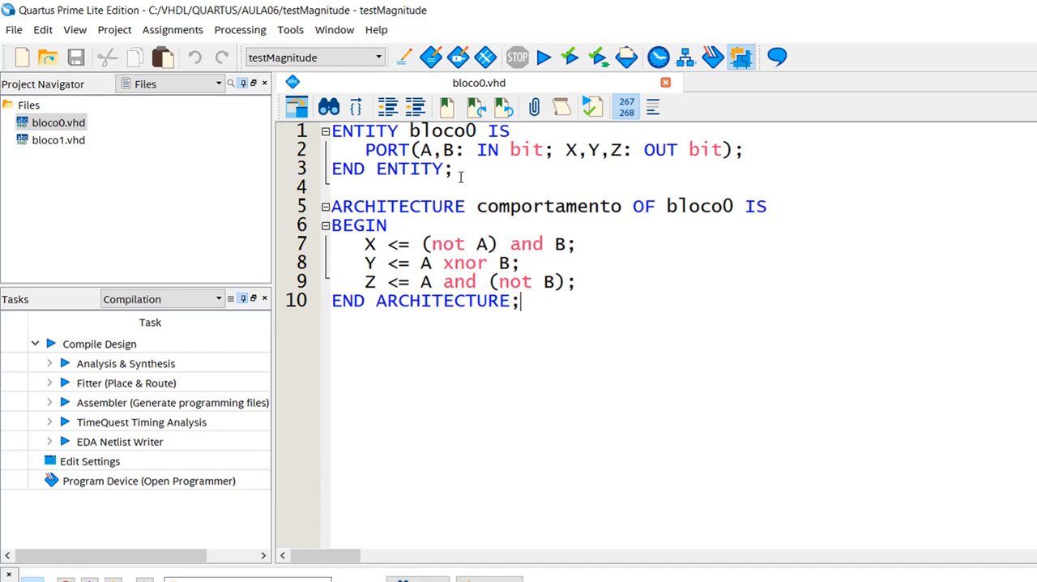
# - Examine the A, B inputs and X, Y, Z outputs of bloco0 and the equations that drive them
pyautogui.moveTo(419, 150); pyautogui.dragTo(454, 150)
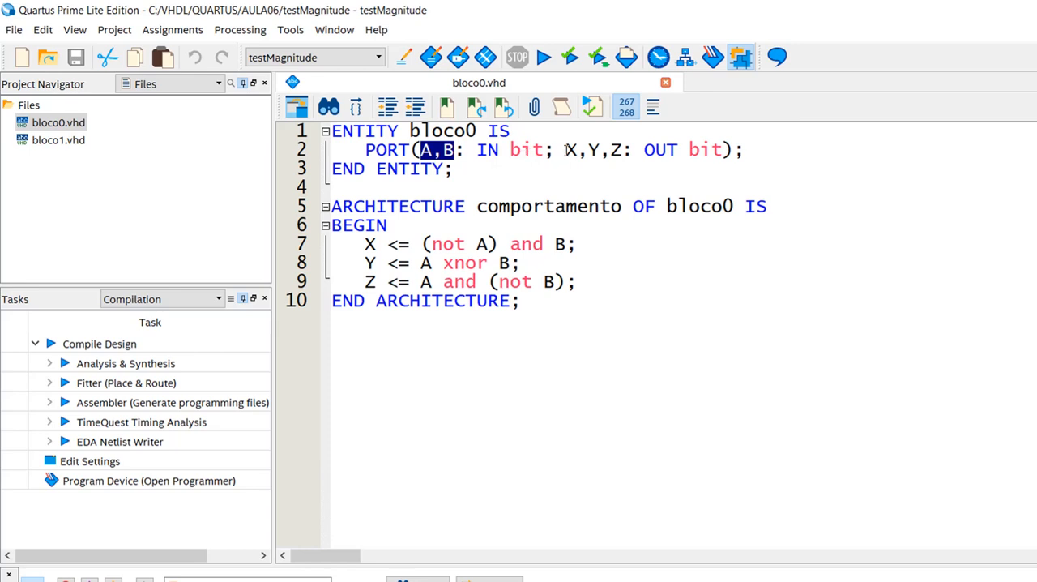
pyautogui.moveTo(567, 150); pyautogui.dragTo(626, 150)
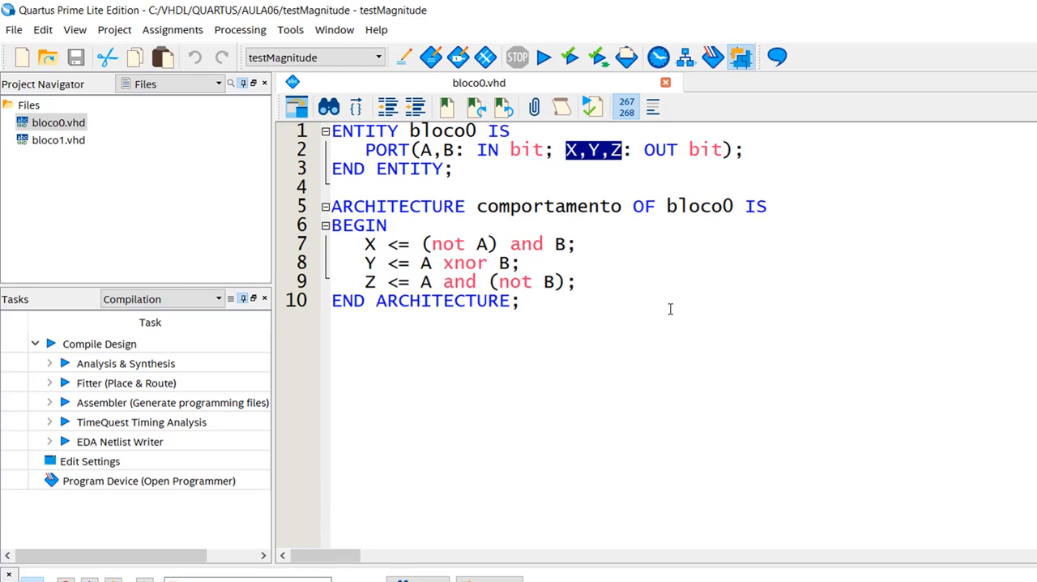
pyautogui.click(571, 157)
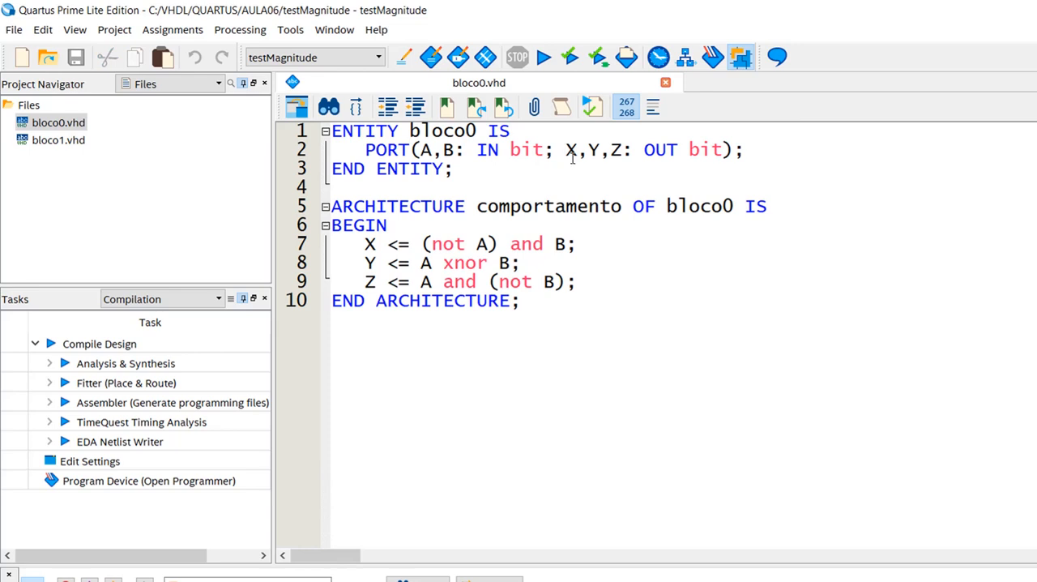
pyautogui.doubleClick(571, 153)
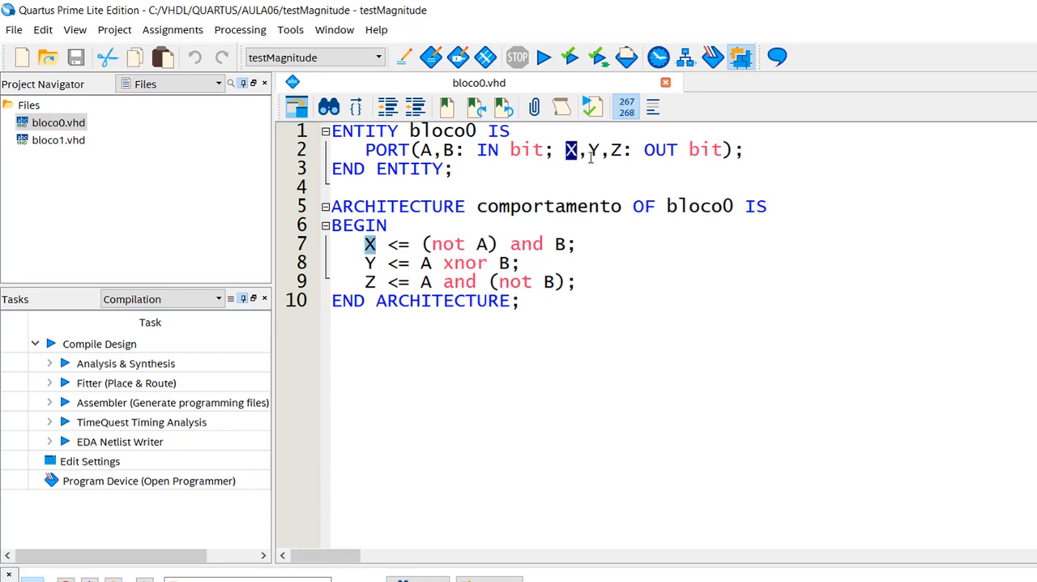
pyautogui.doubleClick(594, 153)
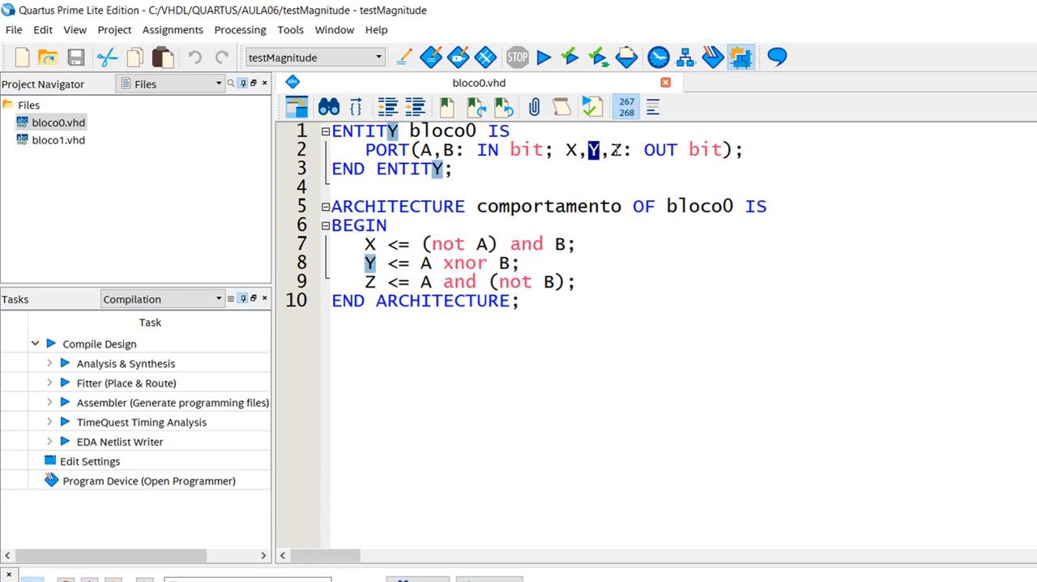
pyautogui.click(612, 151)
pyautogui.doubleClick(615, 151)
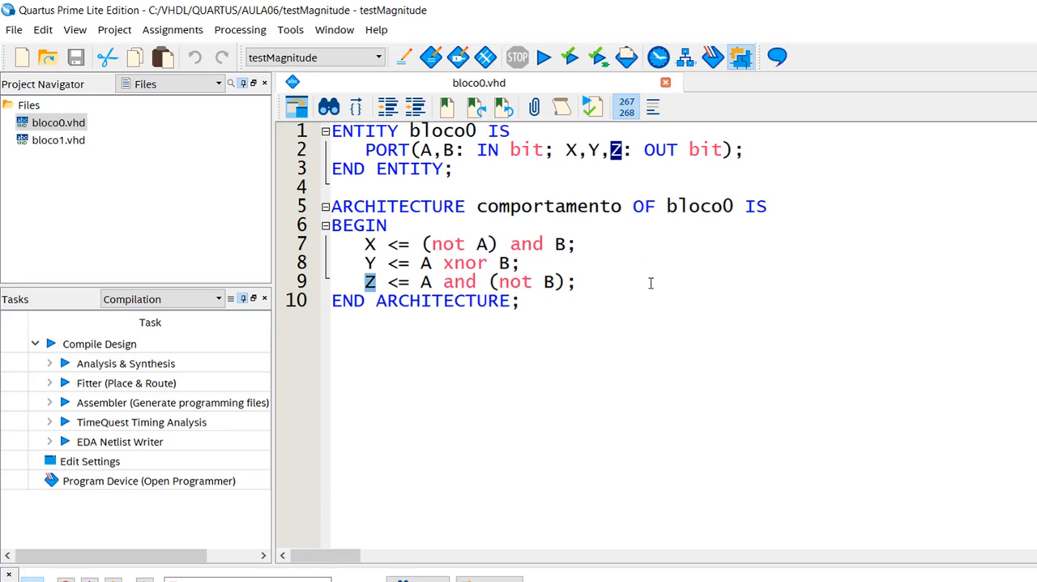
pyautogui.click(365, 245)
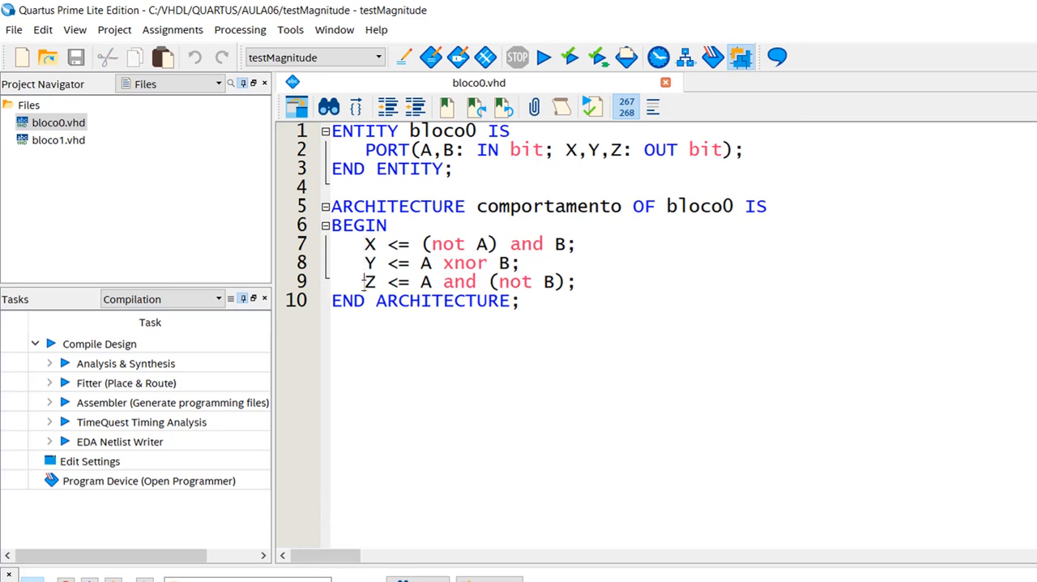
pyautogui.click(524, 305)
# - Open bloco1.vhd and examine its input ports A, B, X, Y, Z and output ports S2, S1, S0
pyautogui.click(58, 147)
pyautogui.doubleClick(58, 147)
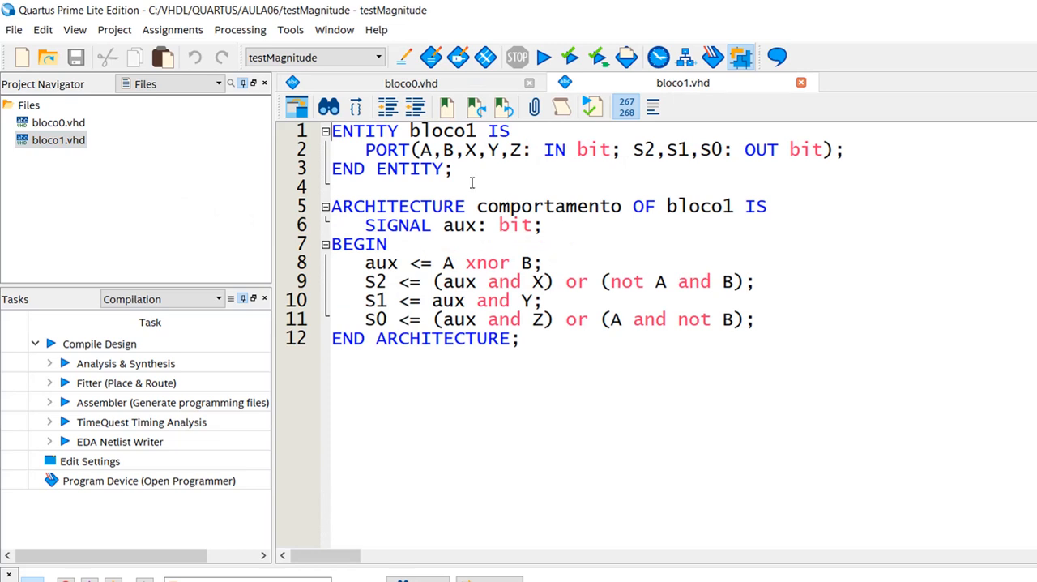
pyautogui.moveTo(419, 151); pyautogui.dragTo(452, 150)
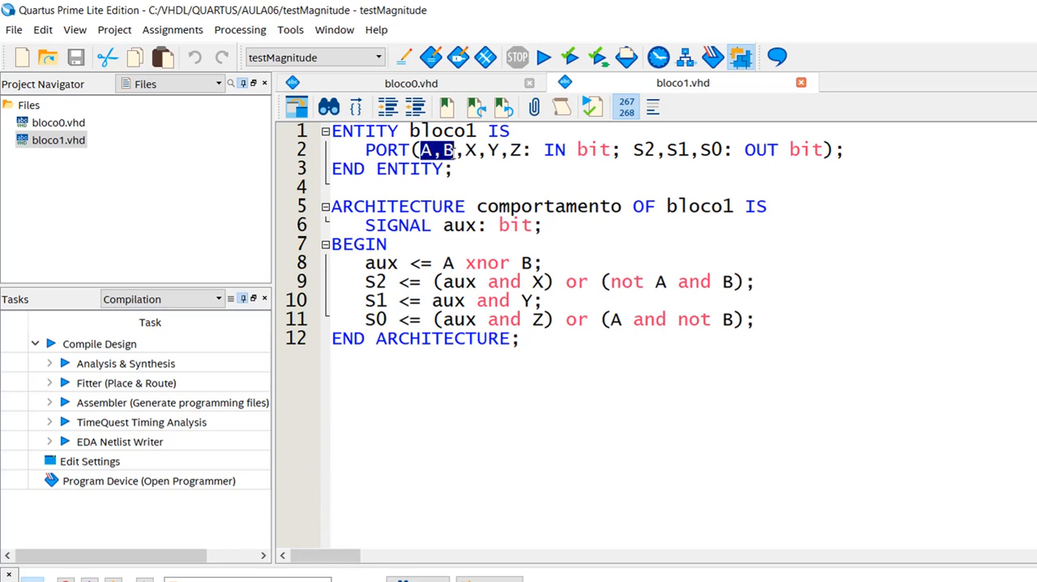
pyautogui.moveTo(465, 150); pyautogui.dragTo(523, 149)
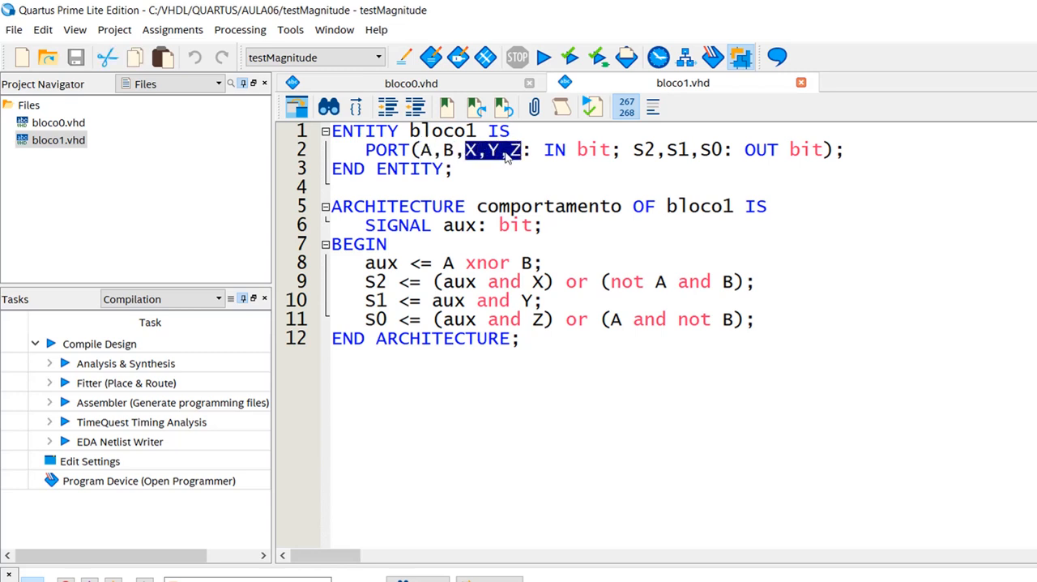
pyautogui.click(468, 155)
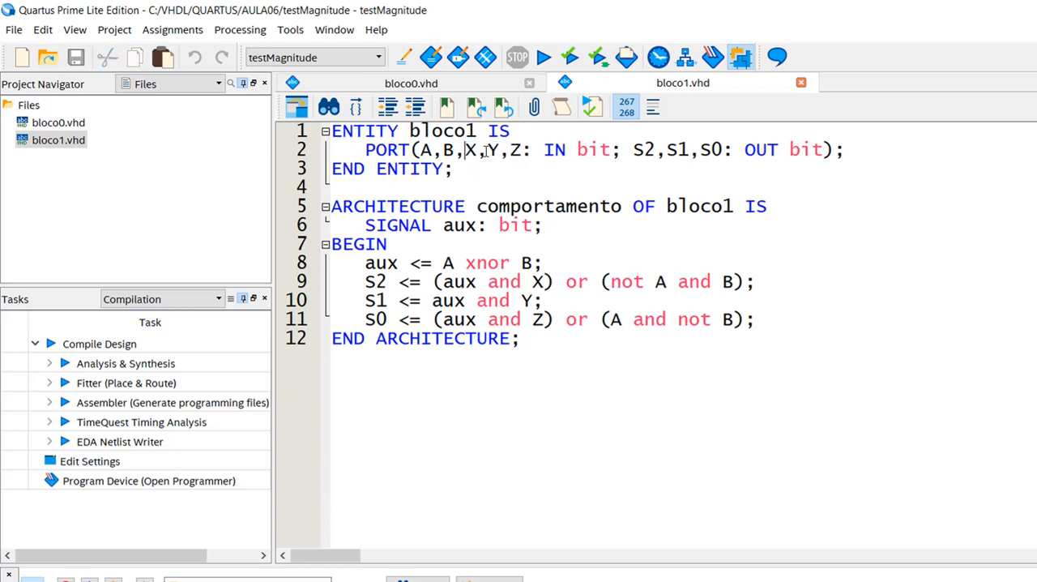
pyautogui.doubleClick(470, 150)
pyautogui.click(489, 151)
pyautogui.doubleClick(492, 151)
pyautogui.doubleClick(515, 151)
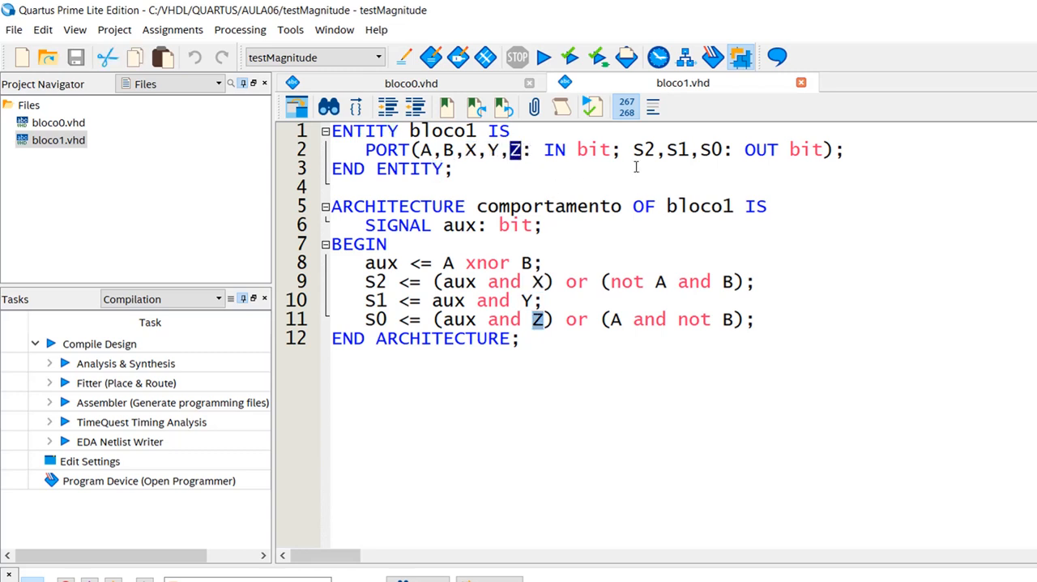
pyautogui.moveTo(633, 151); pyautogui.dragTo(723, 150)
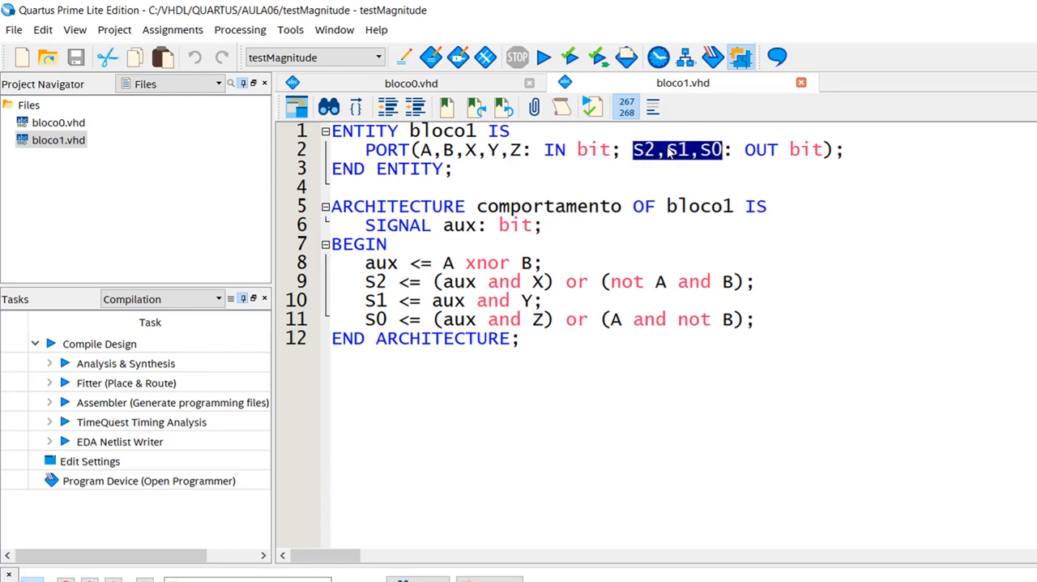
pyautogui.click(688, 154)
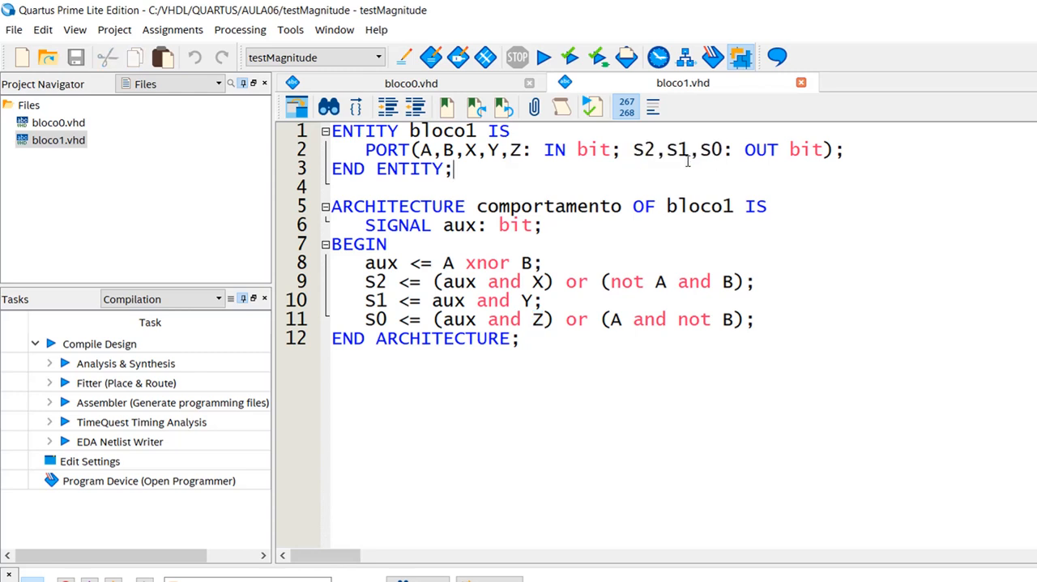
# - Examine how bloco1 computes S2, S1 and S0, including the aux signal and the negated A and B terms
pyautogui.moveTo(633, 150); pyautogui.dragTo(649, 151)
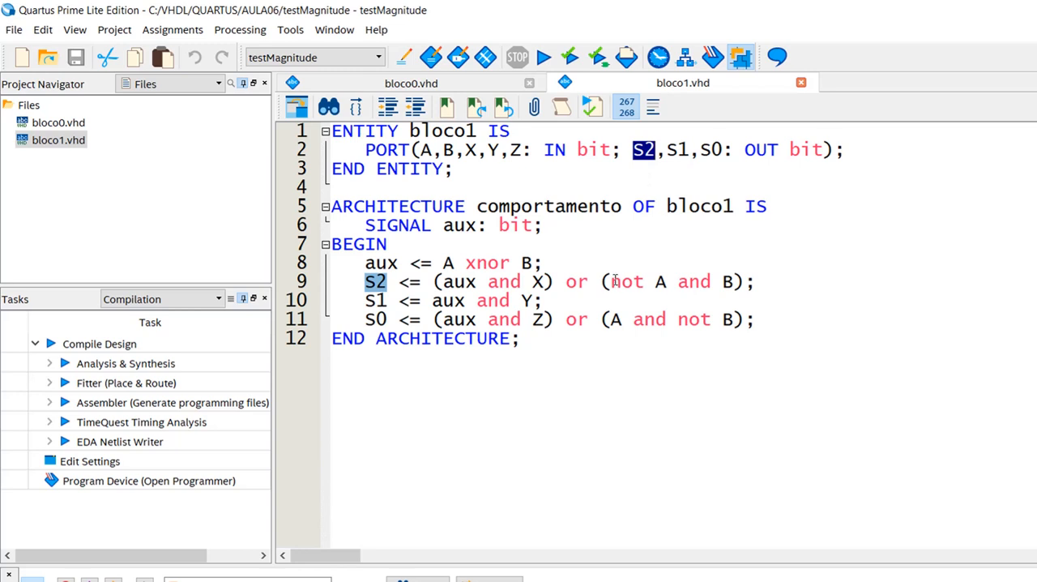
pyautogui.moveTo(611, 281); pyautogui.dragTo(667, 281)
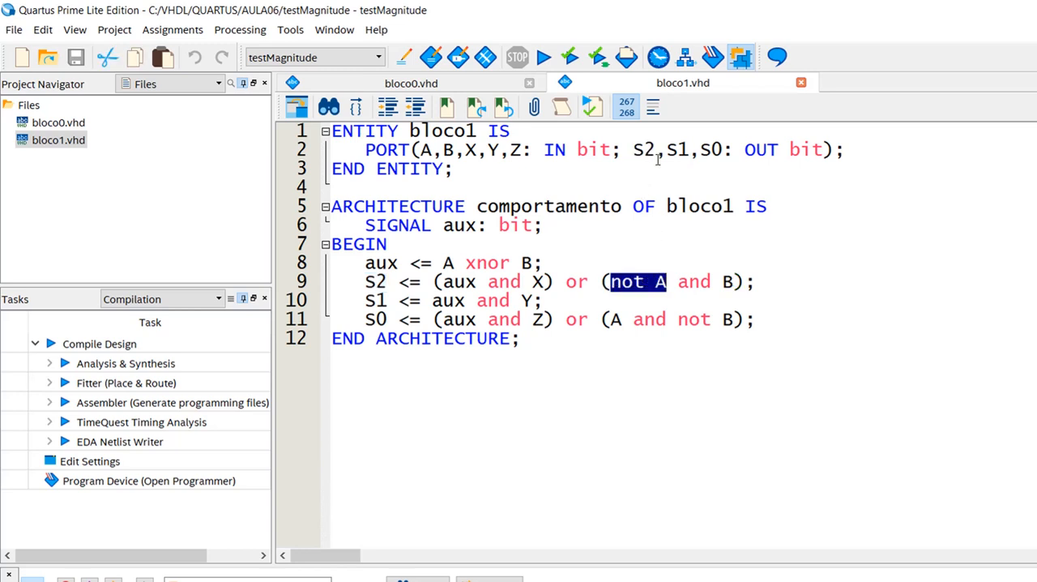
pyautogui.moveTo(667, 152); pyautogui.dragTo(693, 153)
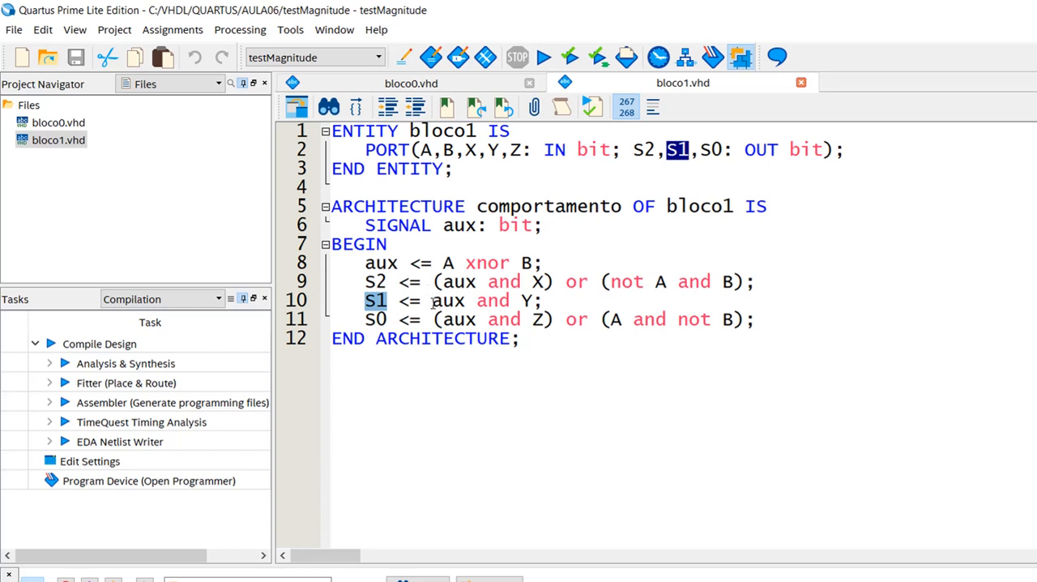
pyautogui.moveTo(432, 303); pyautogui.dragTo(465, 301)
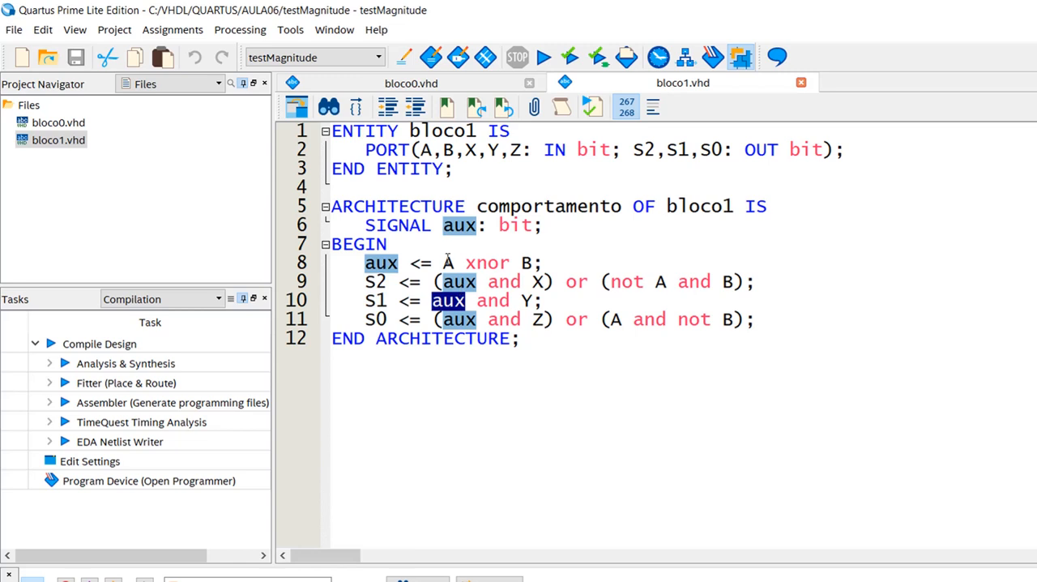
pyautogui.moveTo(444, 263); pyautogui.dragTo(536, 263)
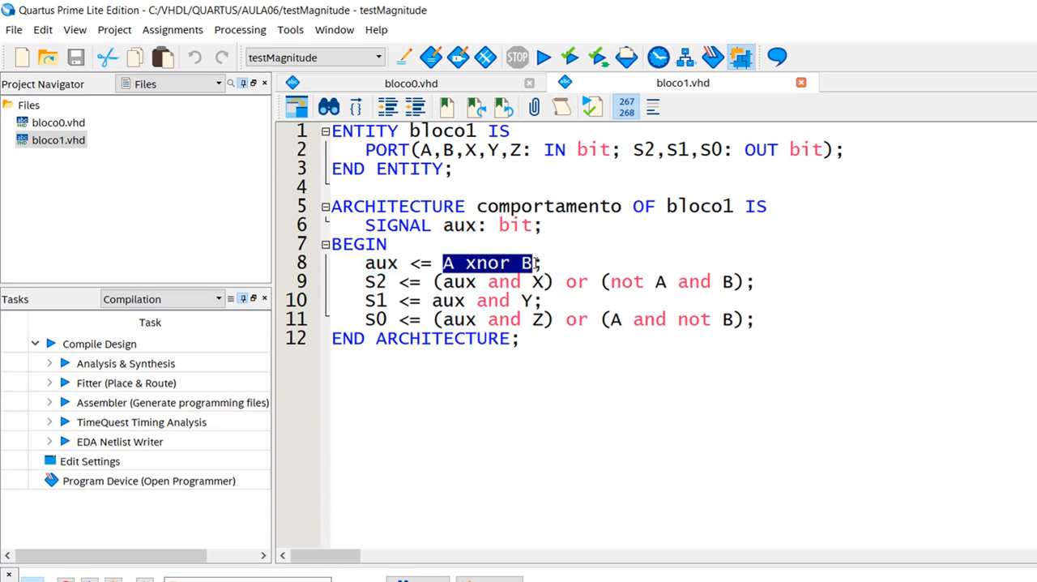
pyautogui.click(700, 149)
pyautogui.moveTo(700, 149); pyautogui.dragTo(720, 149)
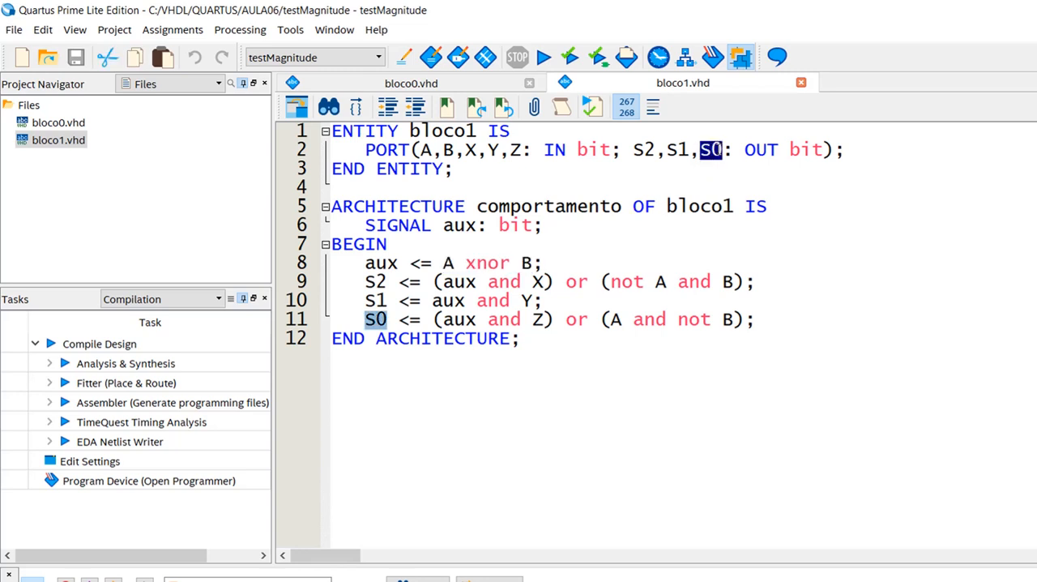
pyautogui.doubleClick(616, 320)
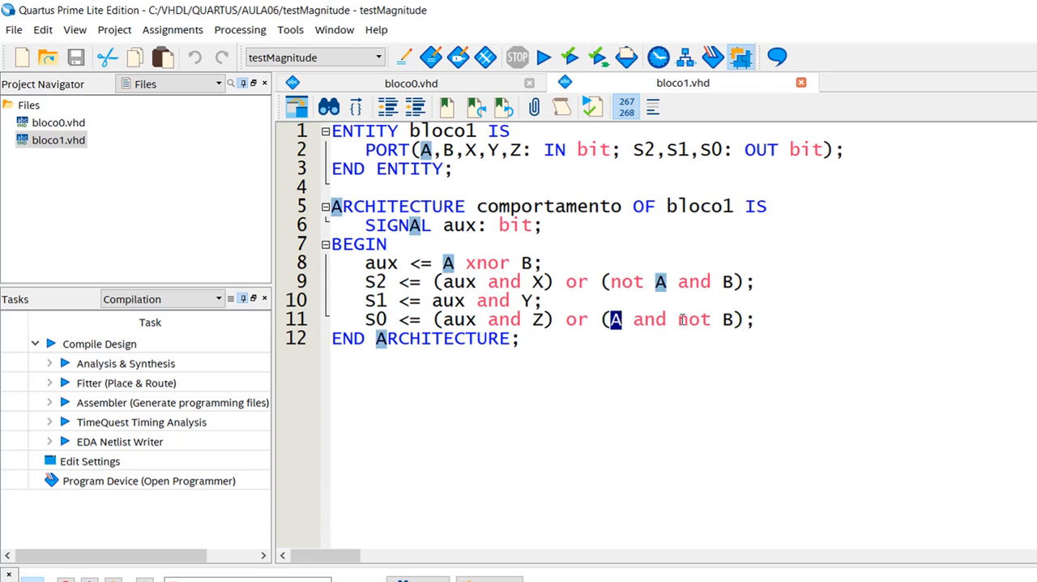
pyautogui.moveTo(677, 320); pyautogui.dragTo(734, 320)
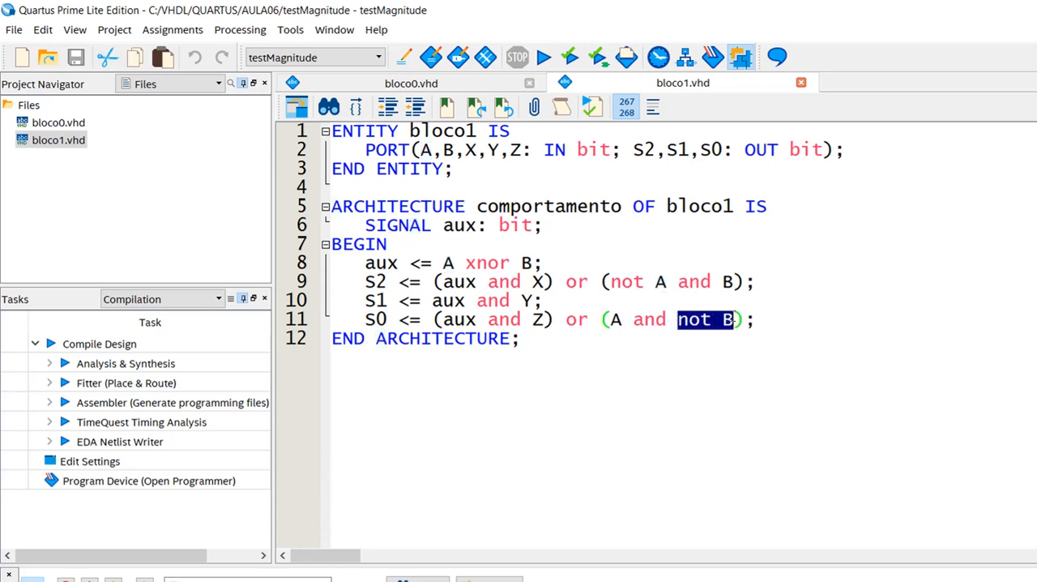
pyautogui.click(551, 342)
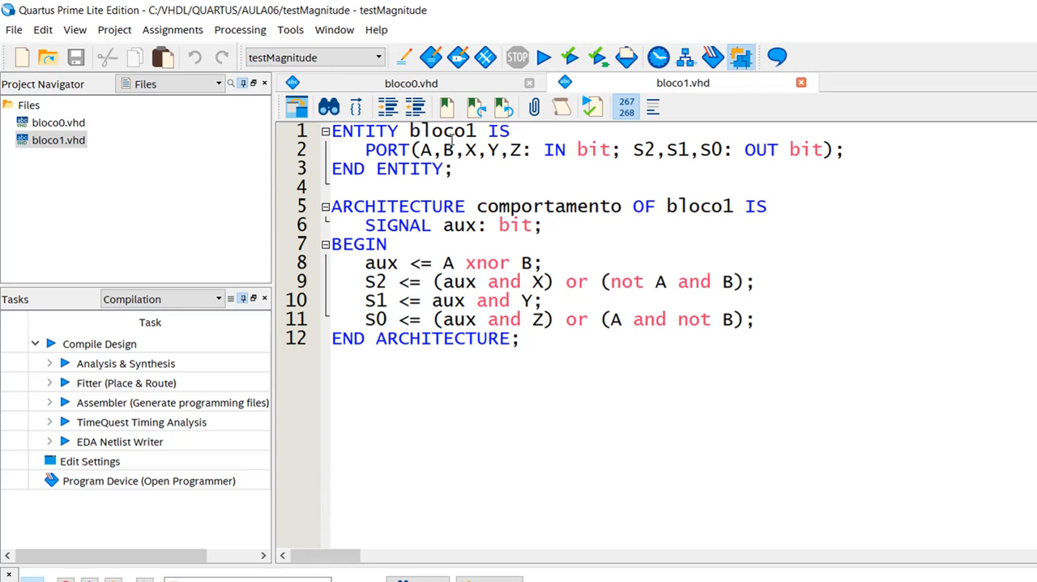
# - Create a symbol file from the bloco0.vhd source
pyautogui.click(419, 86)
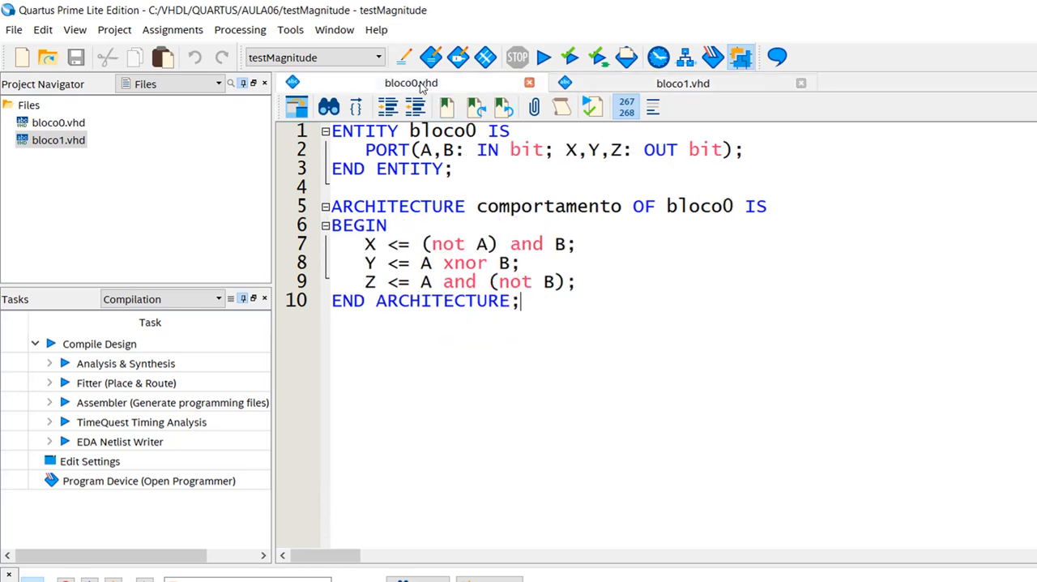
pyautogui.click(610, 87)
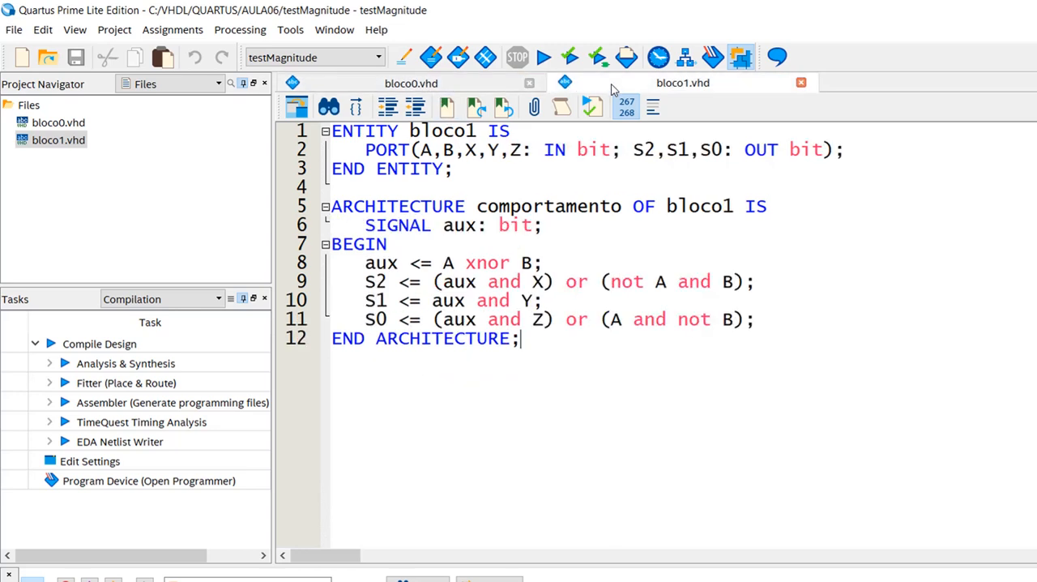
pyautogui.click(404, 86)
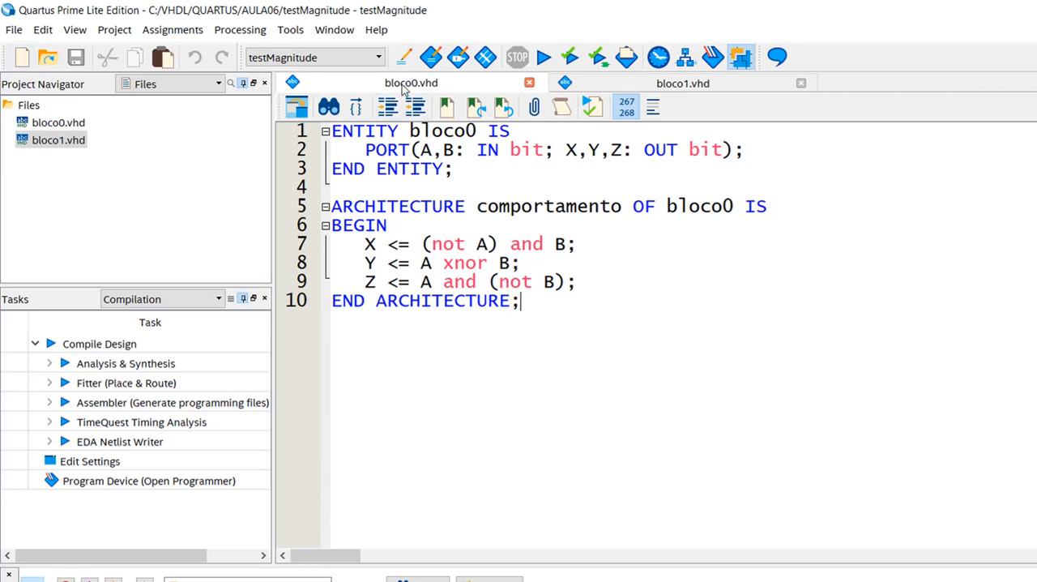
pyautogui.click(13, 32)
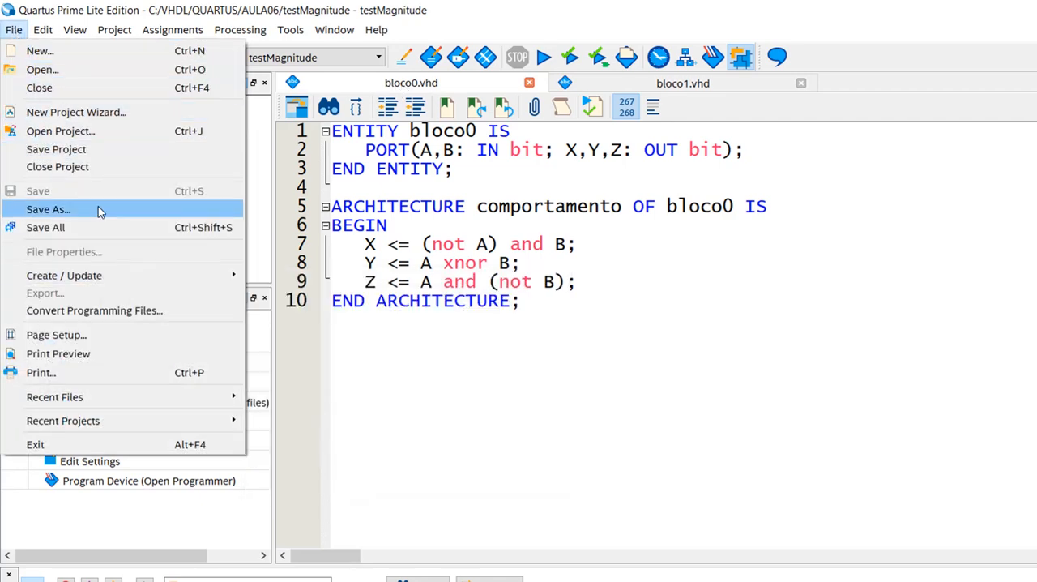
pyautogui.moveTo(157, 278)
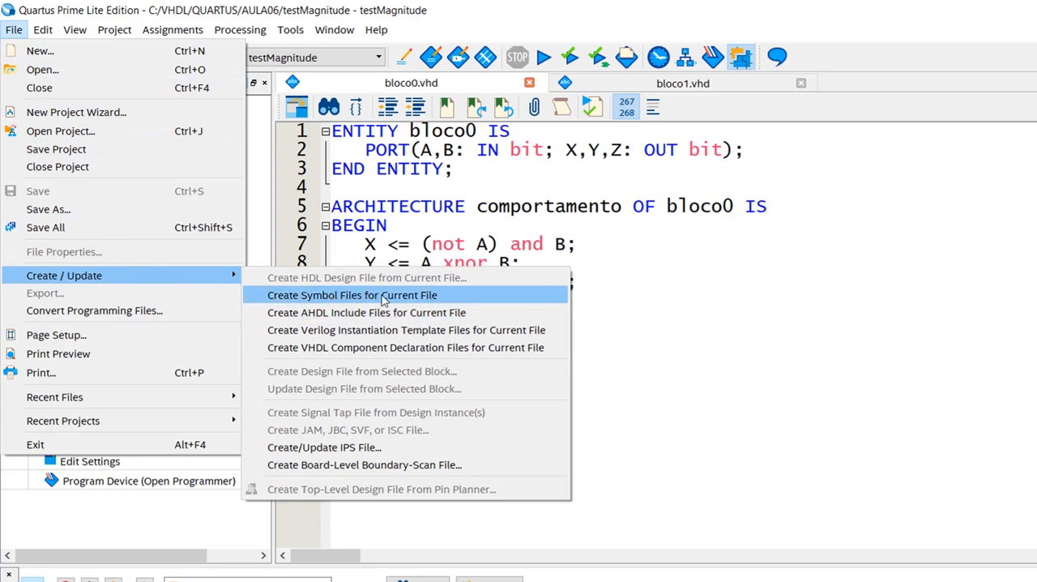
pyautogui.click(409, 302)
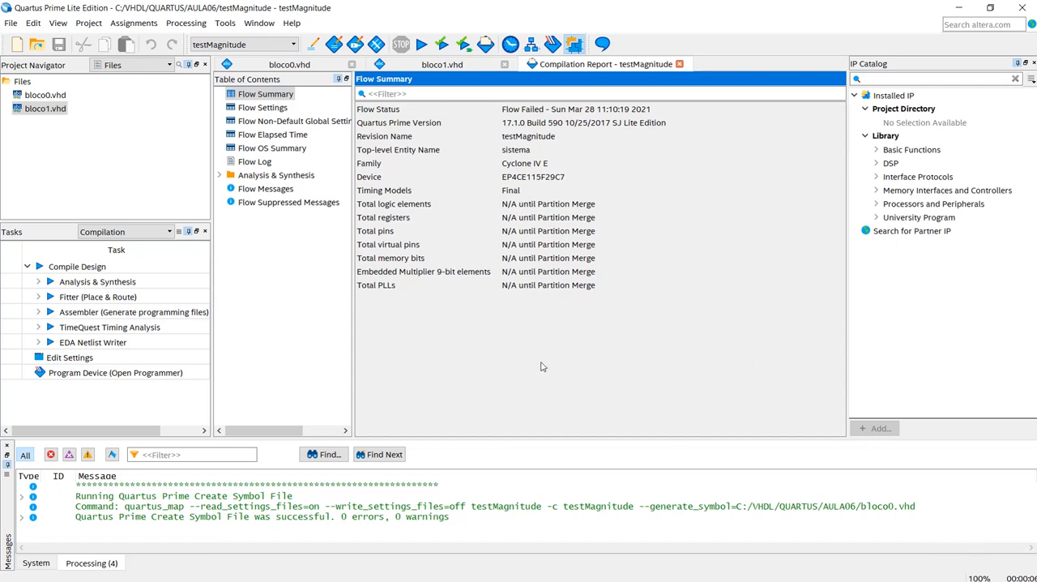
# - Create a symbol file from the bloco1.vhd source and close the compilation report
pyautogui.click(414, 68)
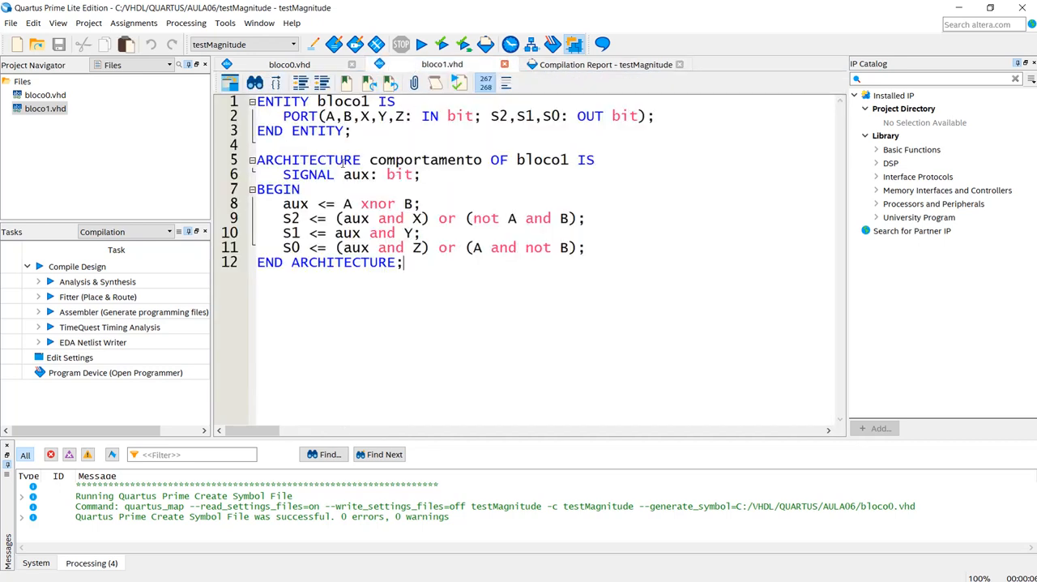
pyautogui.click(11, 25)
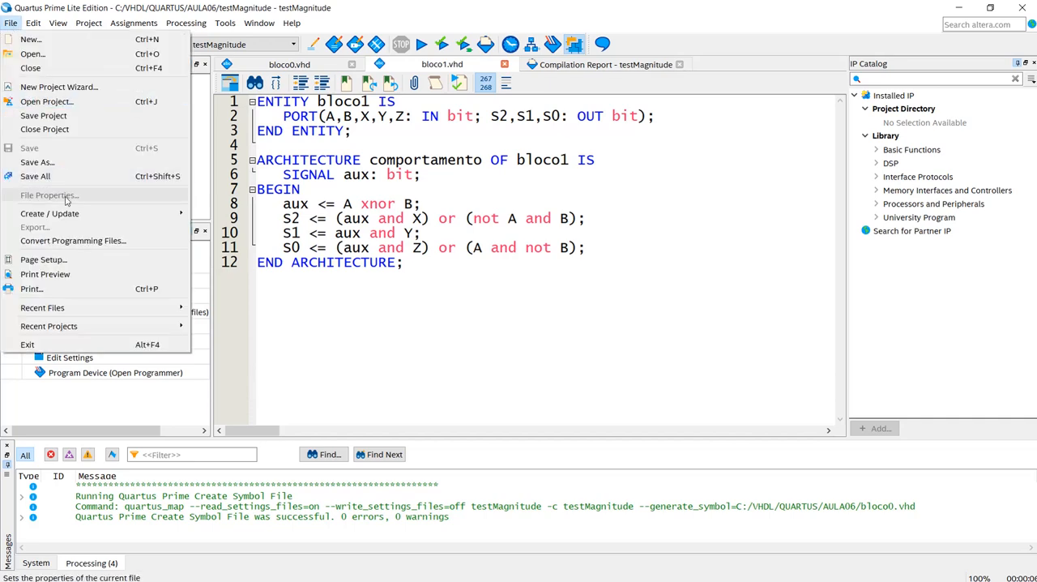
pyautogui.moveTo(92, 219)
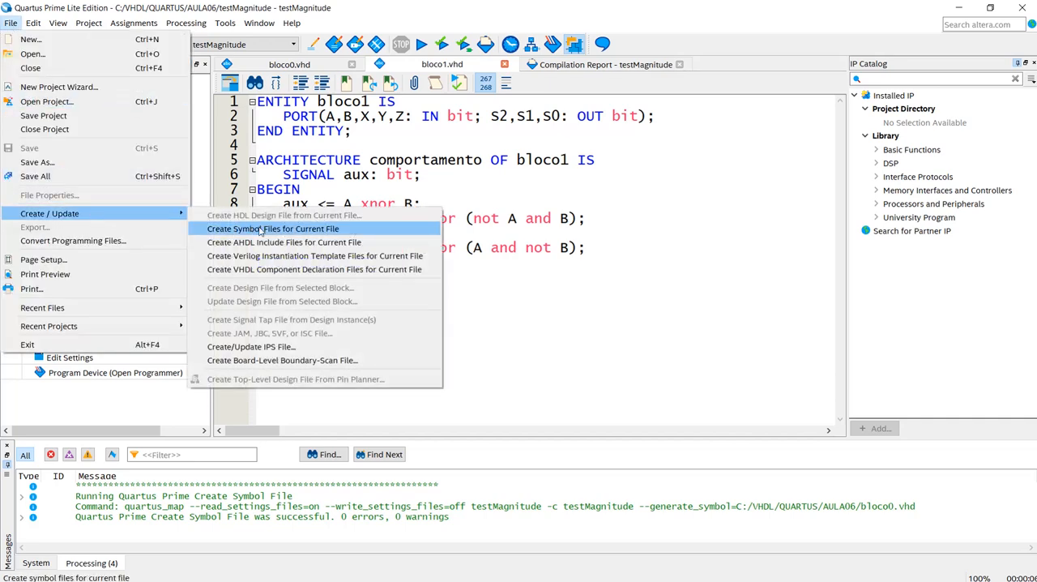
pyautogui.click(303, 233)
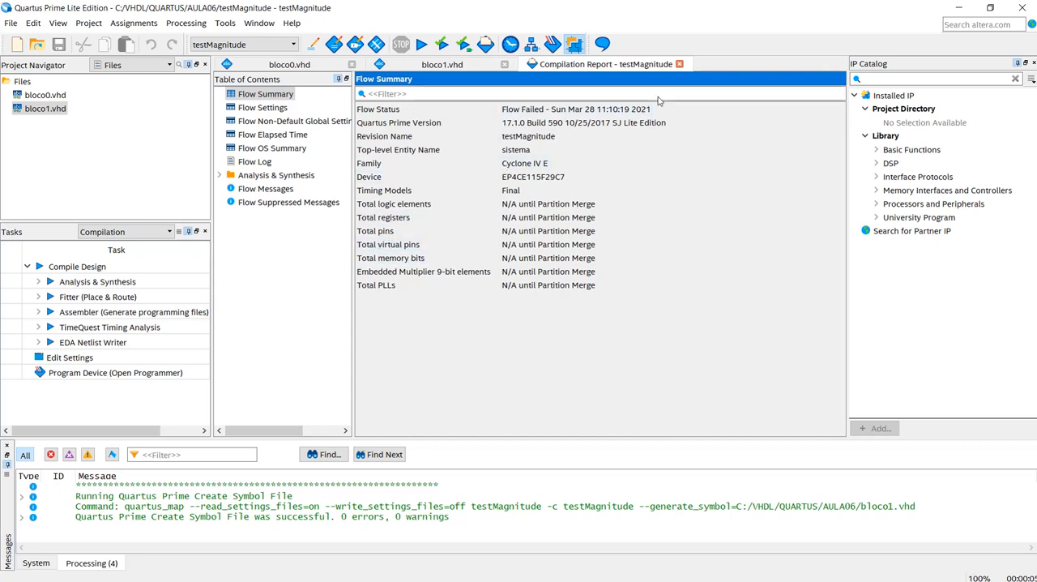
pyautogui.click(679, 64)
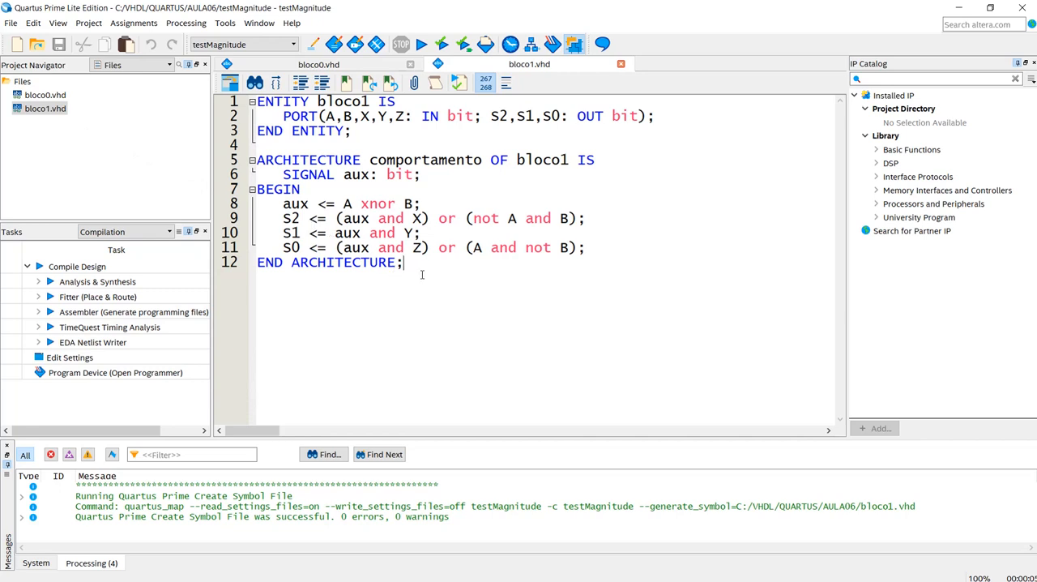
# - Review in bloco1.vhd how inputs X, Y and Z feed outputs S2, S1 and S0, along with the A and B comparison terms
pyautogui.doubleClick(416, 218)
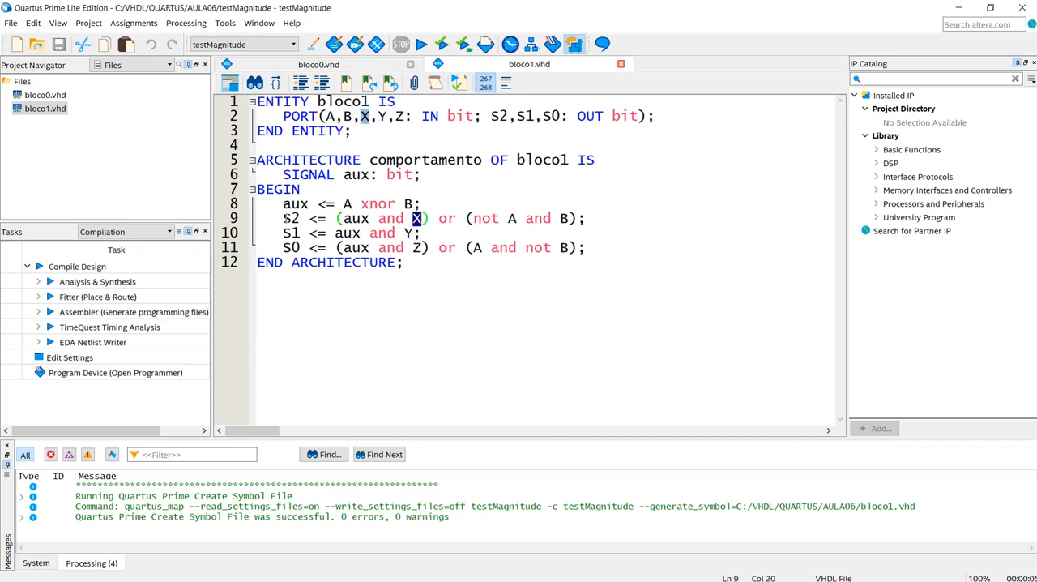
pyautogui.moveTo(283, 218); pyautogui.dragTo(300, 218)
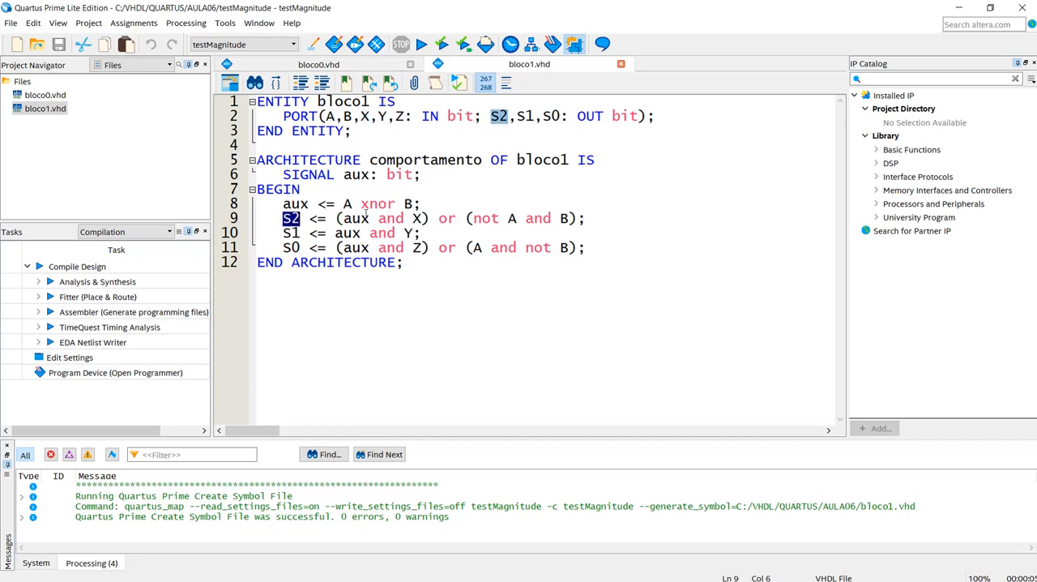
pyautogui.moveTo(475, 219); pyautogui.dragTo(517, 218)
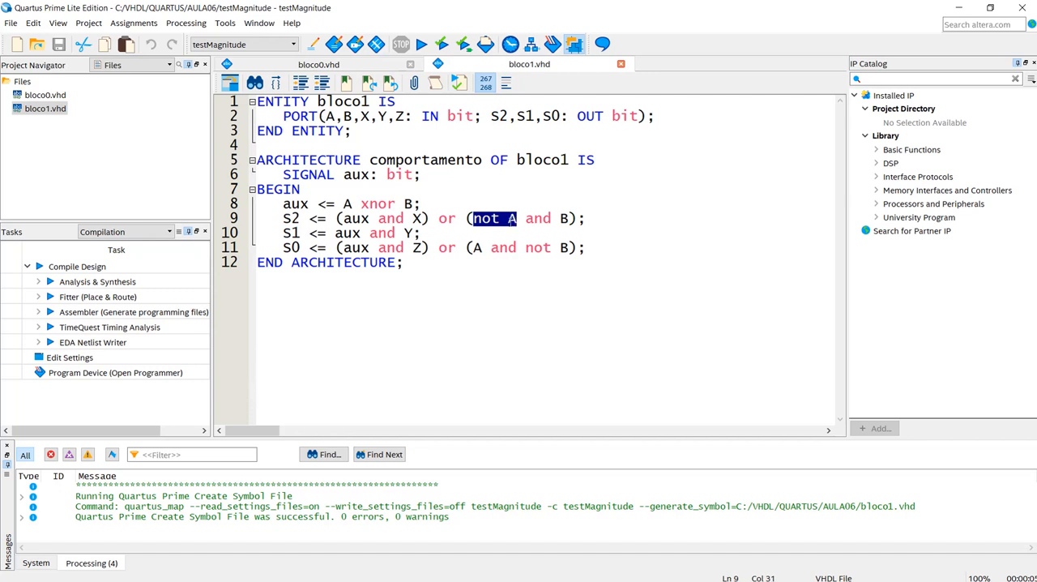
pyautogui.doubleClick(408, 232)
pyautogui.moveTo(283, 233); pyautogui.dragTo(300, 233)
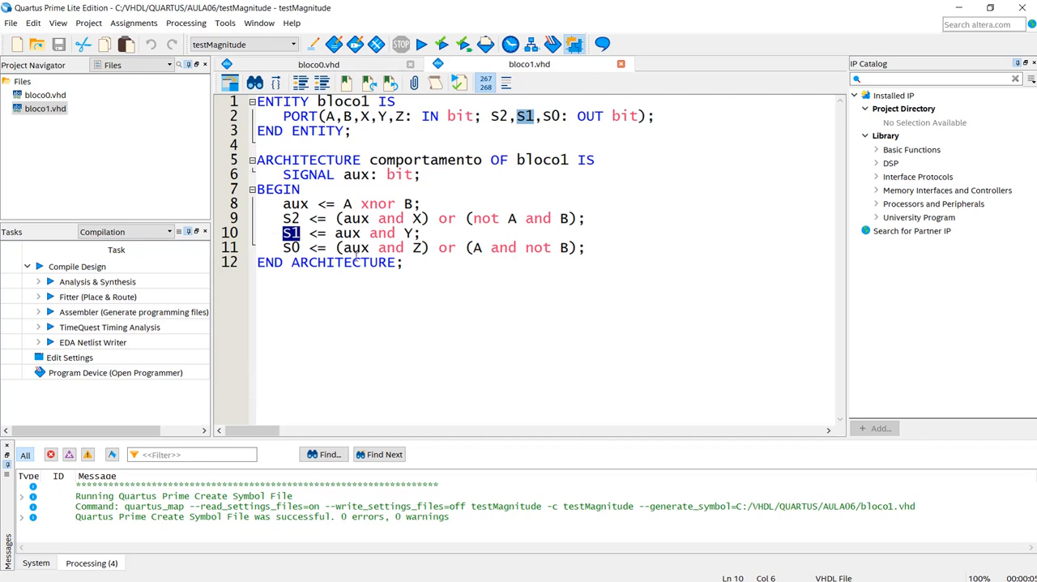
pyautogui.doubleClick(417, 247)
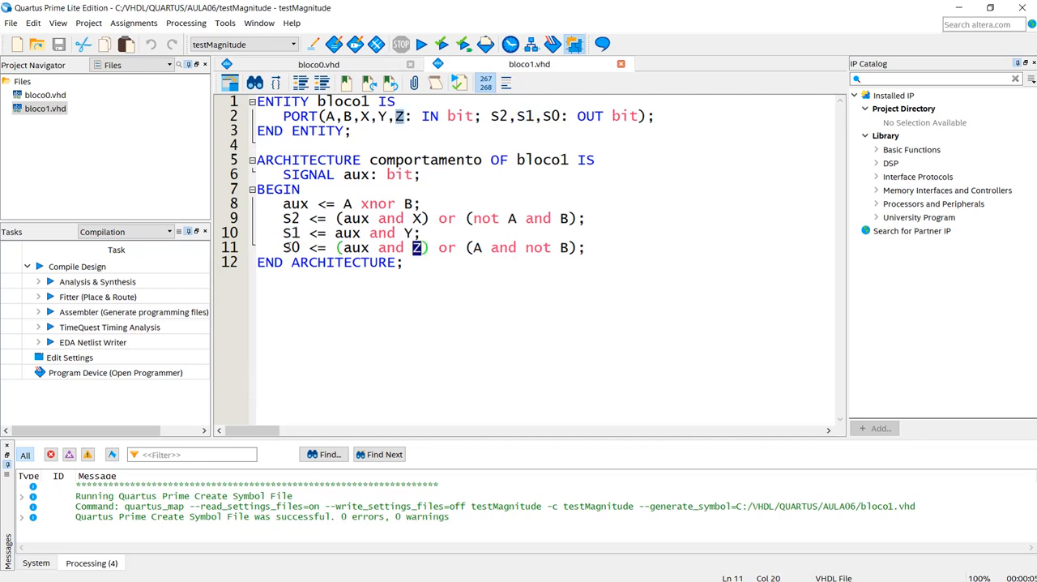
pyautogui.doubleClick(288, 247)
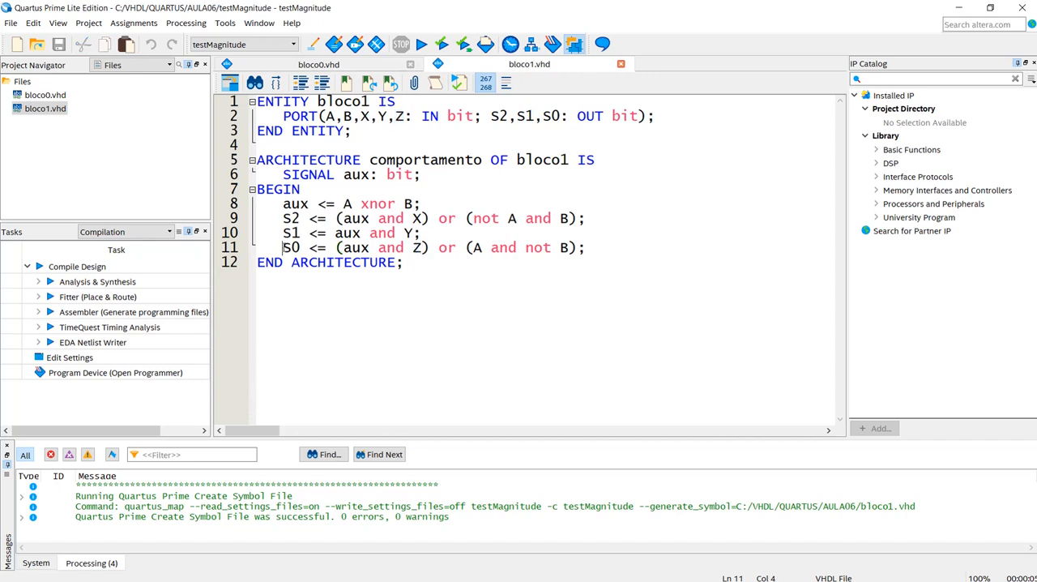
pyautogui.click(475, 247)
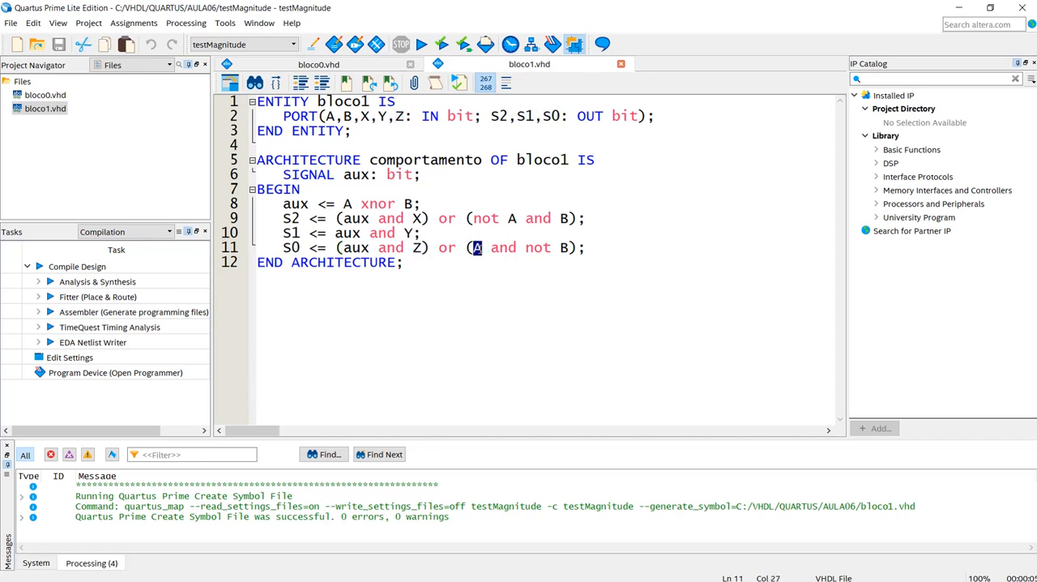
pyautogui.click(401, 294)
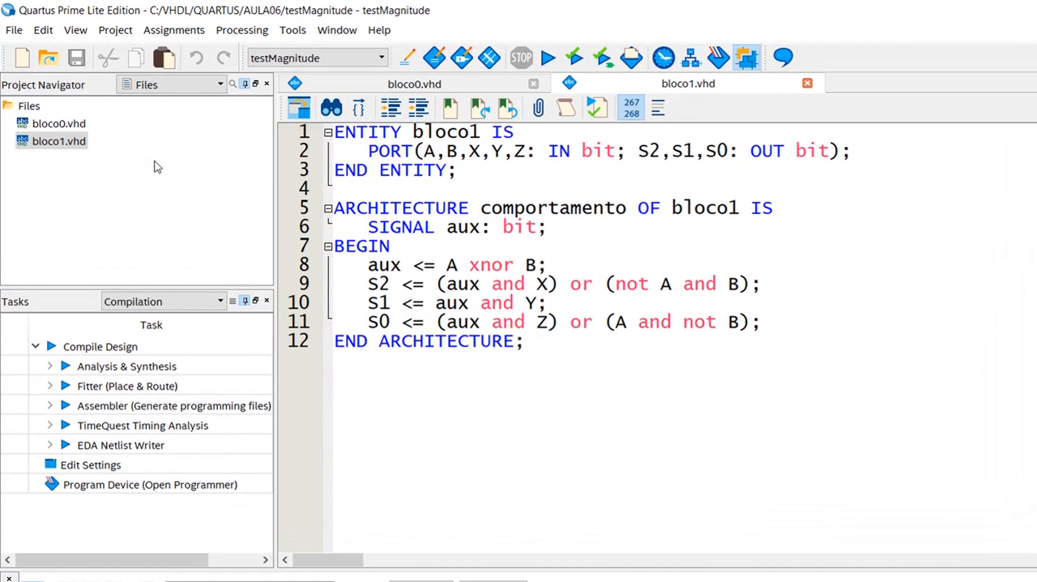
# - Create a new Block Diagram/Schematic File
pyautogui.click(22, 58)
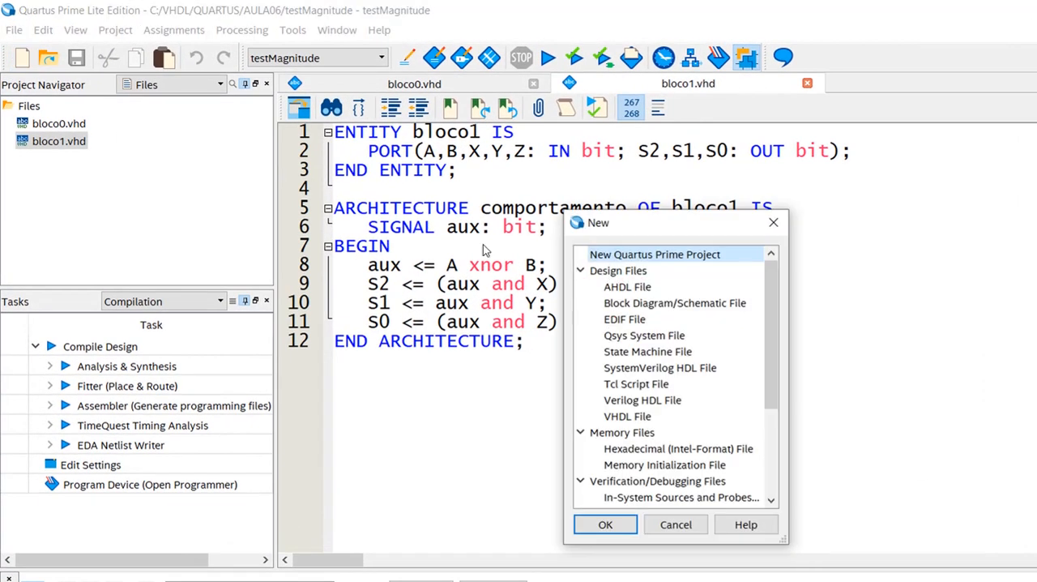
pyautogui.click(652, 305)
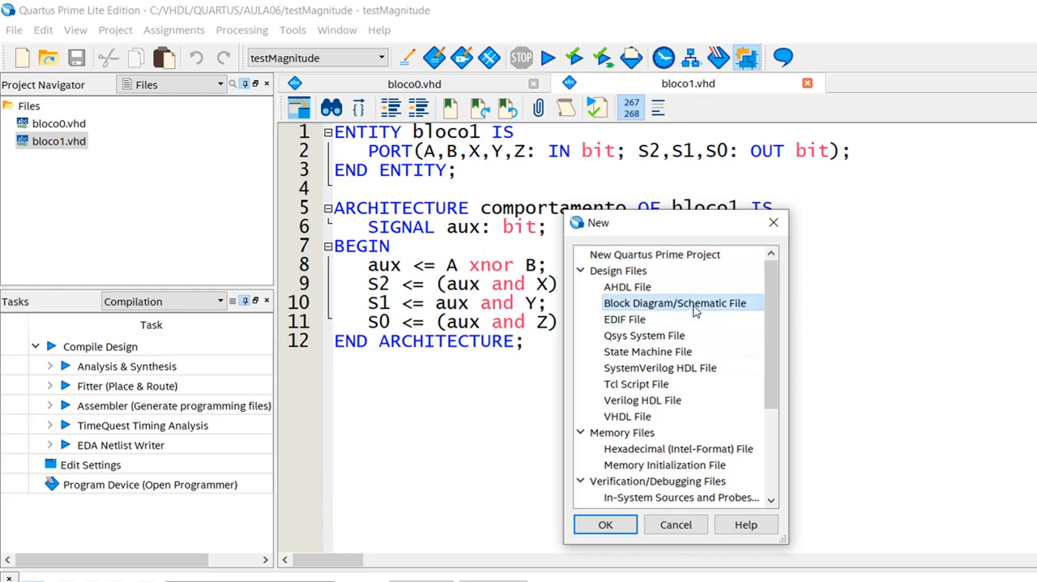
pyautogui.click(609, 525)
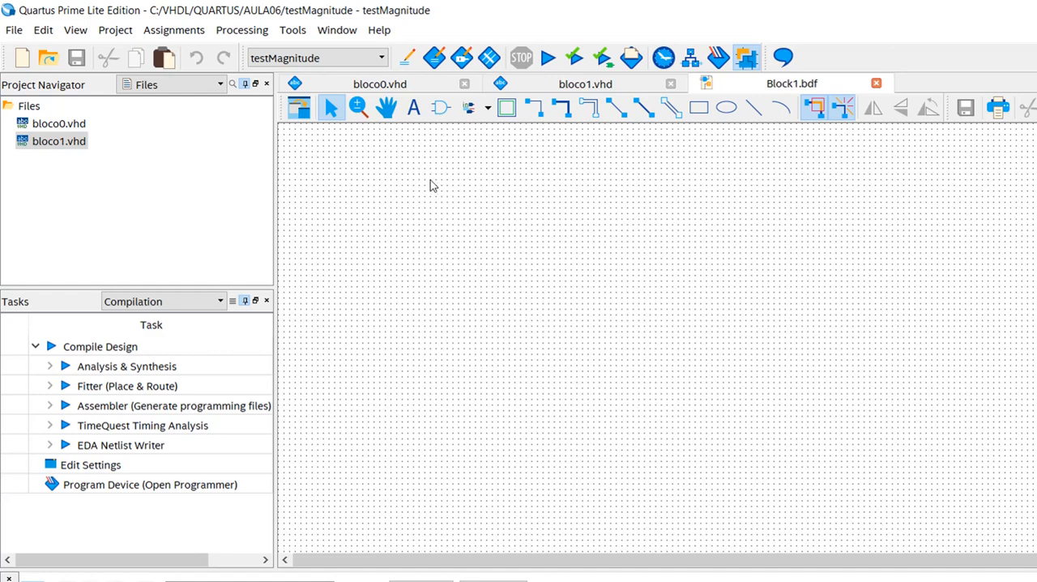
# - Start inserting a symbol in the schematic and preview the project's bloco0 and bloco1 symbols
pyautogui.click(441, 110)
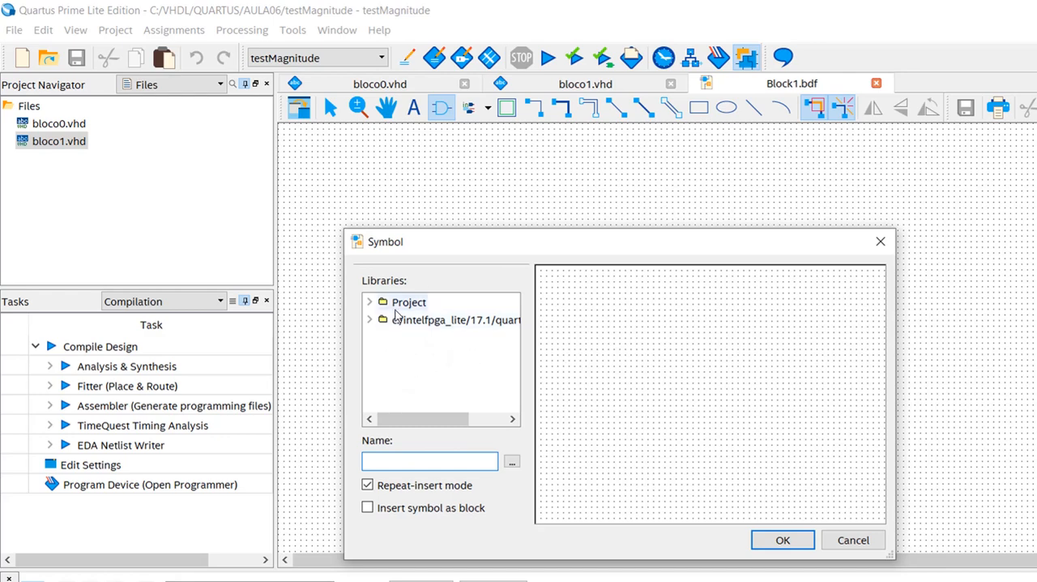
pyautogui.click(370, 303)
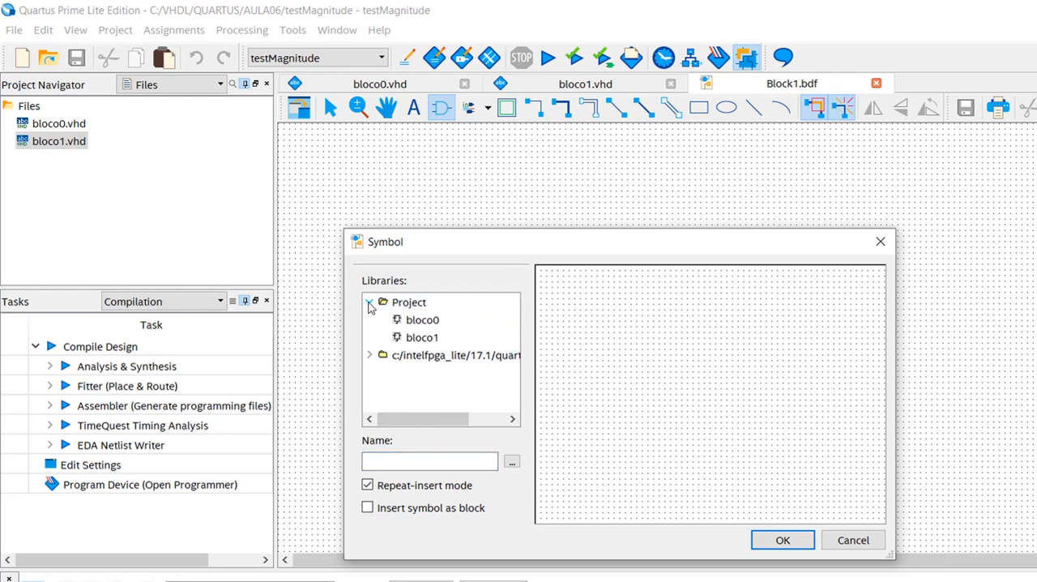
pyautogui.click(425, 324)
pyautogui.click(424, 339)
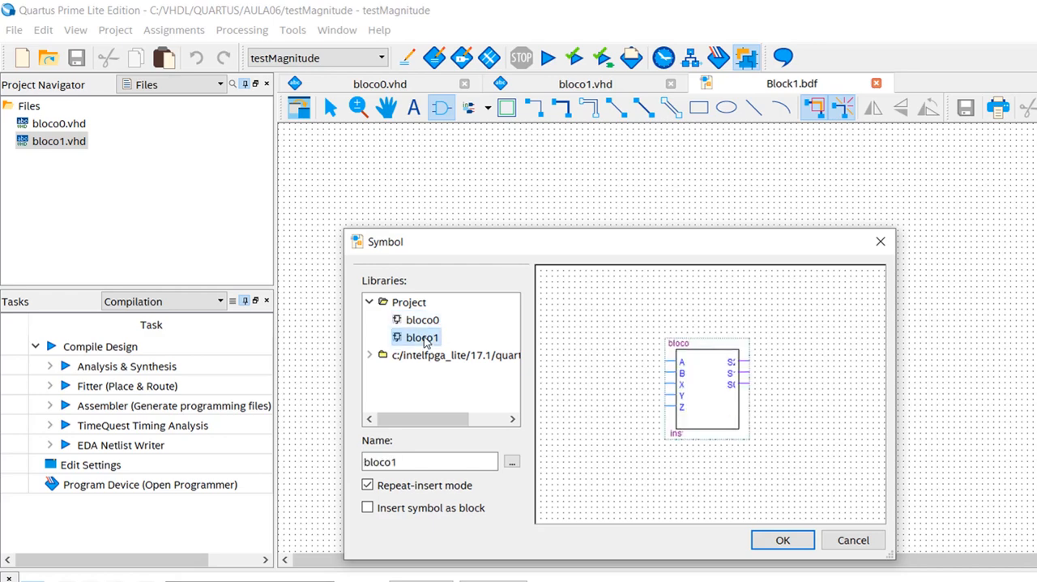
pyautogui.click(423, 321)
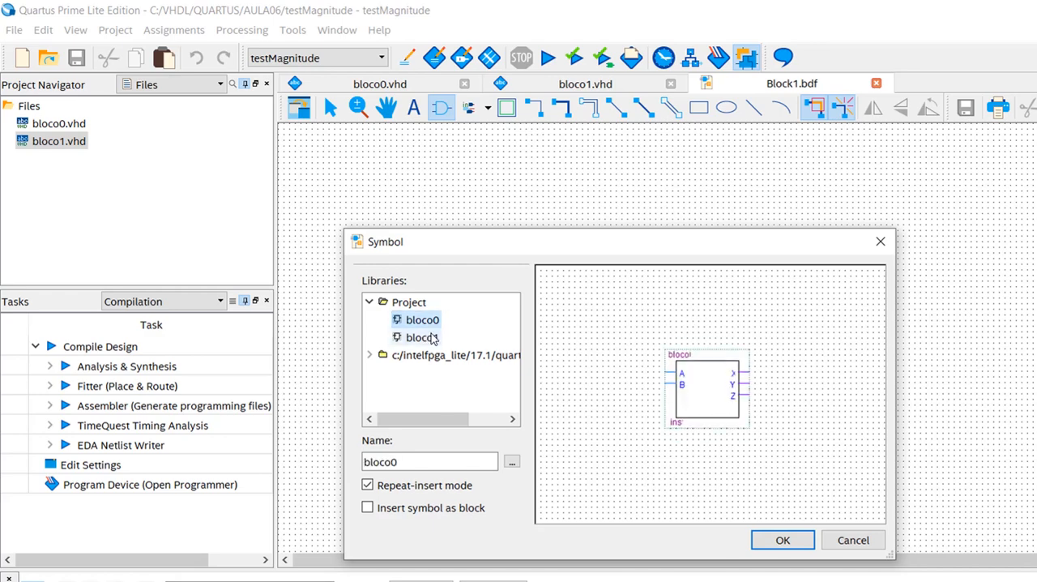
pyautogui.click(423, 338)
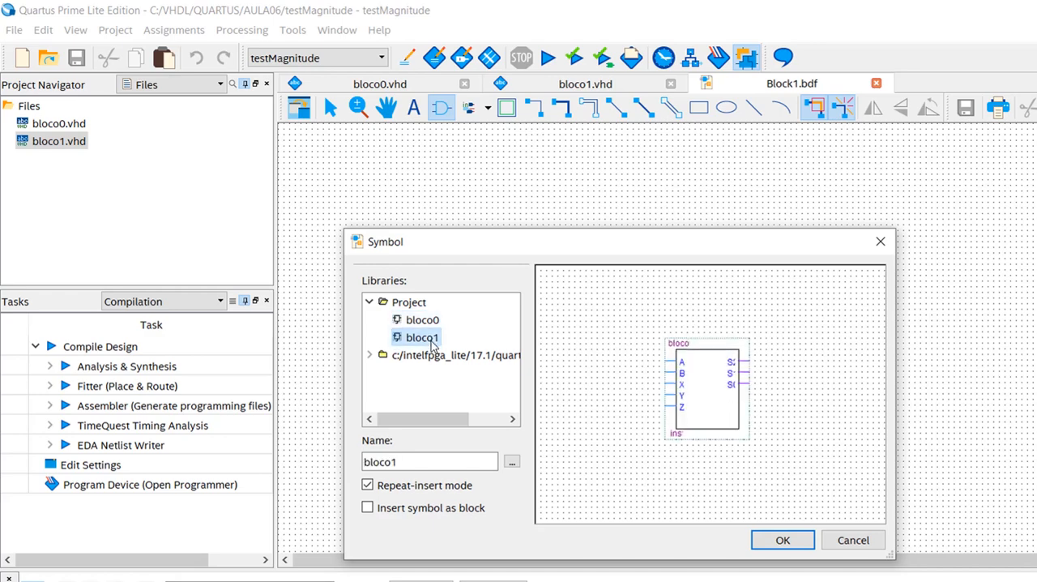
# - Browse the installed Quartus library to the logic primitives and preview the and2 gate
pyautogui.click(369, 356)
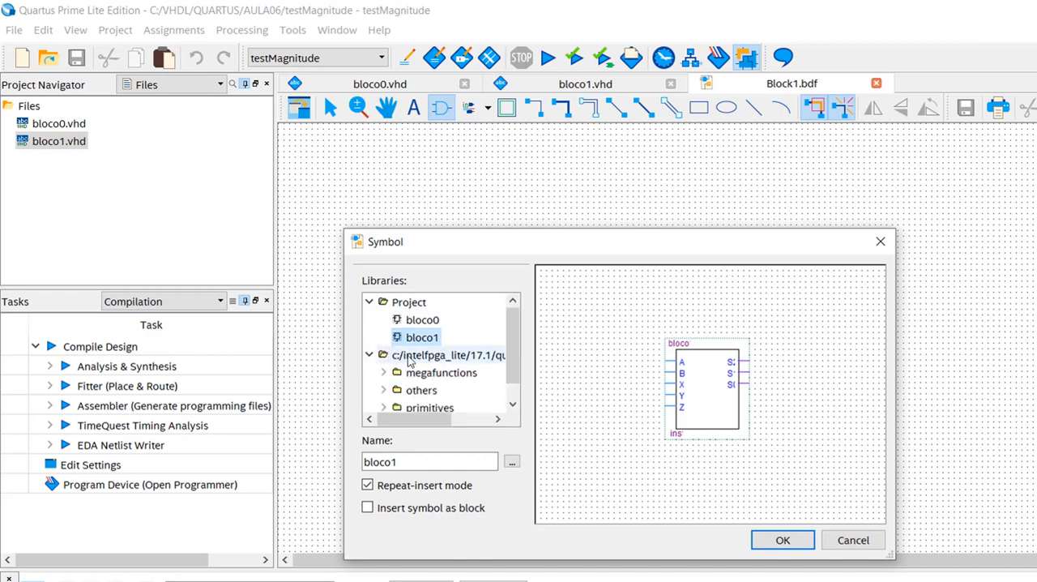
pyautogui.scroll(-1, 462, 381)
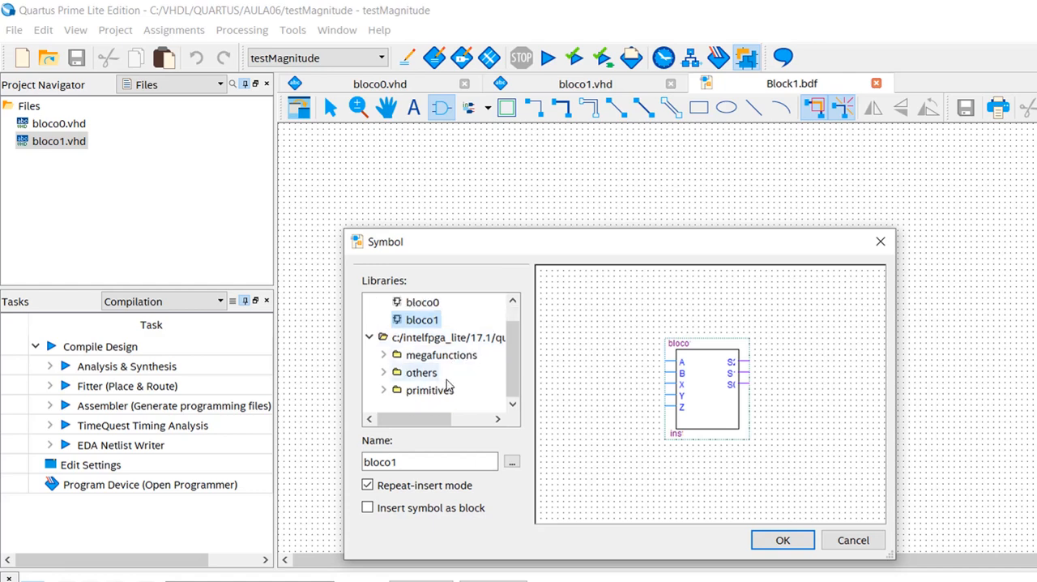
pyautogui.click(424, 396)
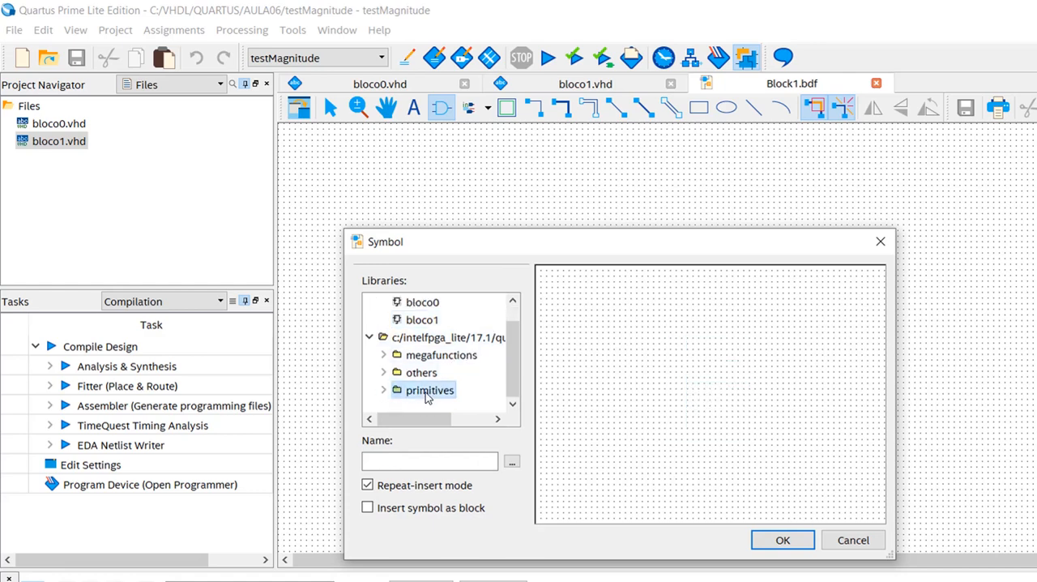
pyautogui.click(384, 390)
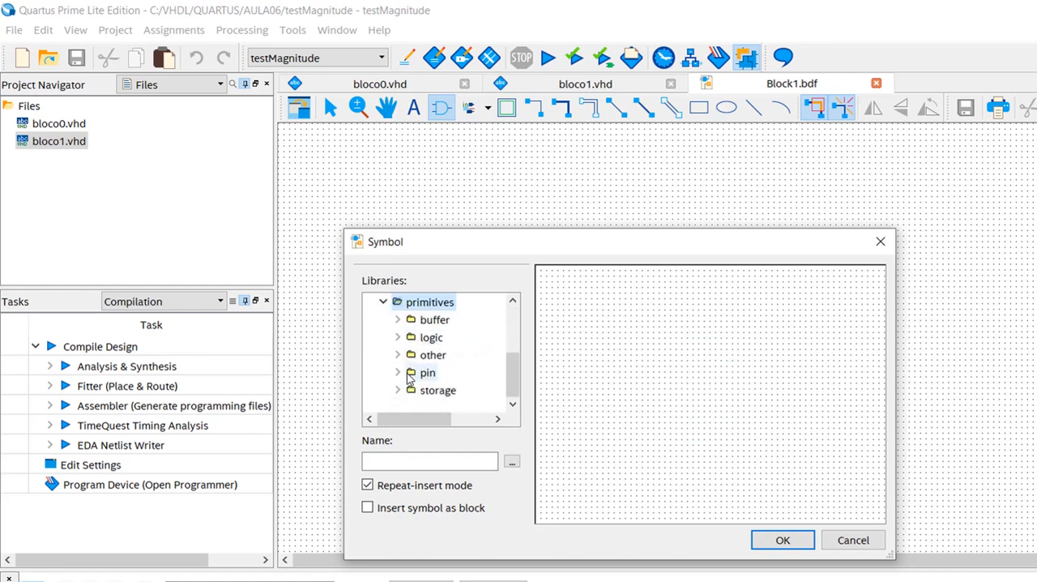
pyautogui.click(431, 339)
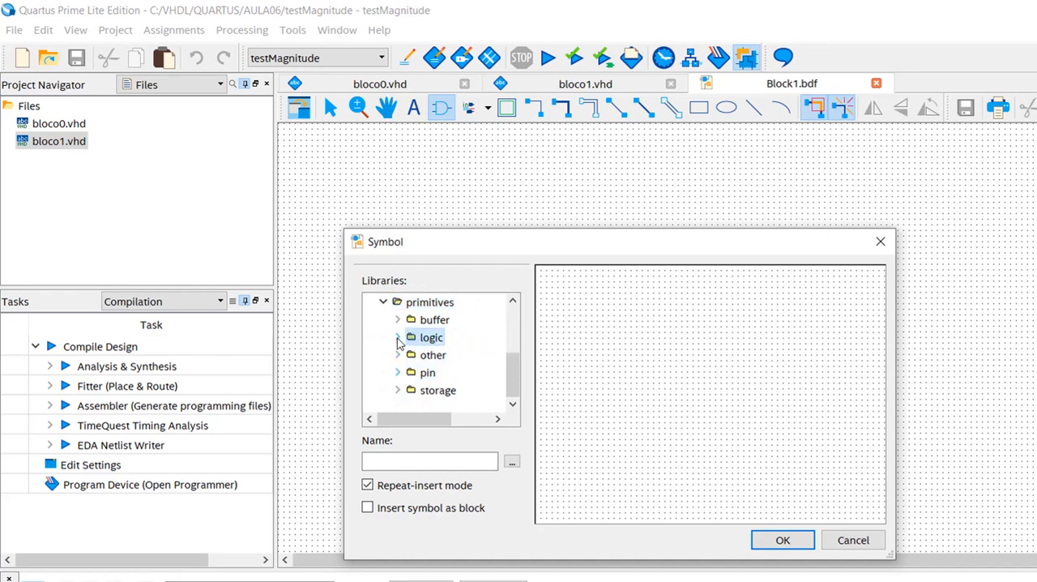
pyautogui.click(397, 339)
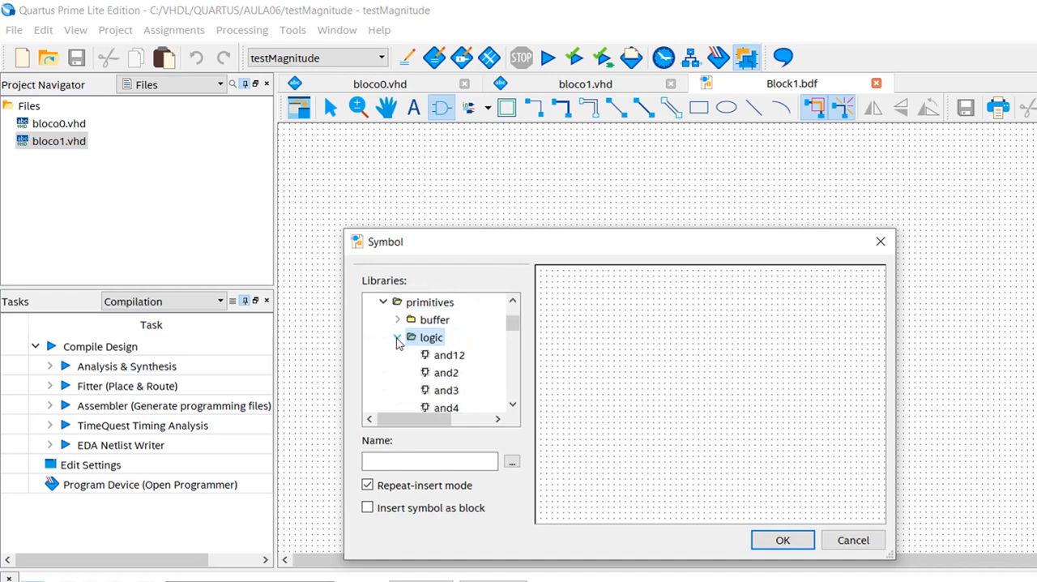
pyautogui.click(446, 373)
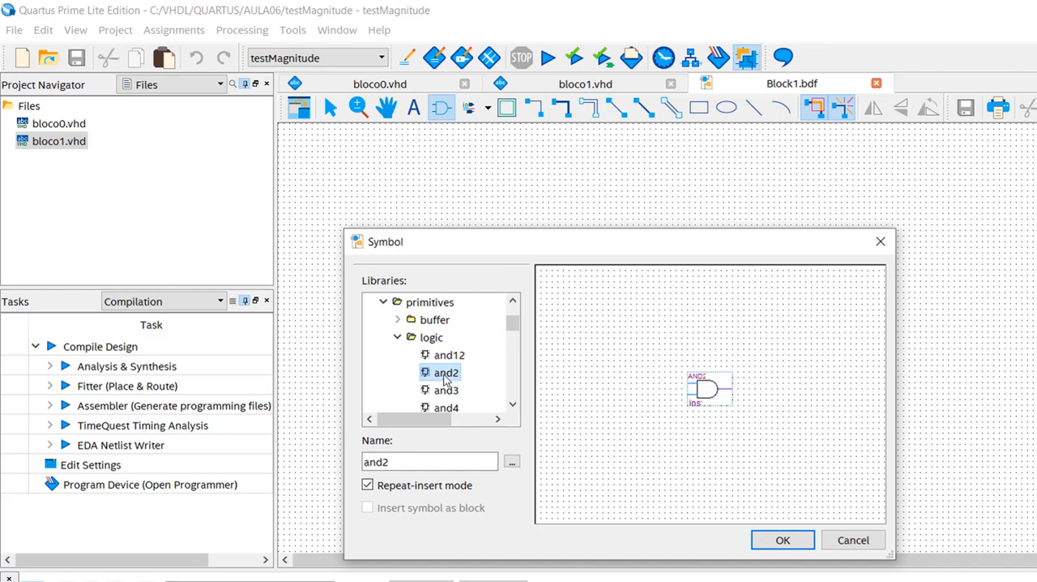
# - Look through the remaining logic primitives, preview the bor12 and bor3 gates, and collapse the logic group
pyautogui.scroll(-2, 452, 379)
pyautogui.scroll(-6, 452, 379)
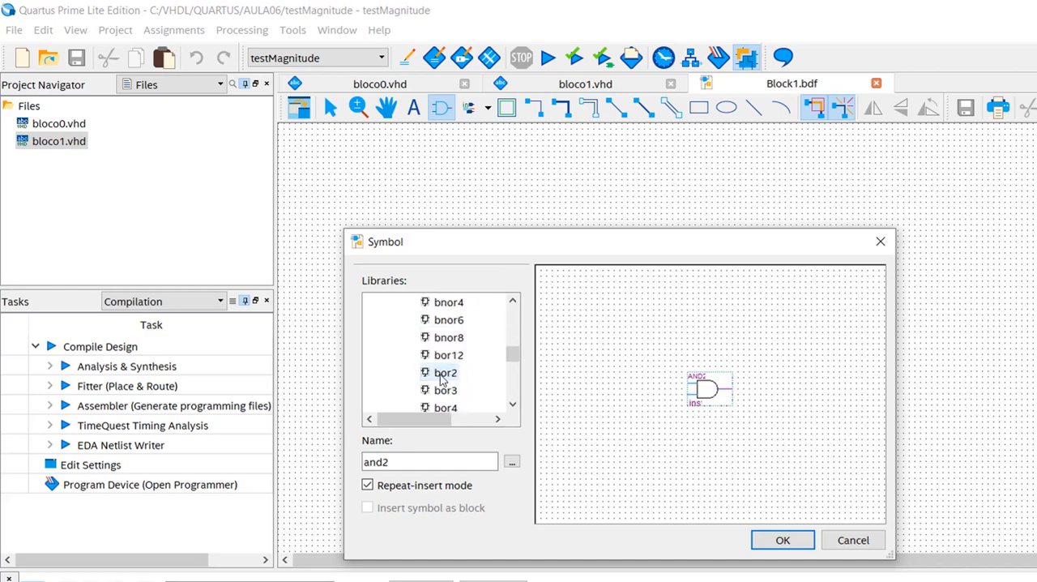
pyautogui.click(445, 360)
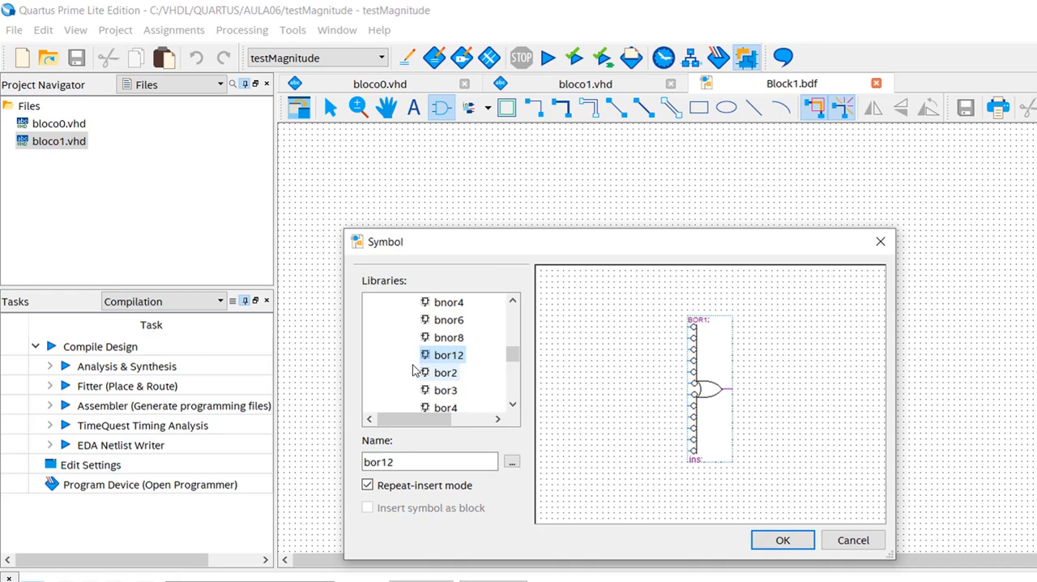
pyautogui.click(449, 393)
pyautogui.scroll(5, 395, 367)
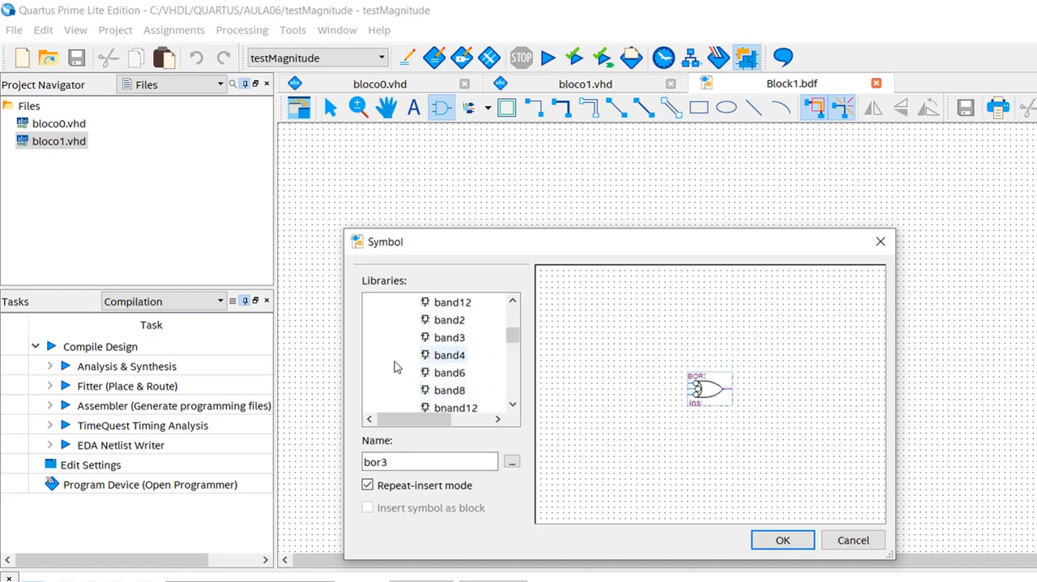
pyautogui.scroll(4, 386, 359)
pyautogui.scroll(-1, 386, 360)
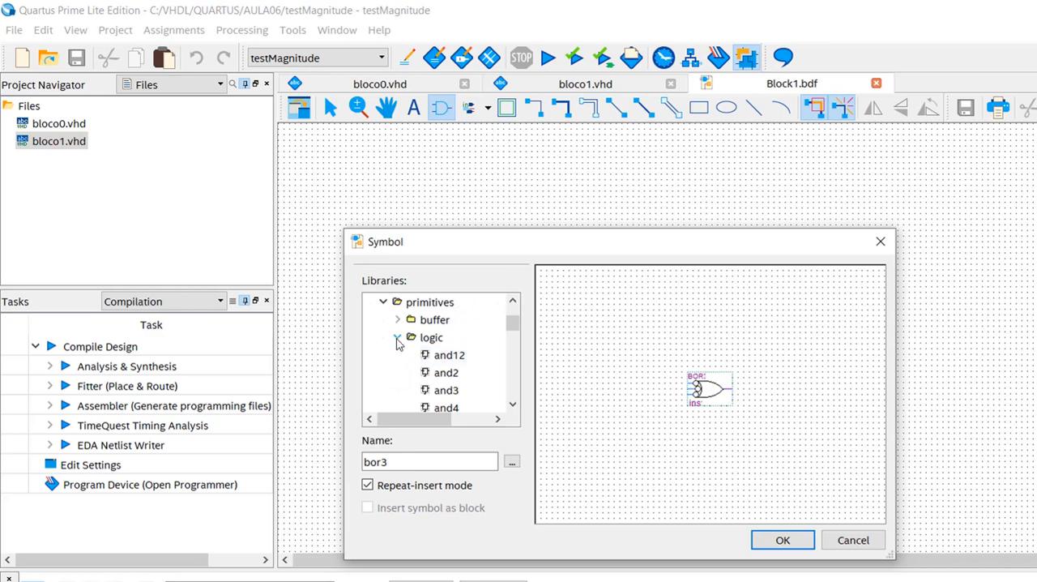
pyautogui.click(398, 338)
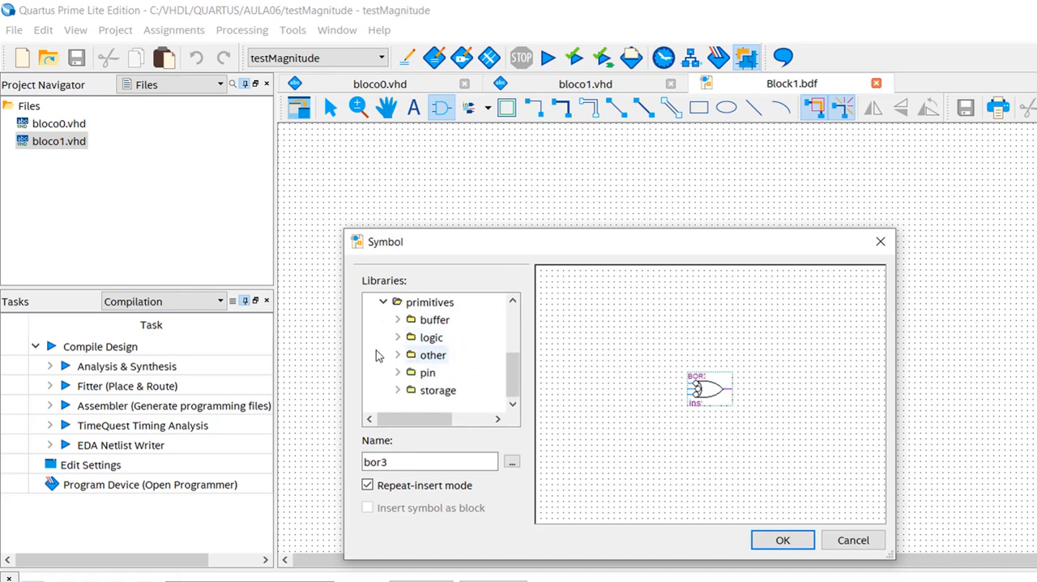
# - Browse the storage primitives, preview the dff flip-flop, and collapse the Quartus library back to the project symbols
pyautogui.click(437, 392)
pyautogui.click(397, 390)
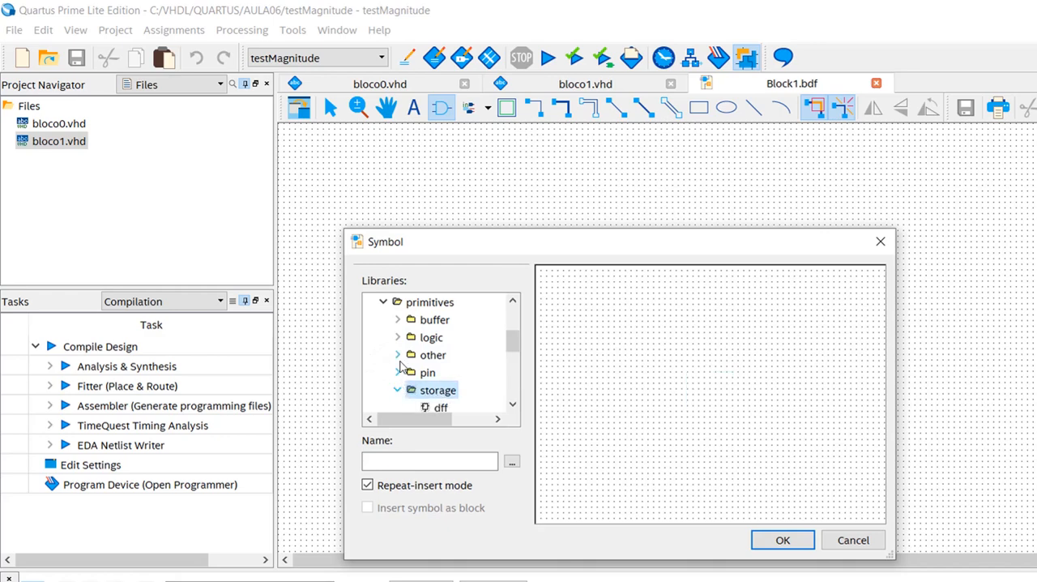
pyautogui.scroll(-2, 401, 368)
pyautogui.scroll(1, 401, 367)
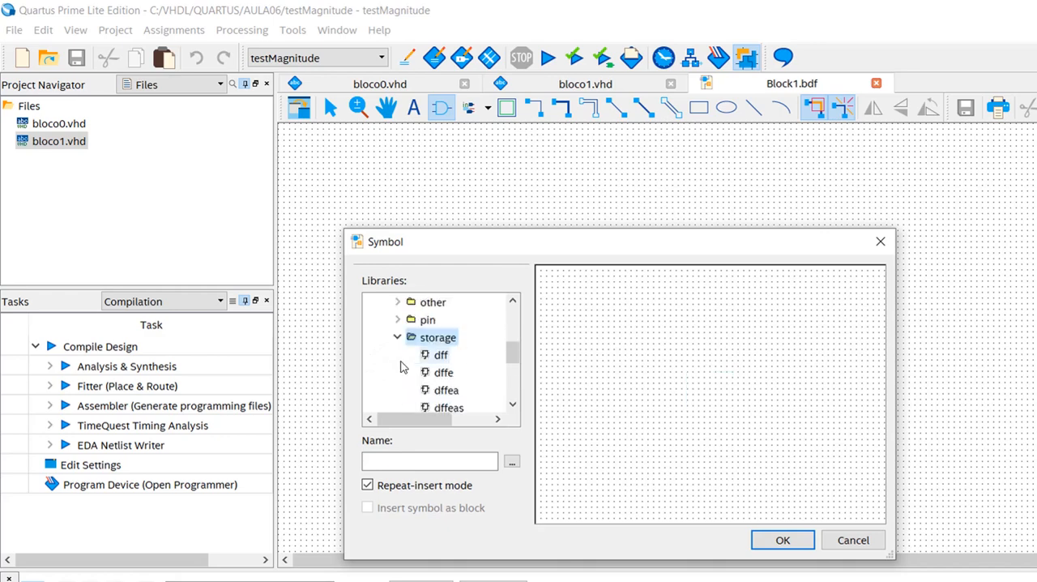
pyautogui.click(449, 357)
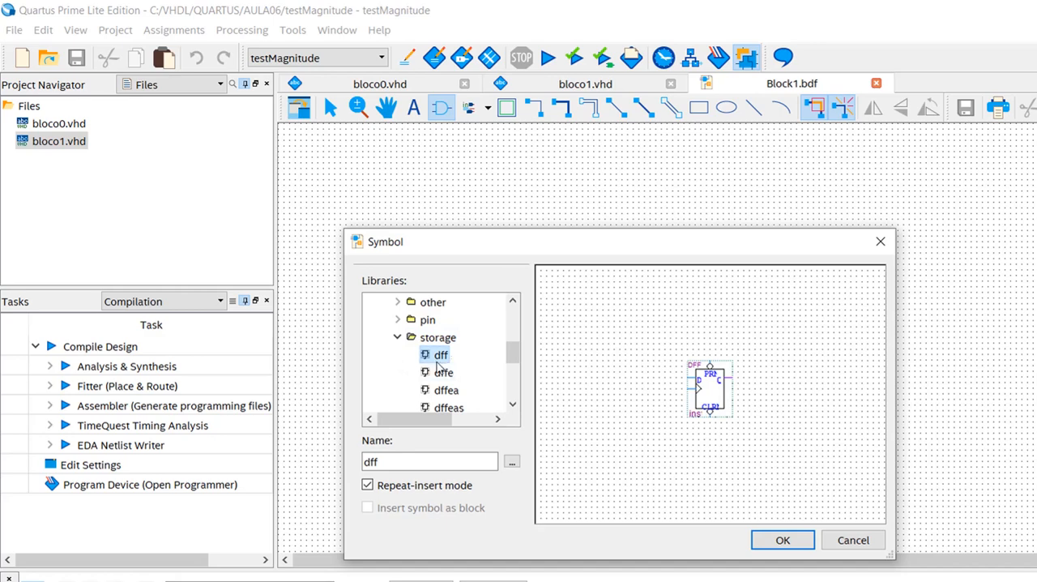
pyautogui.click(397, 338)
pyautogui.scroll(1, 392, 350)
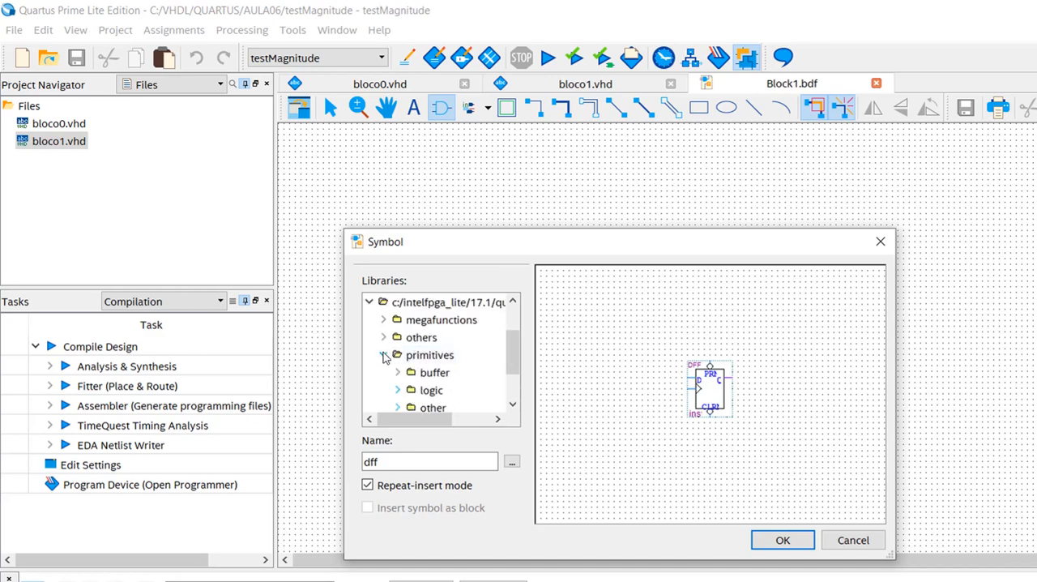
pyautogui.click(385, 355)
pyautogui.click(372, 338)
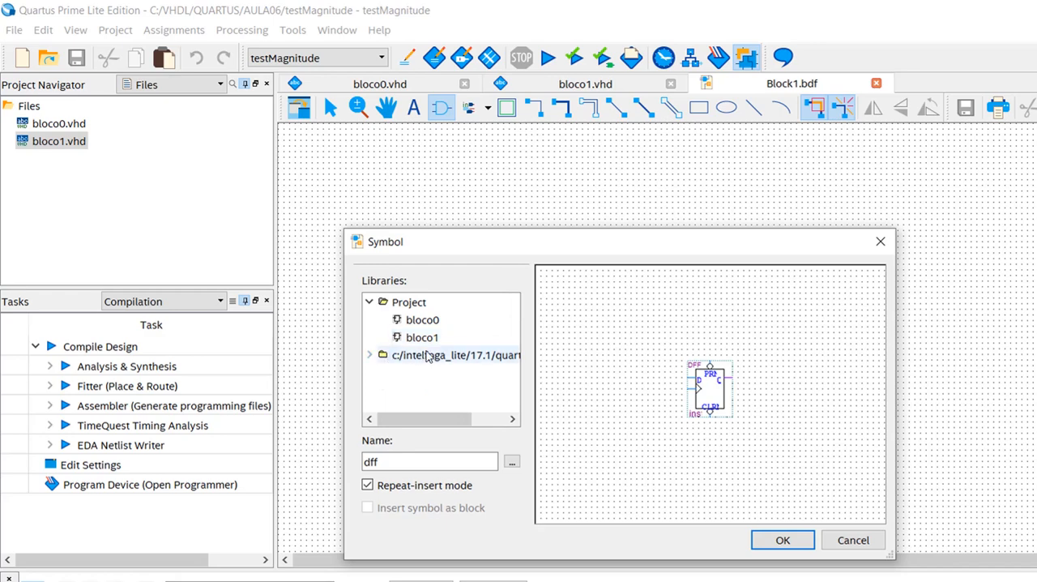
# - Insert the project's bloco0 symbol near the middle of the schematic
pyautogui.click(426, 320)
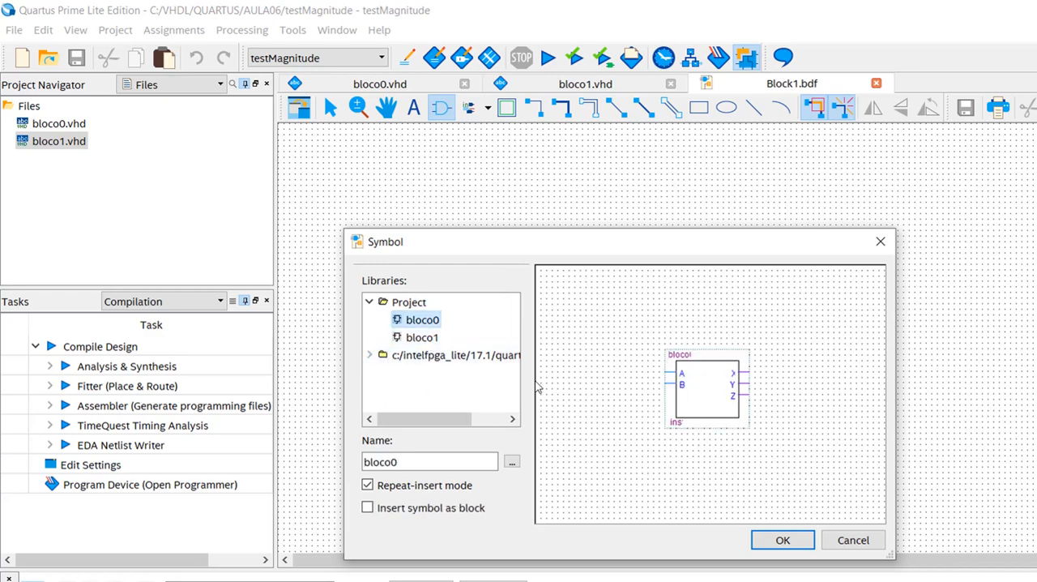
pyautogui.click(781, 540)
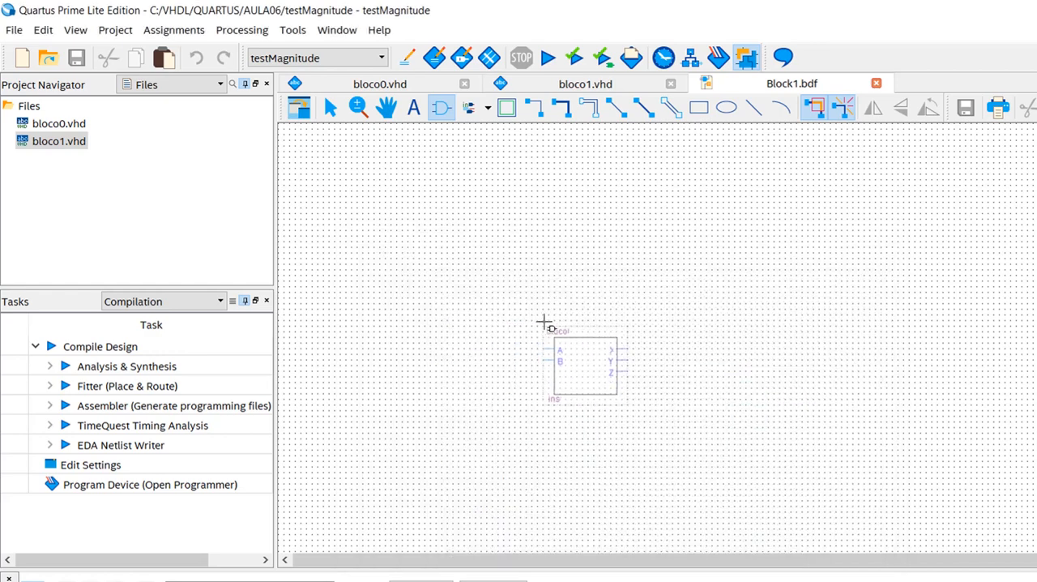
pyautogui.click(539, 320)
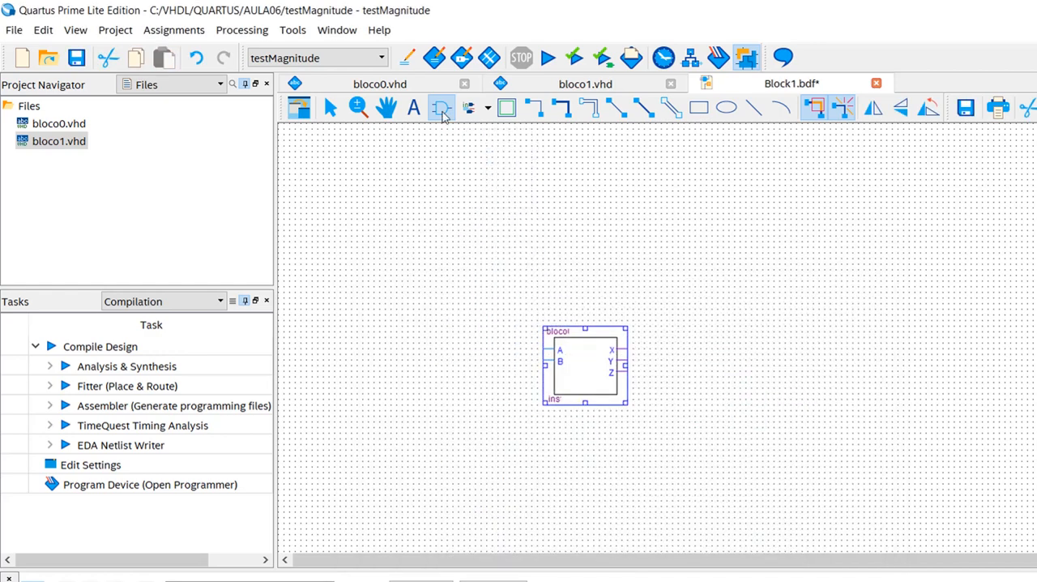
# - Insert the project's bloco1 symbol above and to the right of bloco0, and end symbol placement
pyautogui.click(441, 108)
pyautogui.click(423, 337)
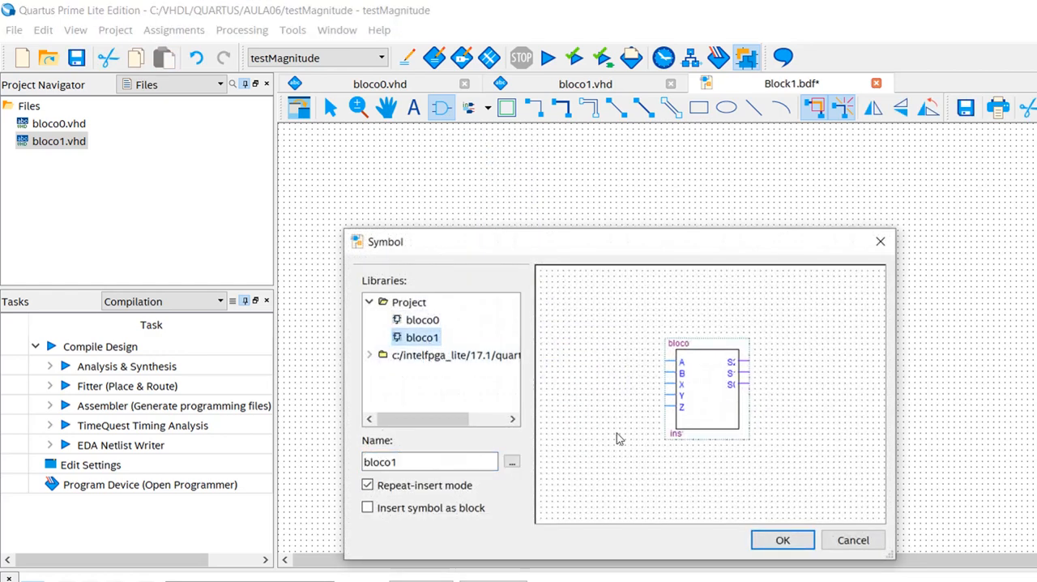
pyautogui.click(781, 540)
pyautogui.click(724, 252)
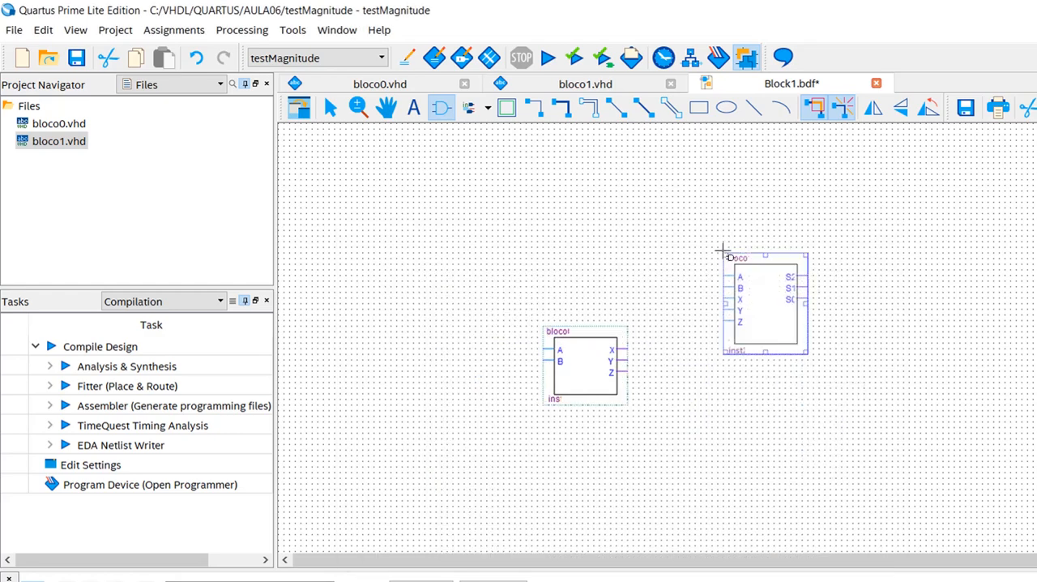
pyautogui.press('Escape')
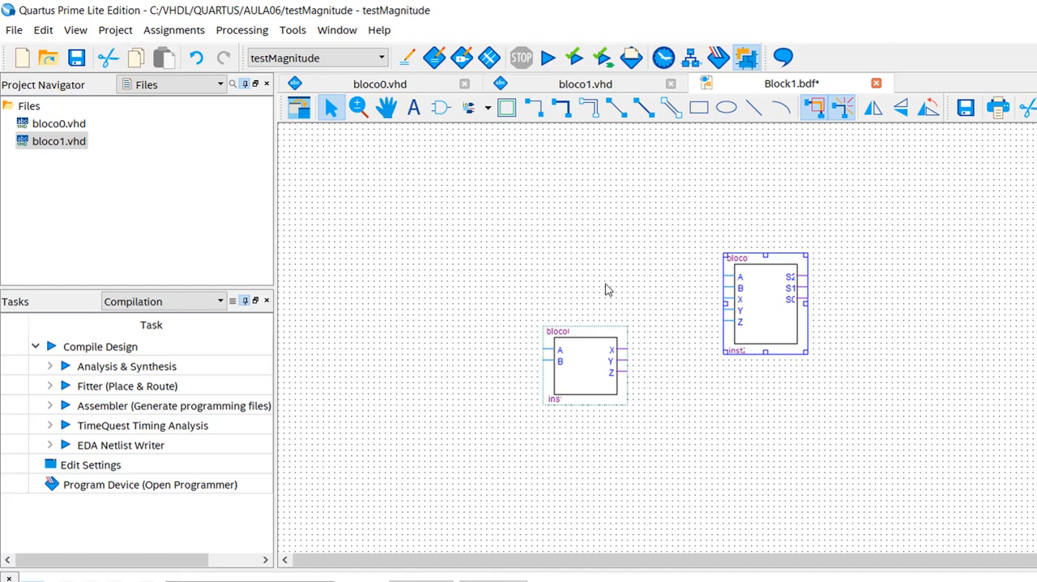
# - Detach the schematic into its own maximized window and enlarge the view around the two blocks
pyautogui.click(299, 115)
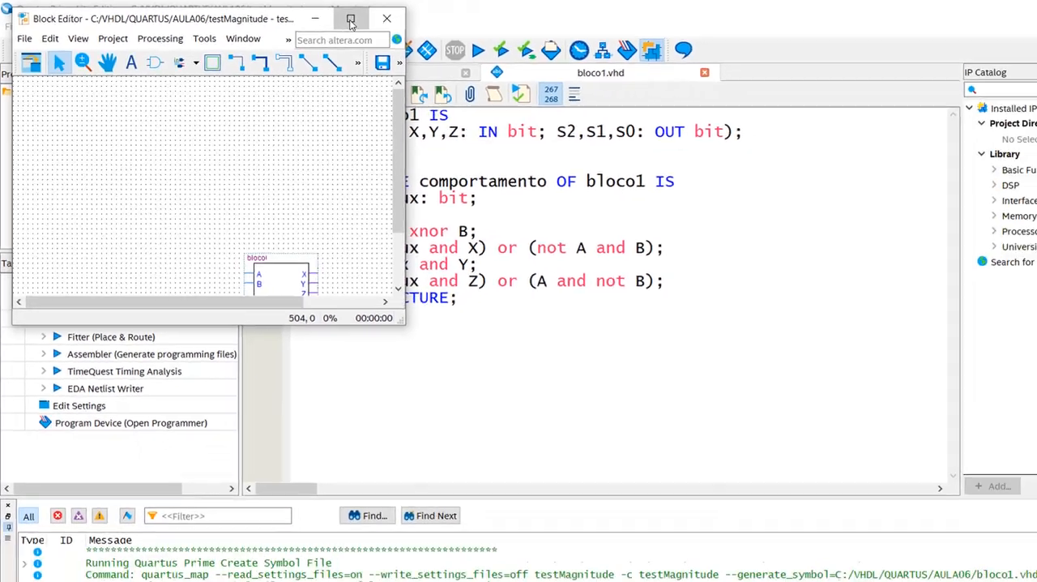
pyautogui.click(402, 24)
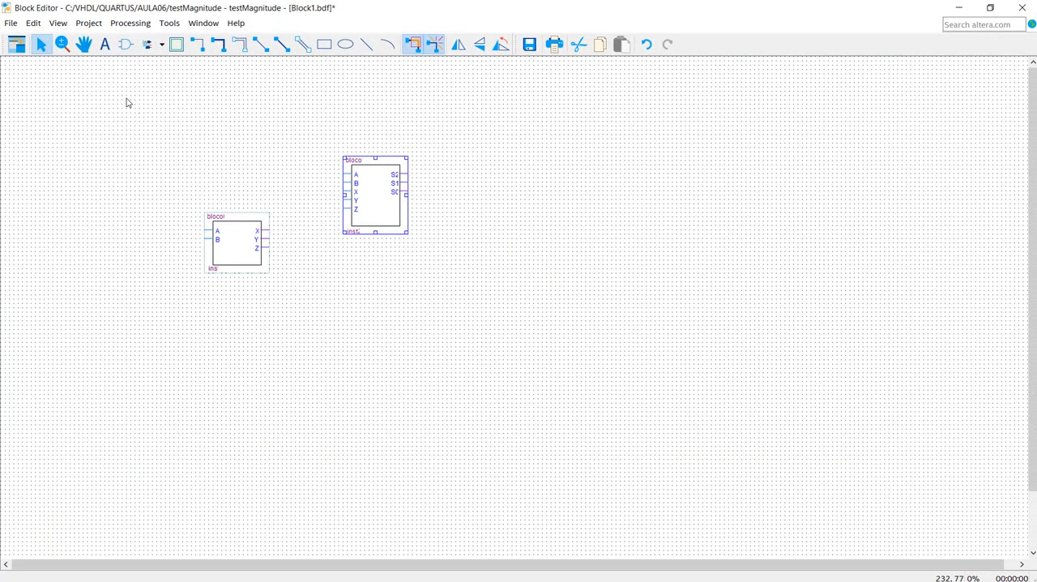
pyautogui.click(62, 44)
pyautogui.moveTo(81, 88); pyautogui.dragTo(576, 330)
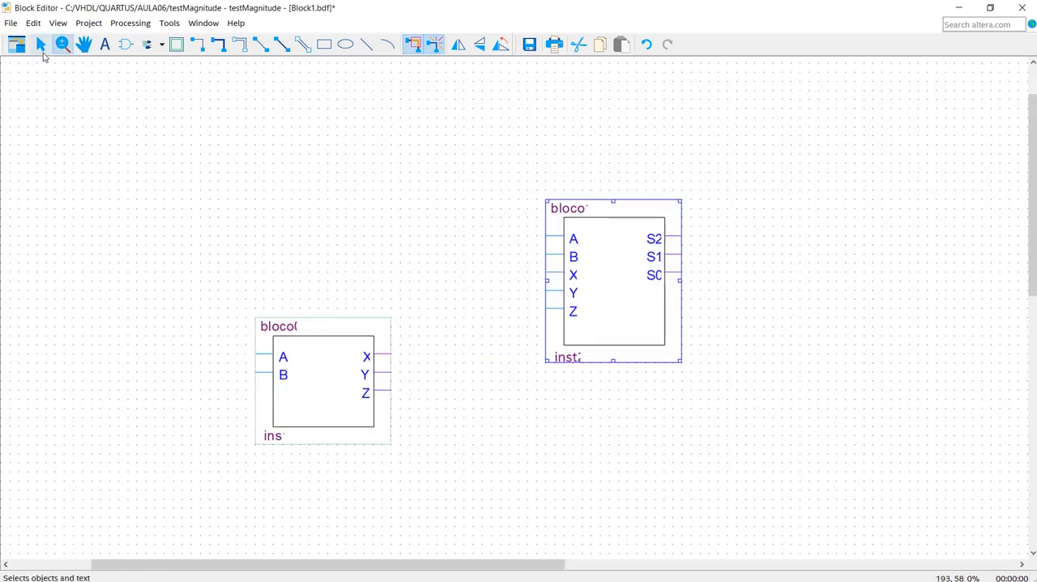
pyautogui.click(43, 52)
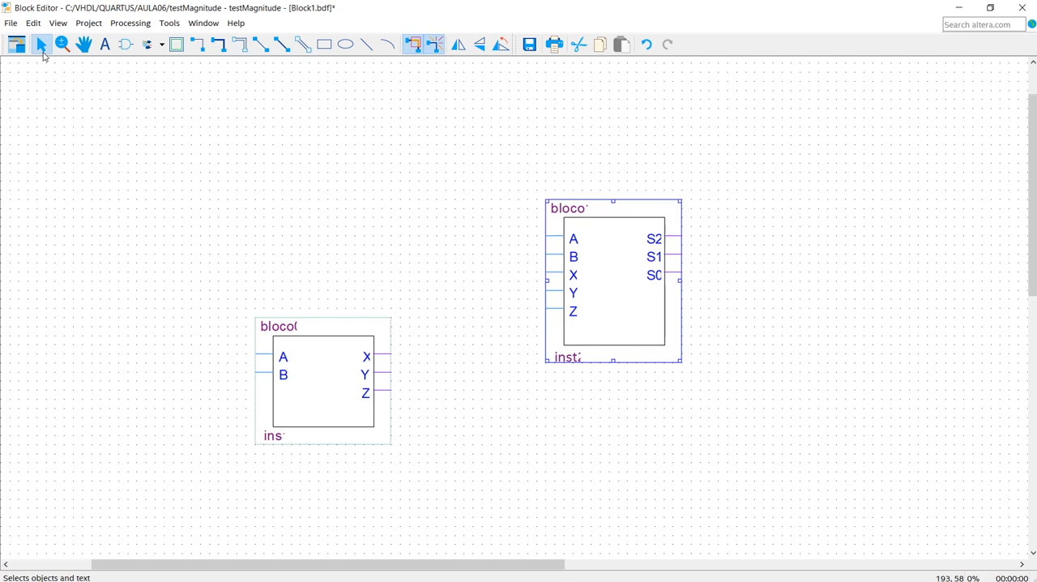
pyautogui.click(381, 238)
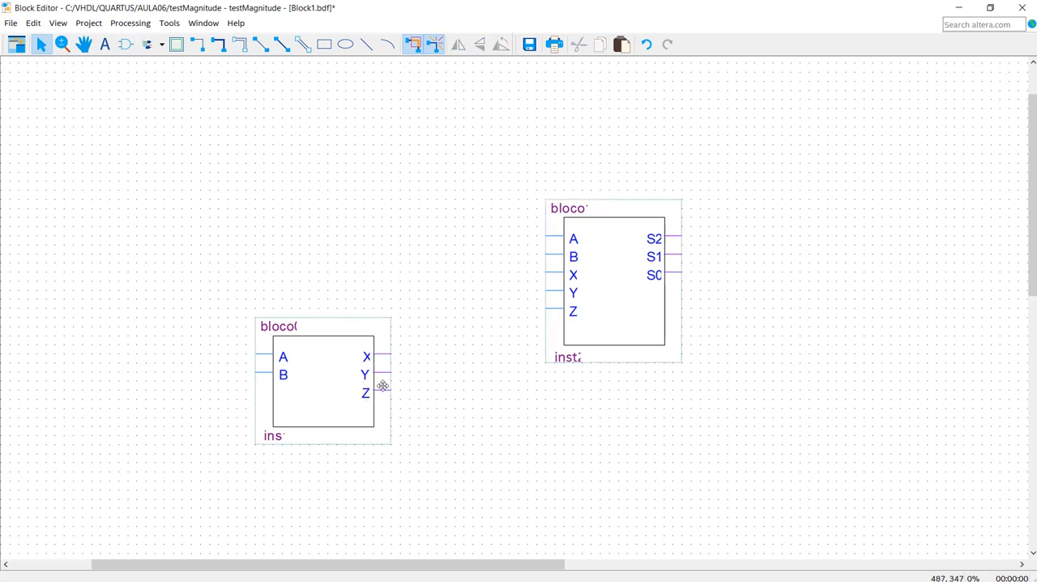
# - Wire bloco0's X, Y, Z outputs to bloco1's matching inputs by placing the blocks pin to pin and shifting bloco1 away to the right
pyautogui.click(597, 316)
pyautogui.moveTo(607, 308); pyautogui.dragTo(457, 387)
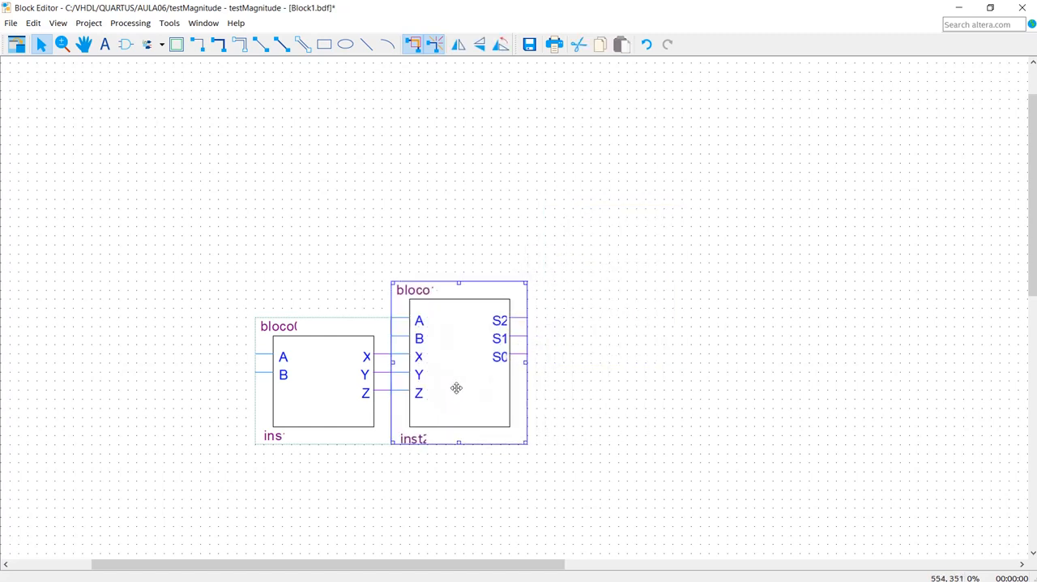
pyautogui.press('Right')
pyautogui.press('Right')
pyautogui.press('Right')
pyautogui.press('Right')
pyautogui.press('Right')
pyautogui.press('Right')
pyautogui.press('Right')
pyautogui.press('Right')
pyautogui.press('Right')
pyautogui.press('Right')
pyautogui.press('Right')
pyautogui.press('Right')
pyautogui.press('Right')
pyautogui.press('Right')
pyautogui.press('Right')
pyautogui.press('Right')
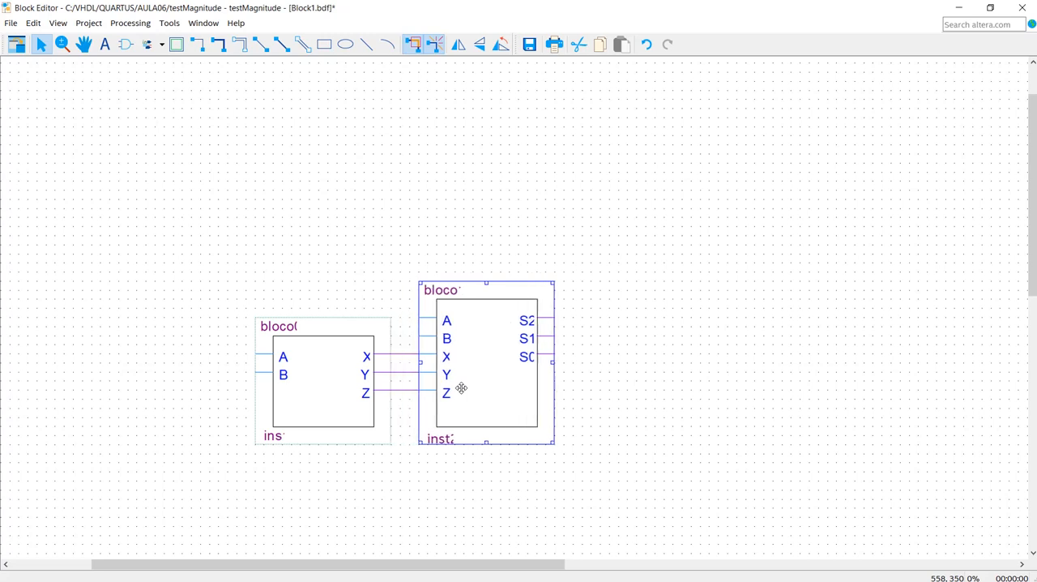
pyautogui.press('Right')
pyautogui.press('Right')
pyautogui.press('Right')
pyautogui.press('Right')
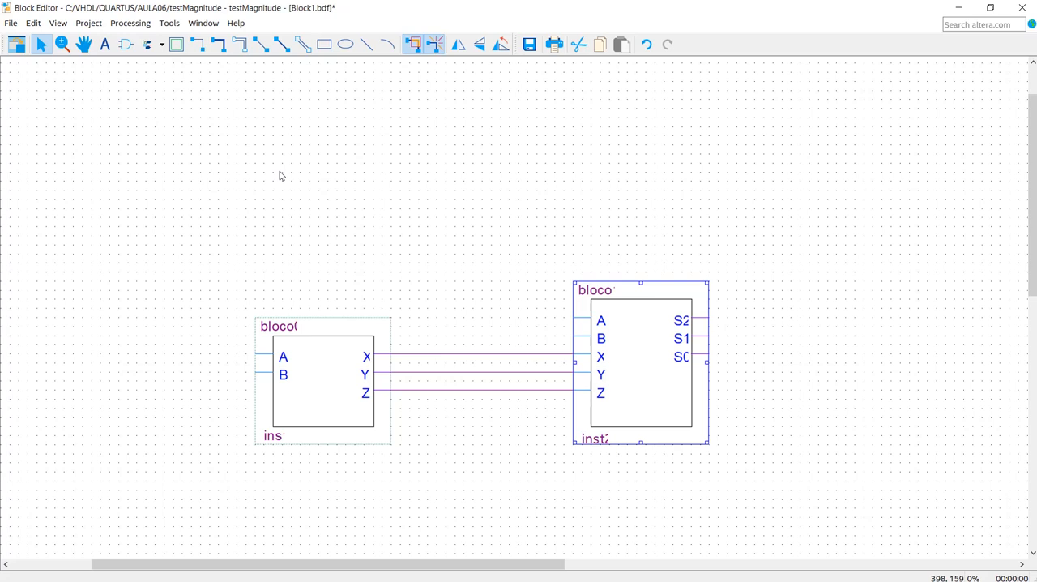
pyautogui.click(313, 378)
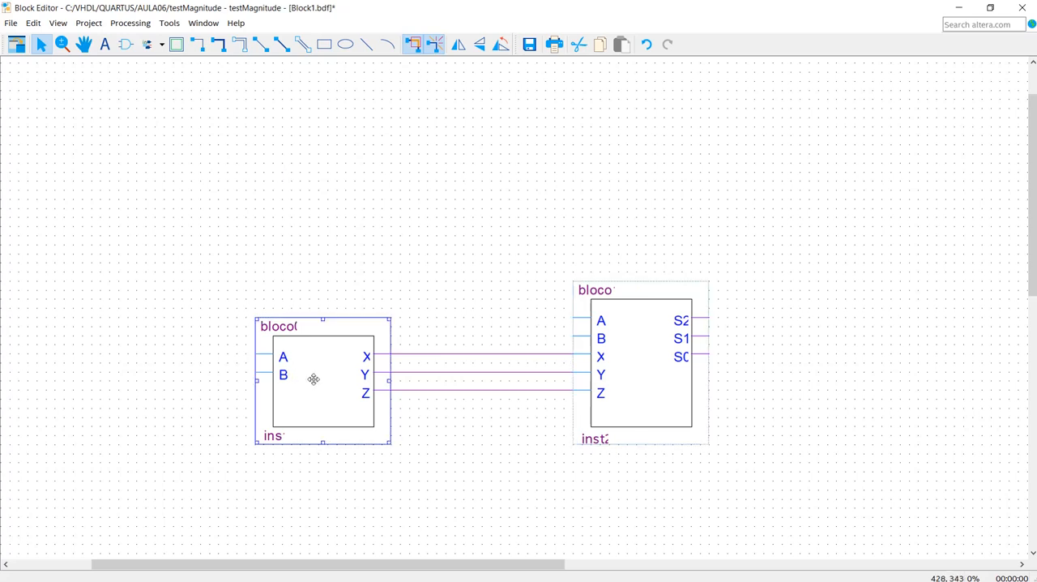
pyautogui.click(637, 351)
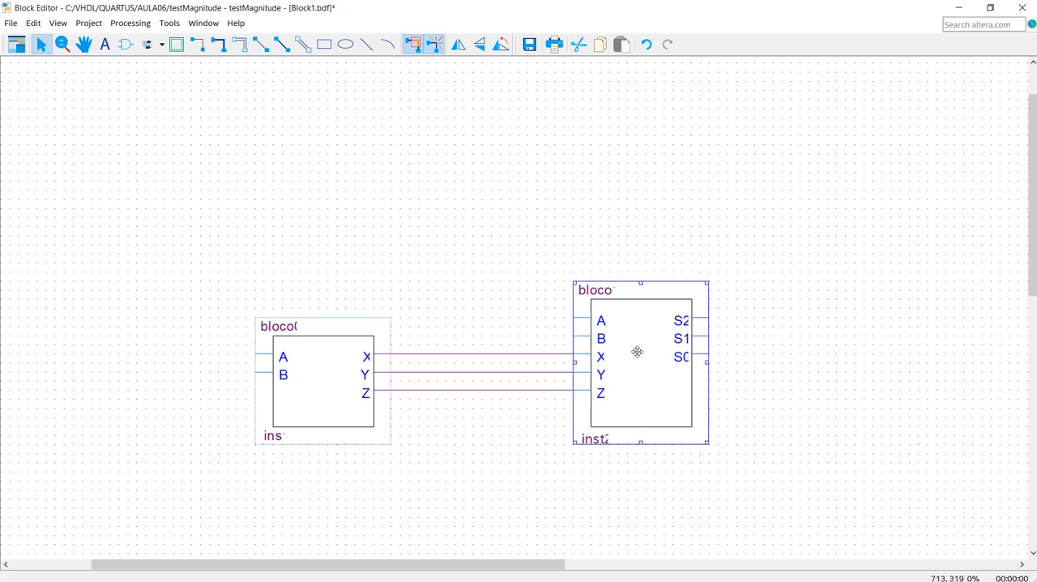
pyautogui.click(174, 165)
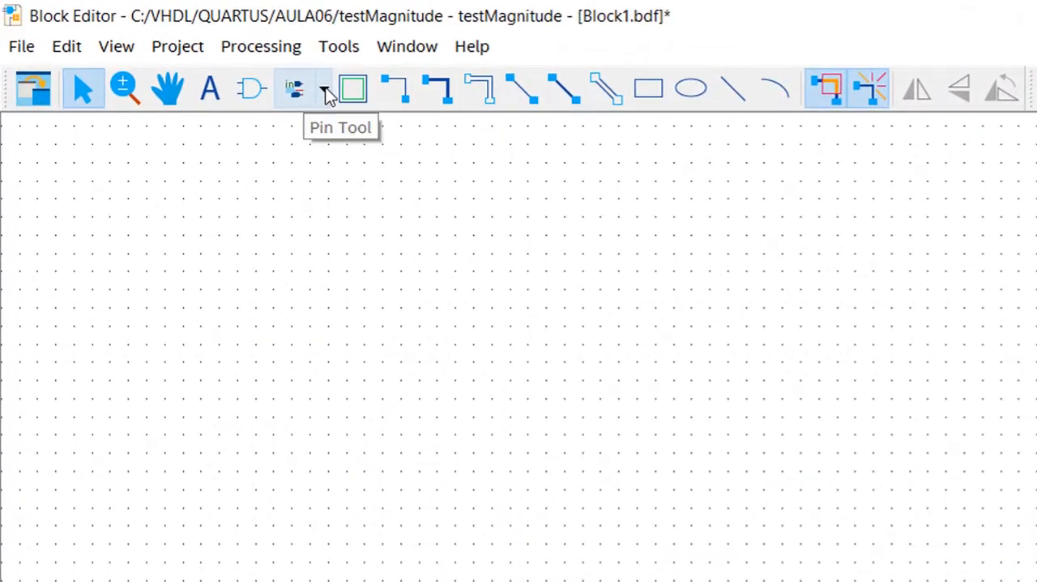
# - Place two input pins in the schematic, one above and one below bloco0, and end pin placement
pyautogui.click(324, 91)
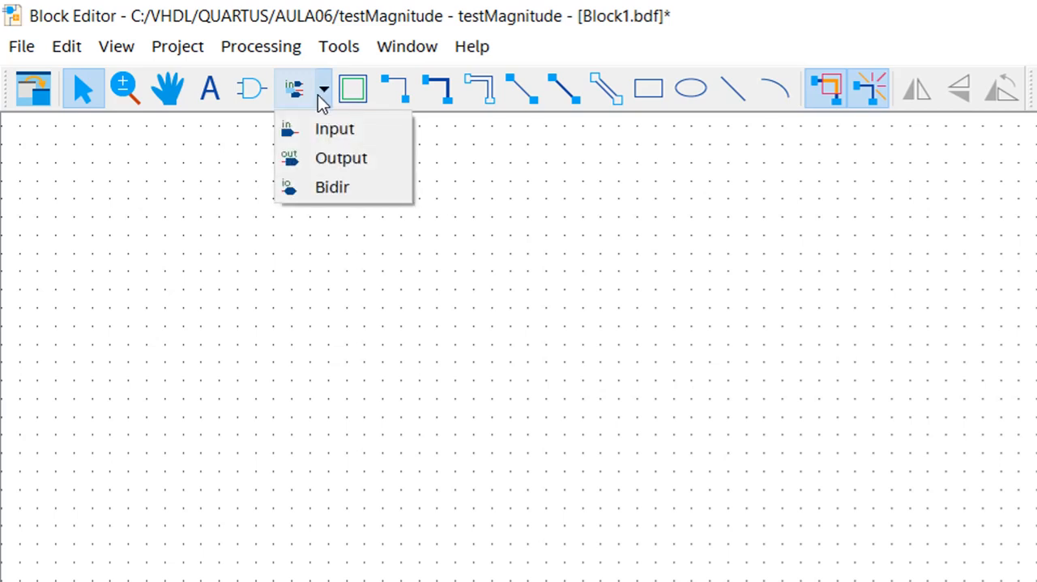
pyautogui.click(363, 132)
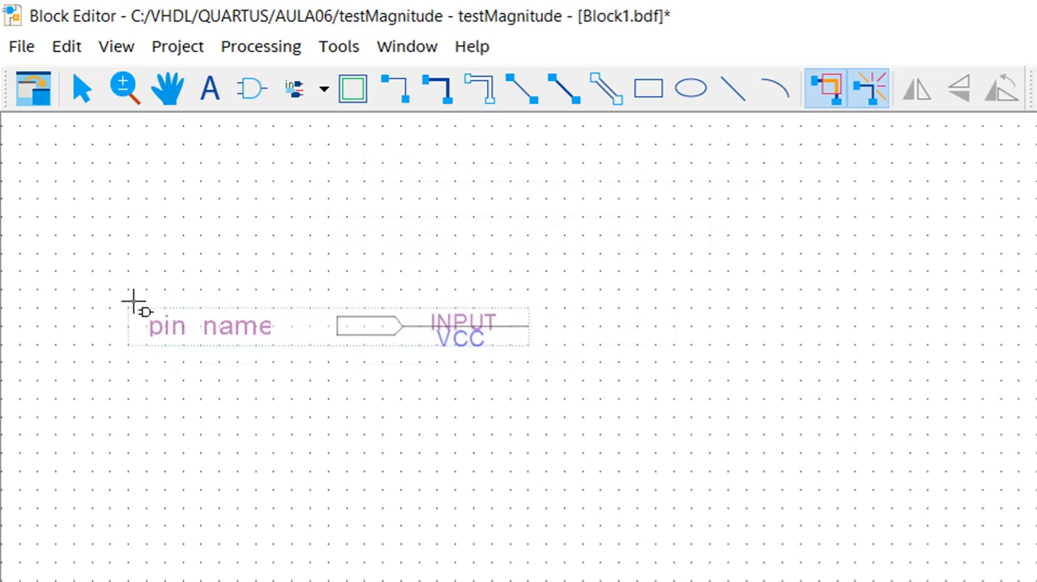
pyautogui.click(113, 210)
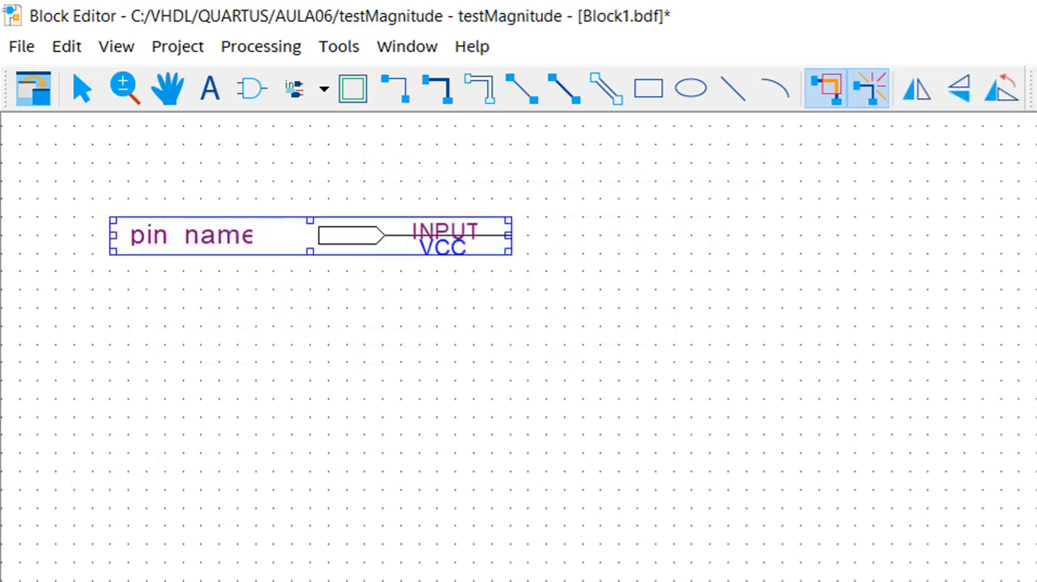
pyautogui.click(70, 493)
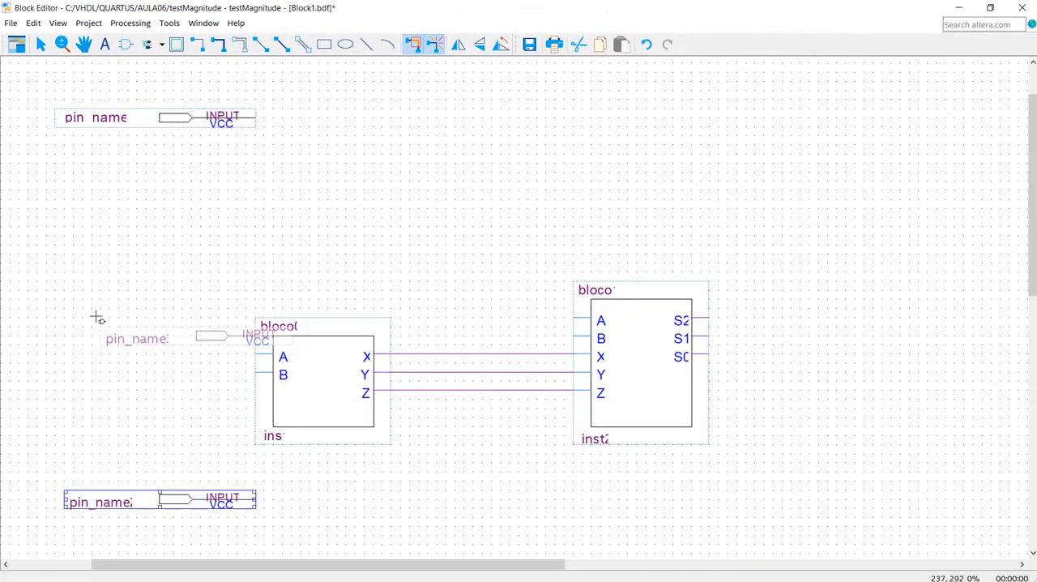
pyautogui.press('Escape')
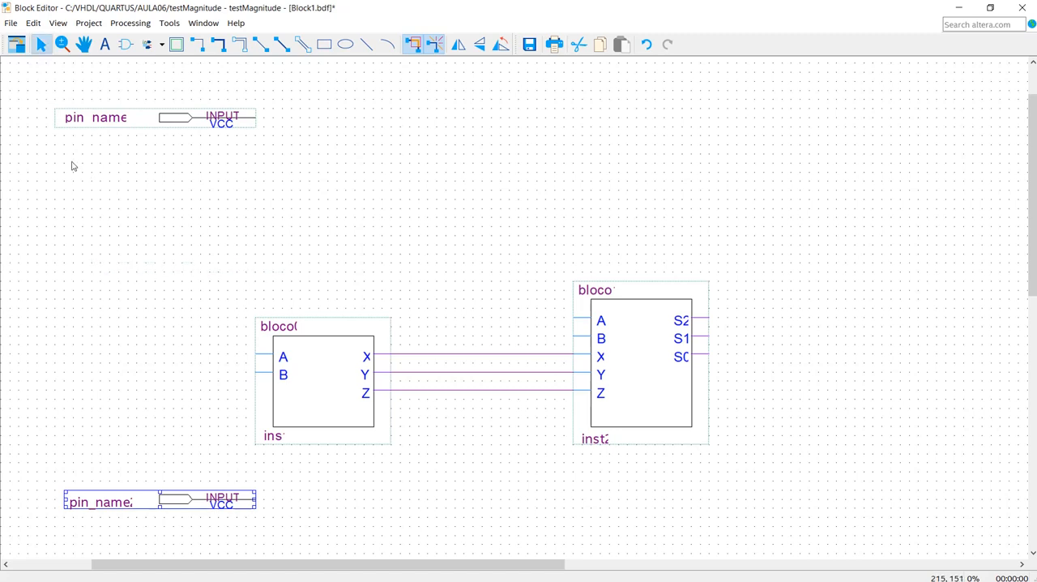
# - Rename the upper input pin as the two-bit bus A[1..0]
pyautogui.doubleClick(106, 119)
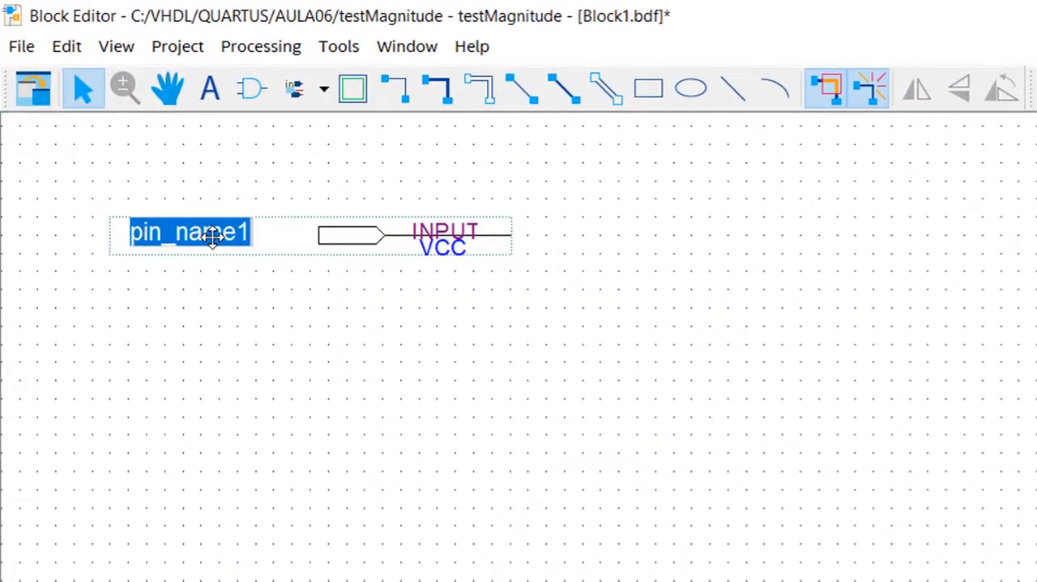
pyautogui.write('A')
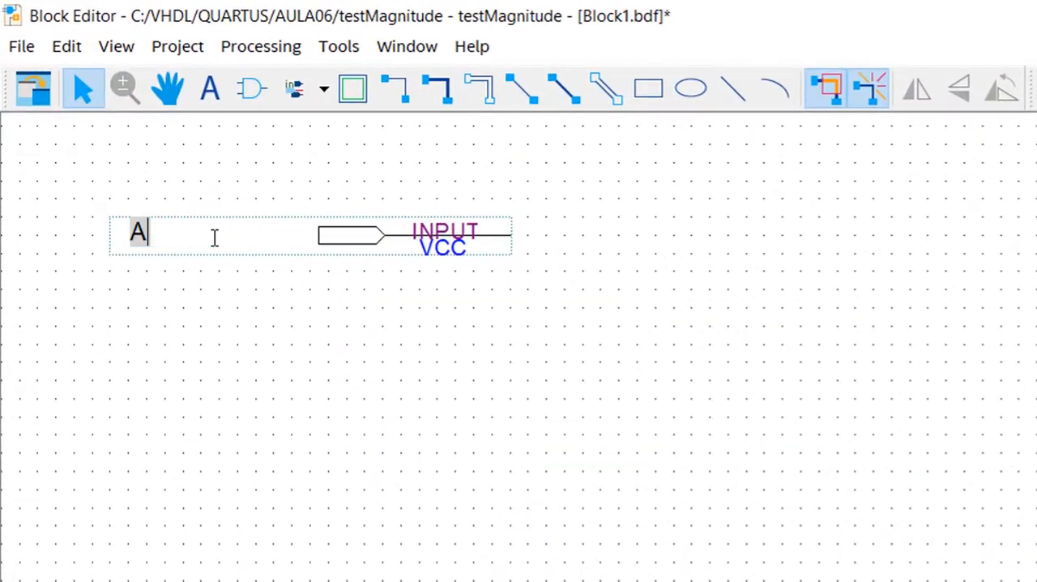
pyautogui.write('[]')
pyautogui.press('Left')
pyautogui.write('1..0')
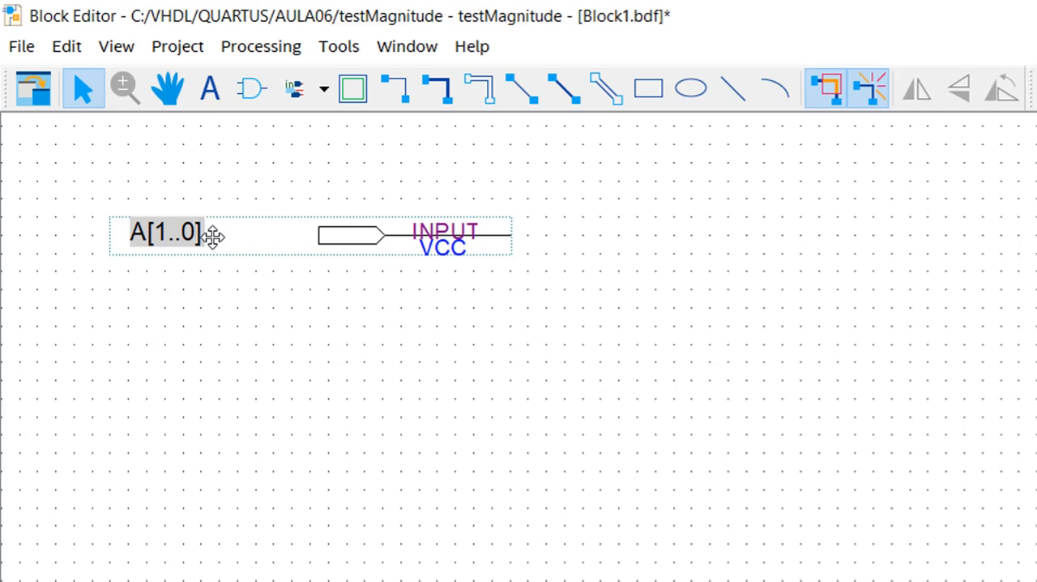
pyautogui.press('Return')
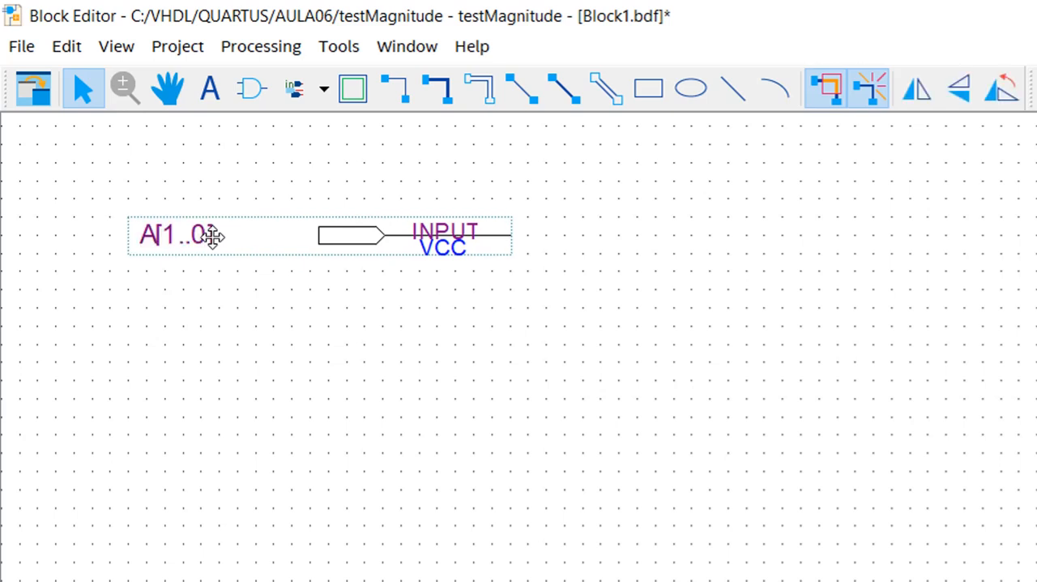
# - Rename the lower input pin as the two-bit bus B[1..0]
pyautogui.write('B')
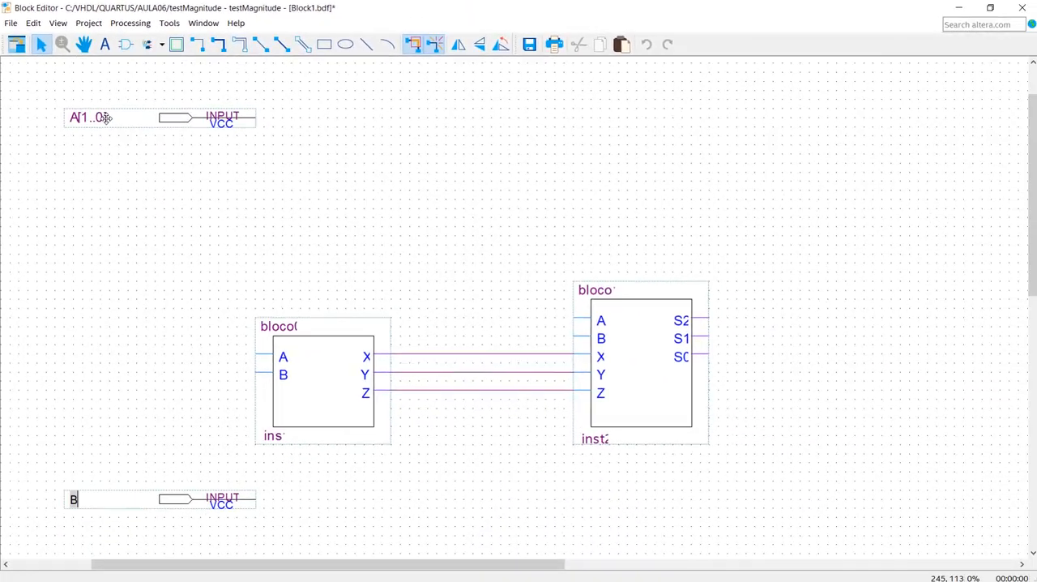
pyautogui.write('[1..0')
pyautogui.press('Return')
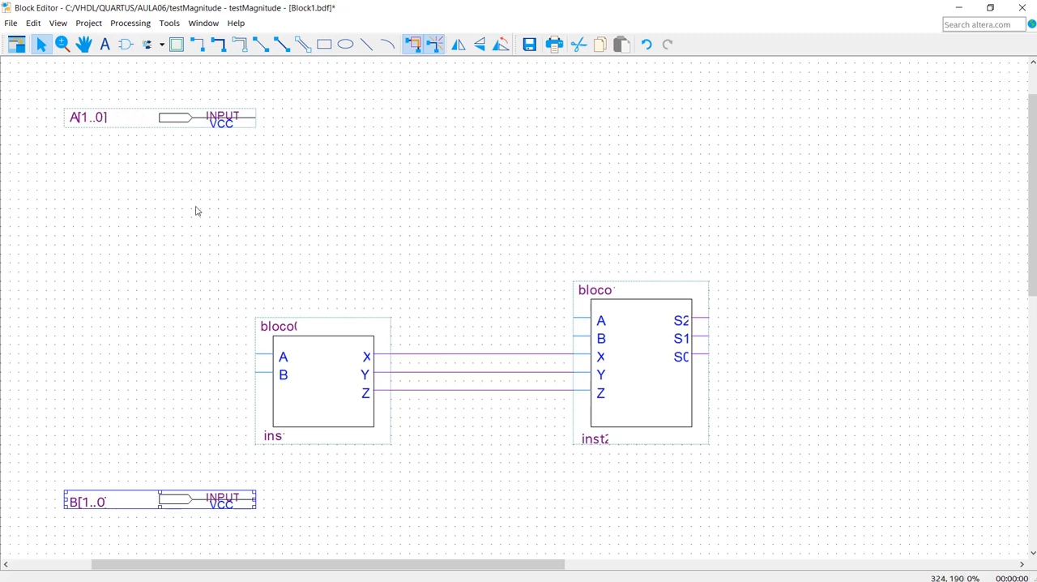
# - Move the A[1..0] input pin down and farther to the left of bloco0
pyautogui.scroll(-1, 297, 269)
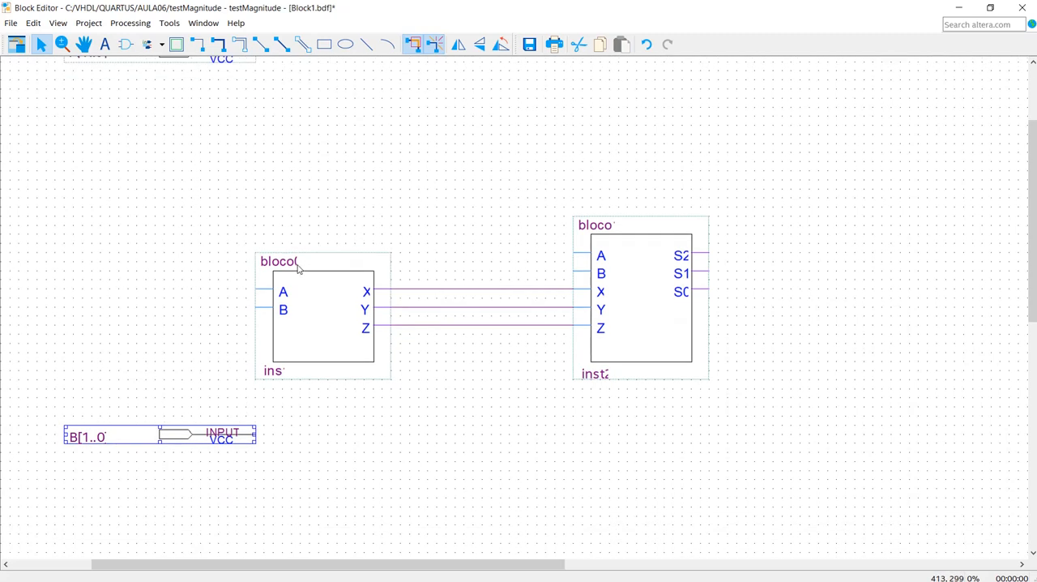
pyautogui.scroll(2, 296, 271)
pyautogui.click(174, 119)
pyautogui.moveTo(173, 119); pyautogui.dragTo(111, 225)
pyautogui.scroll(-3, 176, 330)
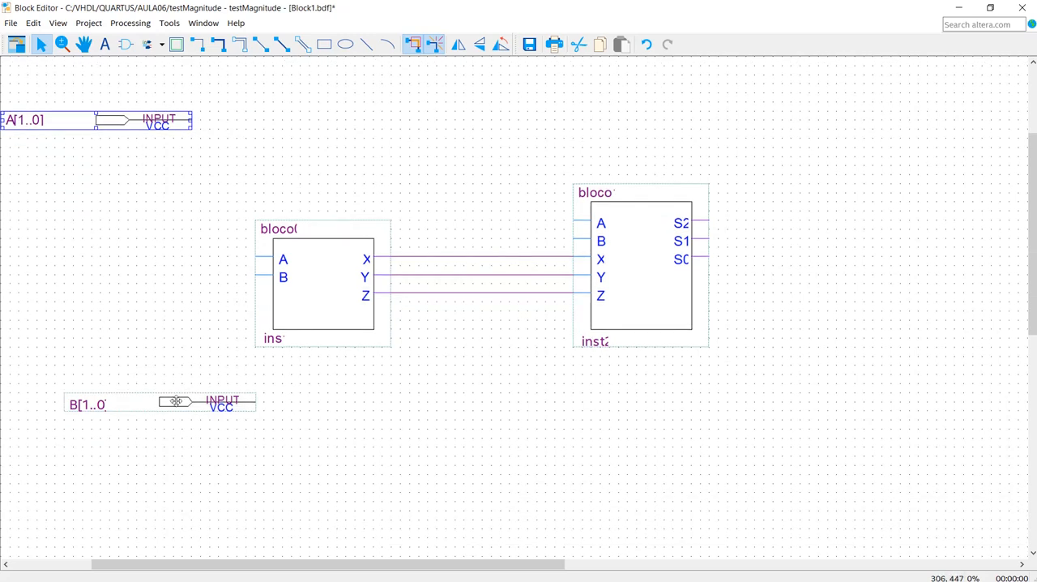
# - Move the B[1..0] pin just below the A[1..0] pin, and shift bloco0, bloco1 and their connecting wires to the right
pyautogui.moveTo(174, 403); pyautogui.dragTo(109, 169)
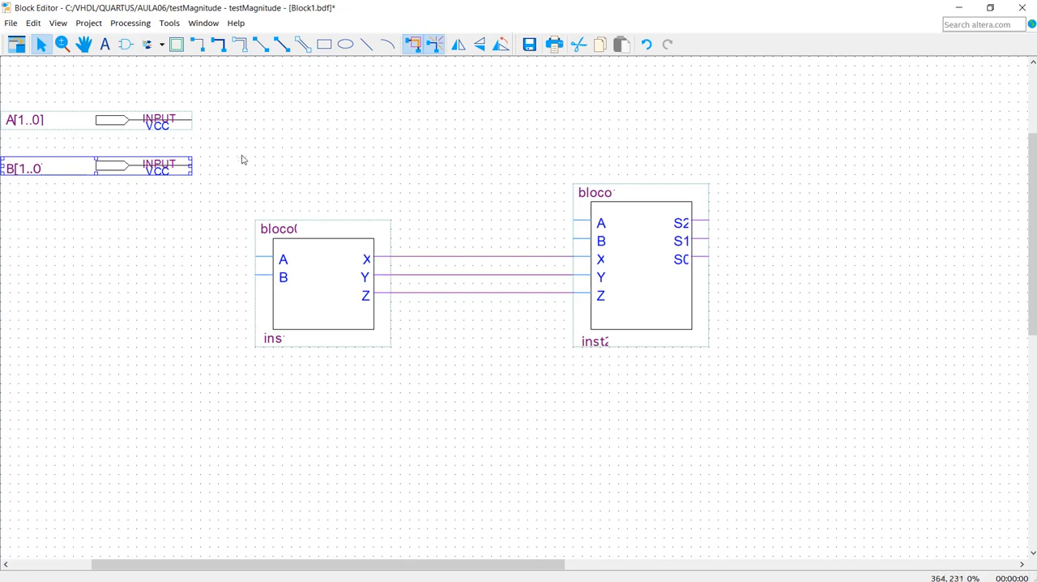
pyautogui.moveTo(243, 135); pyautogui.dragTo(780, 439)
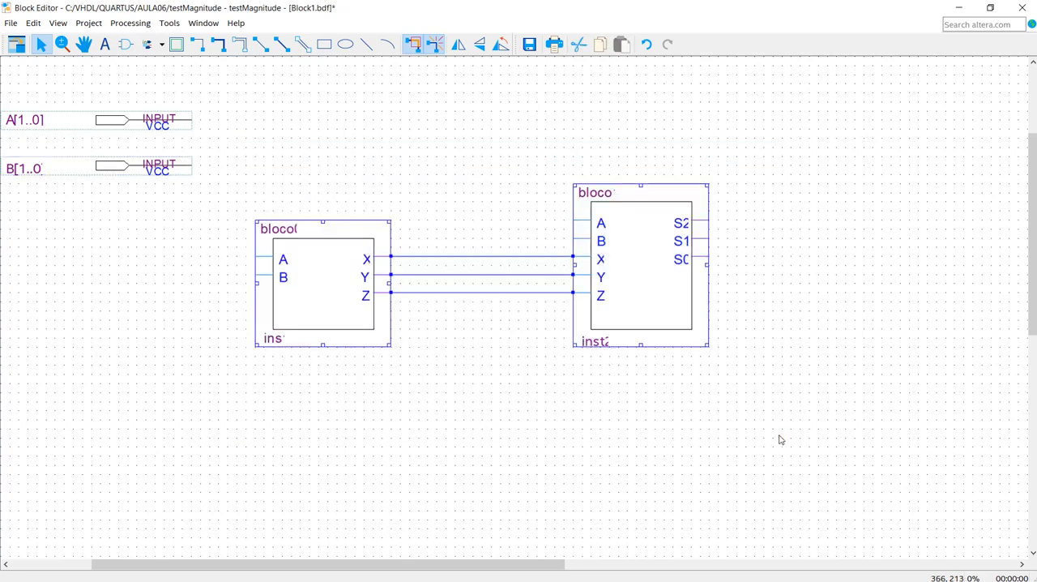
pyautogui.press('Right')
pyautogui.press('Right')
pyautogui.press('Right')
pyautogui.press('Right')
pyautogui.press('Right')
pyautogui.press('Right')
pyautogui.press('Right')
pyautogui.press('Right')
pyautogui.press('Right')
pyautogui.press('Right')
pyautogui.press('Right')
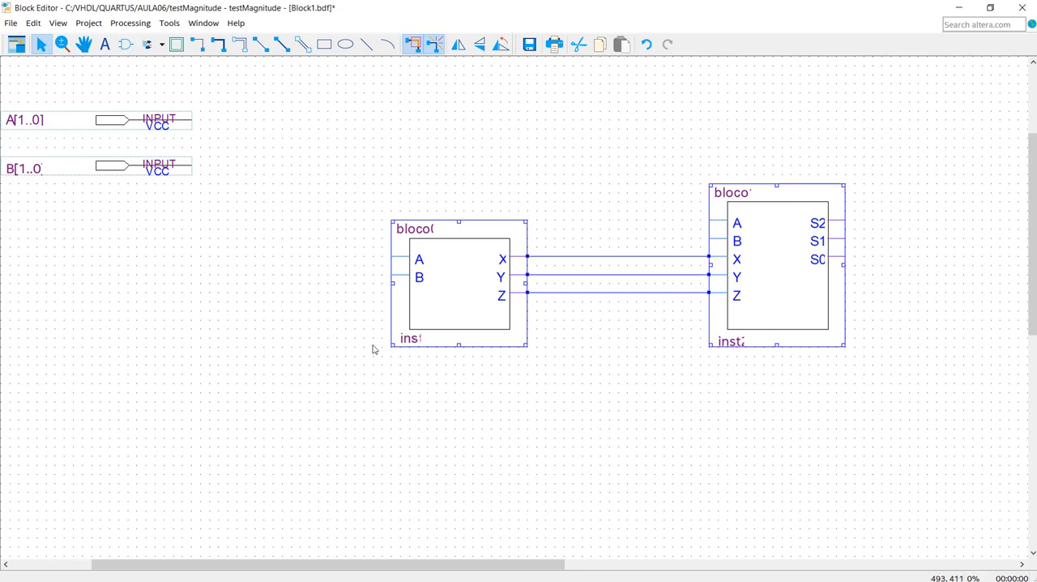
pyautogui.click(312, 308)
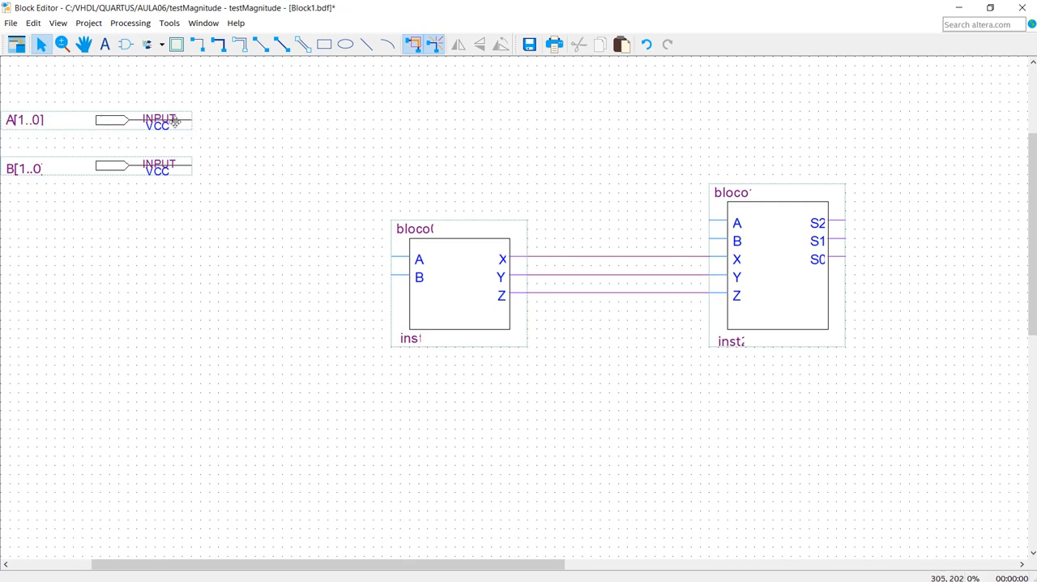
# - Draw a bus from the A[1..0] pin across and down to the level of bloco0's A input, and name it A[1..0]
pyautogui.moveTo(189, 121)
pyautogui.mouseDown()
pyautogui.moveTo(308, 155)
pyautogui.moveTo(378, 261)
pyautogui.moveTo(317, 256)
pyautogui.mouseUp()
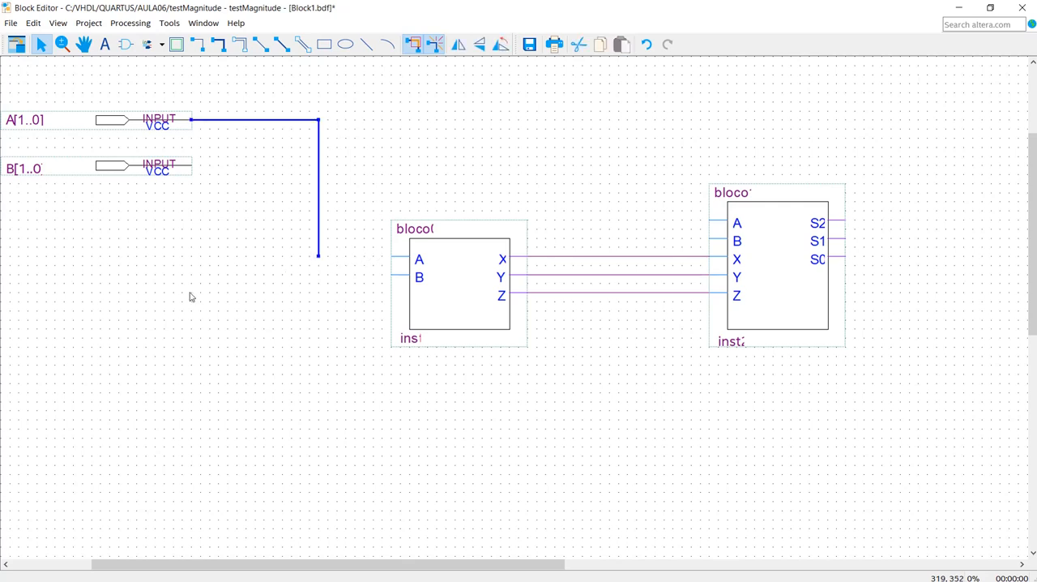
pyautogui.rightClick(230, 122)
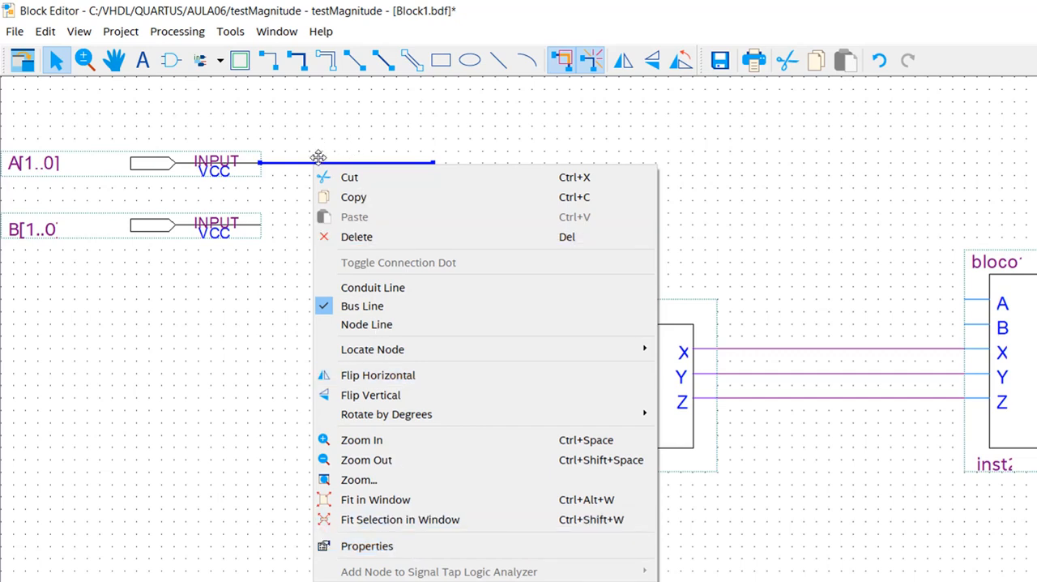
pyautogui.click(391, 545)
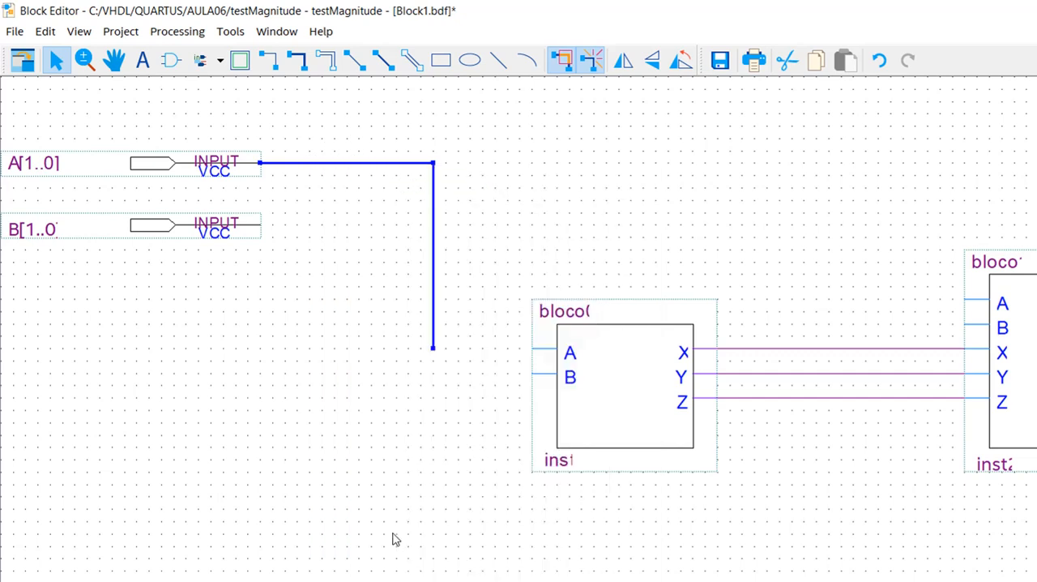
pyautogui.click(550, 283)
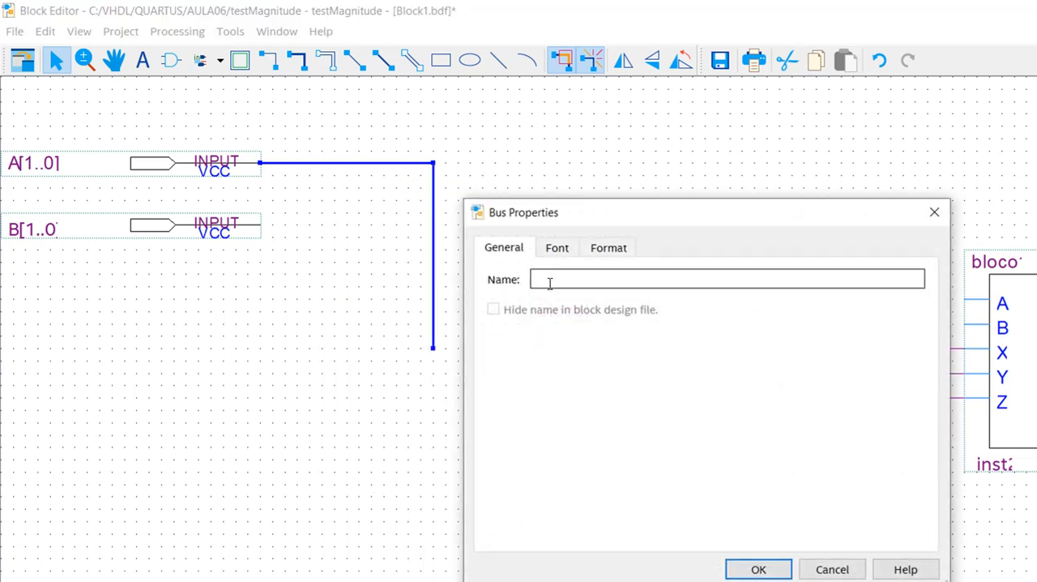
pyautogui.write('A')
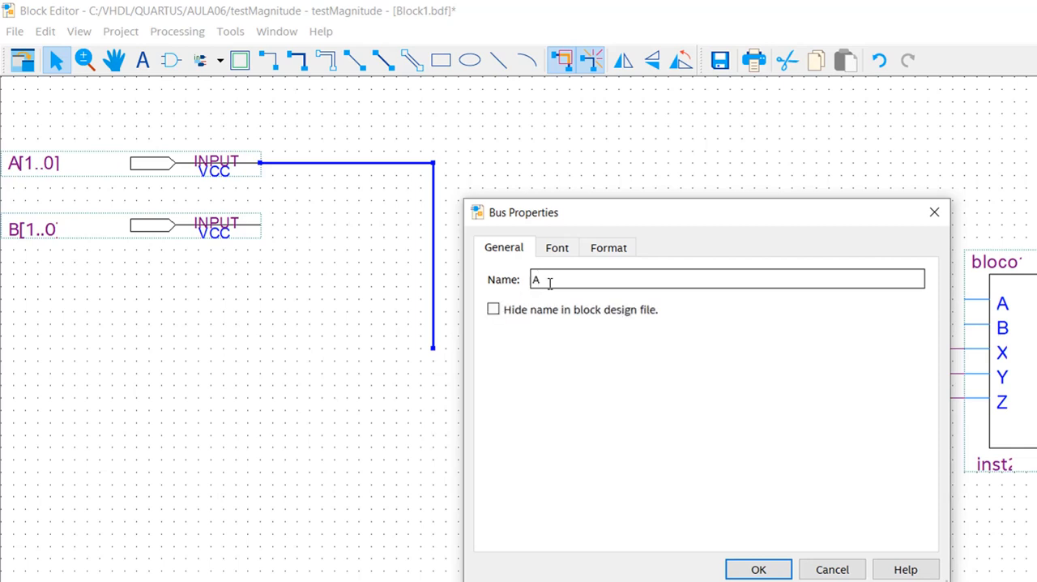
pyautogui.write('[1..0')
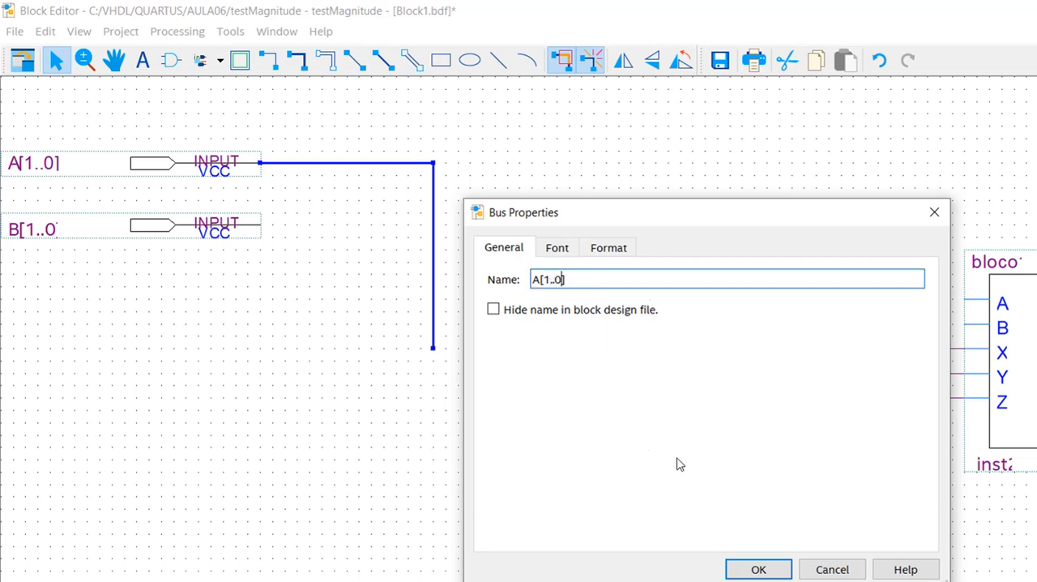
pyautogui.click(747, 570)
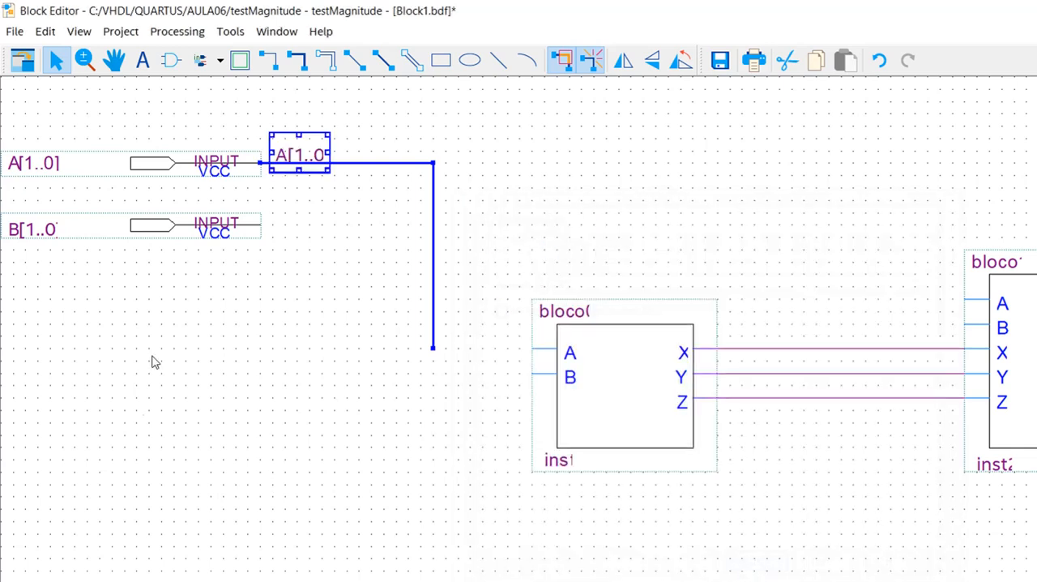
pyautogui.click(255, 320)
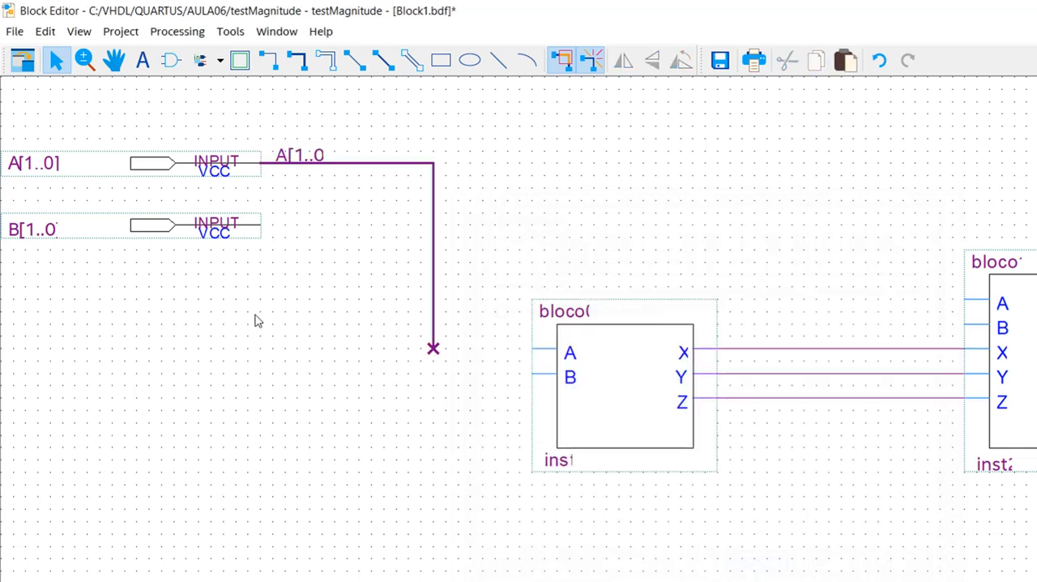
pyautogui.click(143, 163)
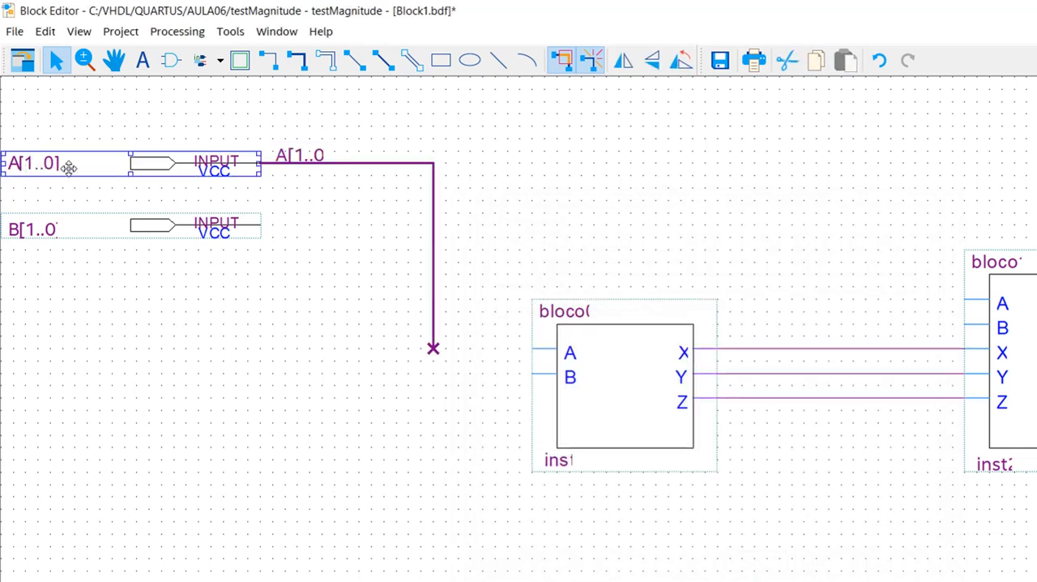
pyautogui.click(344, 163)
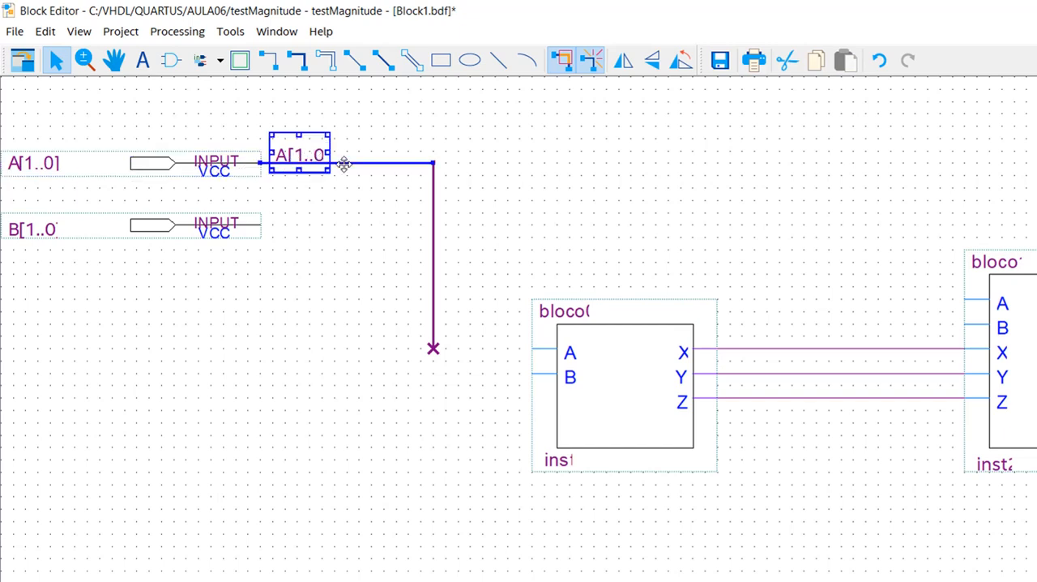
pyautogui.click(329, 292)
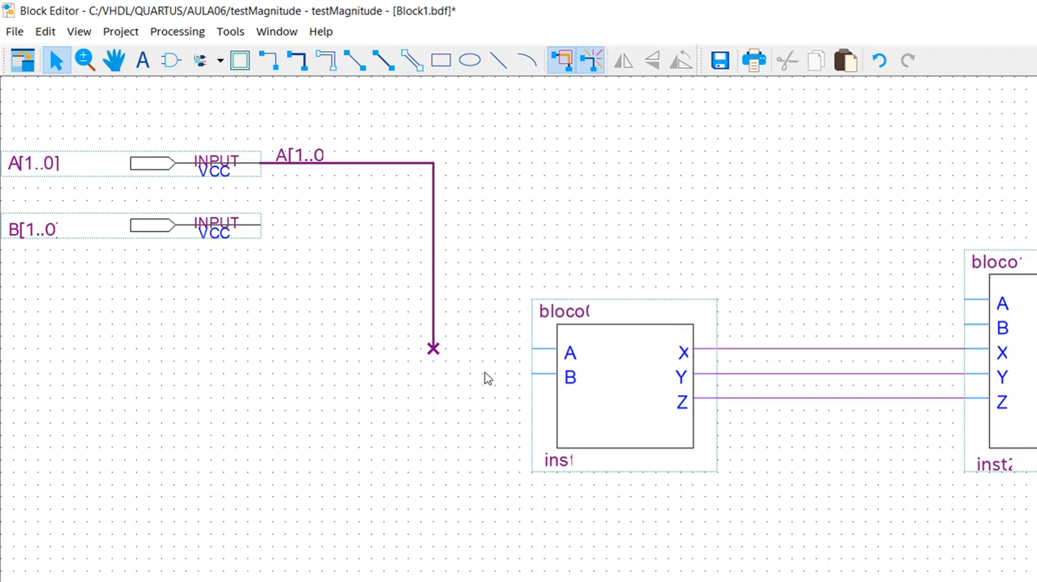
# - Wire bloco0's A input to the end of the A[1..0] bus and name that node A[0]
pyautogui.moveTo(533, 350); pyautogui.dragTo(435, 349)
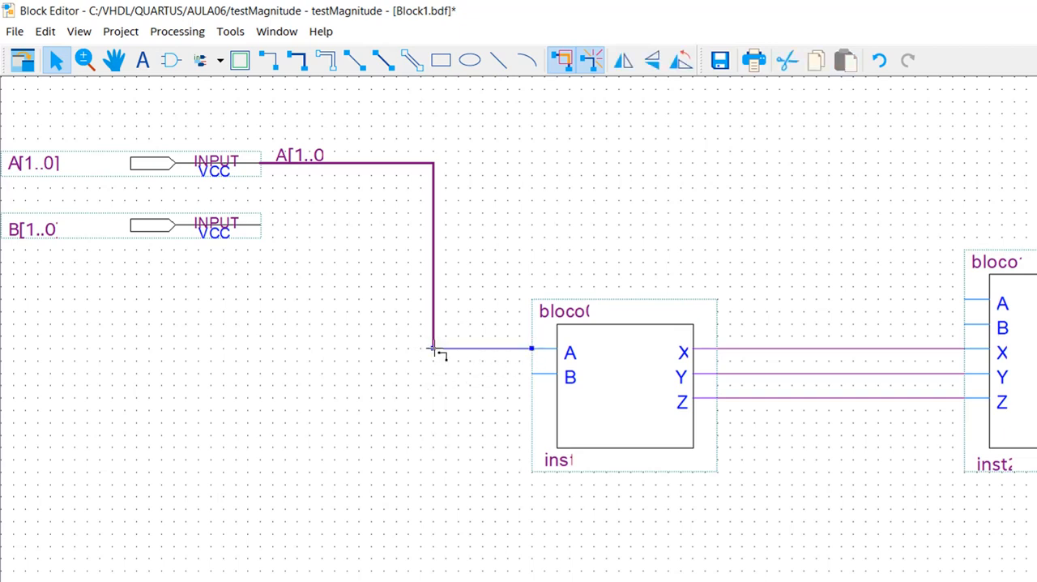
pyautogui.rightClick(488, 349)
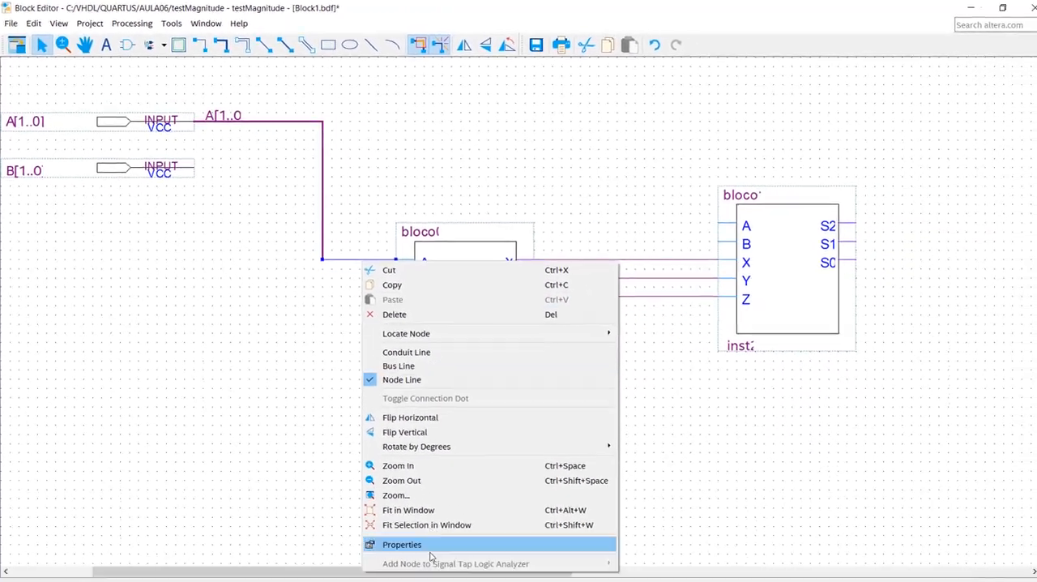
pyautogui.click(434, 545)
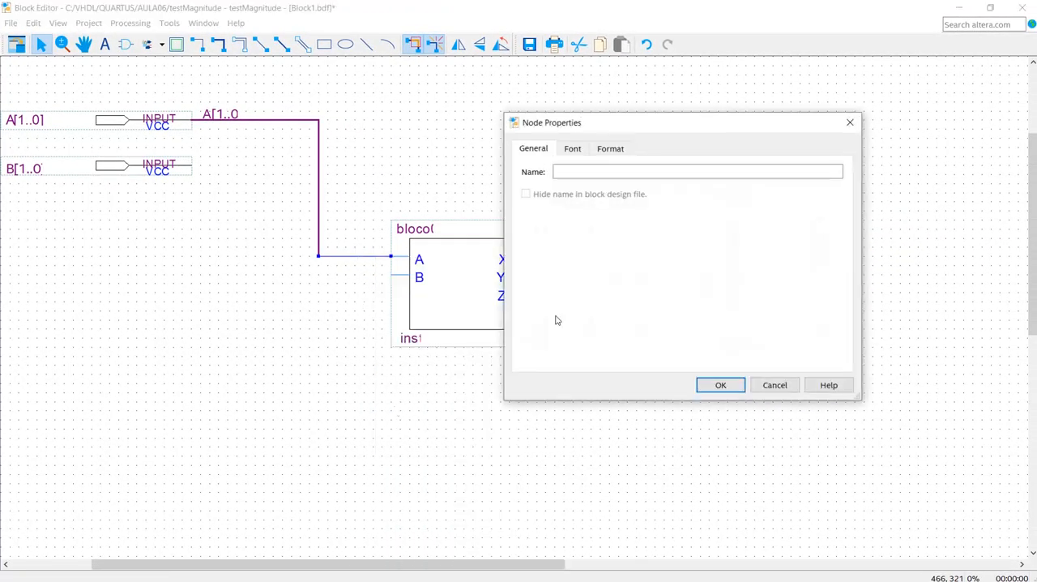
pyautogui.write('A[0')
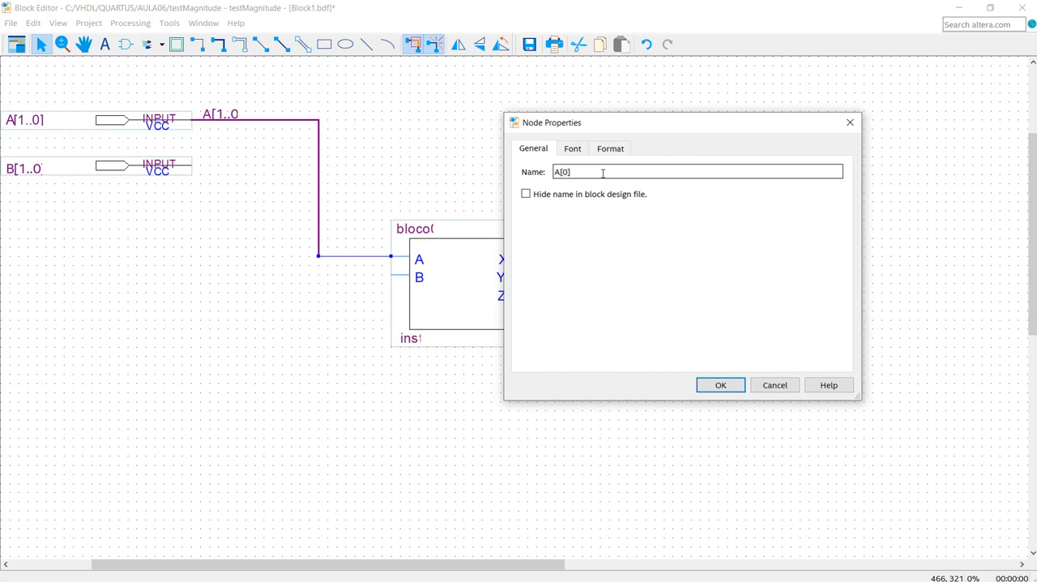
pyautogui.click(719, 387)
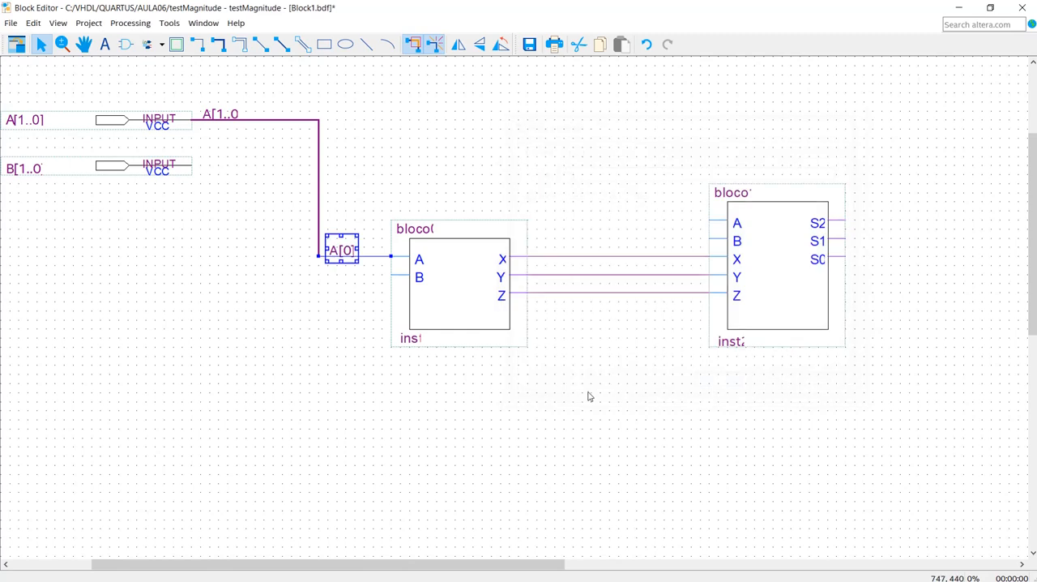
pyautogui.click(293, 338)
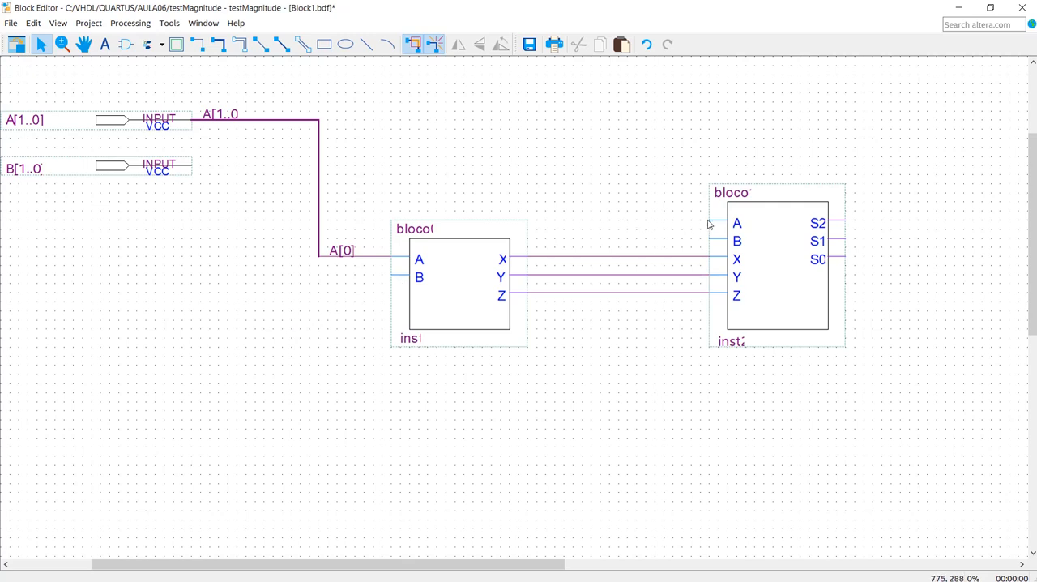
# - Wire bloco1's A input to the vertical part of the A[1..0] bus and name that node A[1]
pyautogui.moveTo(711, 221); pyautogui.dragTo(317, 220)
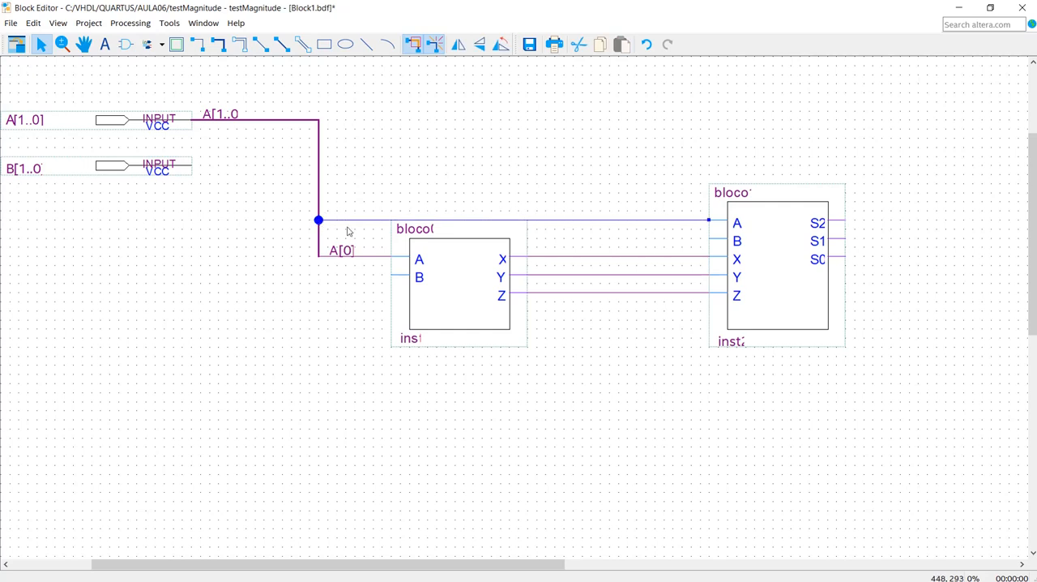
pyautogui.rightClick(354, 218)
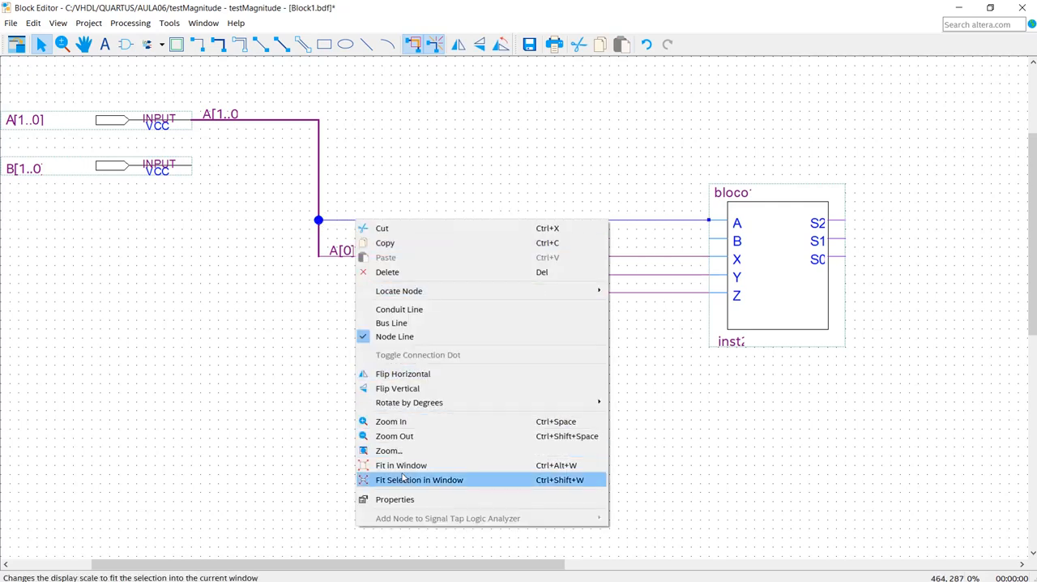
pyautogui.click(389, 499)
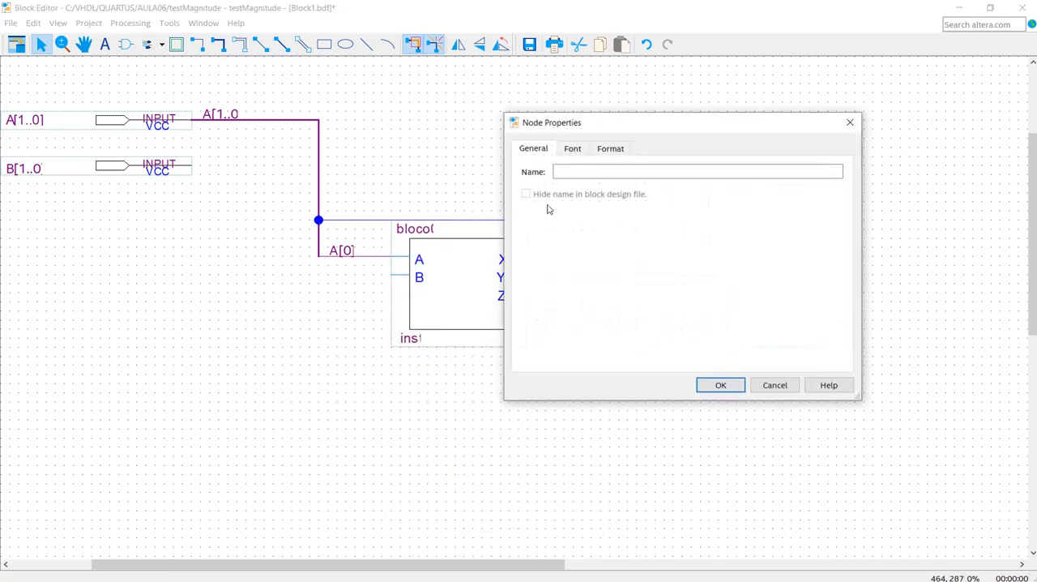
pyautogui.click(573, 174)
pyautogui.write('A[1')
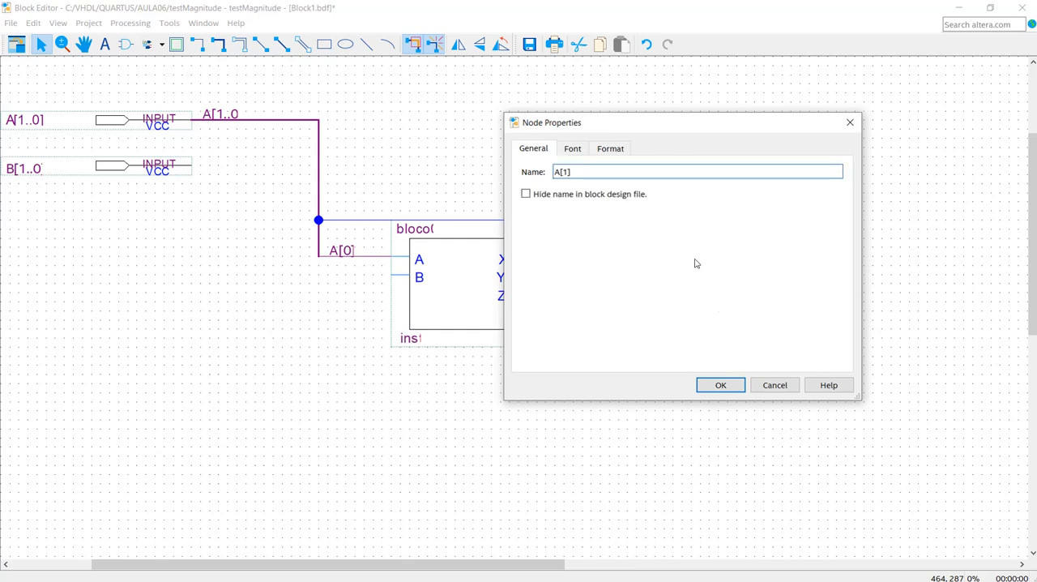
pyautogui.click(719, 386)
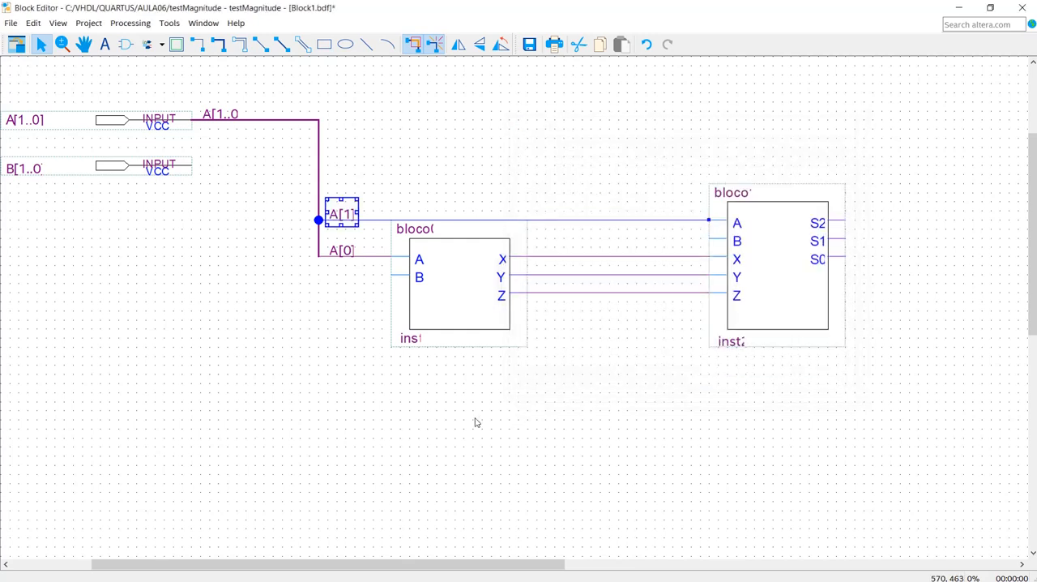
pyautogui.click(319, 374)
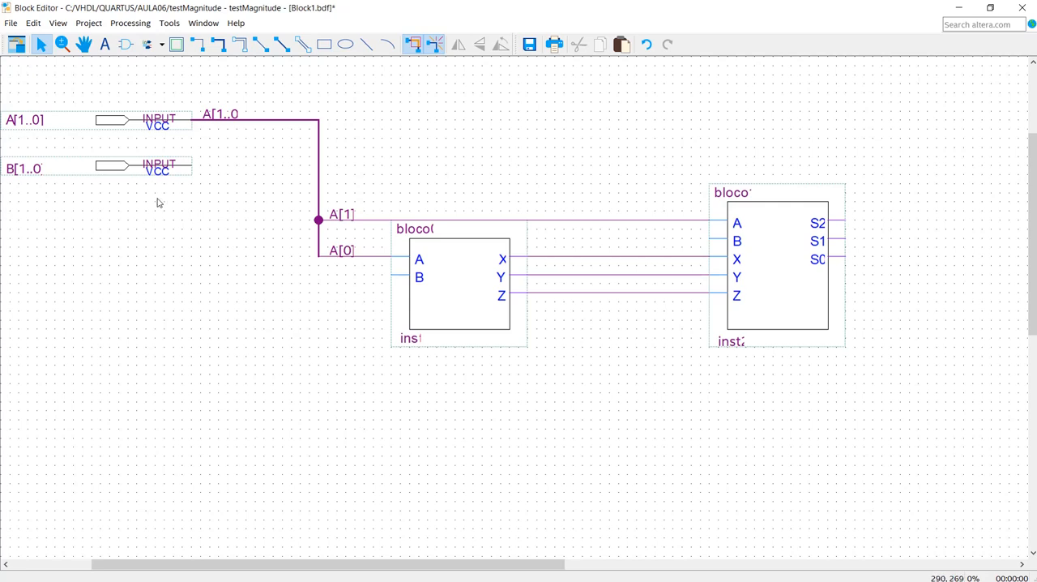
# - Move the B[1..0] input pin straight down until it sits below the level of both blocks
pyautogui.click(117, 166)
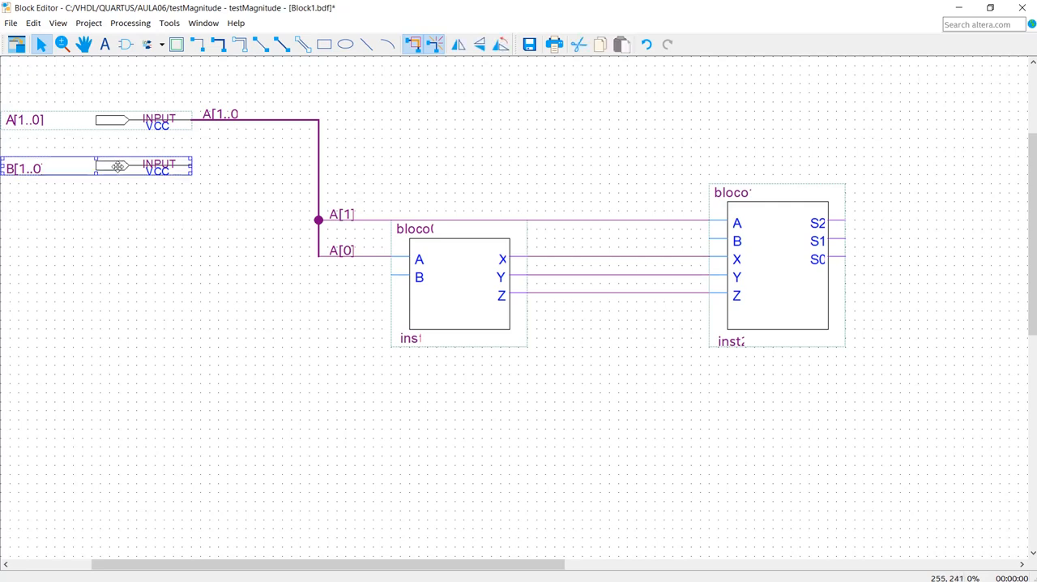
pyautogui.press('Down')
pyautogui.press('Down')
pyautogui.press('Down')
pyautogui.press('Down')
pyautogui.press('Down')
pyautogui.press('Down')
pyautogui.press('Down')
pyautogui.press('Down')
pyautogui.press('Down')
pyautogui.press('Down')
pyautogui.press('Down')
pyautogui.press('Down')
pyautogui.press('Down')
pyautogui.press('Down')
pyautogui.press('Down')
pyautogui.press('Down')
pyautogui.press('Down')
pyautogui.press('Down')
pyautogui.press('Down')
pyautogui.press('Down')
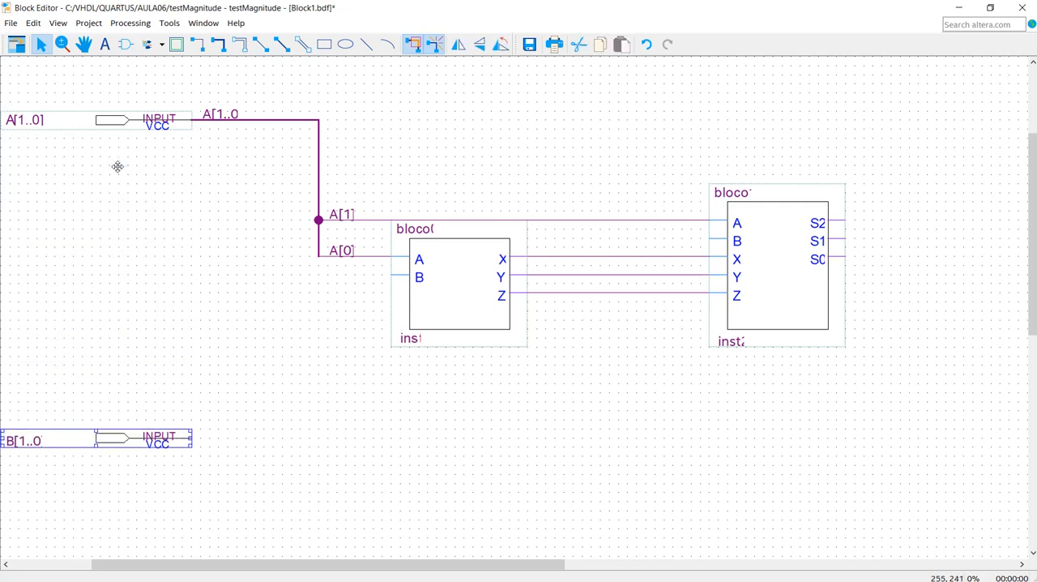
# - Move the A[1..0] input pin right and down, with its bus attached, to just above the A[1] wire's level
pyautogui.click(319, 169)
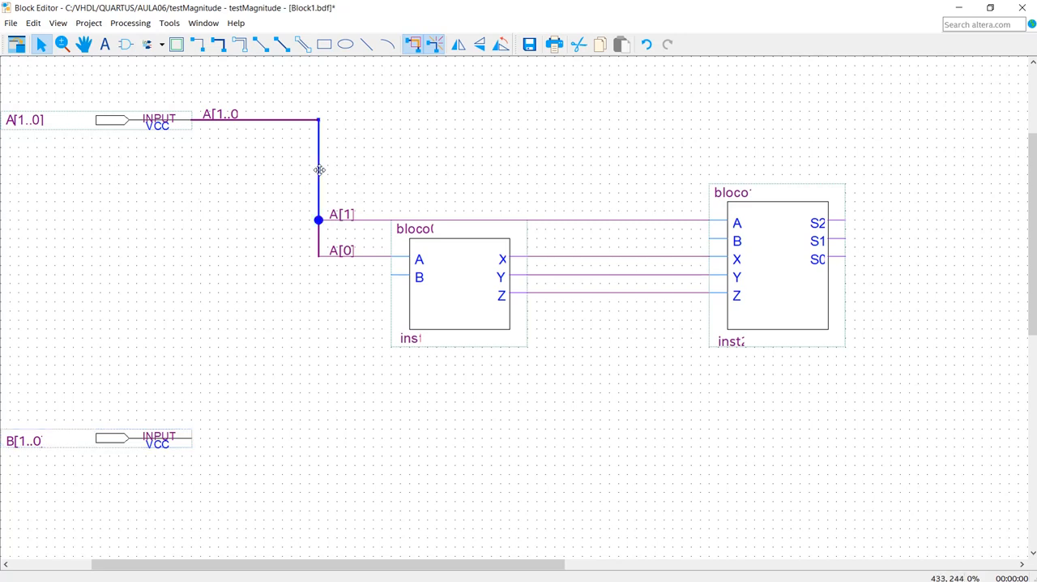
pyautogui.click(111, 122)
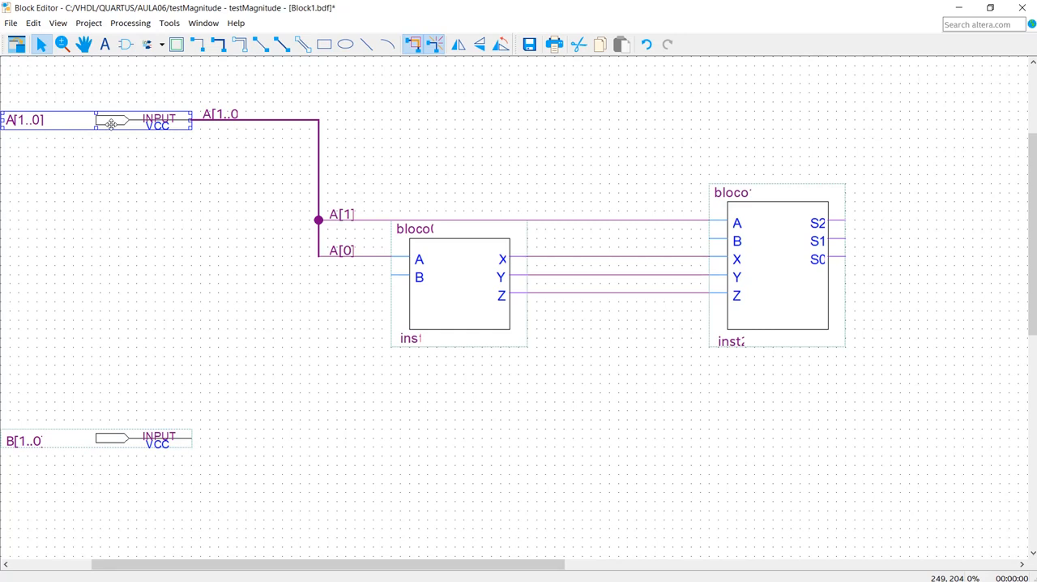
pyautogui.press('Right')
pyautogui.press('Right')
pyautogui.press('Right')
pyautogui.press('Right')
pyautogui.press('Right')
pyautogui.press('Right')
pyautogui.press('Right')
pyautogui.press('Right')
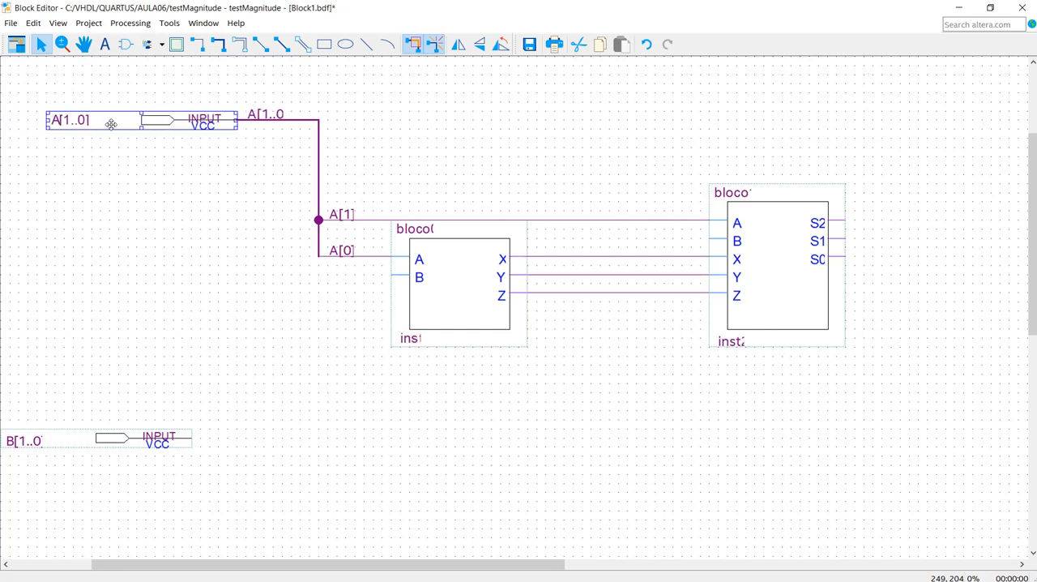
pyautogui.press('Down')
pyautogui.press('Down')
pyautogui.press('Down')
pyautogui.press('Down')
pyautogui.press('Down')
pyautogui.press('Down')
pyautogui.press('Down')
pyautogui.press('Down')
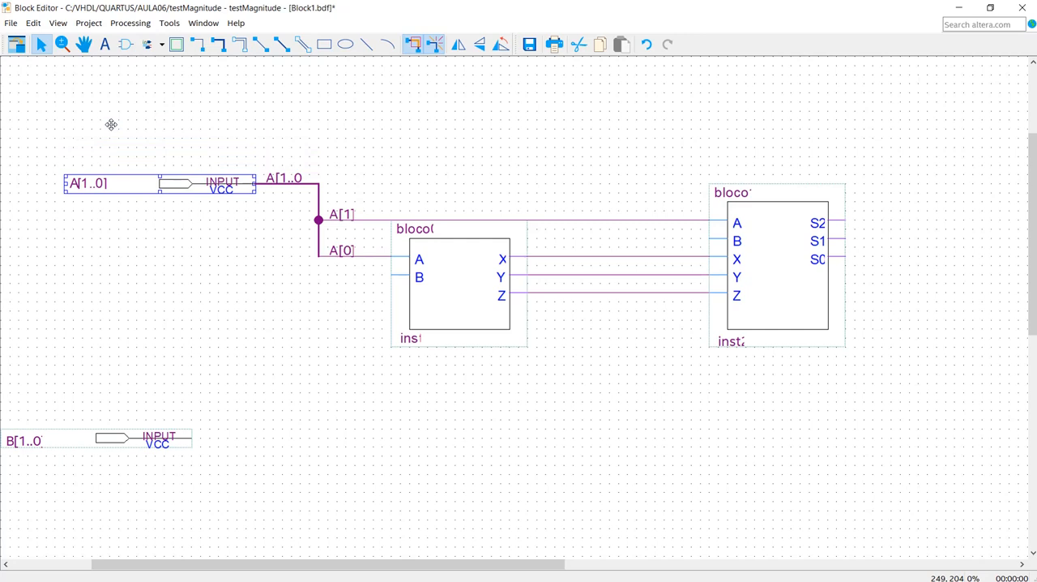
pyautogui.press('Down')
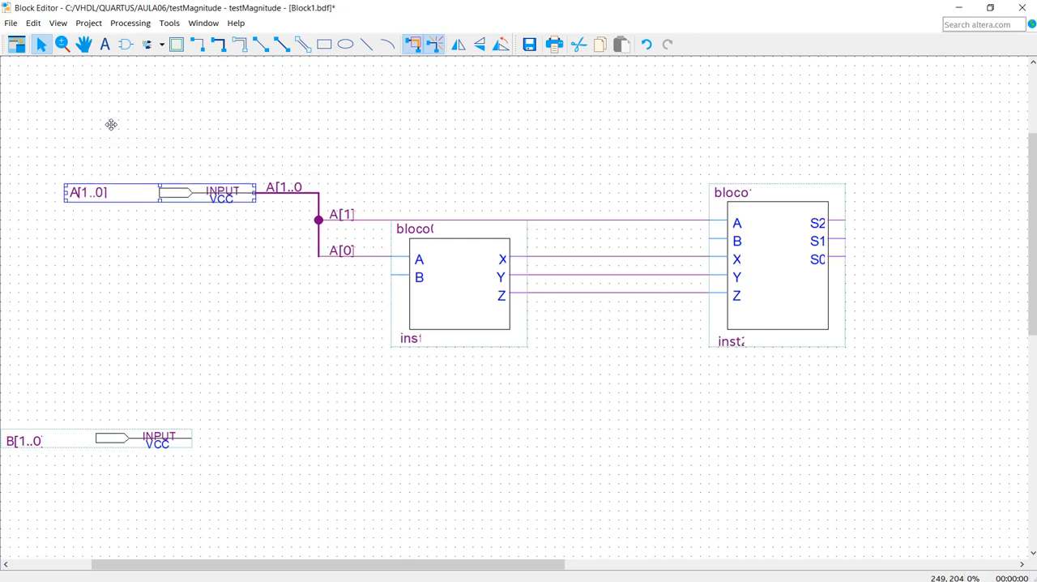
pyautogui.press('Down')
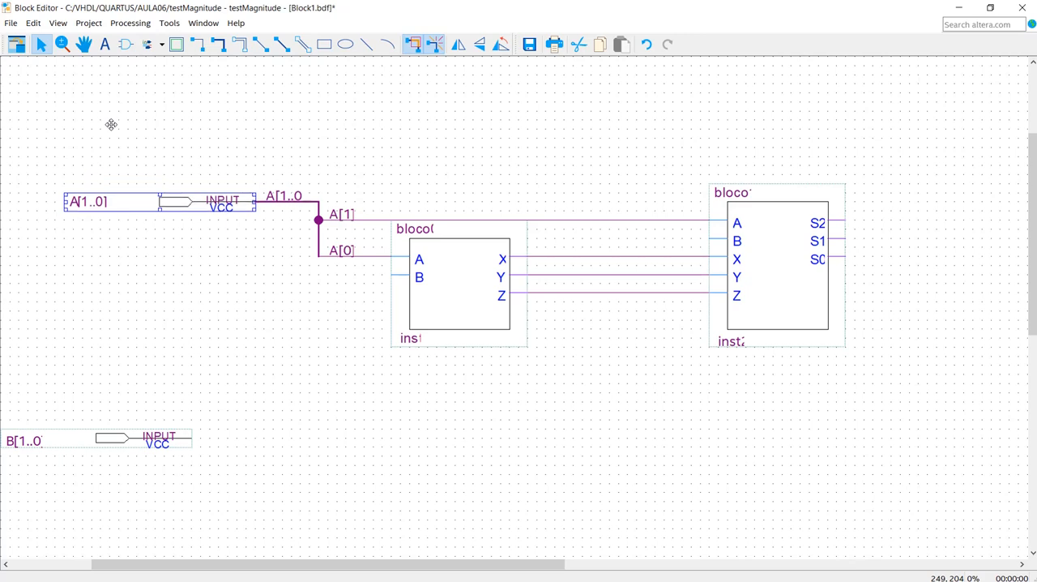
# - Move bloco0 slightly left toward the A[1..0] bus and place the A[0] label back over its wire
pyautogui.click(463, 295)
pyautogui.press('Left')
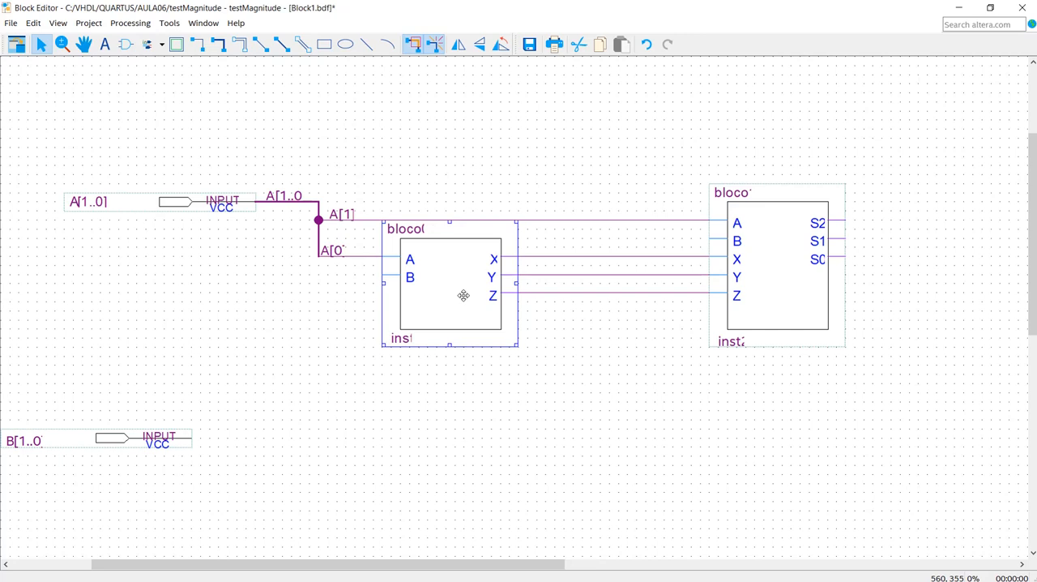
pyautogui.press('Left')
pyautogui.press('Left')
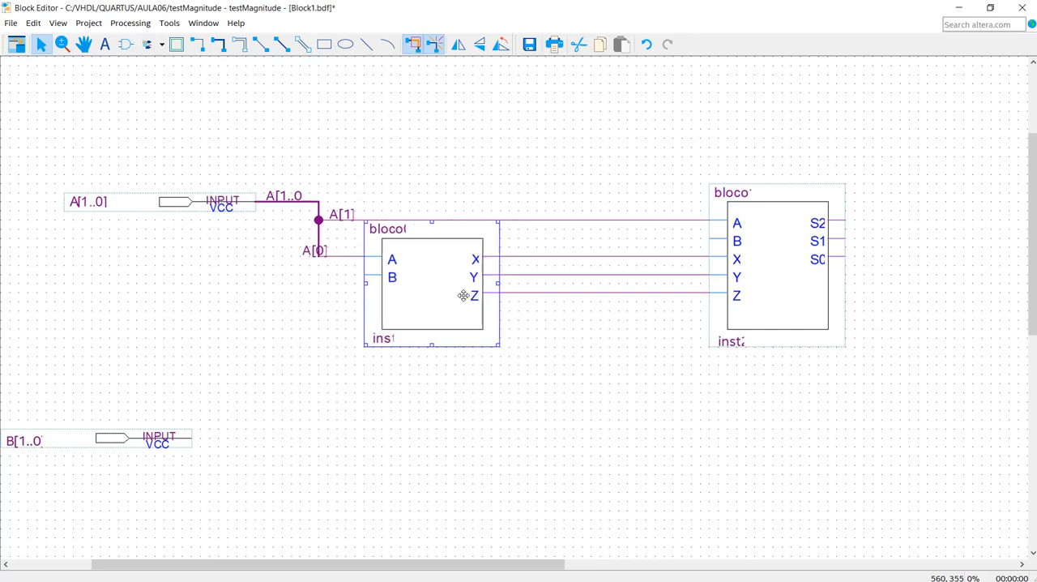
pyautogui.click(308, 249)
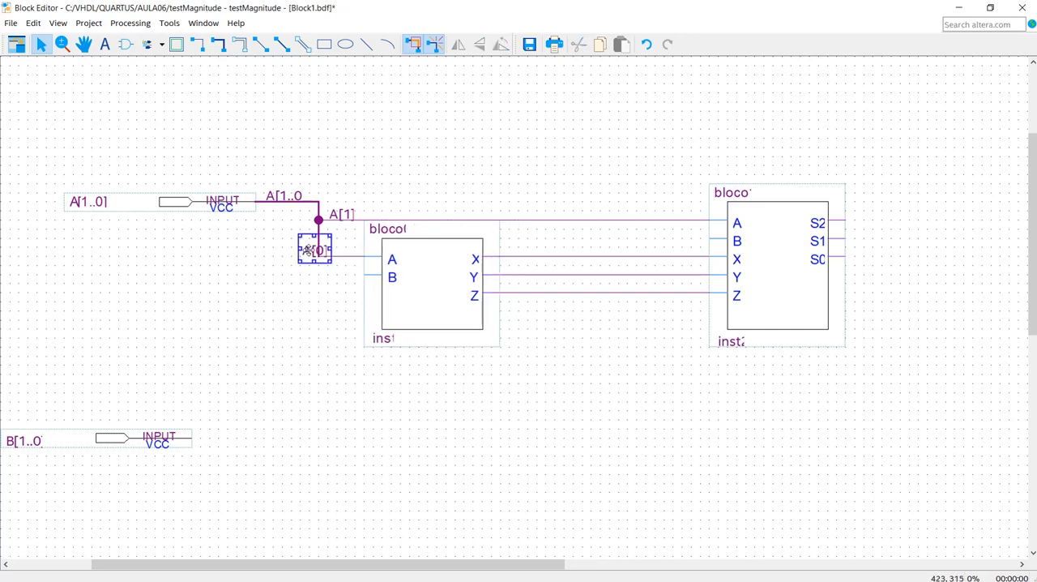
pyautogui.moveTo(308, 250); pyautogui.dragTo(334, 250)
pyautogui.click(250, 268)
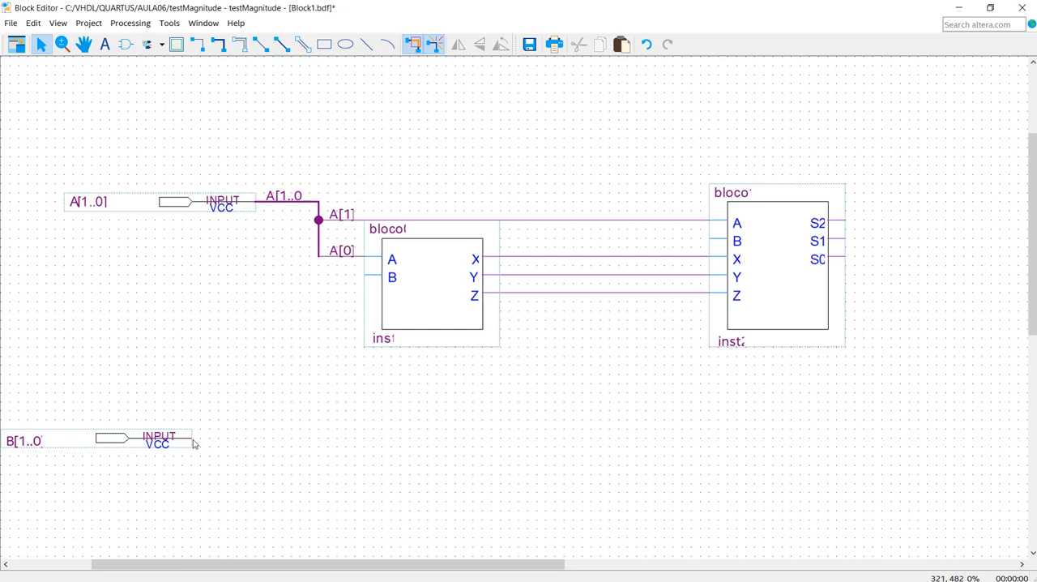
# - Draw a bus from the B[1..0] input pin right and up to the level of bloco0's B input, and name it B[1..0]
pyautogui.moveTo(194, 440); pyautogui.dragTo(321, 277)
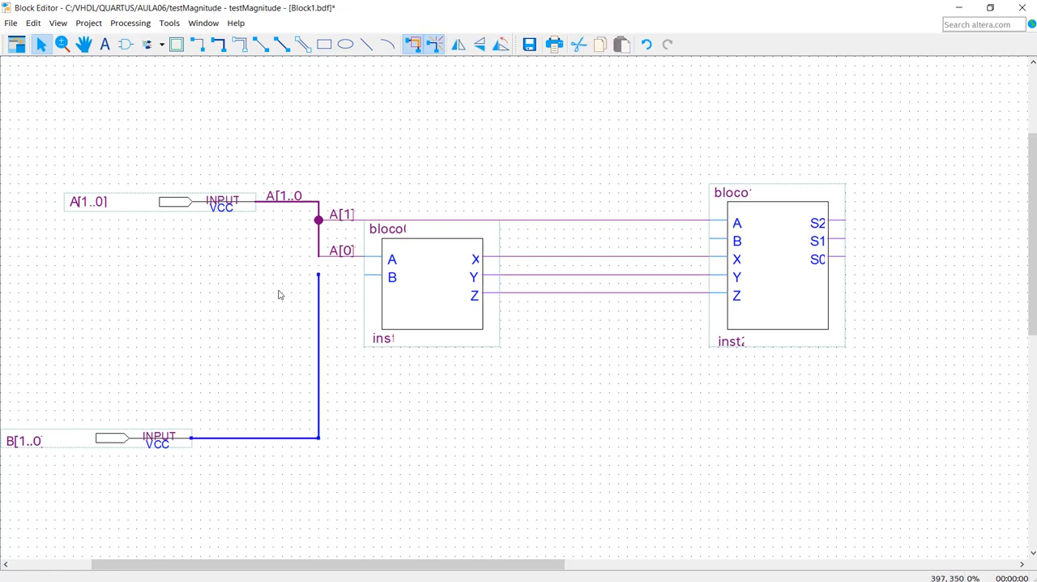
pyautogui.rightClick(248, 438)
pyautogui.click(290, 414)
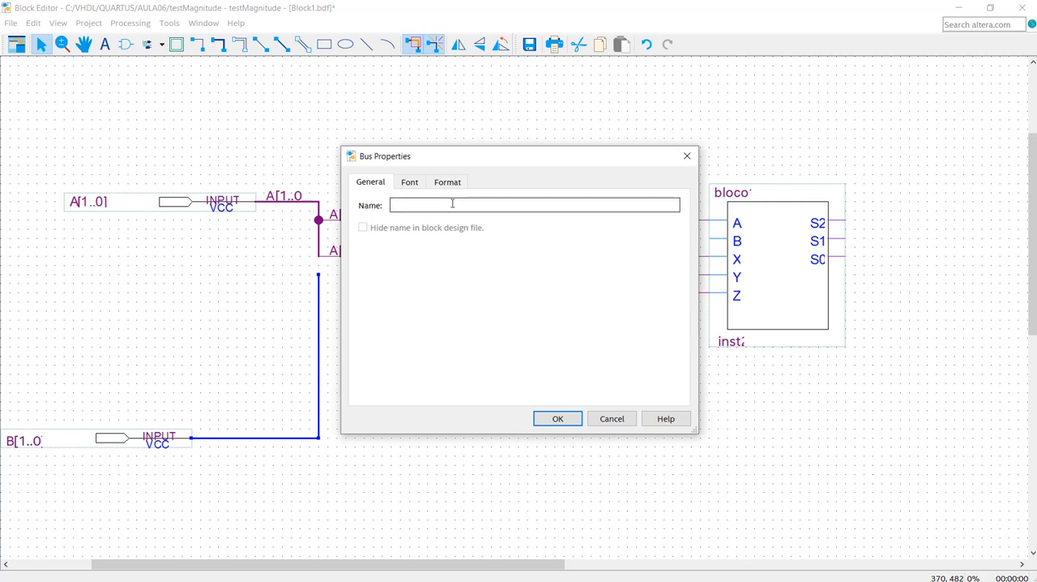
pyautogui.write('B')
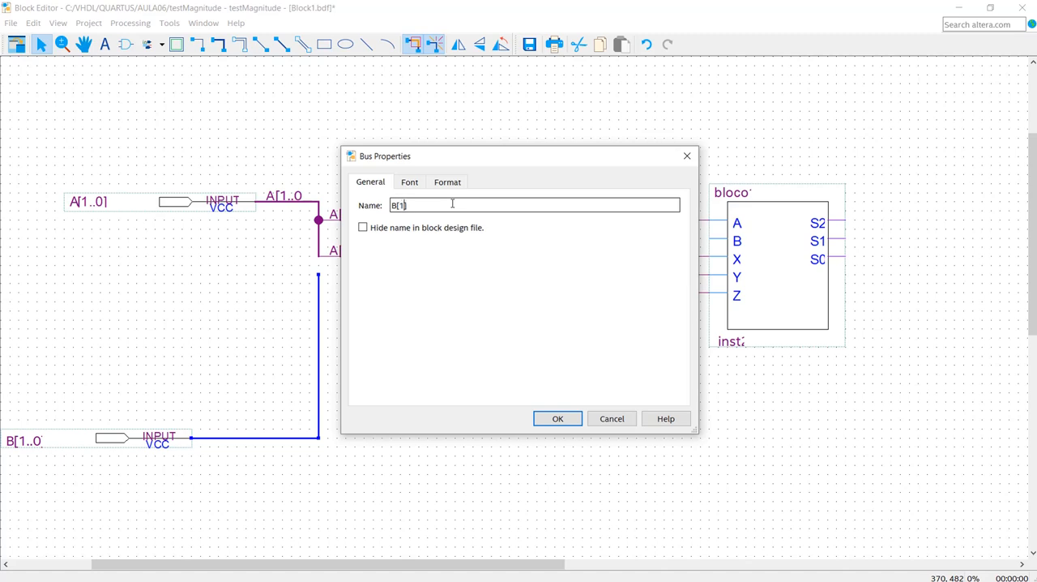
pyautogui.write('[1..0]')
pyautogui.click(558, 418)
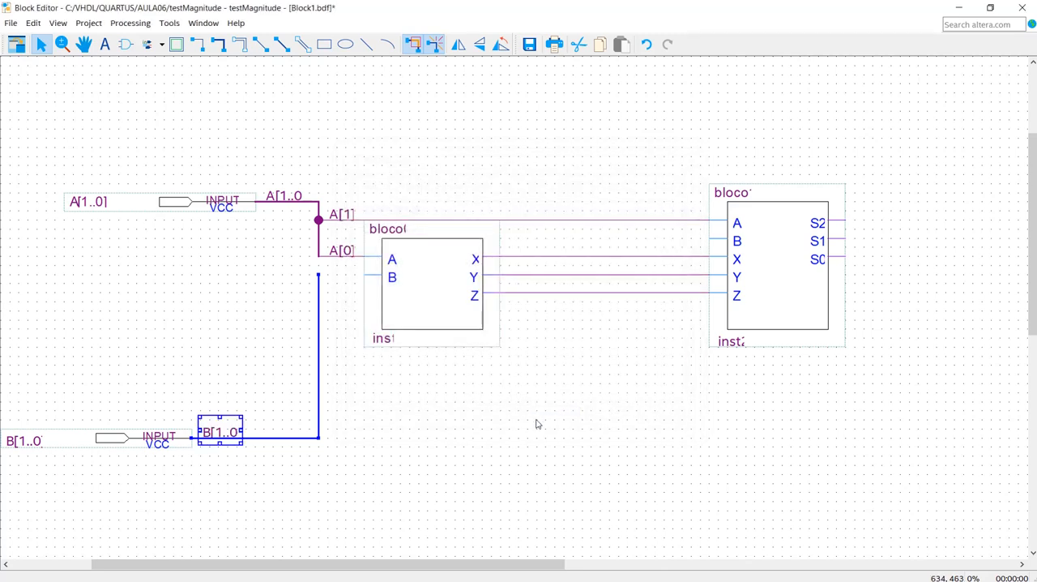
pyautogui.click(419, 422)
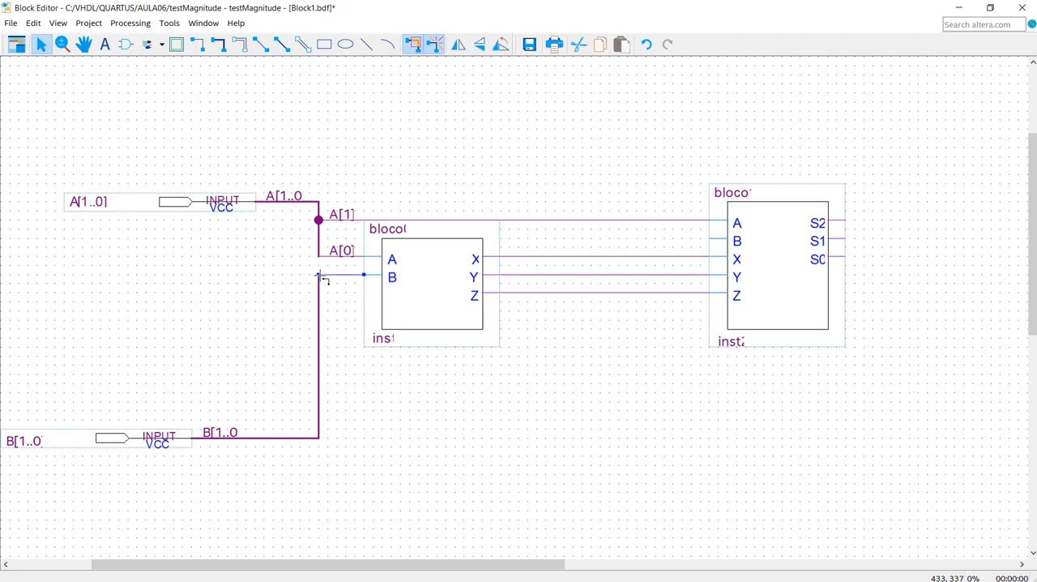
# - Wire bloco0's B input to the upper end of the B[1..0] bus and name that node B[0]
pyautogui.click(342, 274)
pyautogui.rightClick(343, 274)
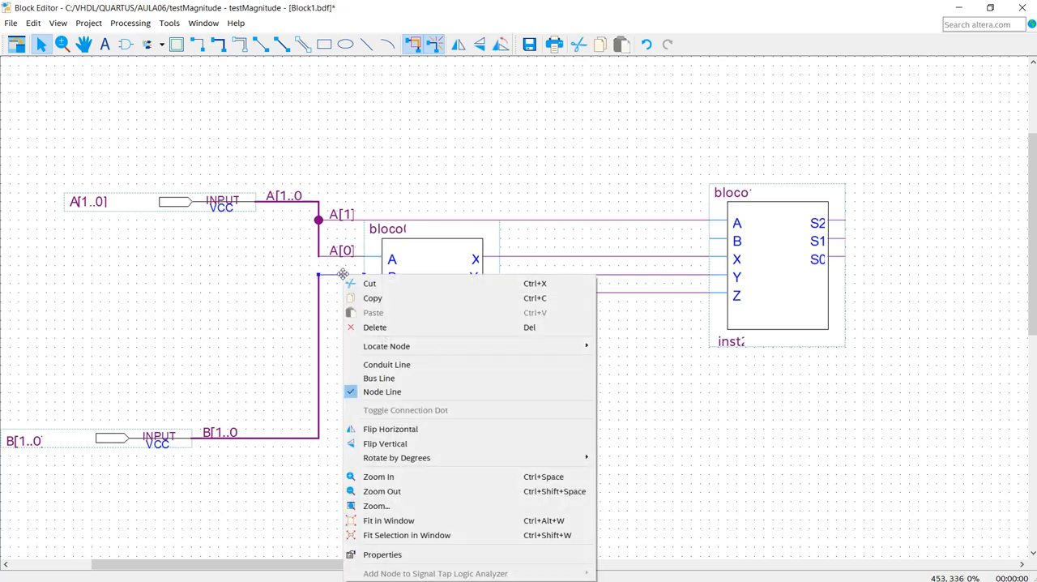
pyautogui.click(405, 555)
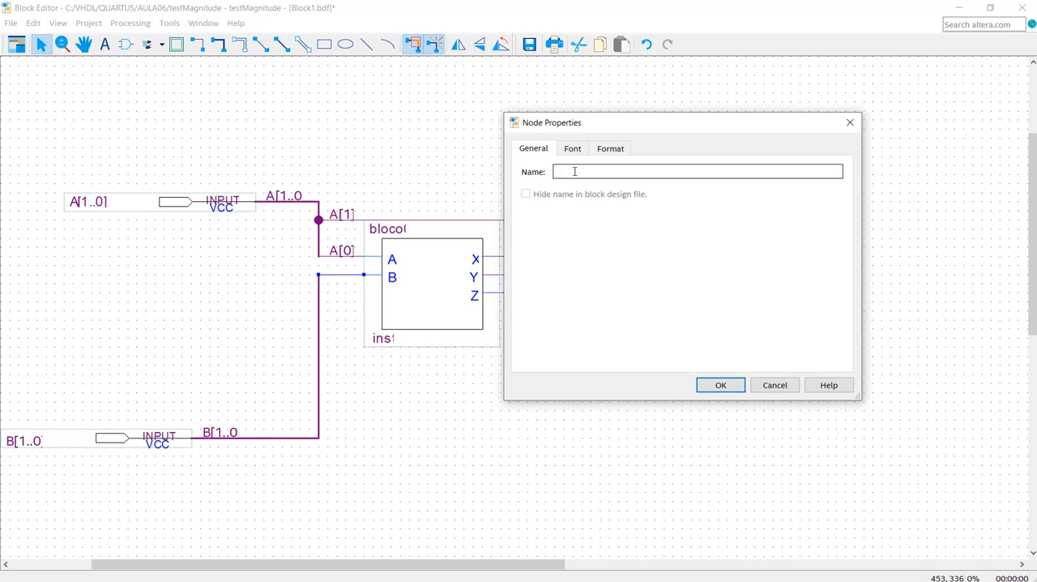
pyautogui.write('B')
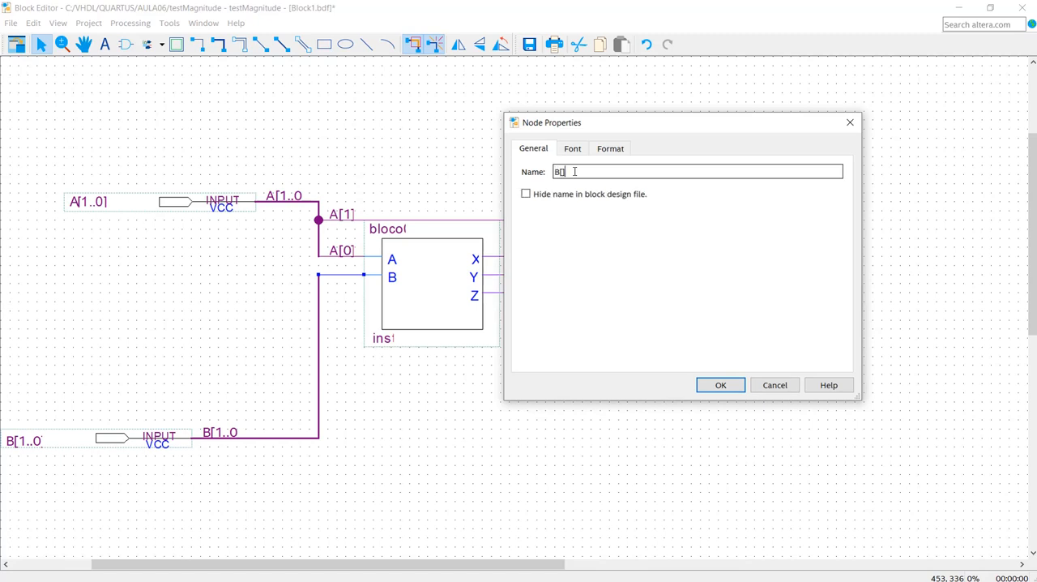
pyautogui.write('[0')
pyautogui.click(719, 385)
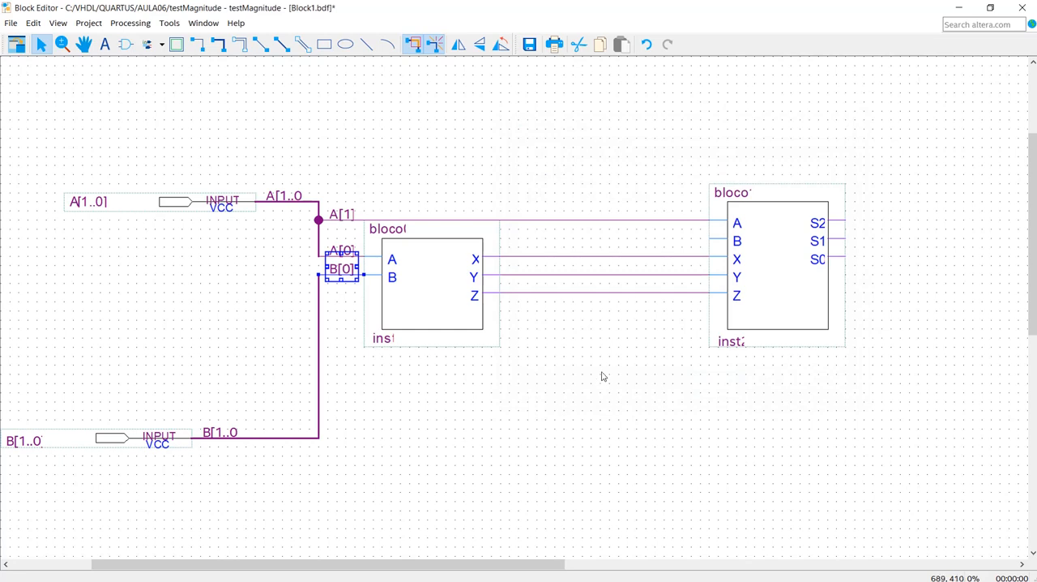
# - Wire bloco1's B input around below bloco0 to the vertical part of the B[1..0] bus and name that node B[1]
pyautogui.moveTo(709, 239); pyautogui.dragTo(324, 366)
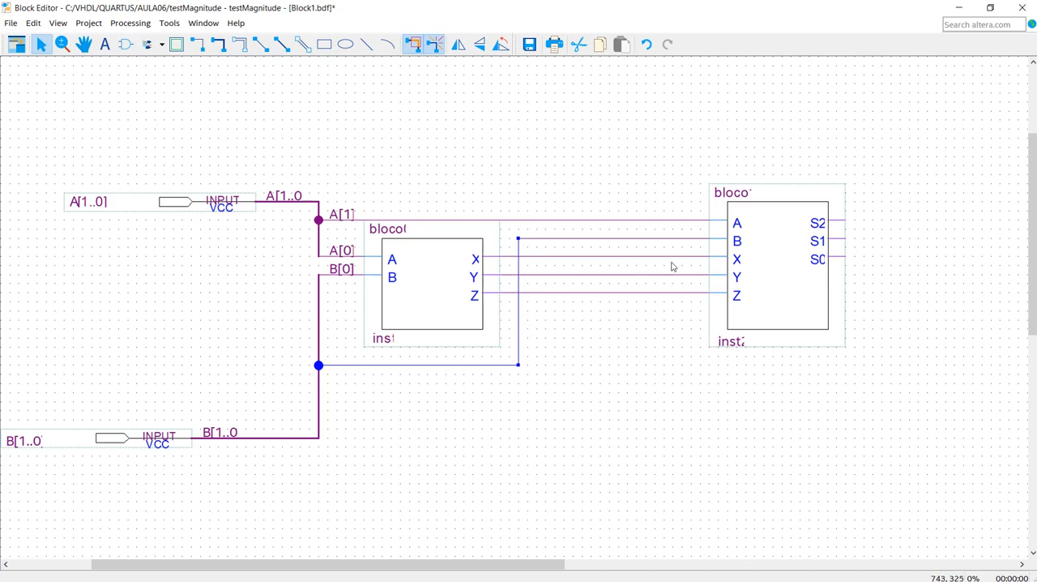
pyautogui.rightClick(682, 236)
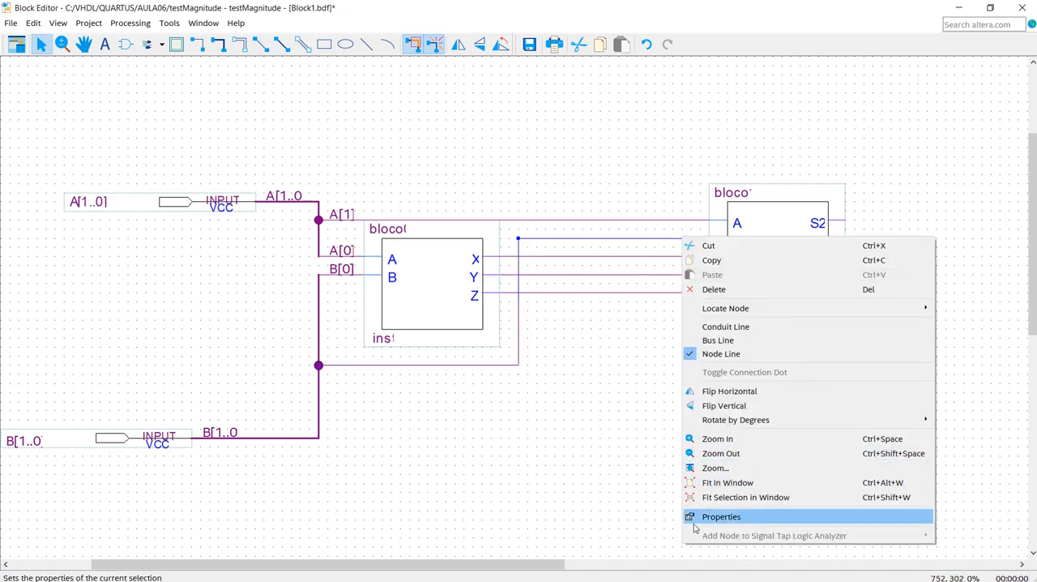
pyautogui.click(723, 517)
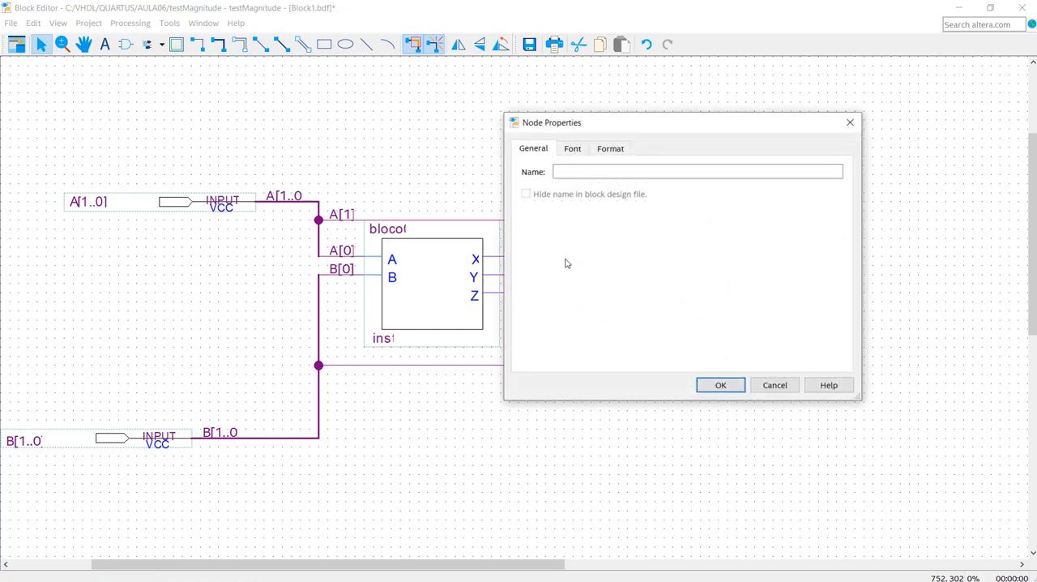
pyautogui.write('B')
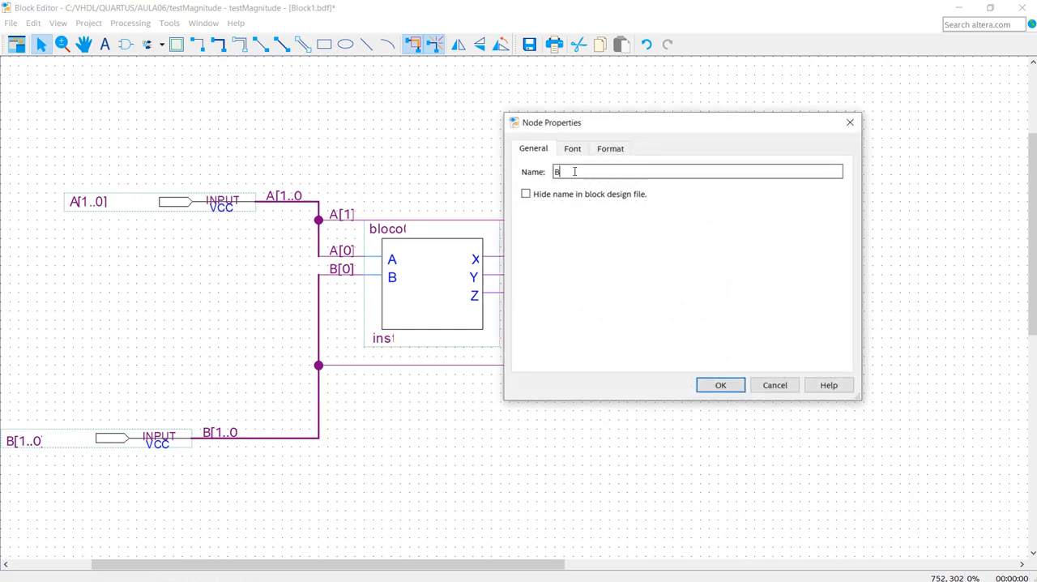
pyautogui.write('[1]')
pyautogui.click(721, 385)
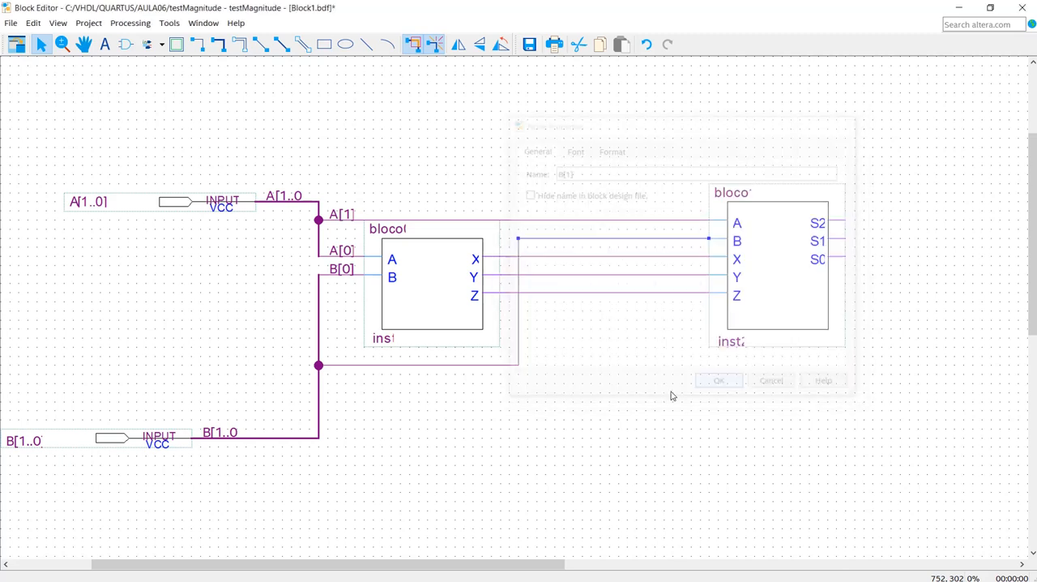
pyautogui.click(455, 436)
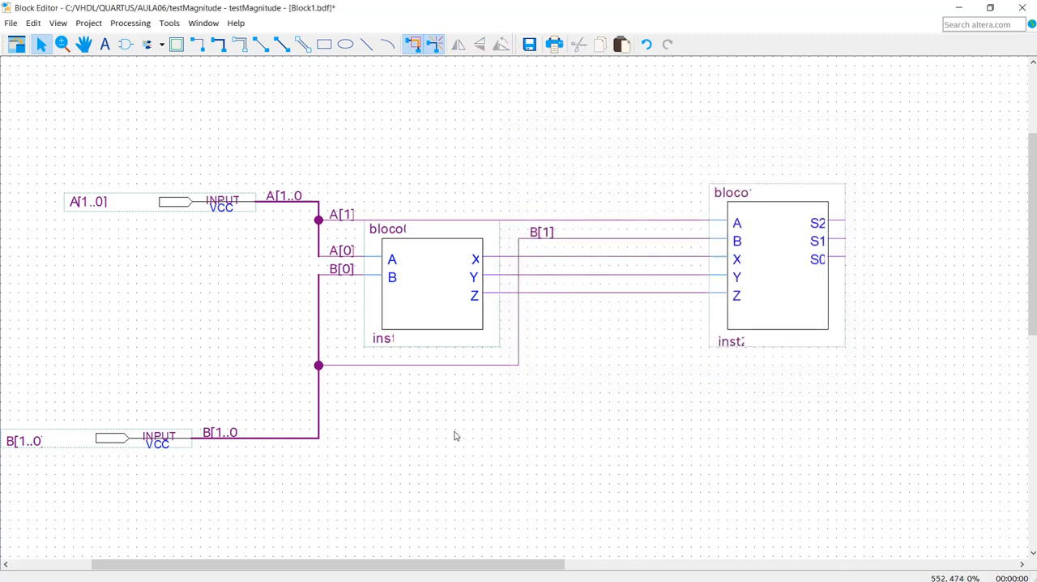
# - Shift bloco1 slightly left with its wires attached
pyautogui.click(774, 290)
pyautogui.press('Left')
pyautogui.press('Left')
pyautogui.press('Left')
pyautogui.press('Left')
pyautogui.press('Left')
pyautogui.press('Left')
pyautogui.press('Left')
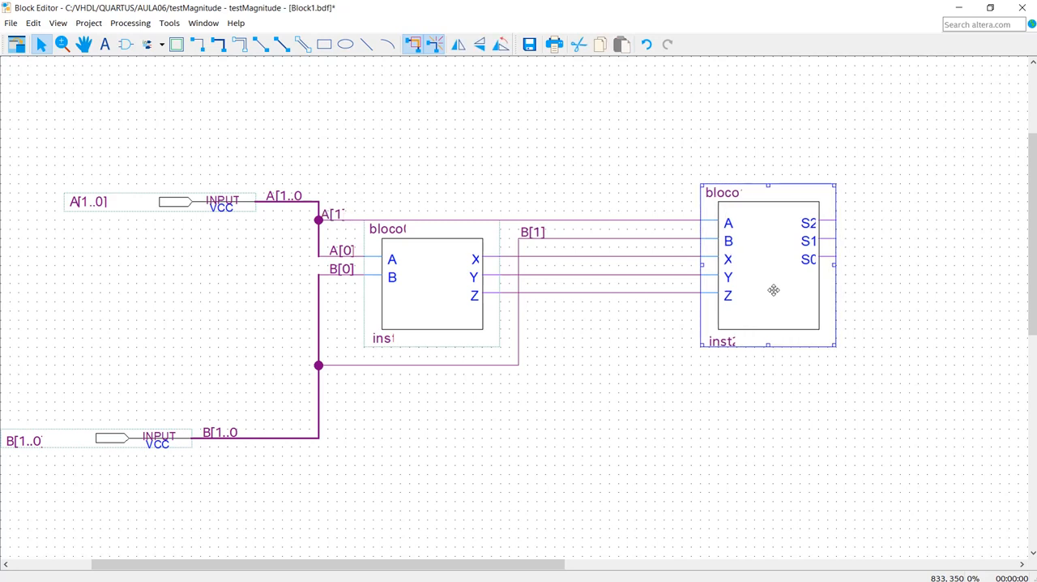
pyautogui.press('Right')
pyautogui.press('Right')
pyautogui.press('Right')
pyautogui.press('Right')
pyautogui.press('Right')
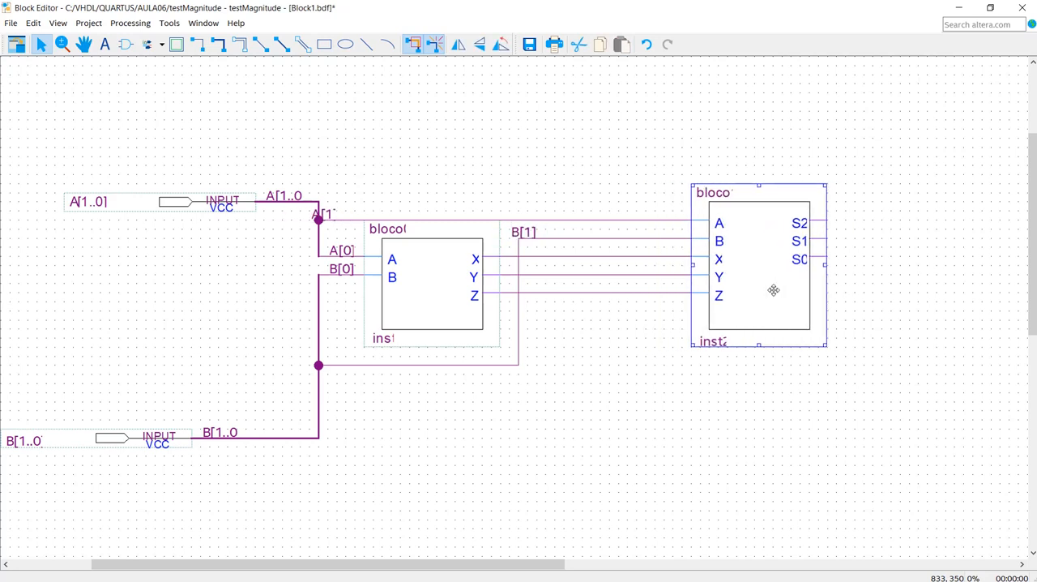
# - Move the B[1] and A[1] labels along their wires to just before bloco1's inputs
pyautogui.click(523, 233)
pyautogui.moveTo(523, 234); pyautogui.dragTo(599, 248)
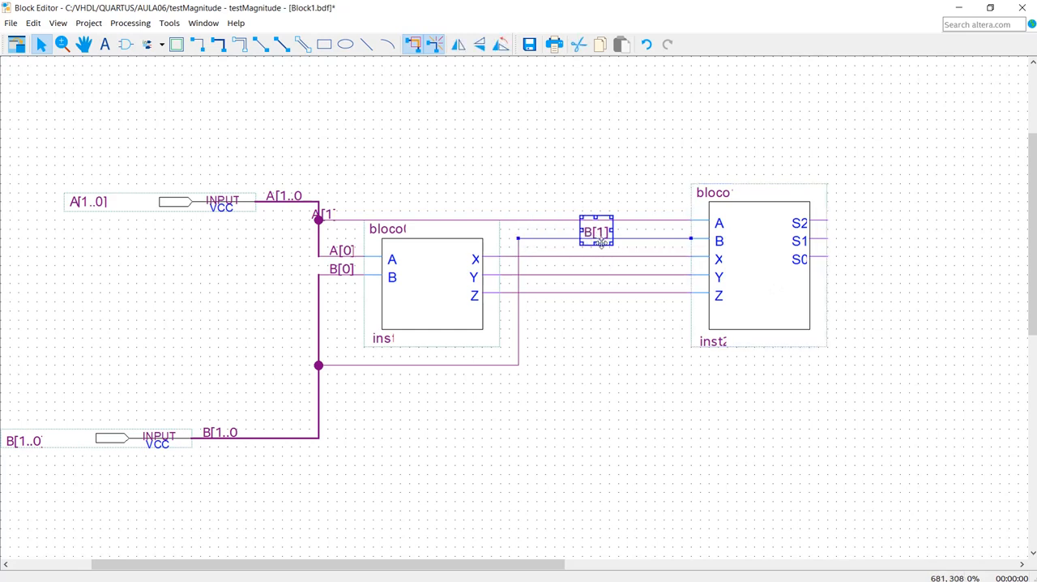
pyautogui.moveTo(651, 241); pyautogui.dragTo(657, 248)
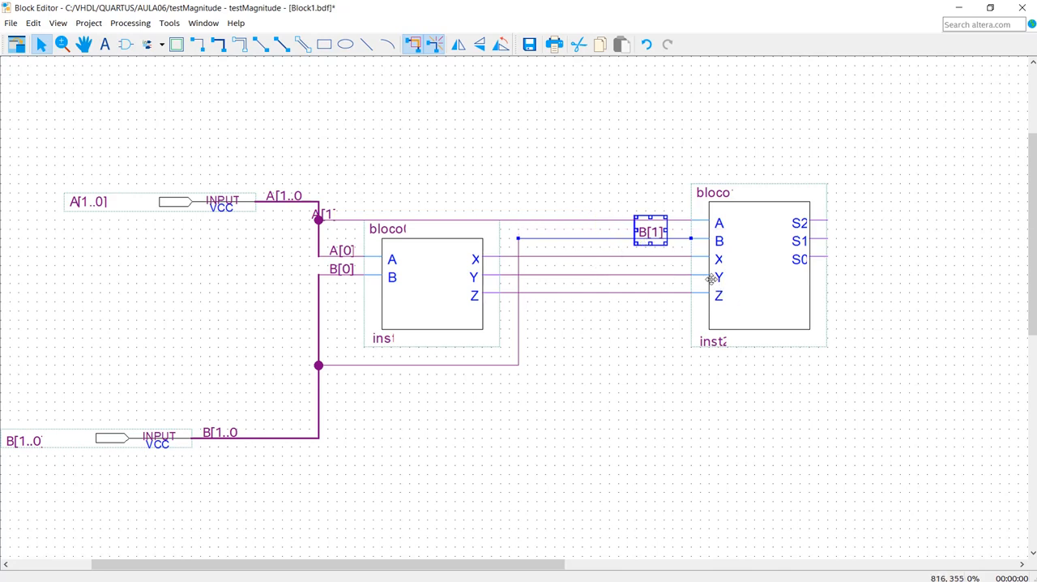
pyautogui.click(324, 212)
pyautogui.moveTo(331, 213); pyautogui.dragTo(656, 229)
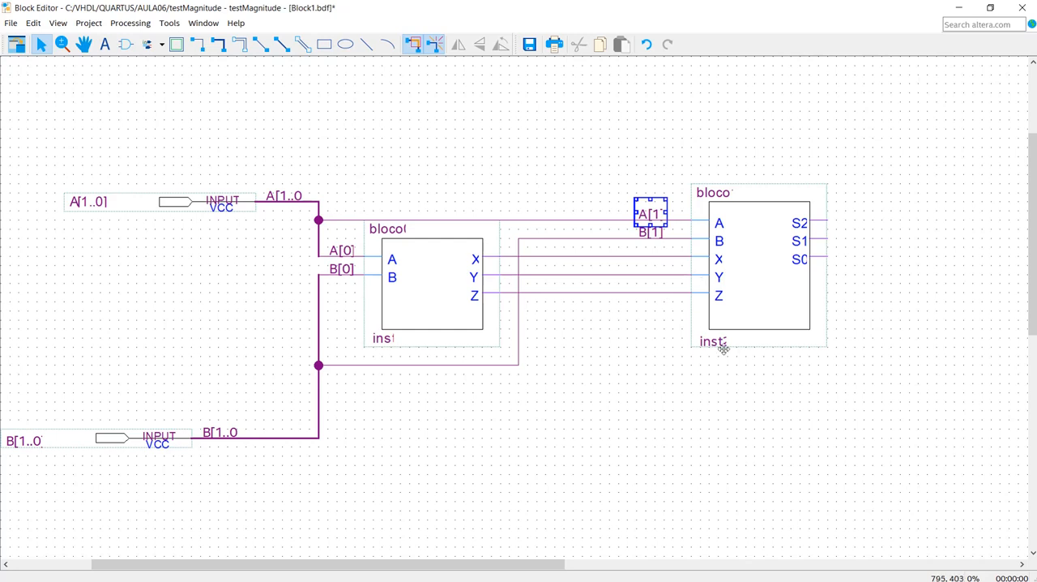
# - Move bloco1 left with its wires attached until it sits close beside bloco0
pyautogui.click(764, 297)
pyautogui.press('Left')
pyautogui.press('Left')
pyautogui.press('Left')
pyautogui.press('Left')
pyautogui.press('Left')
pyautogui.press('Left')
pyautogui.press('Left')
pyautogui.press('Left')
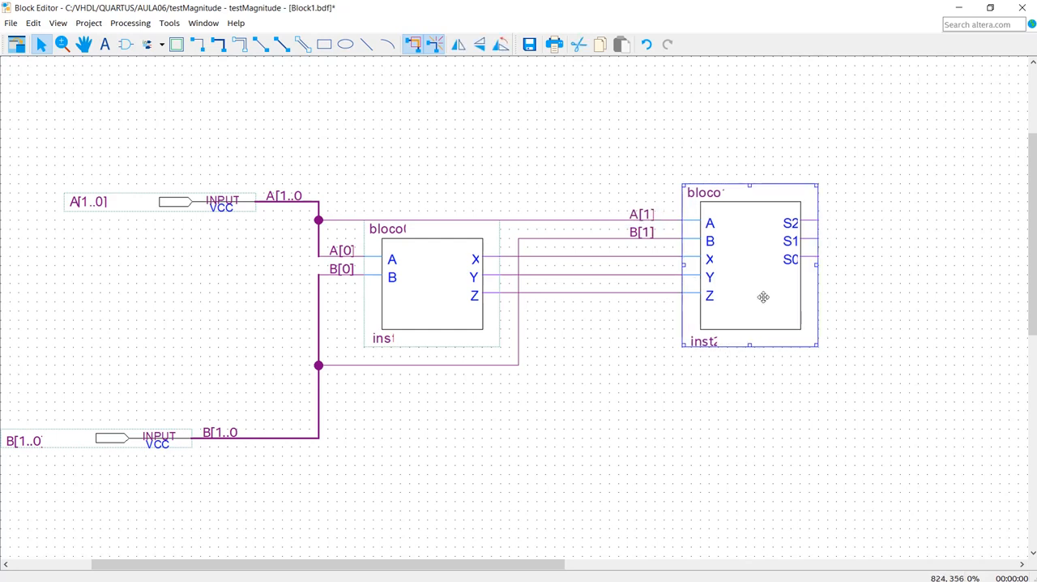
pyautogui.press('Left')
pyautogui.press('Left')
pyautogui.press('Left')
pyautogui.press('Left')
pyautogui.press('Left')
pyautogui.press('Left')
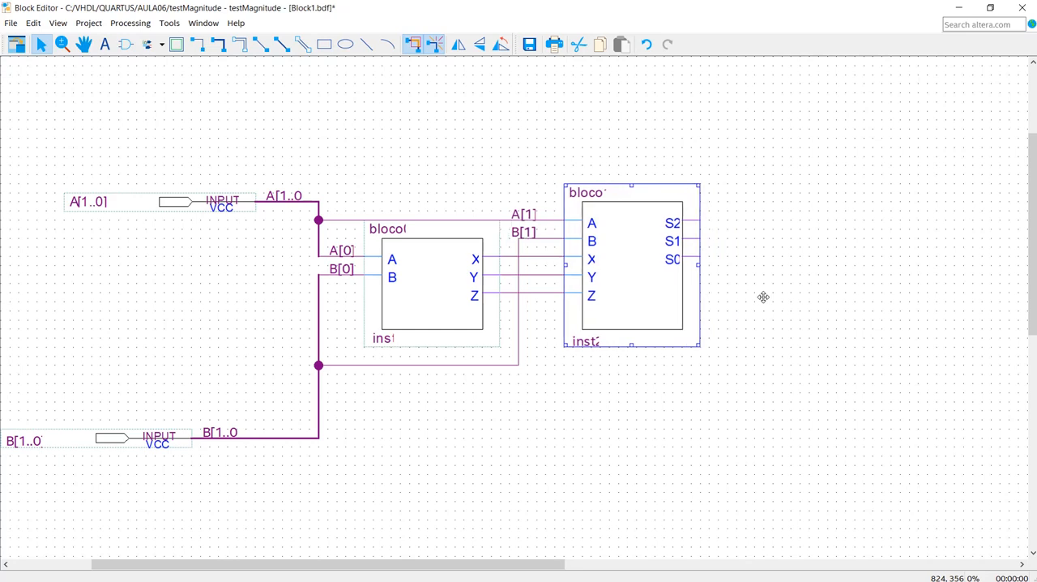
pyautogui.press('Left')
pyautogui.press('Left')
pyautogui.press('Right')
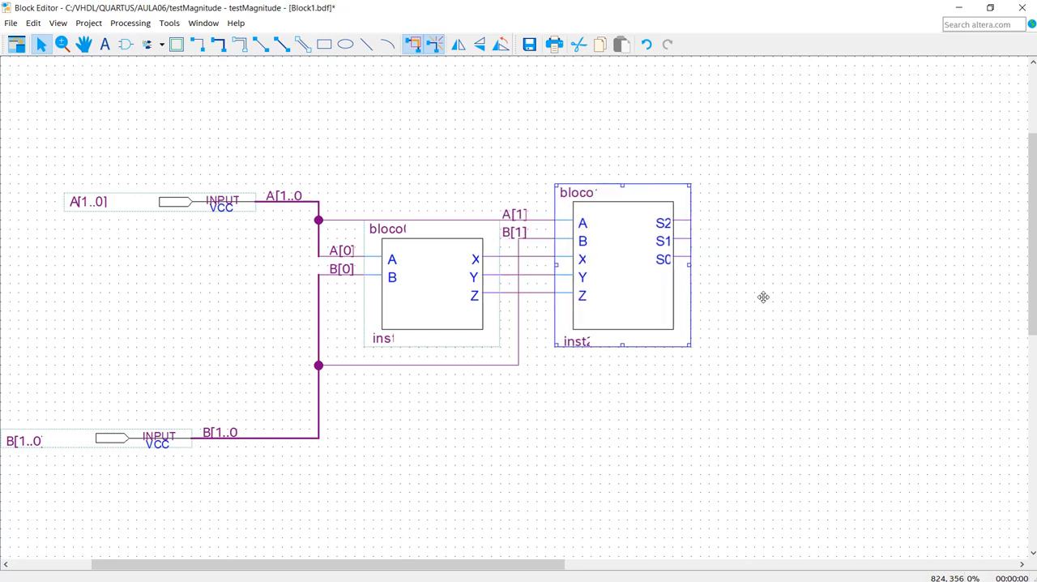
pyautogui.press('Left')
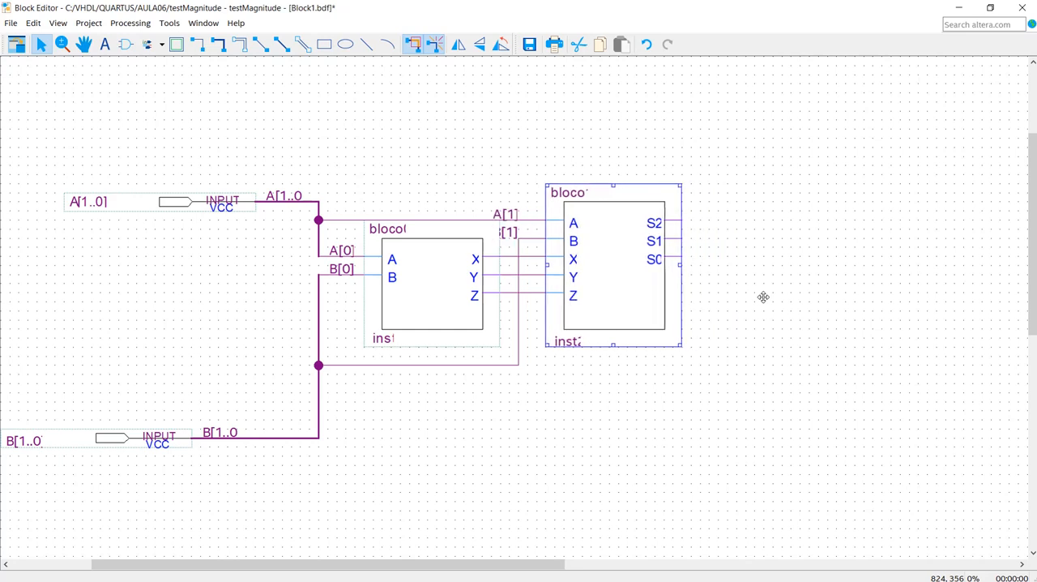
pyautogui.press('Left')
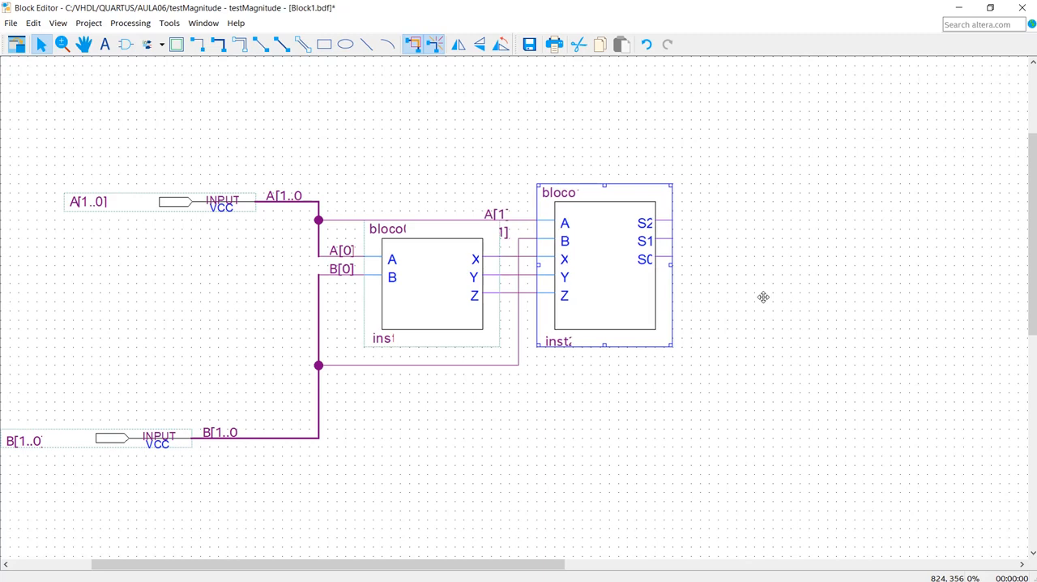
# - Reposition the A[1] and B[1] labels one above the other in the gap between bloco0 and bloco1
pyautogui.moveTo(496, 214); pyautogui.dragTo(524, 241)
pyautogui.click(502, 235)
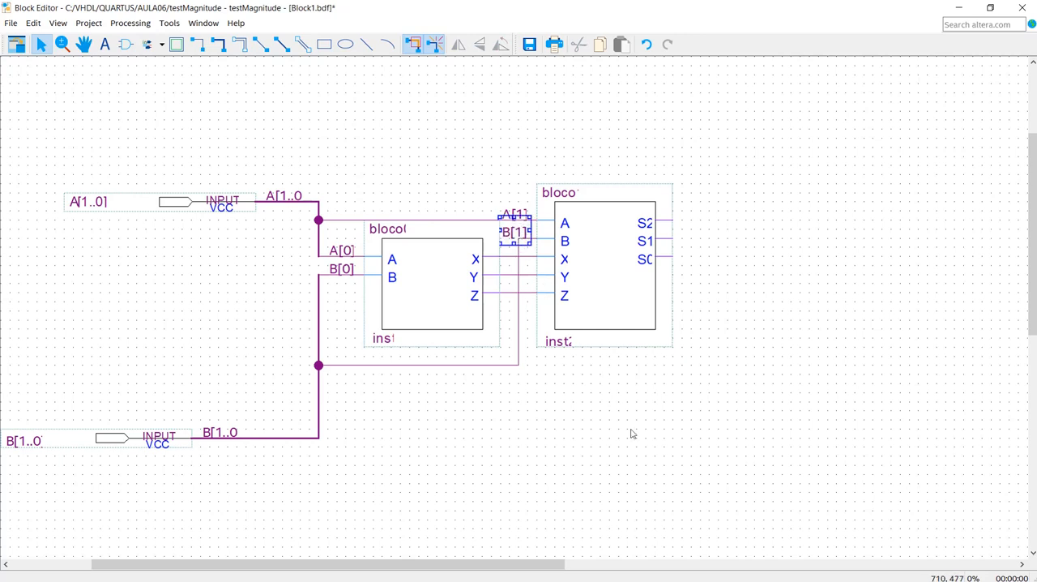
pyautogui.click(646, 454)
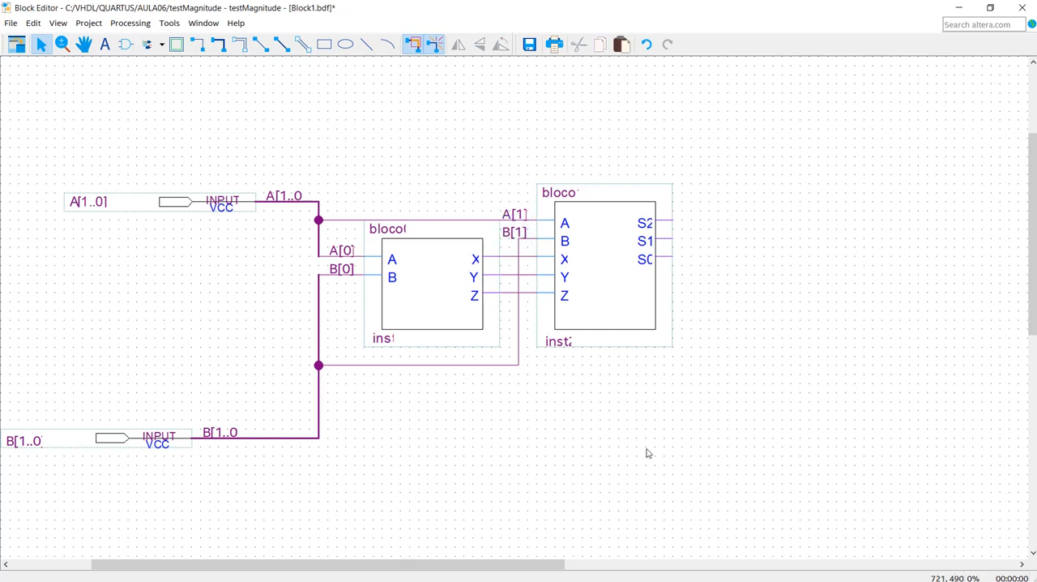
# - Shift bloco1 two grid steps right and the vertical segment of the B[1] wire one grid step right
pyautogui.click(606, 312)
pyautogui.press('Right')
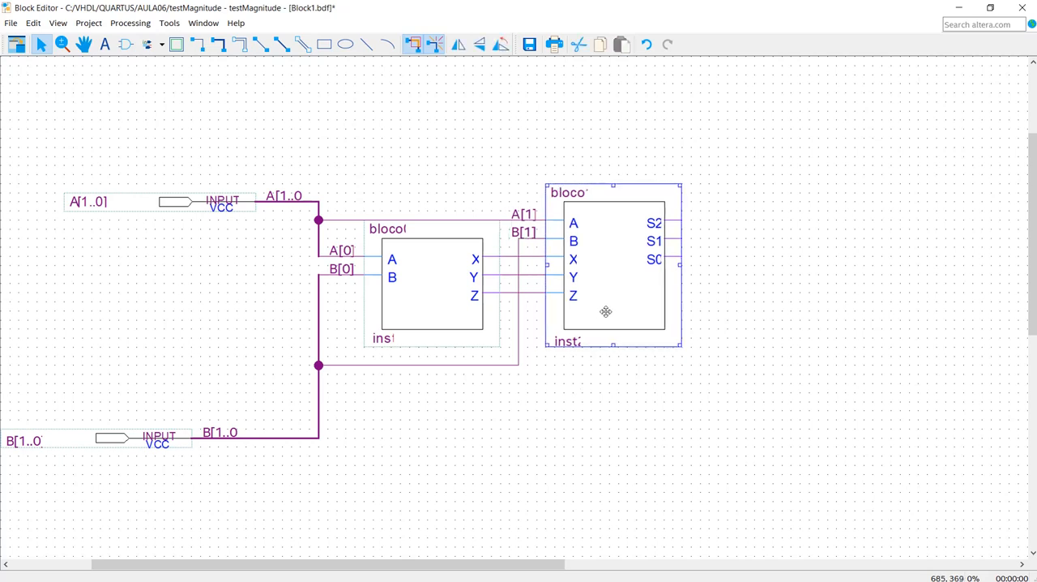
pyautogui.press('Right')
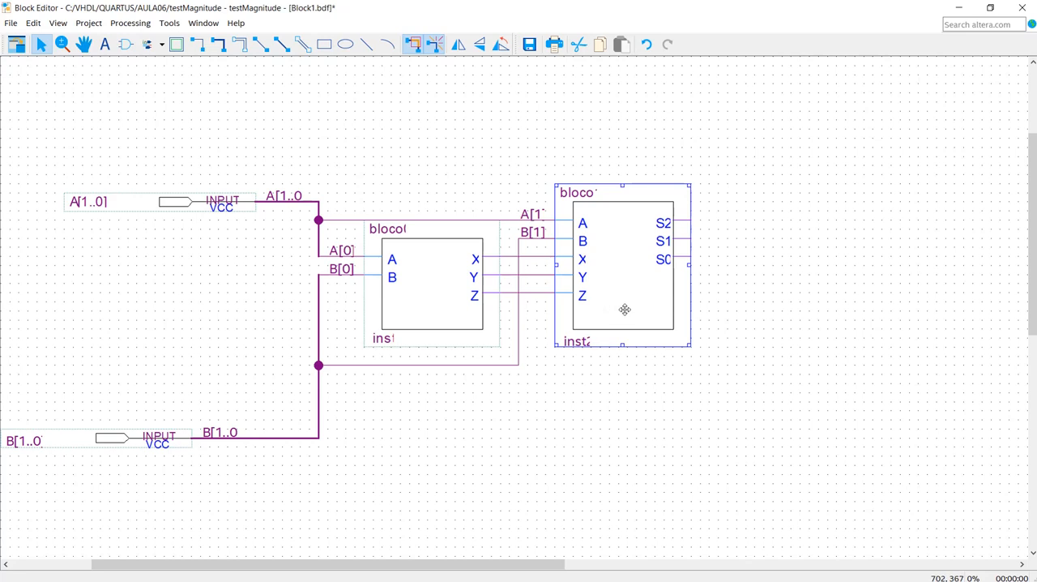
pyautogui.click(519, 338)
pyautogui.press('Right')
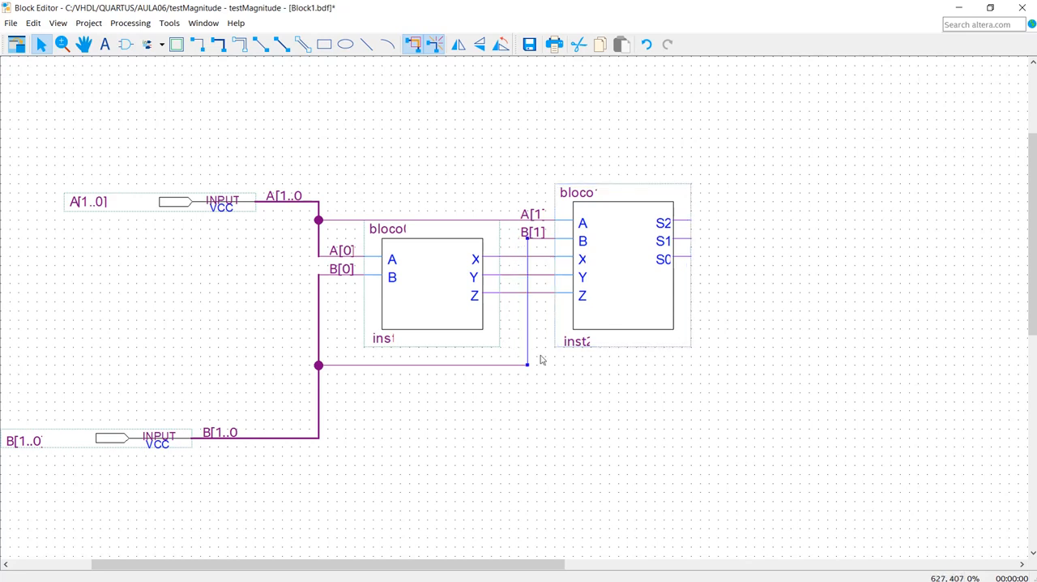
# - Move the B[1..0] input pin right and up until it sits directly below the A[1..0] pin, just under the B bus junction
pyautogui.click(577, 419)
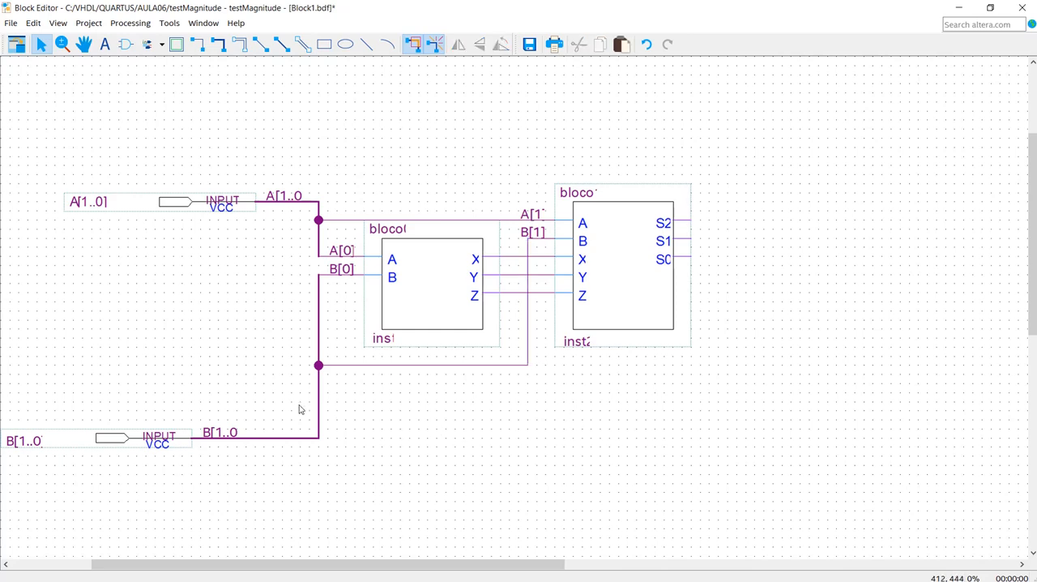
pyautogui.click(117, 436)
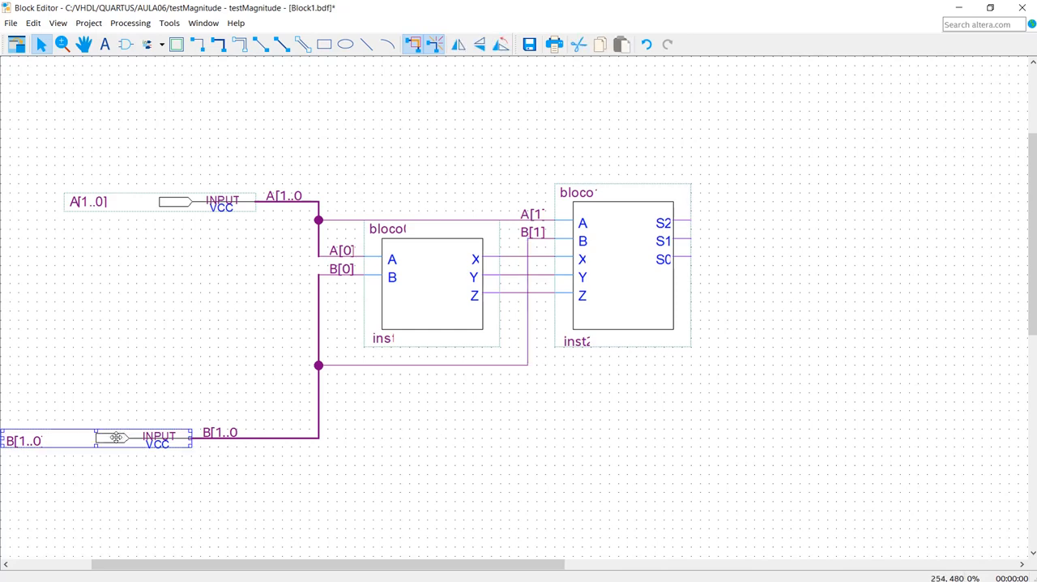
pyautogui.press('Right')
pyautogui.press('Right')
pyautogui.press('Right')
pyautogui.press('Right')
pyautogui.press('Right')
pyautogui.press('Right')
pyautogui.press('Right')
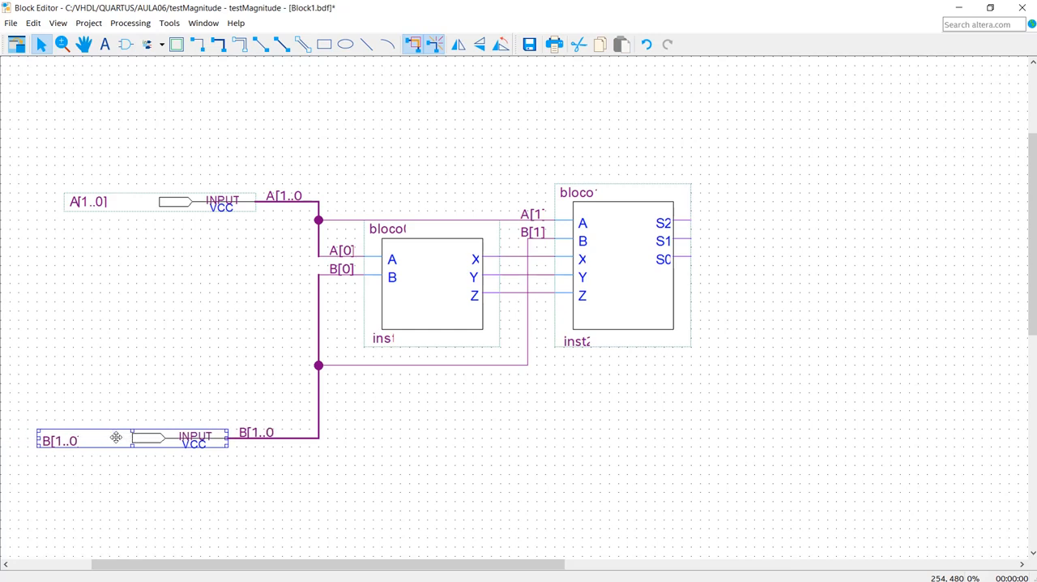
pyautogui.press('Up')
pyautogui.press('Up')
pyautogui.press('Up')
pyautogui.press('Up')
pyautogui.press('Up')
pyautogui.press('Up')
pyautogui.press('Up')
pyautogui.press('Up')
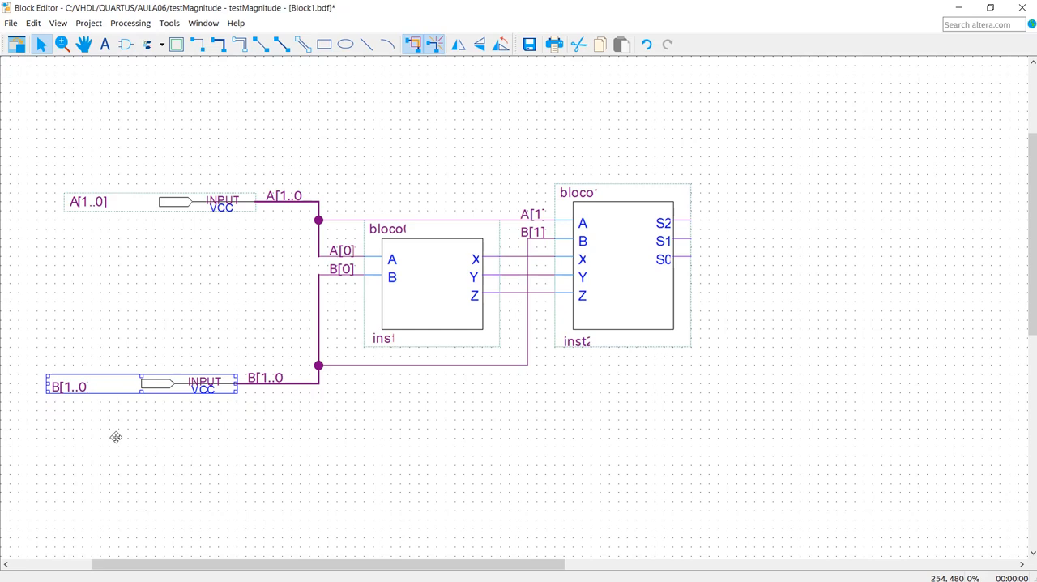
pyautogui.press('Right')
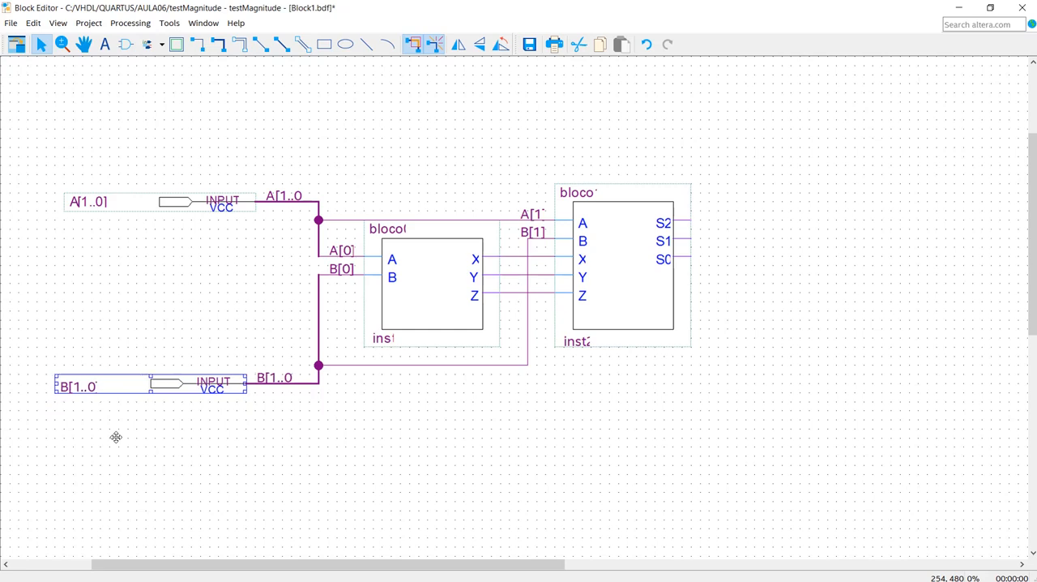
pyautogui.press('Right')
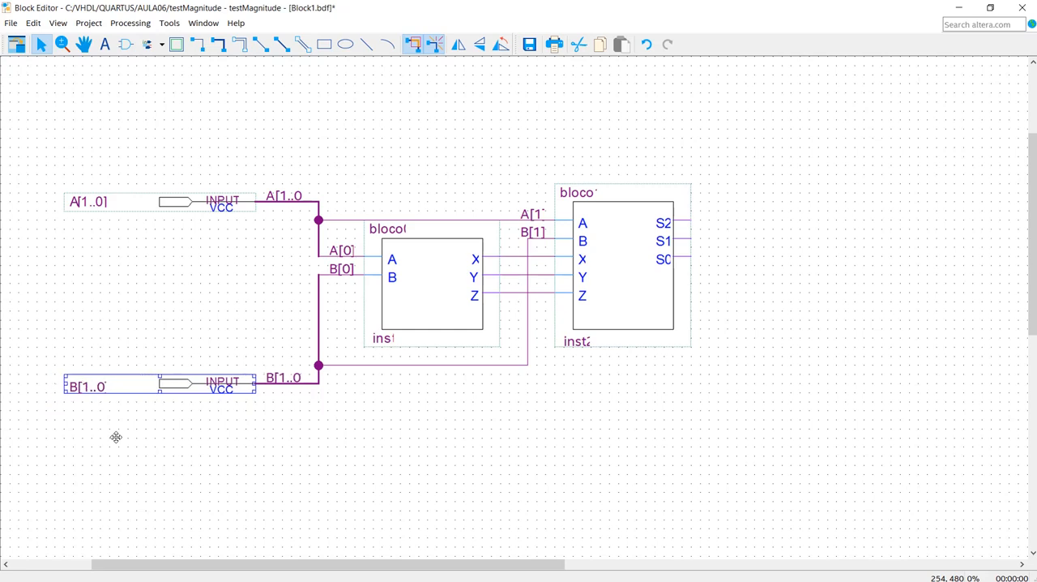
pyautogui.click(421, 428)
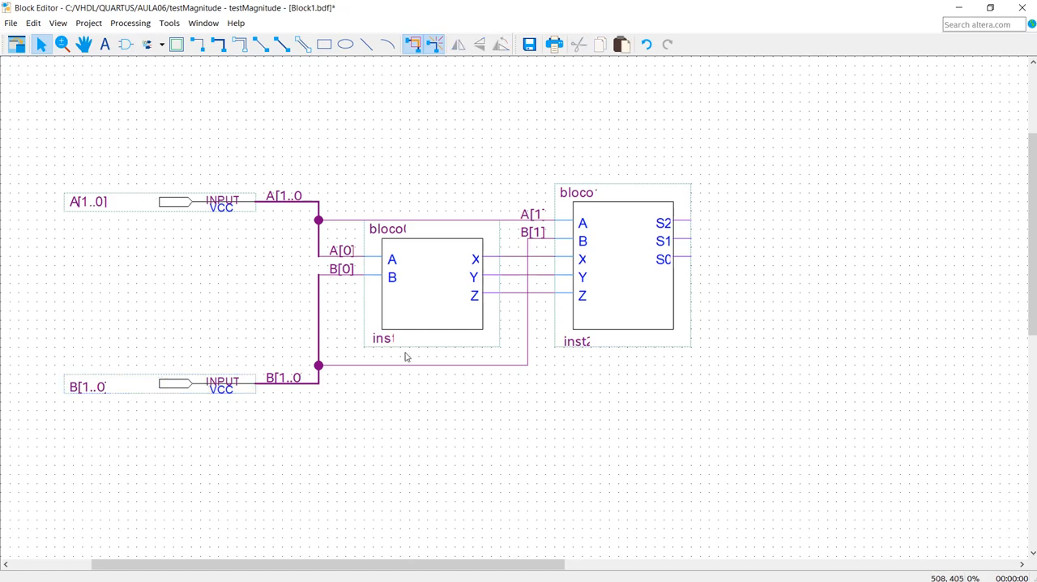
pyautogui.click(435, 278)
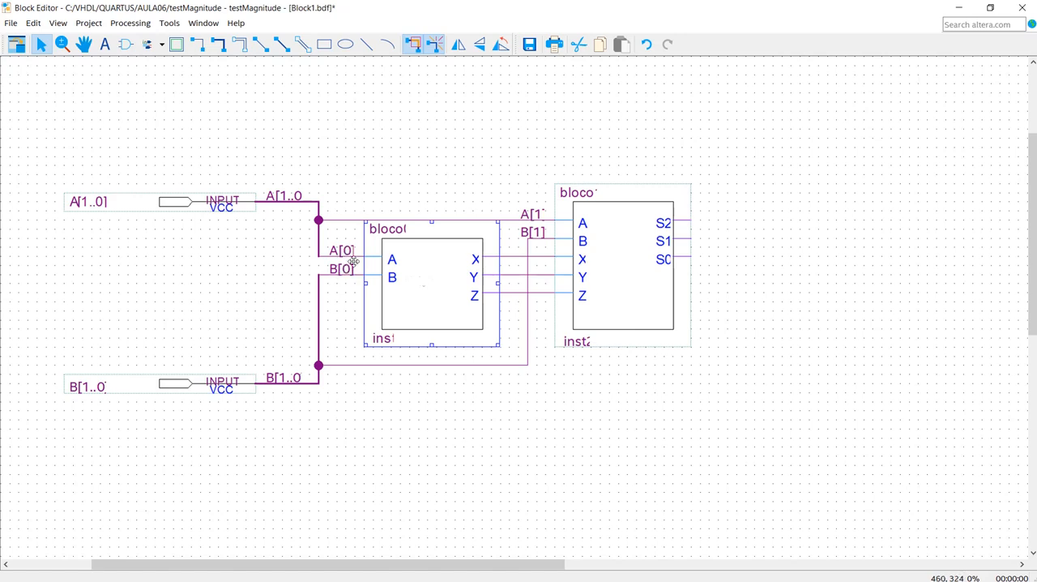
pyautogui.click(630, 269)
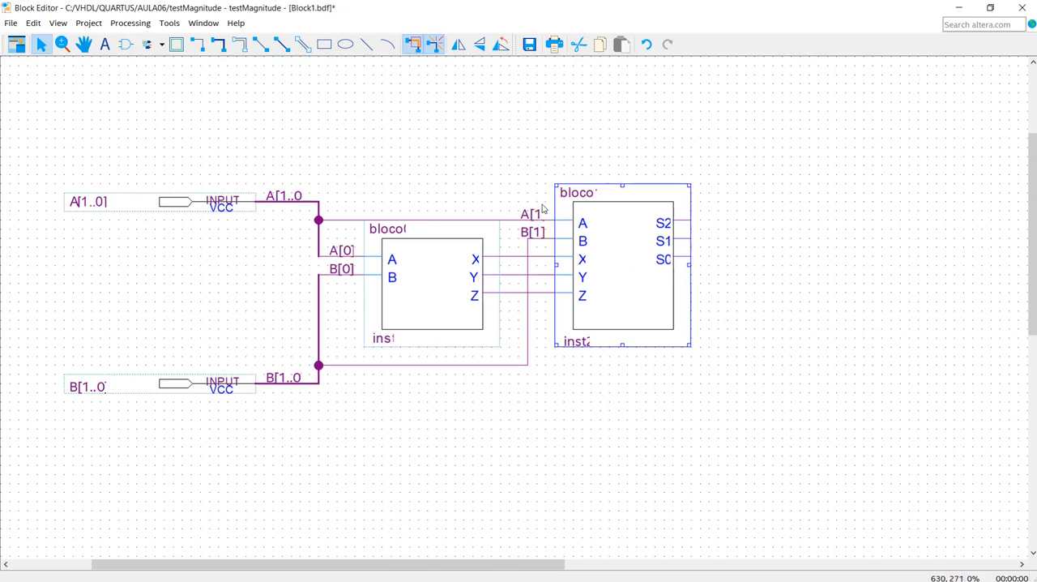
pyautogui.click(600, 411)
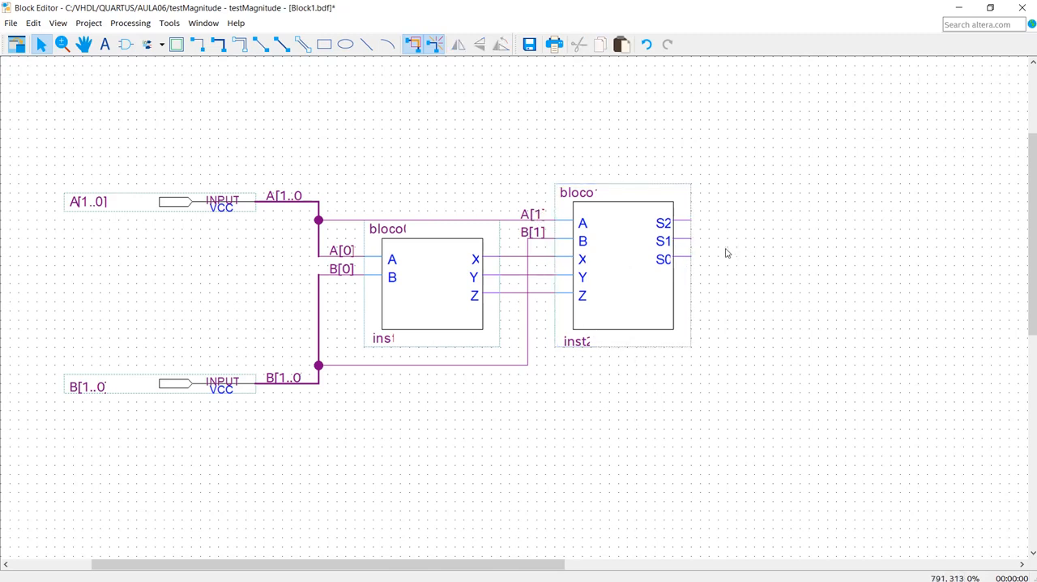
# - Place one output pin above and to the right of bloco1
pyautogui.click(162, 46)
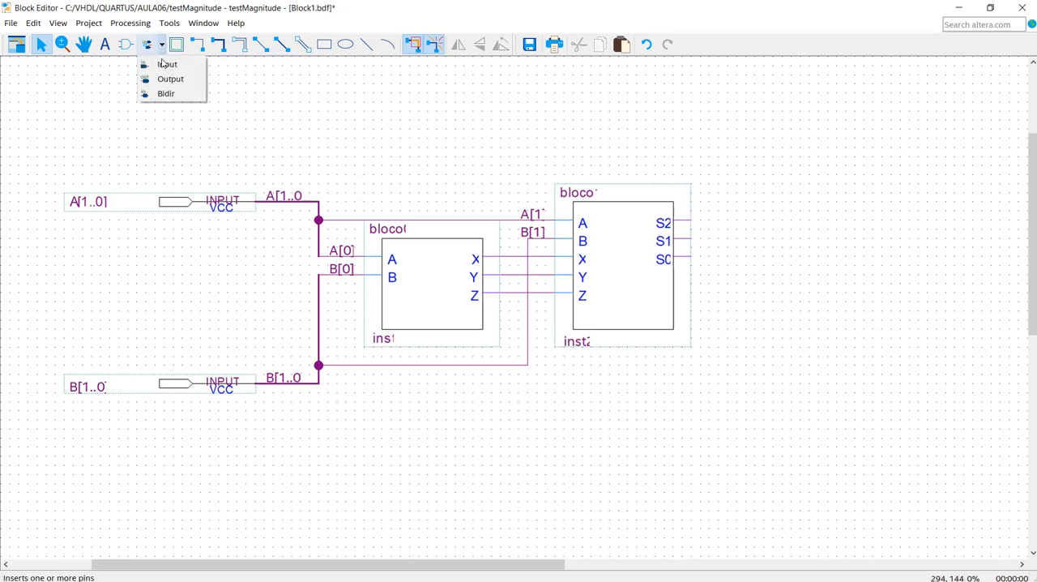
pyautogui.click(180, 81)
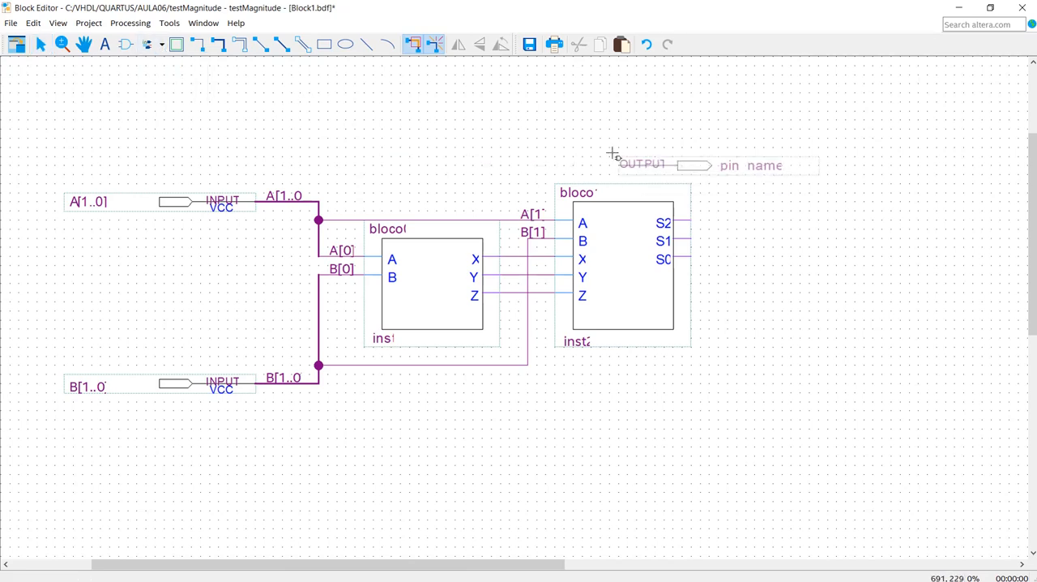
pyautogui.click(803, 123)
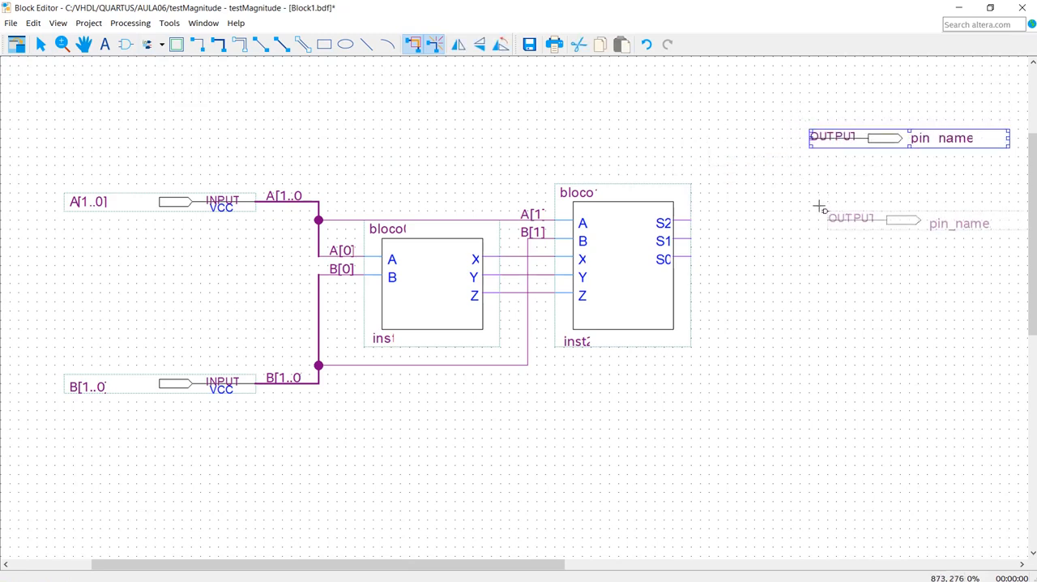
pyautogui.press('Escape')
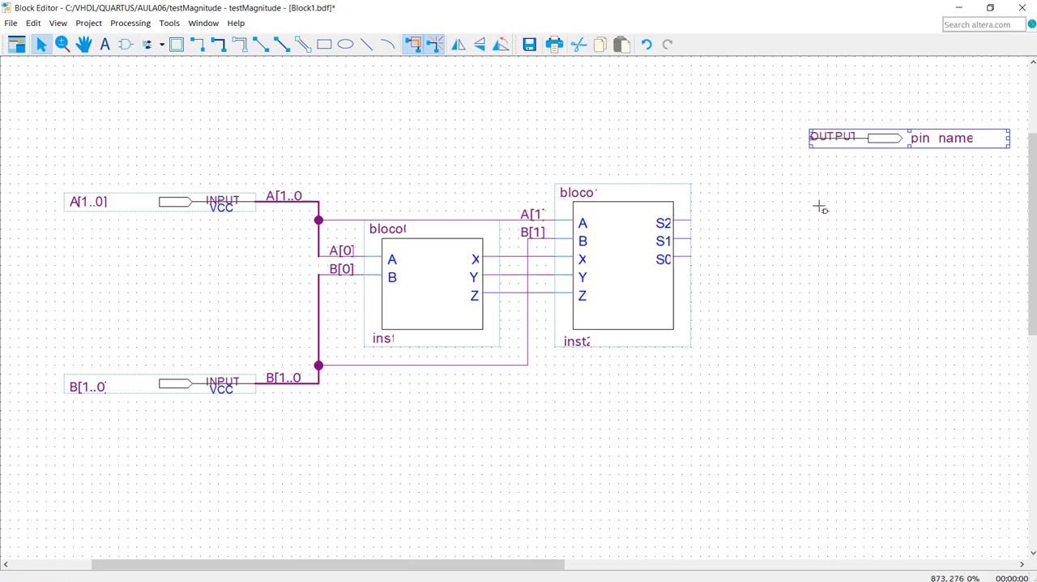
# - Rename the new output pin as S[2..0]
pyautogui.doubleClick(940, 139)
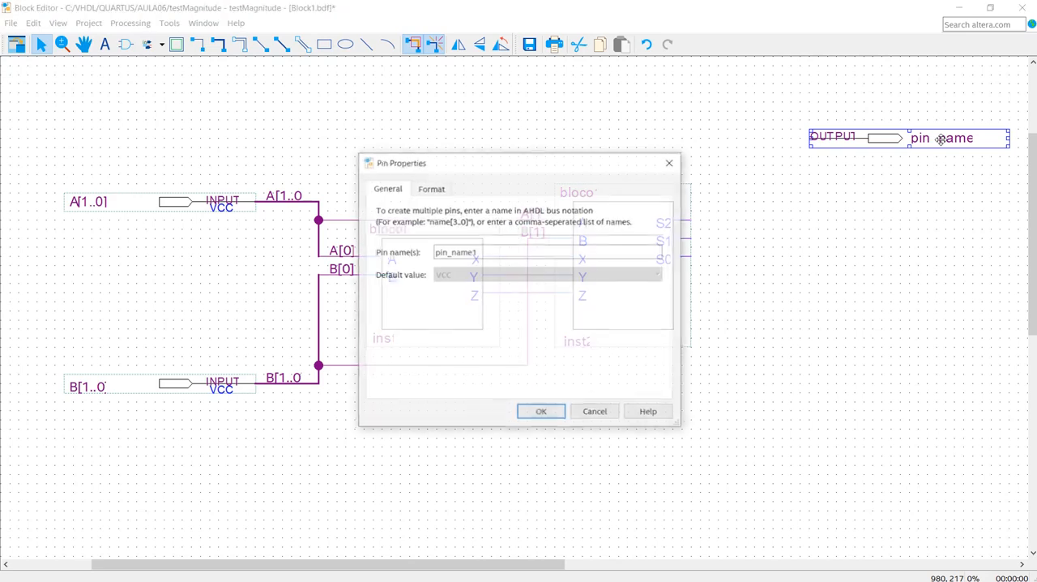
pyautogui.moveTo(479, 257); pyautogui.dragTo(432, 249)
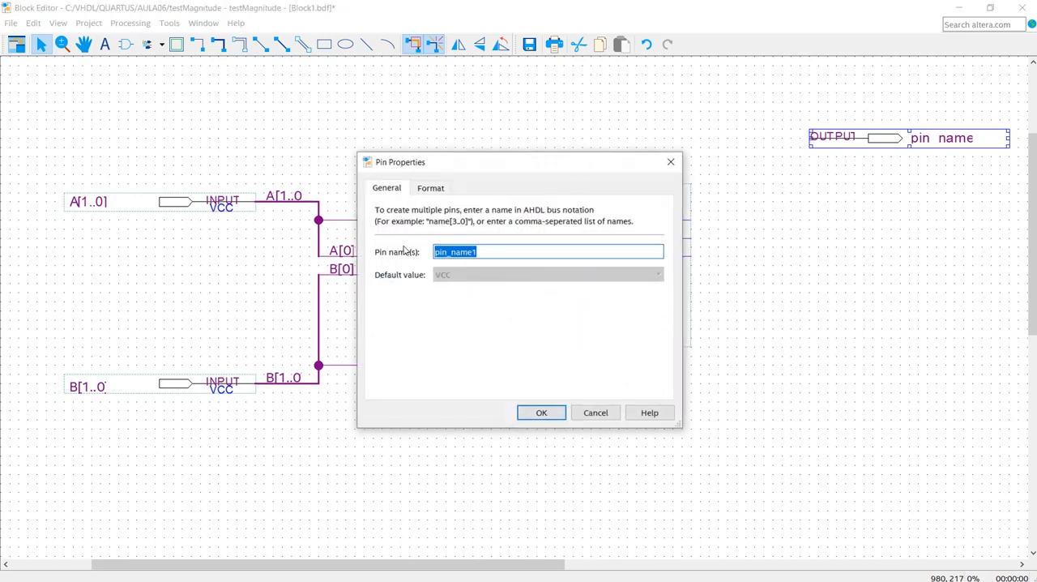
pyautogui.click(494, 252)
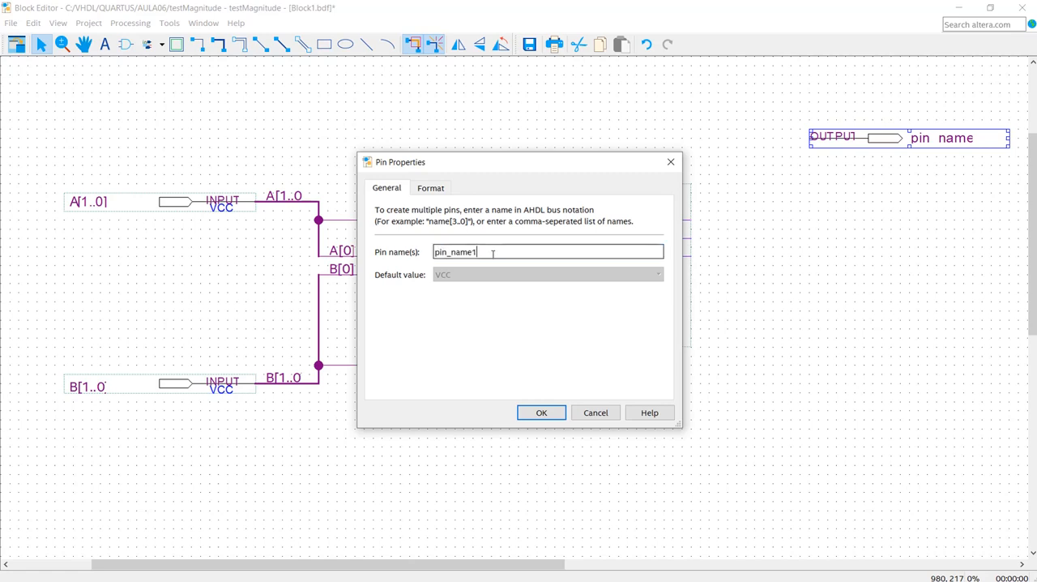
pyautogui.moveTo(494, 253); pyautogui.dragTo(430, 243)
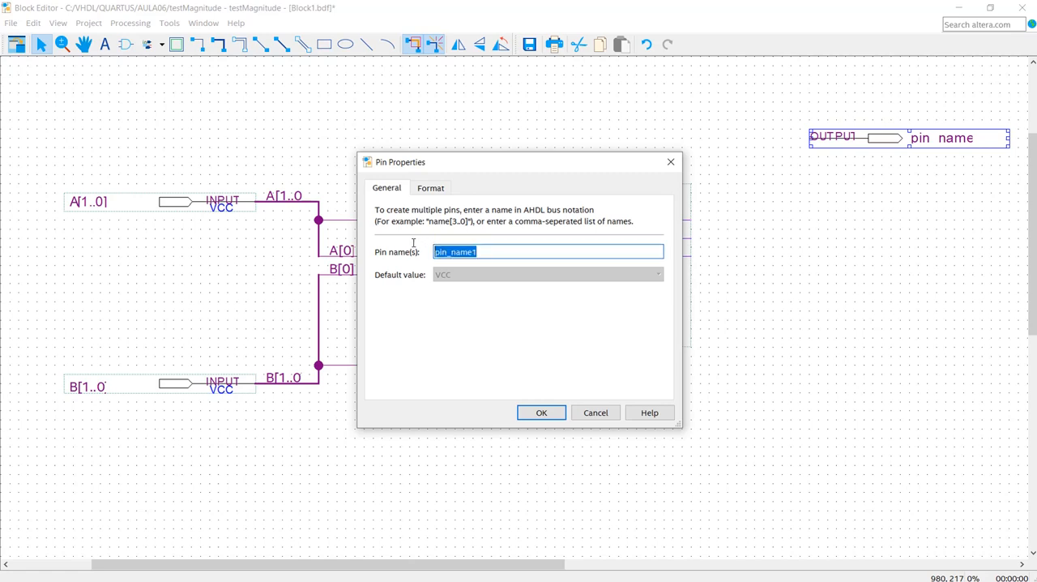
pyautogui.write('S')
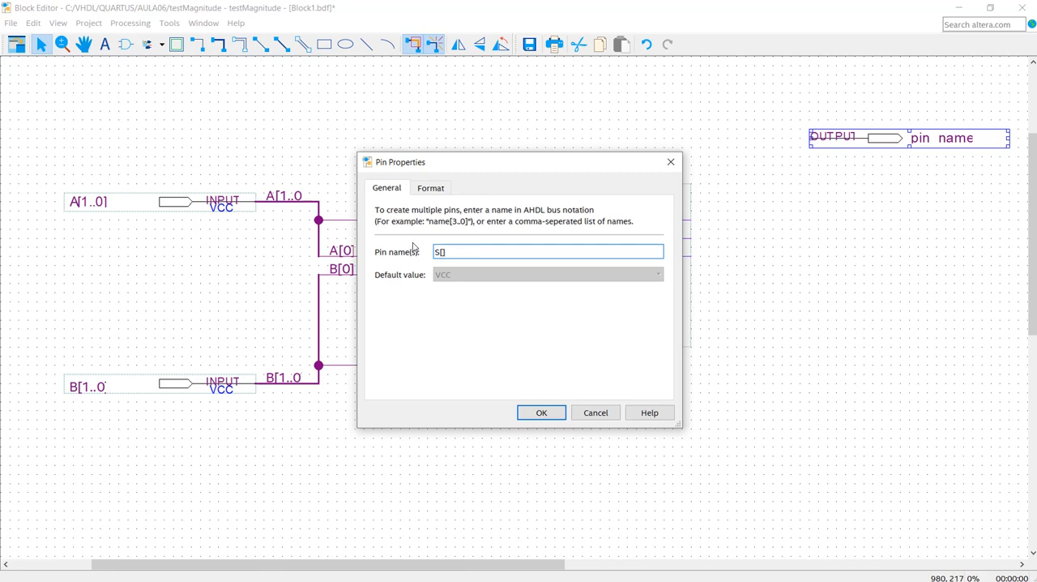
pyautogui.write('[2]')
pyautogui.press('BackSpace')
pyautogui.write('..0')
pyautogui.click(541, 412)
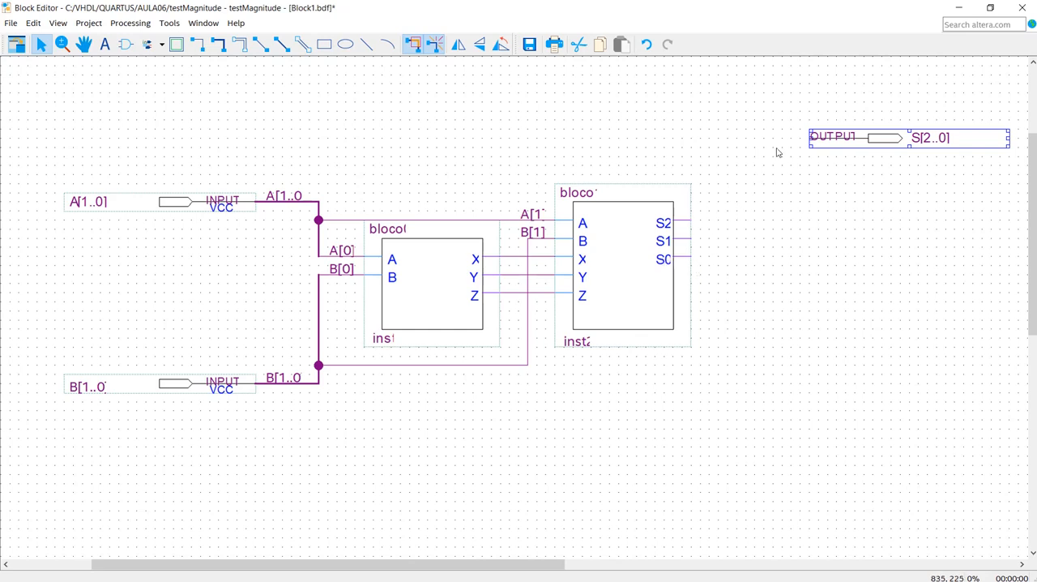
# - Draw a bus from the S[2..0] output pin left and down beside bloco1's outputs, and name it S[2..0]
pyautogui.moveTo(813, 140)
pyautogui.mouseDown()
pyautogui.moveTo(741, 240)
pyautogui.moveTo(745, 261)
pyautogui.mouseUp()
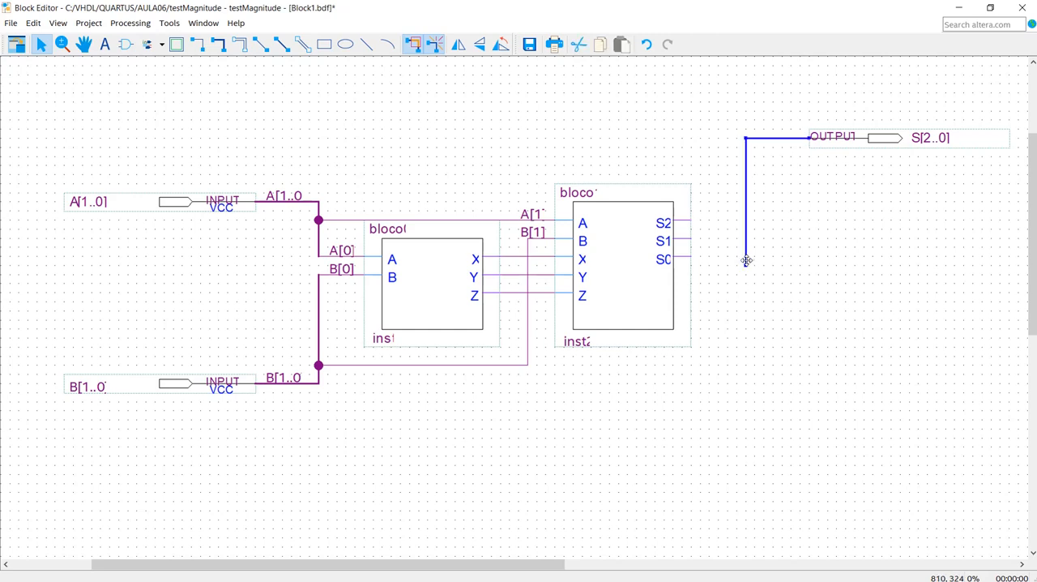
pyautogui.rightClick(783, 137)
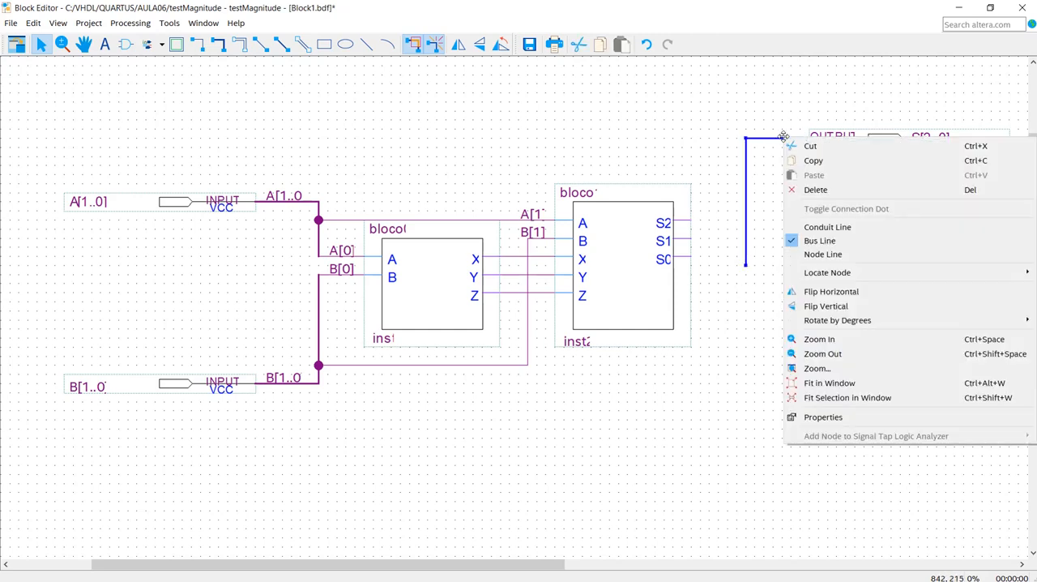
pyautogui.click(831, 422)
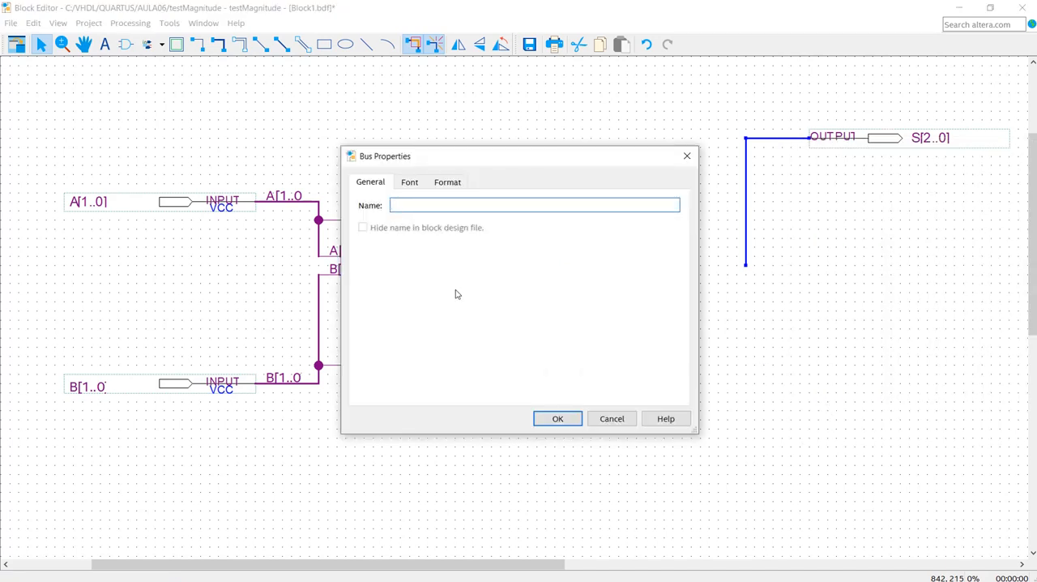
pyautogui.write('S')
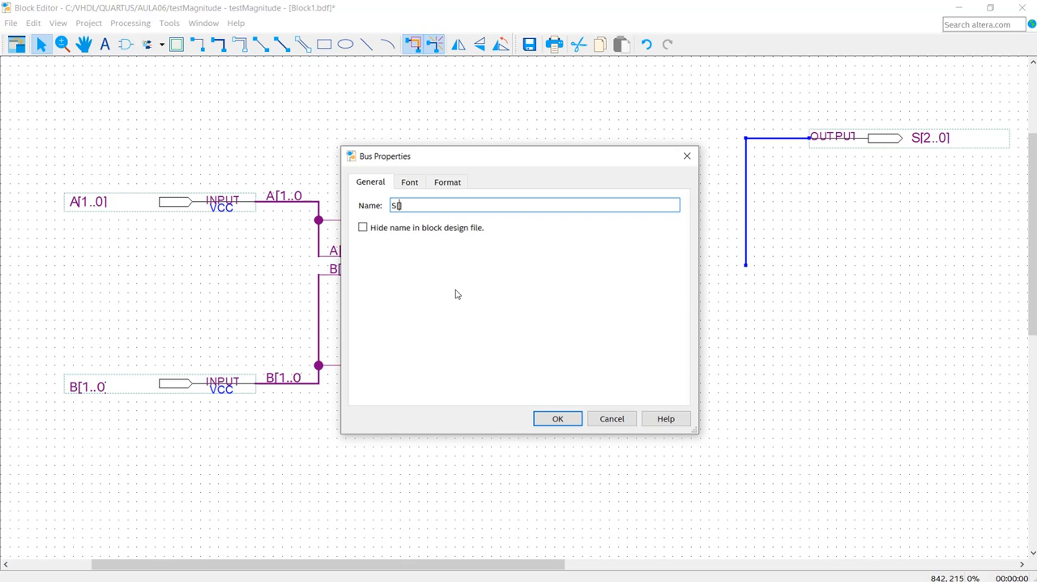
pyautogui.write('[2..00]')
pyautogui.click(554, 421)
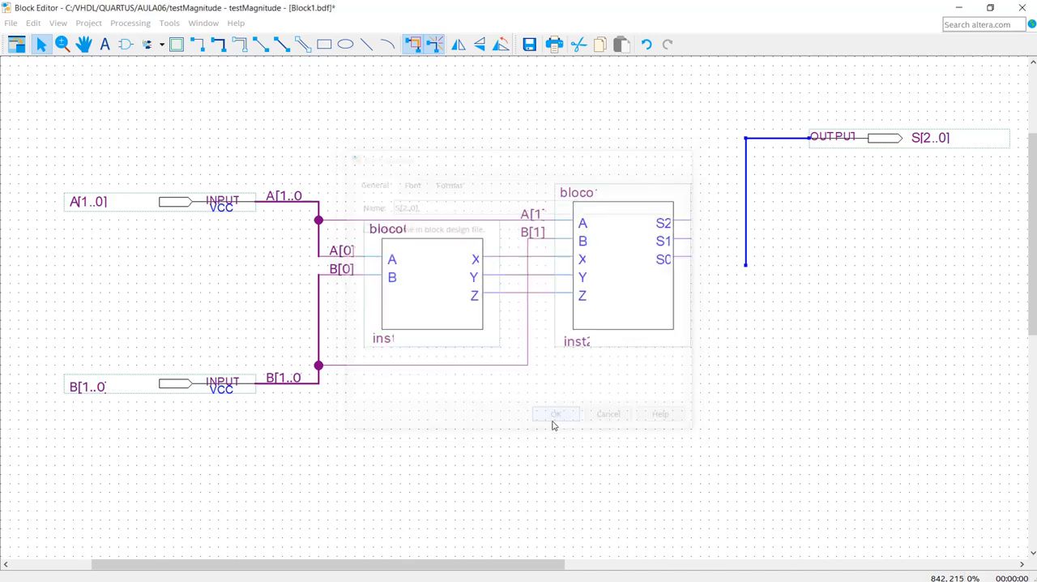
pyautogui.click(738, 328)
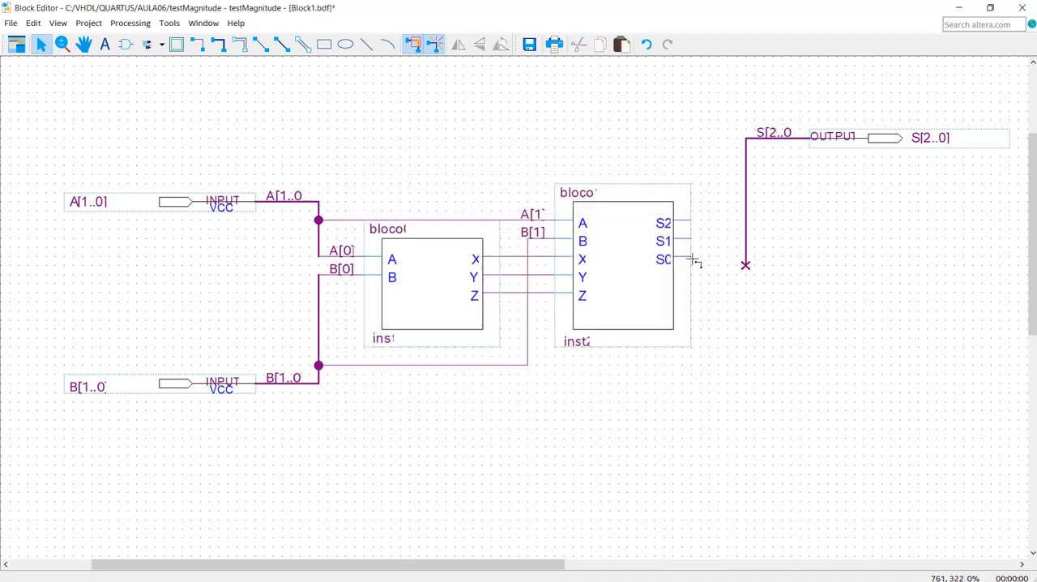
# - Wire bloco1's outputs S0, S1 and S2 to the S[2..0] bus and remove the bus's dangling lower end
pyautogui.moveTo(689, 257); pyautogui.dragTo(746, 257)
pyautogui.moveTo(691, 239); pyautogui.dragTo(746, 238)
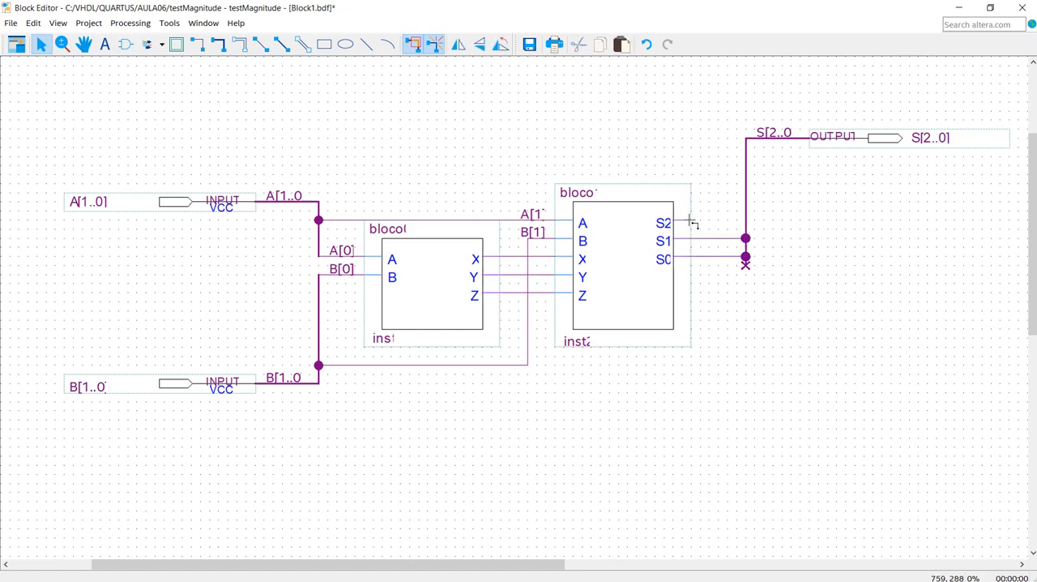
pyautogui.moveTo(691, 219); pyautogui.dragTo(746, 219)
pyautogui.click(788, 314)
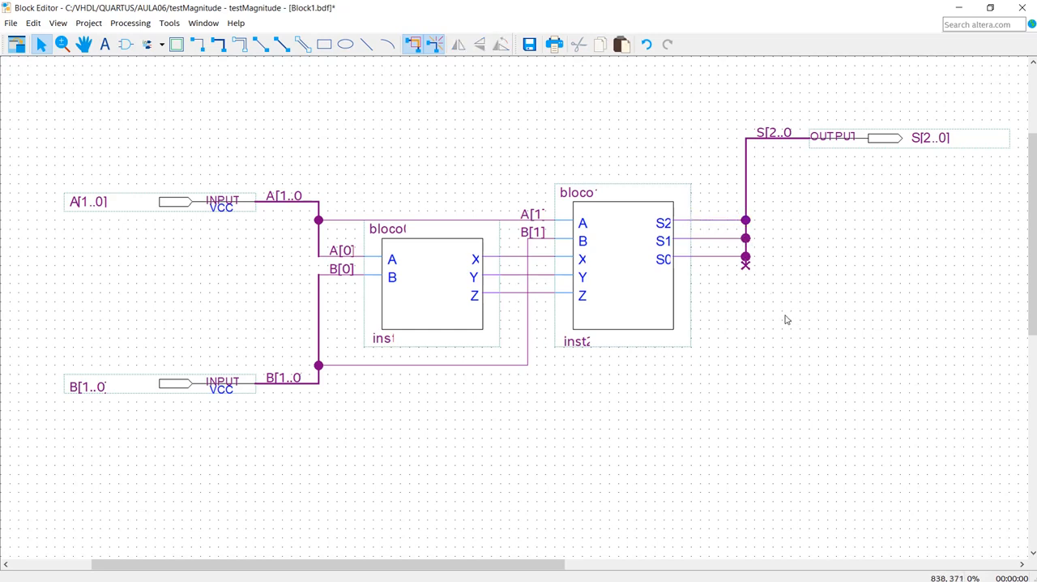
pyautogui.click(747, 266)
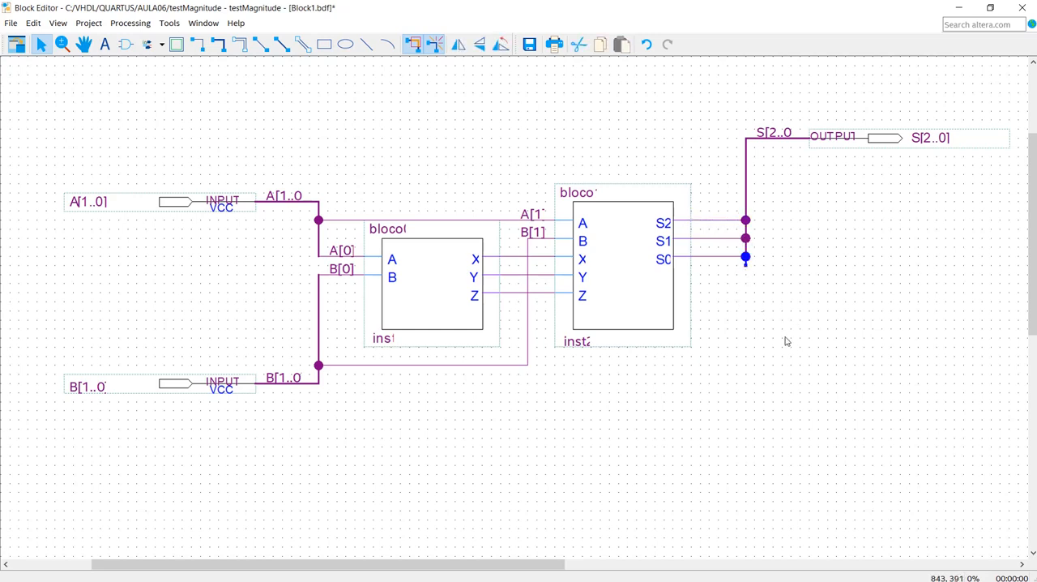
pyautogui.hotkey('ctrl', 'x')
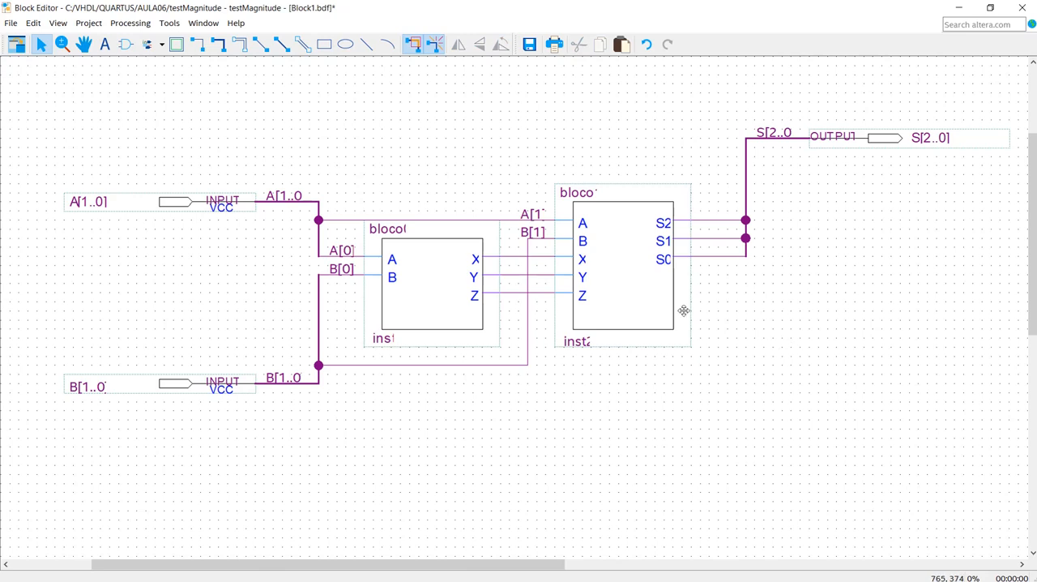
# - Name the wire from bloco1's S2 output to the output bus S[2]
pyautogui.rightClick(703, 220)
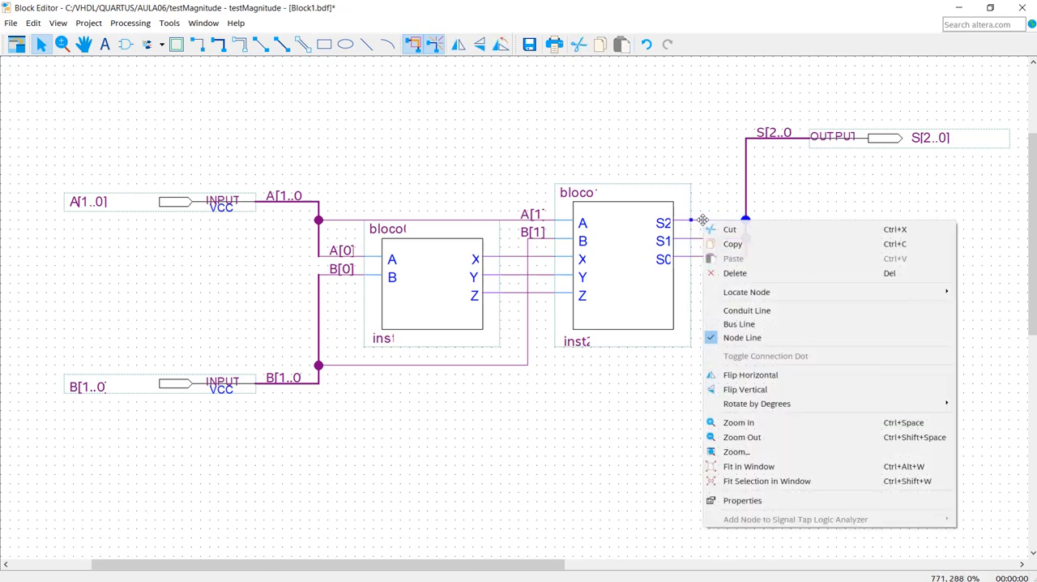
pyautogui.click(740, 500)
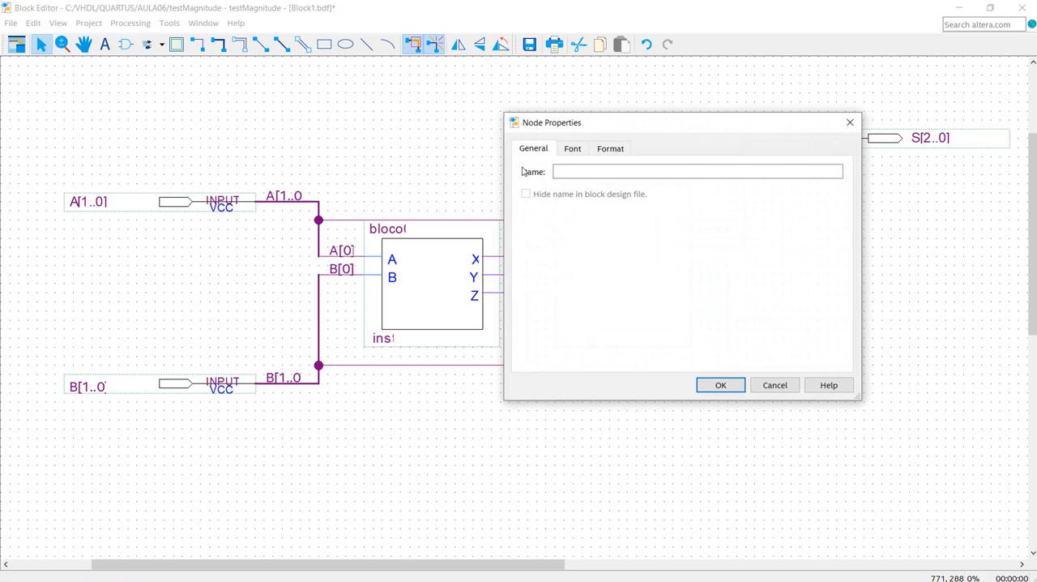
pyautogui.click(569, 172)
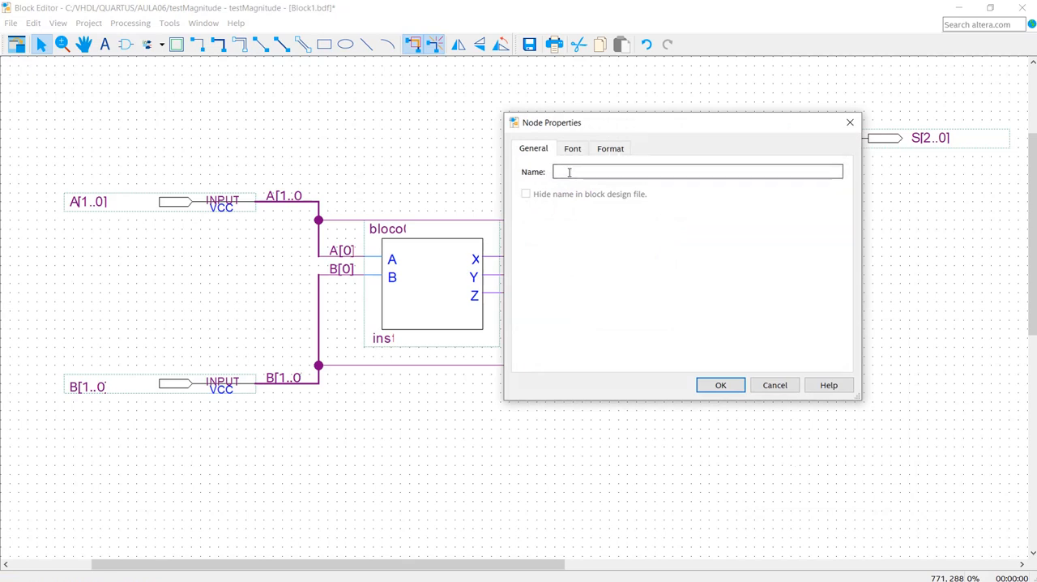
pyautogui.write('S[')
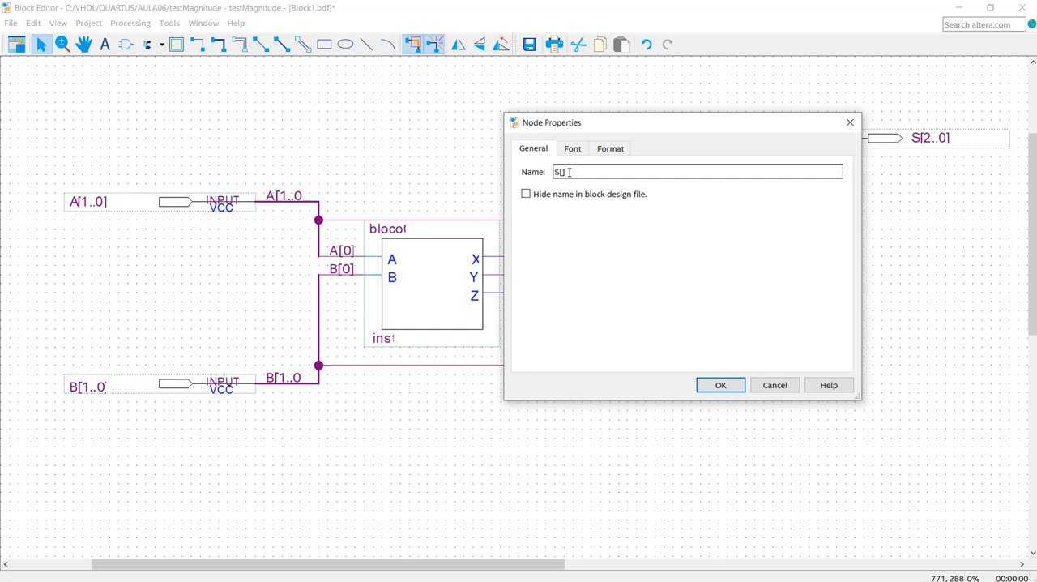
pyautogui.write('2')
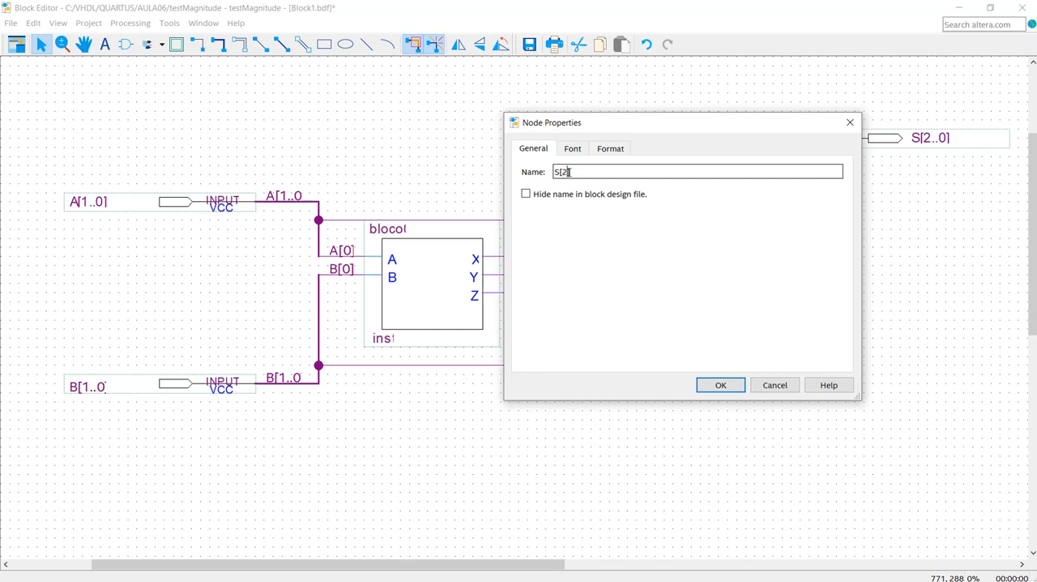
pyautogui.click(718, 386)
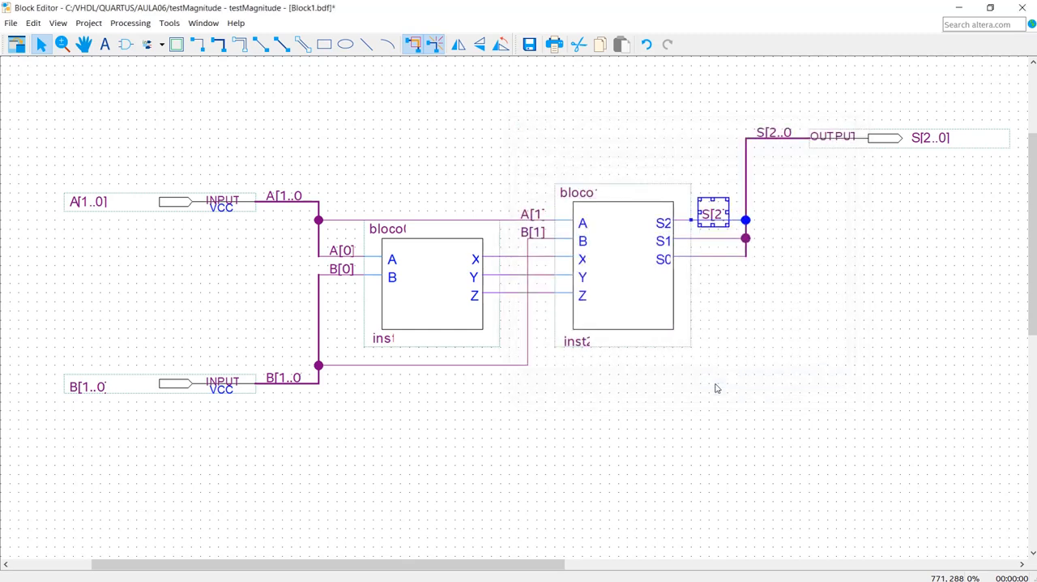
# - Name the wire from bloco1's S1 output to the output bus S[1]
pyautogui.rightClick(705, 237)
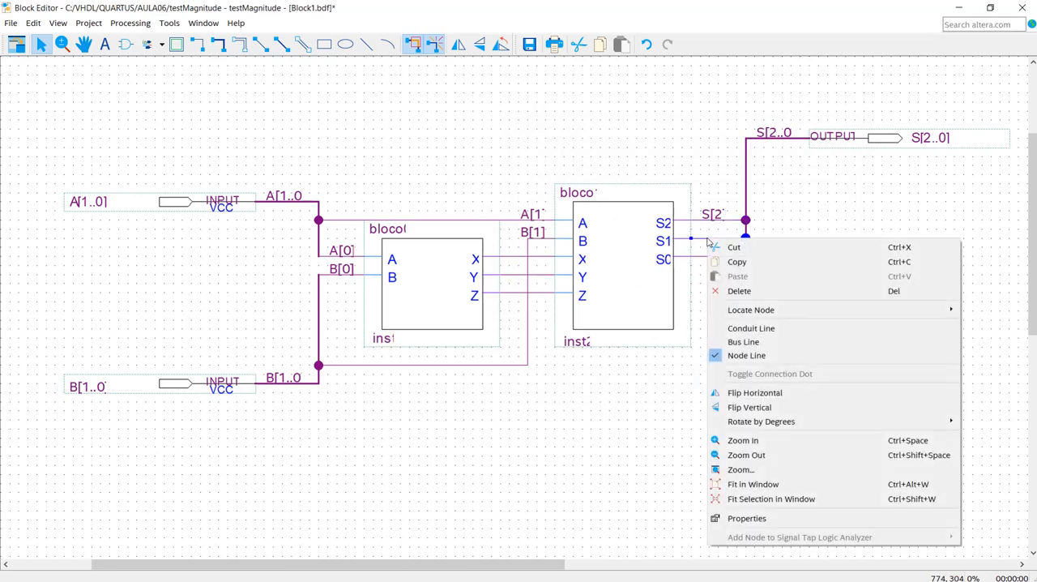
pyautogui.click(745, 519)
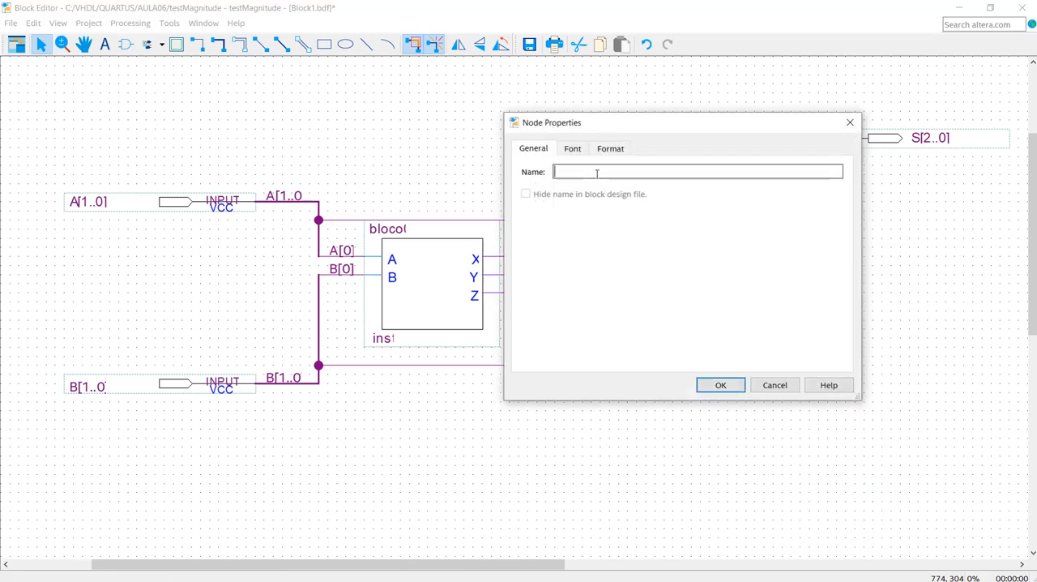
pyautogui.write('S')
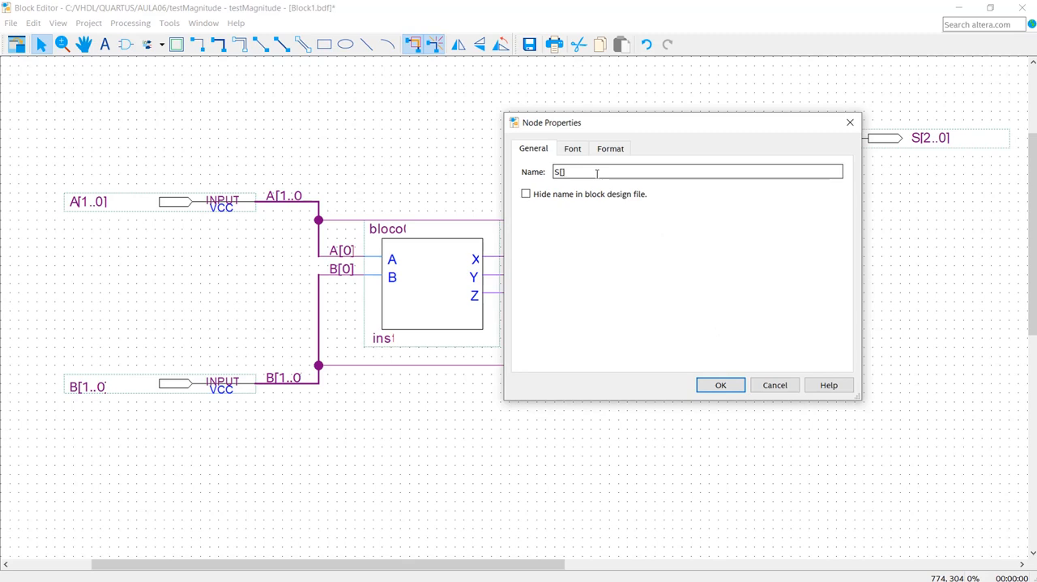
pyautogui.write('[1]')
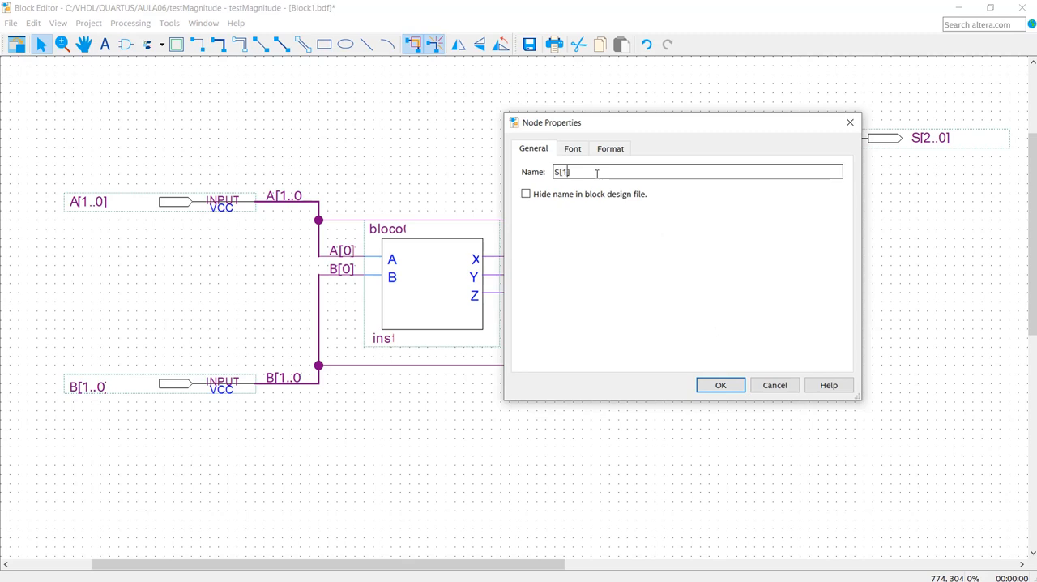
pyautogui.click(720, 385)
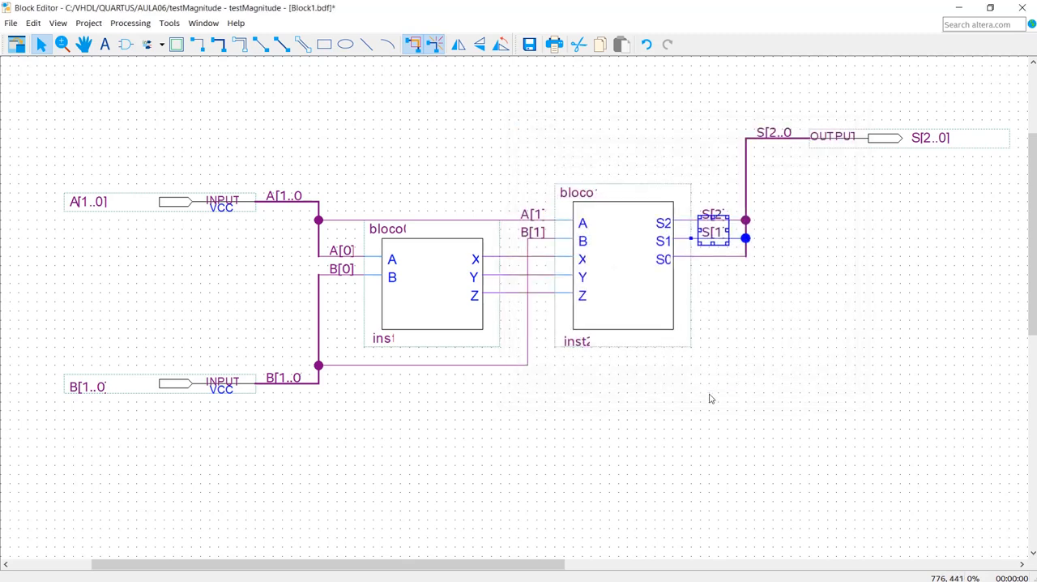
# - Name the wire from bloco1's S0 output to the output bus S[0]
pyautogui.click(723, 255)
pyautogui.rightClick(723, 256)
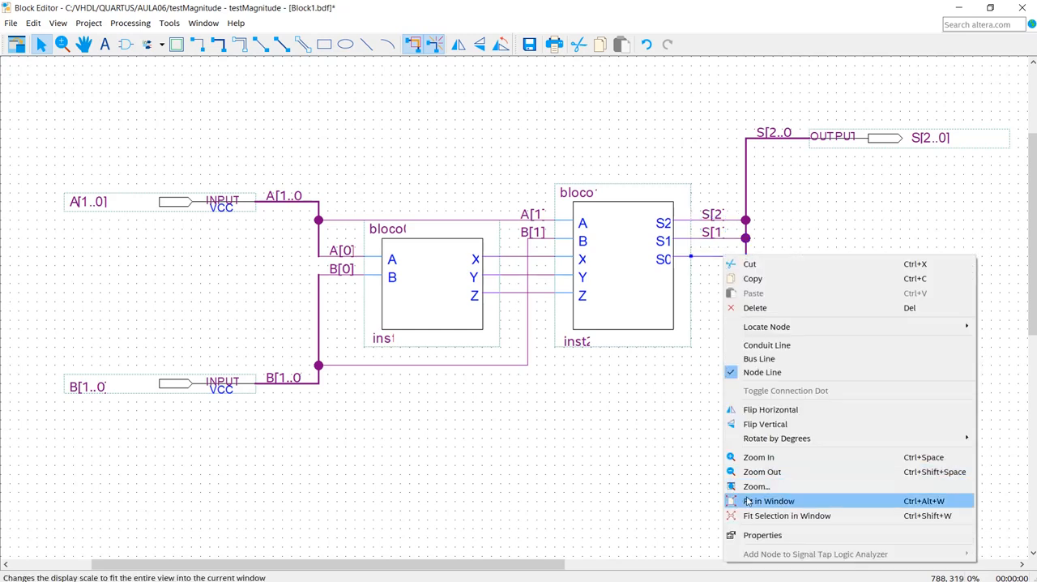
pyautogui.click(774, 536)
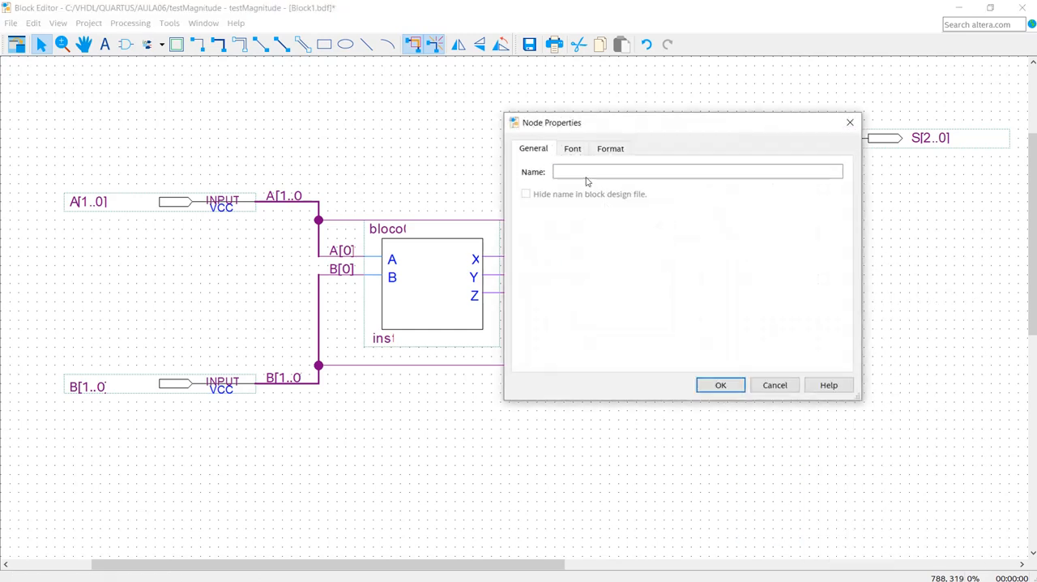
pyautogui.click(581, 172)
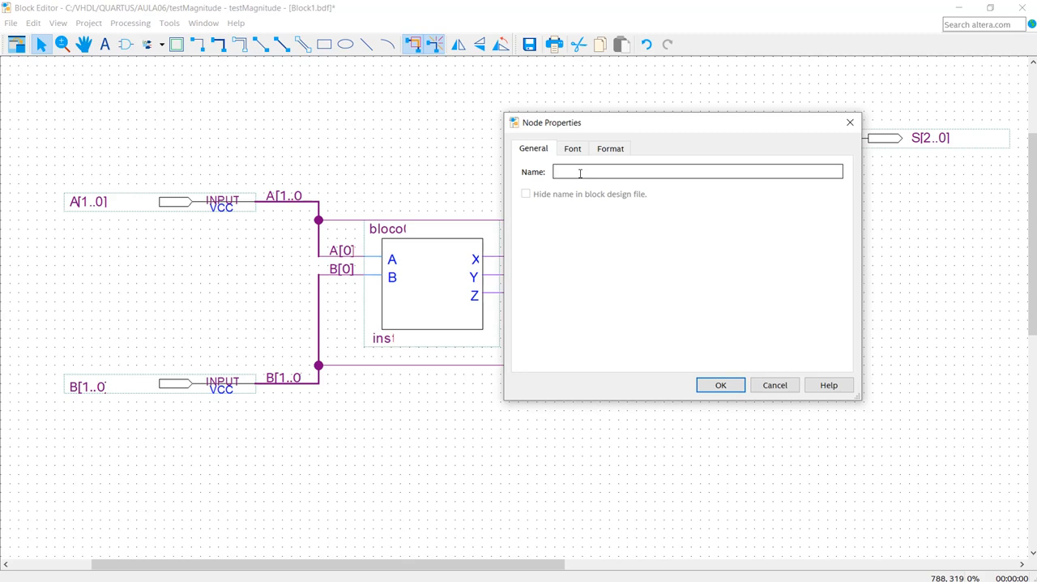
pyautogui.write('S')
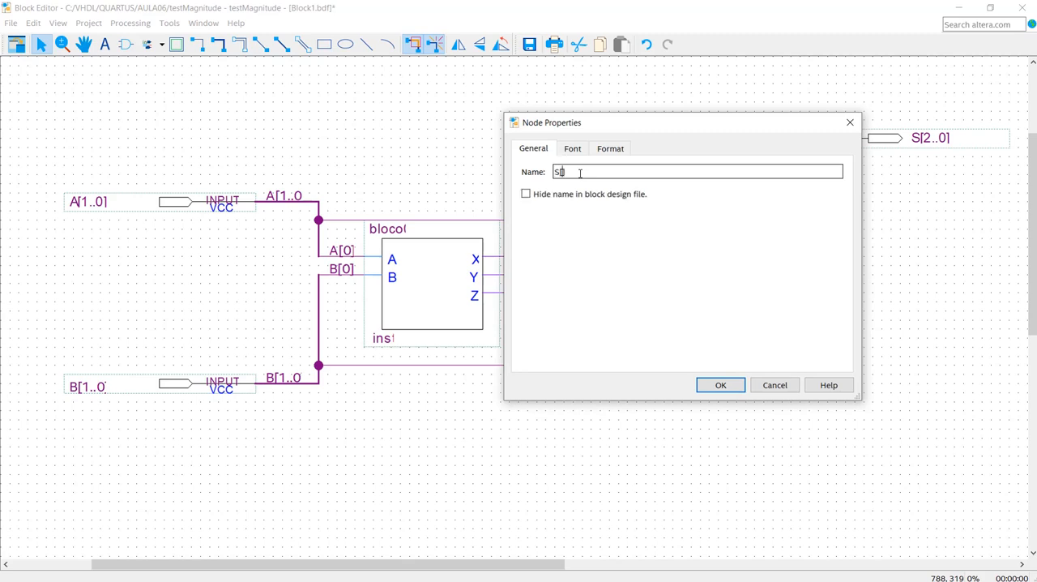
pyautogui.write('[0]')
pyautogui.click(714, 385)
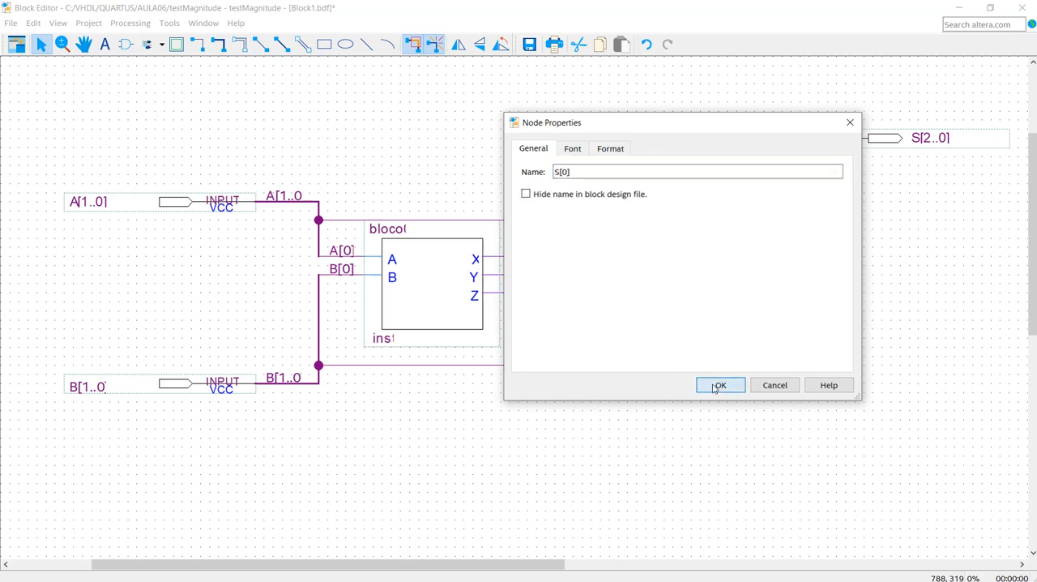
pyautogui.click(725, 413)
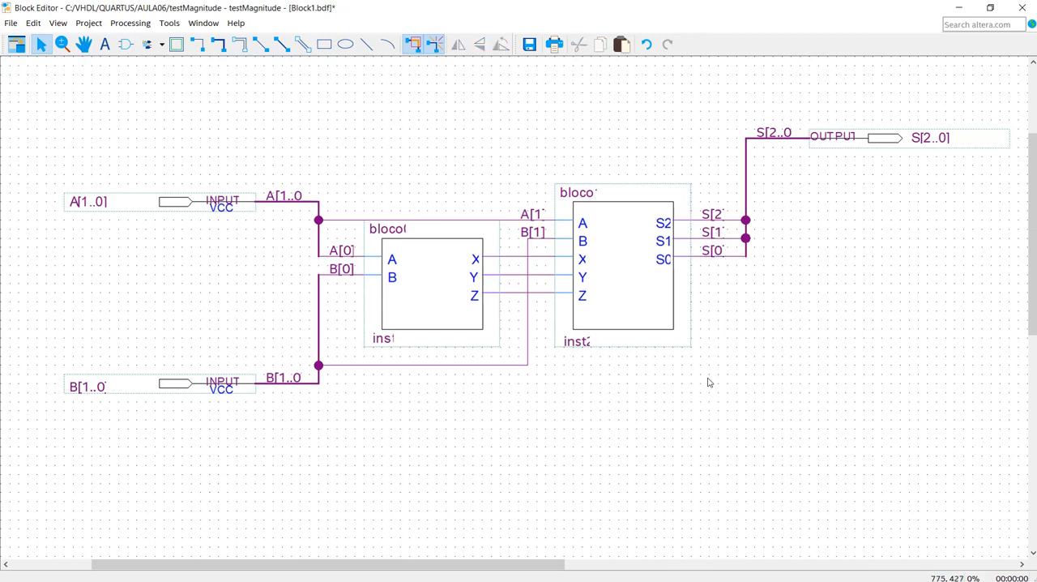
# - Move the S[2..0] output pin straight down with its bus attached, until it is level with the upper edge of bloco1
pyautogui.click(890, 139)
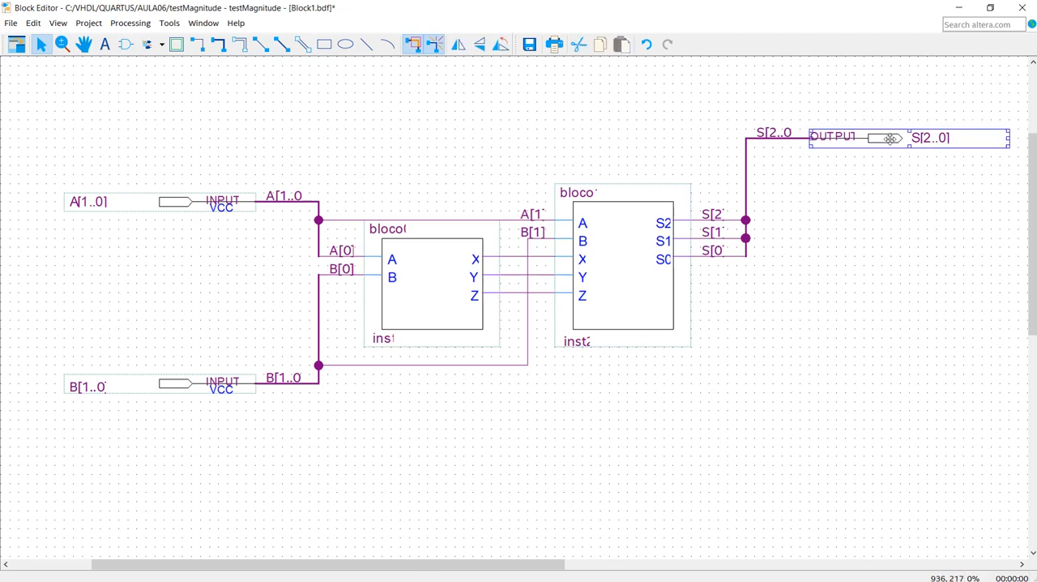
pyautogui.press('Down')
pyautogui.press('Down')
pyautogui.press('Down')
pyautogui.press('Down')
pyautogui.press('Down')
pyautogui.press('Down')
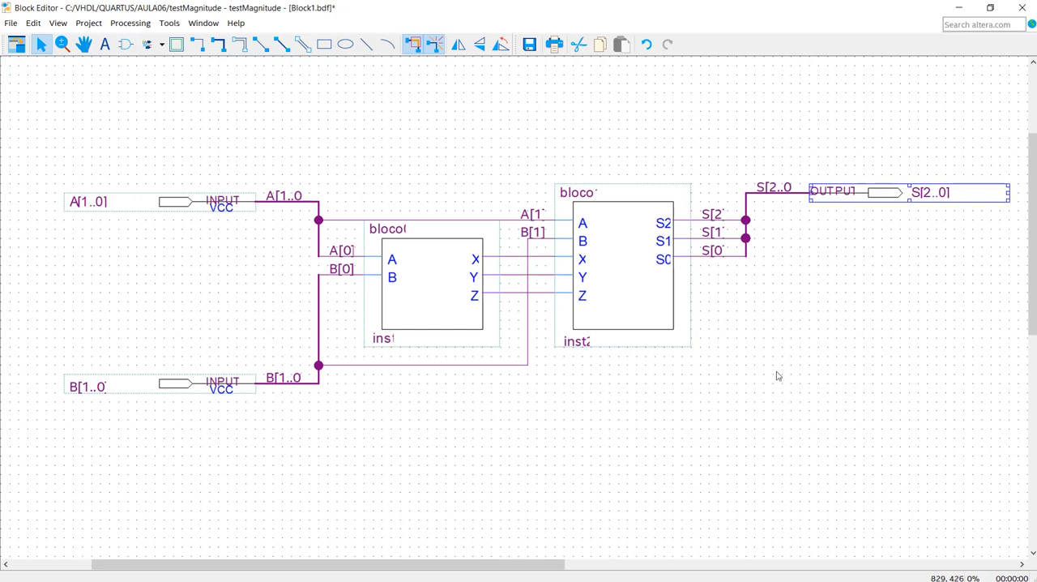
pyautogui.click(745, 395)
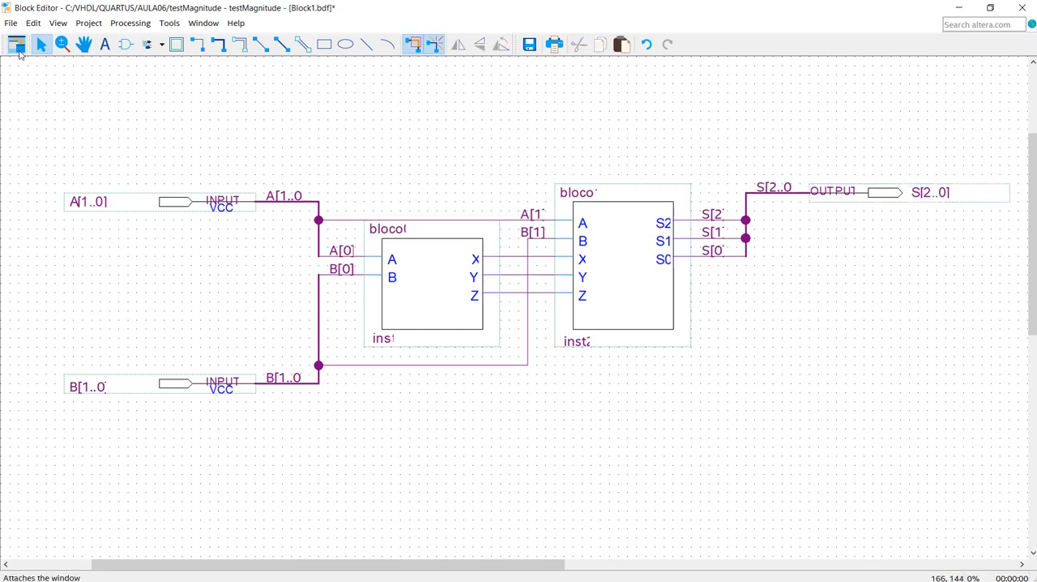
# - Reattach the schematic editor to the main window and save the schematic as magnitude in the AULA06 folder, adding it to the project
pyautogui.click(17, 47)
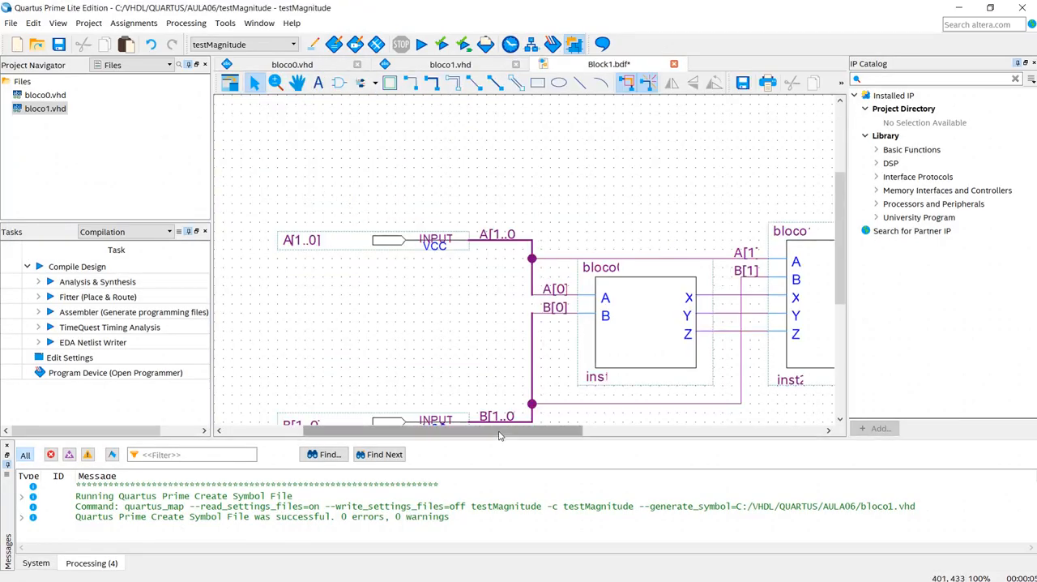
pyautogui.moveTo(499, 432); pyautogui.dragTo(592, 452)
pyautogui.scroll(-2, 818, 312)
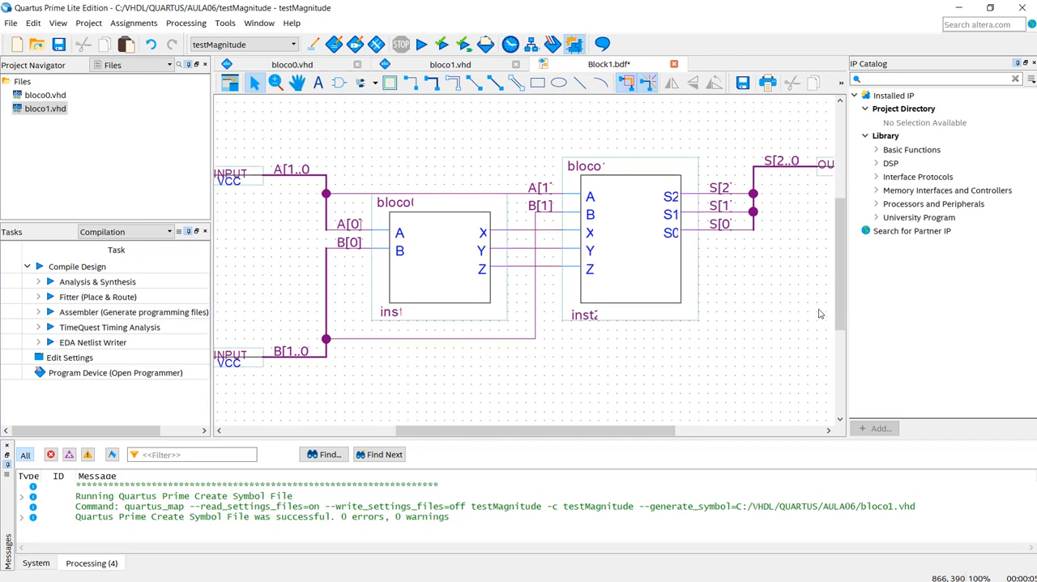
pyautogui.click(60, 47)
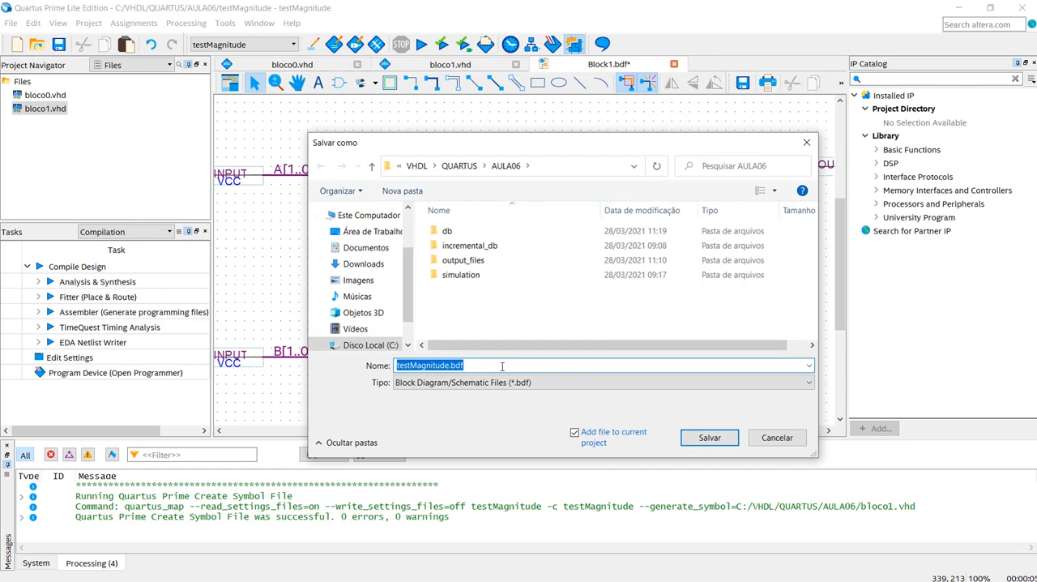
pyautogui.write('magni')
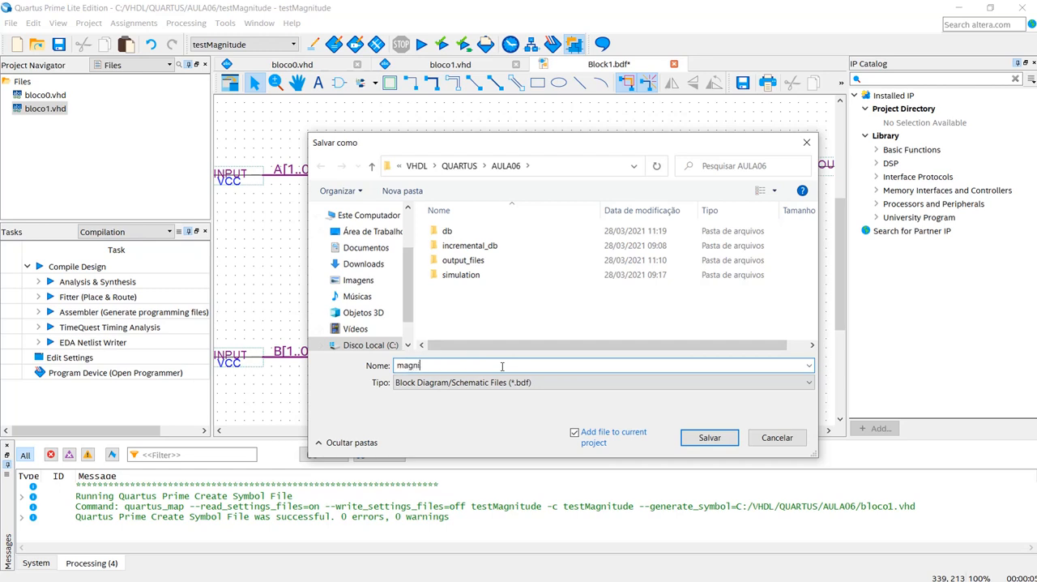
pyautogui.write('tude')
pyautogui.click(708, 439)
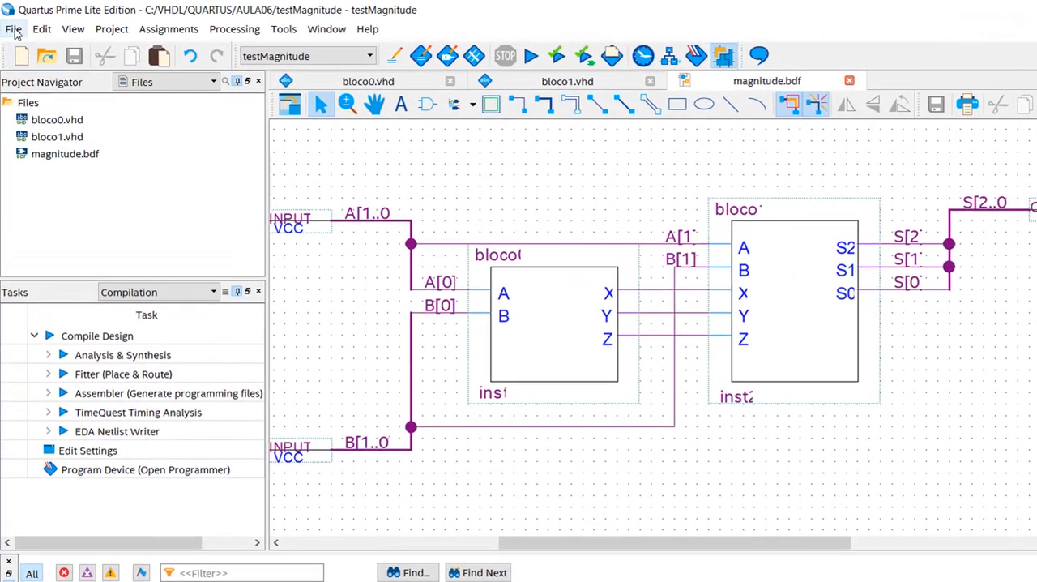
# - Create a symbol file named magnitude.bsf from the magnitude schematic in the AULA06 folder
pyautogui.click(12, 27)
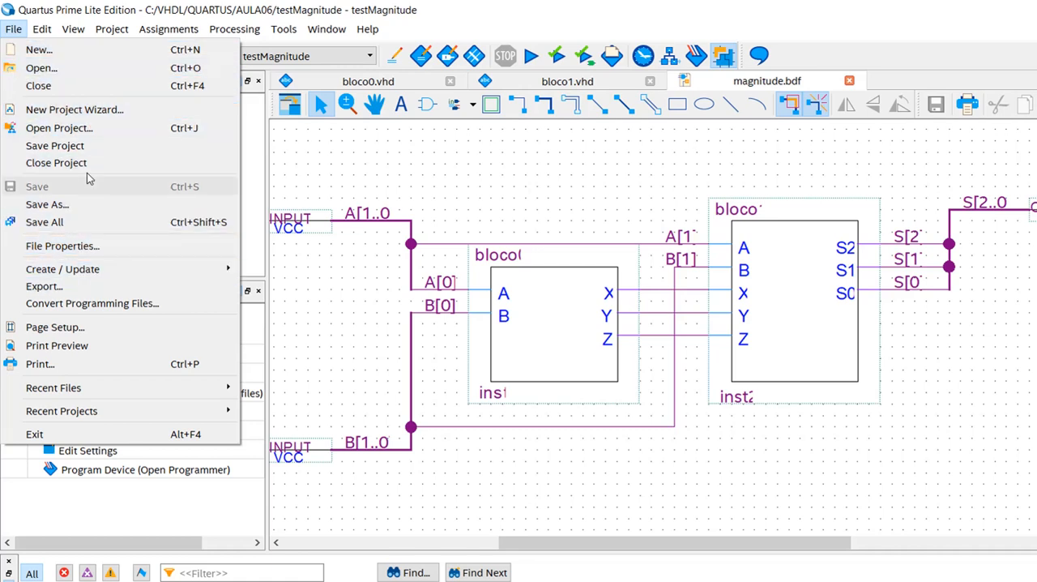
pyautogui.moveTo(130, 277)
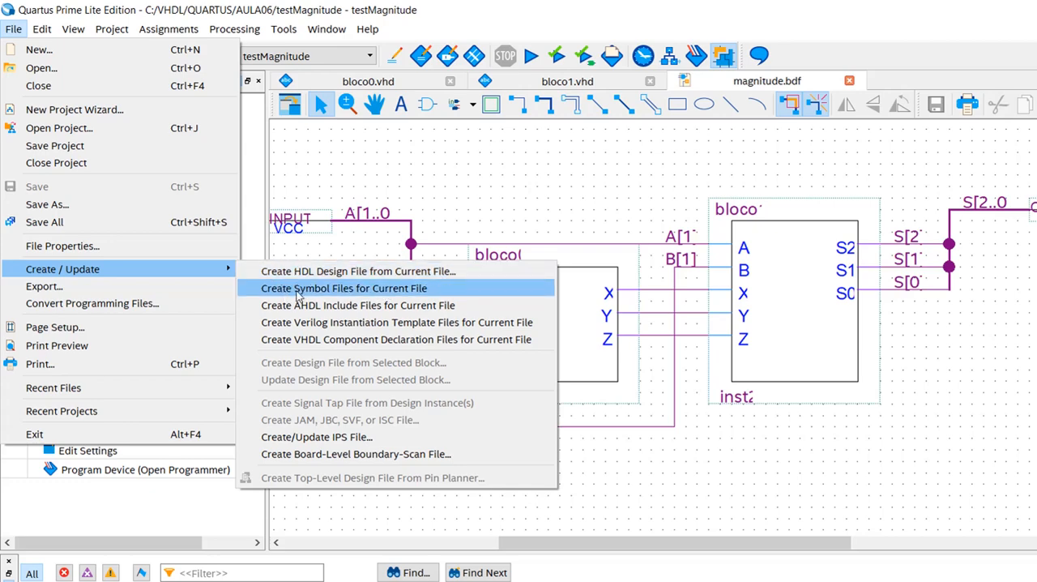
pyautogui.click(376, 294)
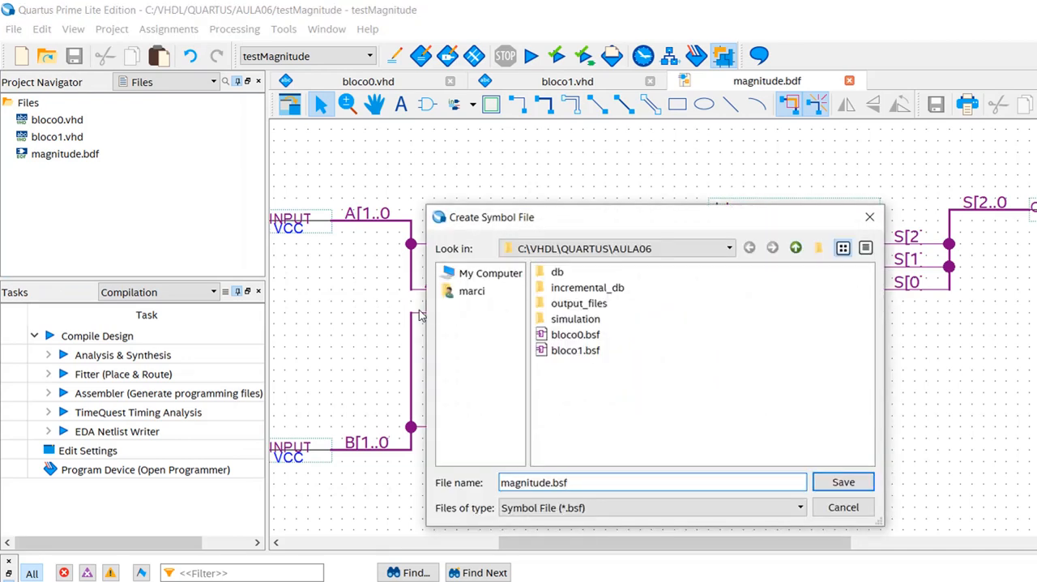
pyautogui.click(843, 483)
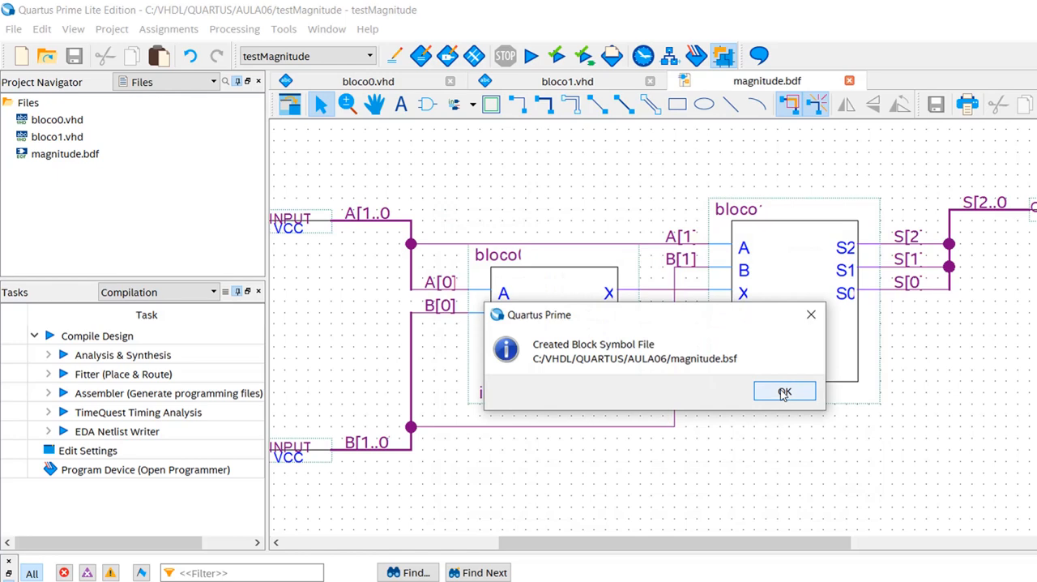
pyautogui.click(784, 393)
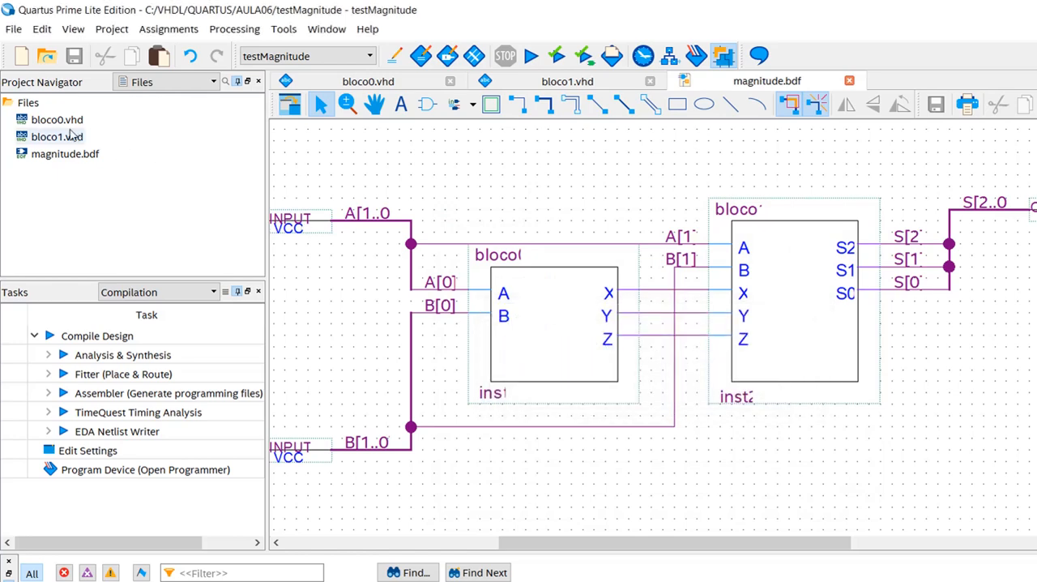
# - Create a new blank Block Diagram/Schematic File in the project
pyautogui.click(23, 55)
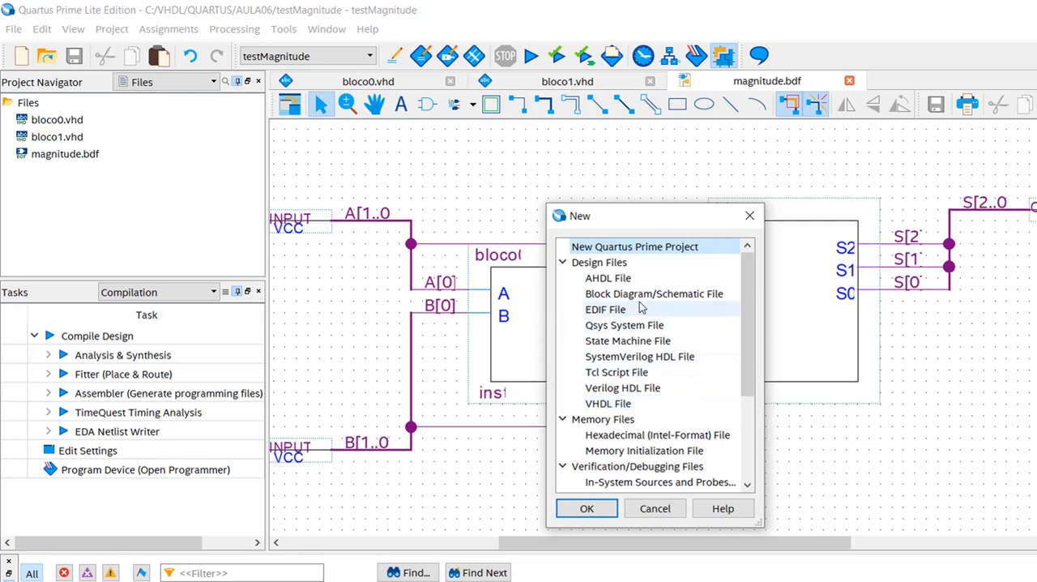
pyautogui.click(640, 295)
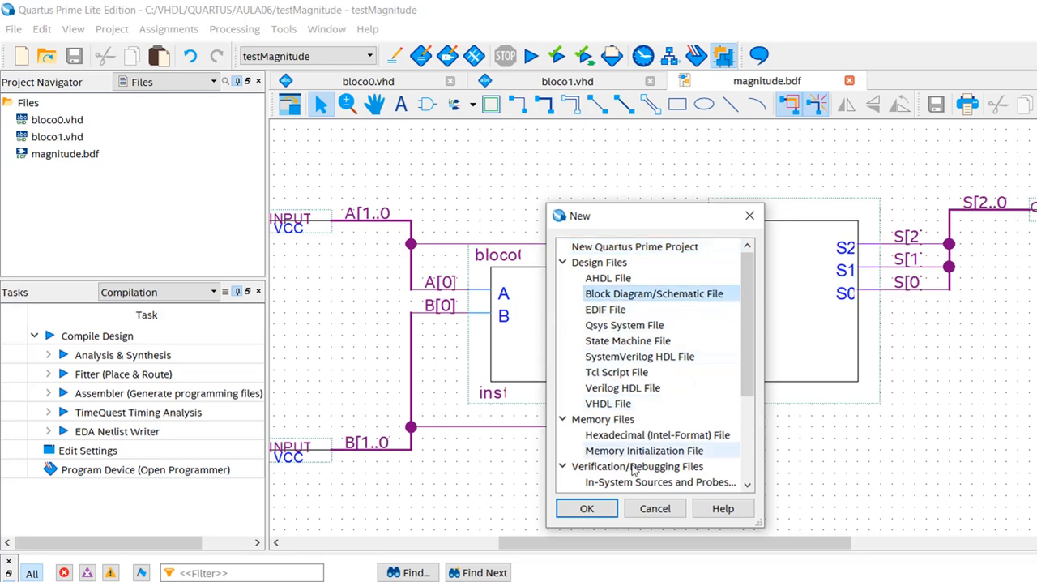
pyautogui.click(609, 508)
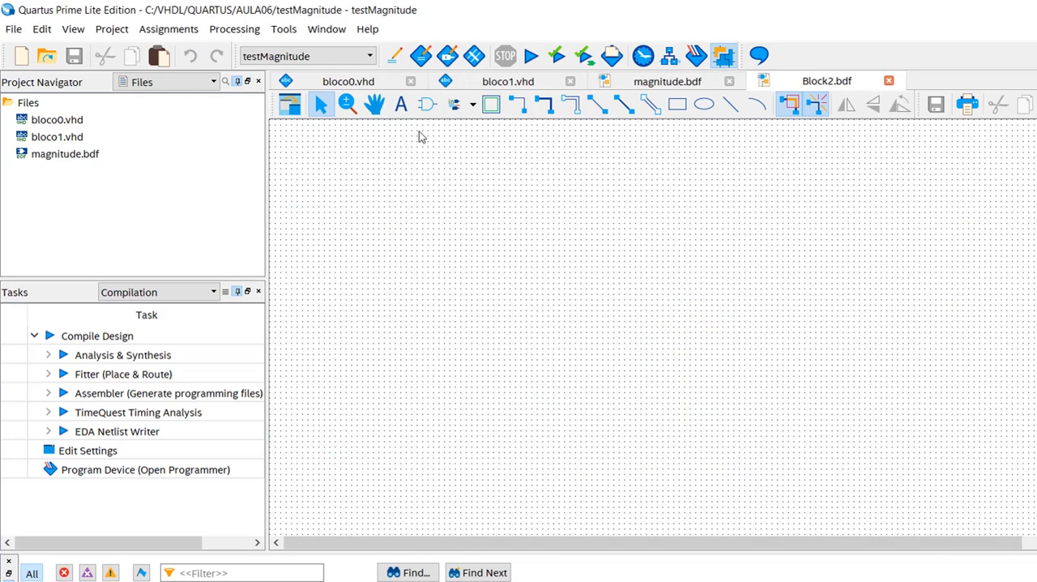
# - Insert one instance of the project's magnitude symbol in the middle of the blank schematic
pyautogui.click(427, 107)
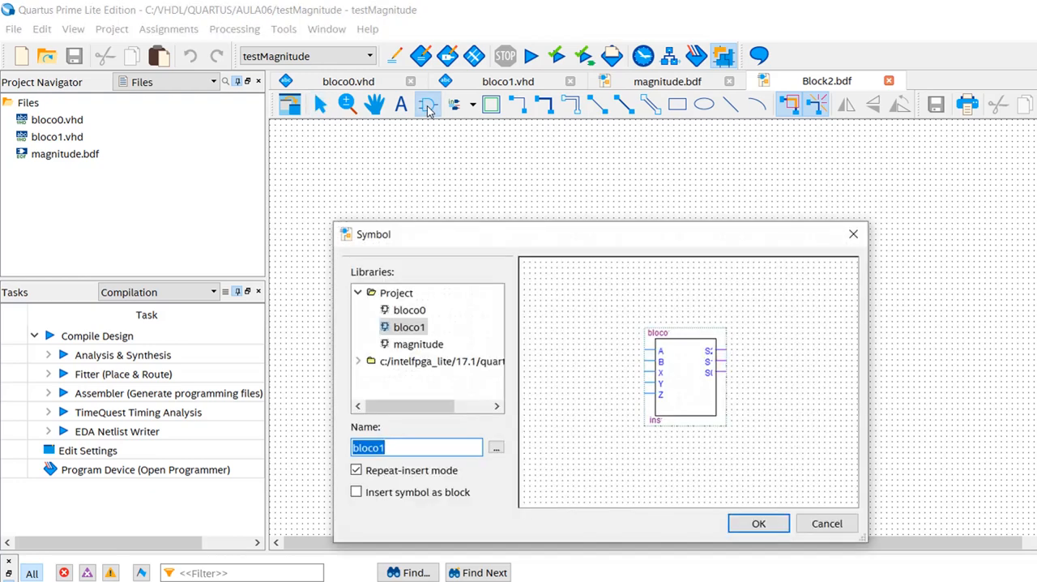
pyautogui.click(422, 345)
pyautogui.click(754, 524)
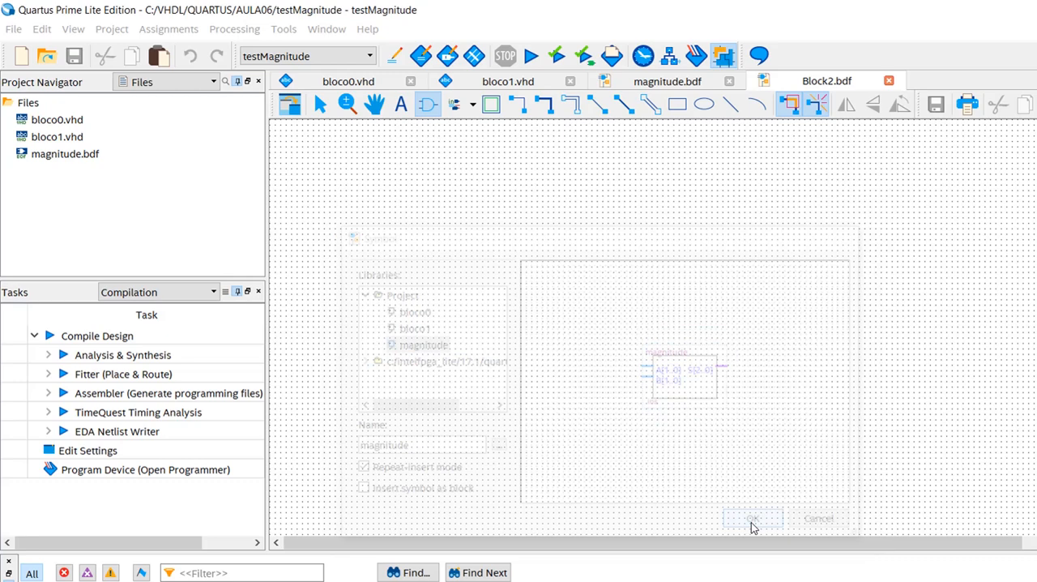
pyautogui.click(593, 276)
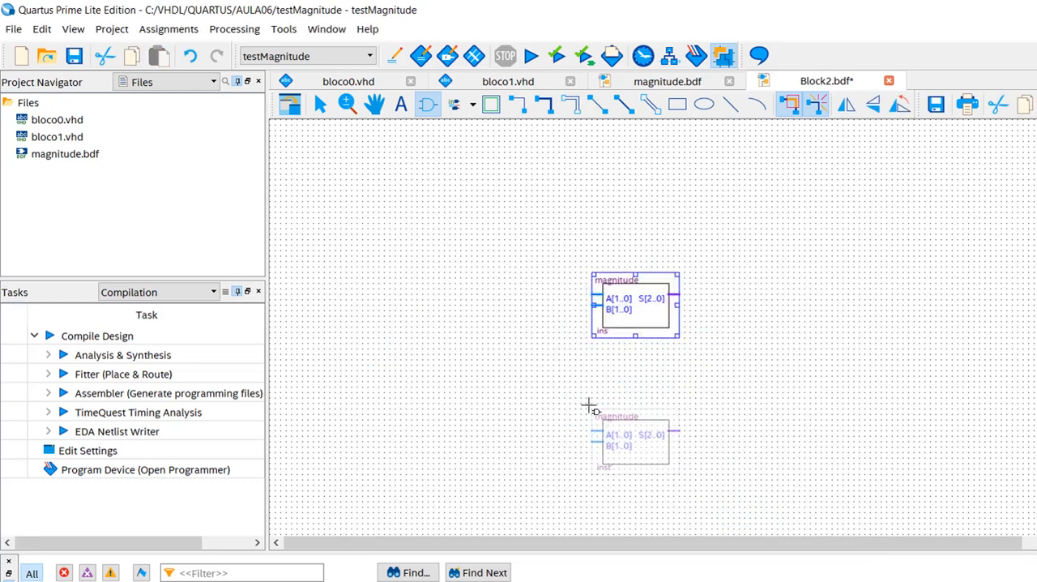
pyautogui.press('Escape')
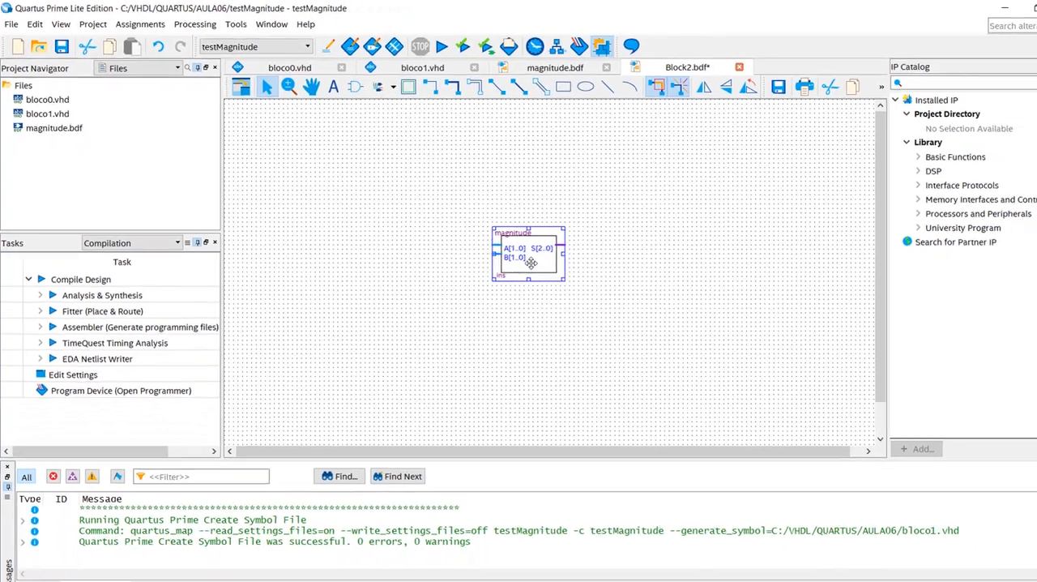
# - Generate pins for all ports of the magnitude symbol
pyautogui.rightClick(531, 262)
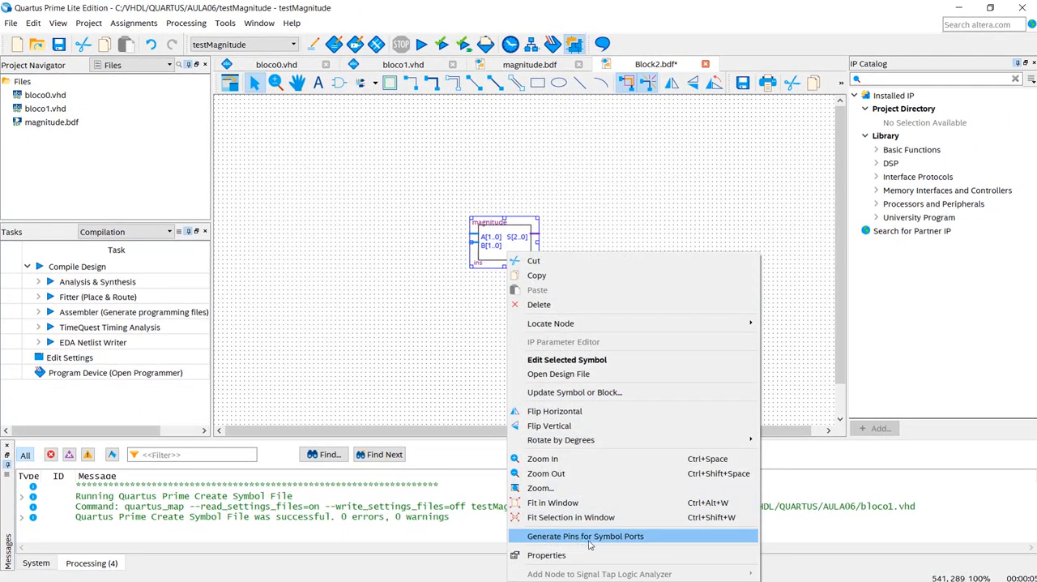
pyautogui.click(631, 538)
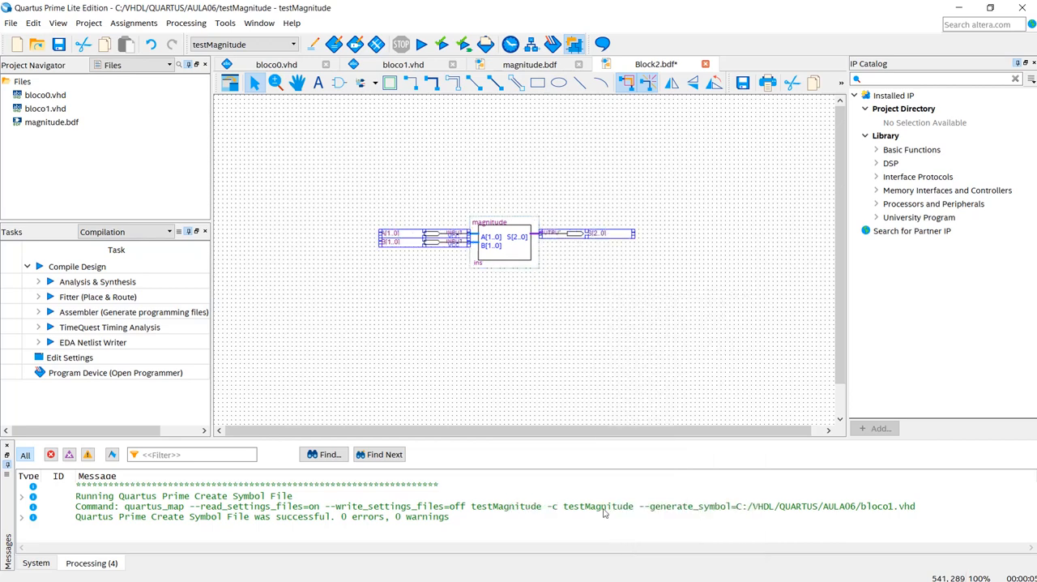
pyautogui.click(503, 336)
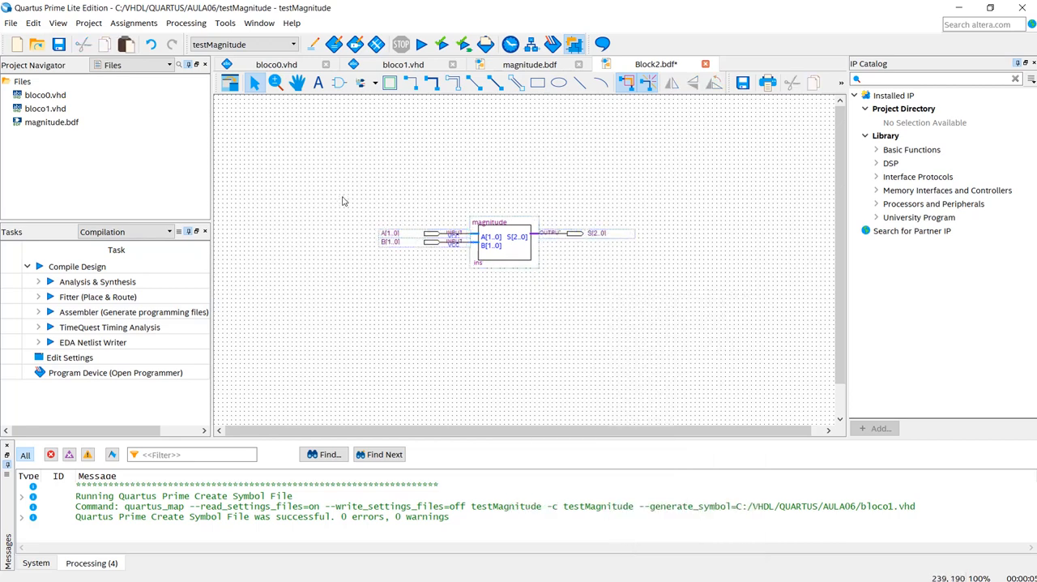
# - Nudge the A[1..0] and B[1..0] input pins two steps left and the S[2..0] output pin two steps right, away from the magnitude symbol
pyautogui.moveTo(342, 200); pyautogui.dragTo(500, 314)
pyautogui.press('Left')
pyautogui.press('Left')
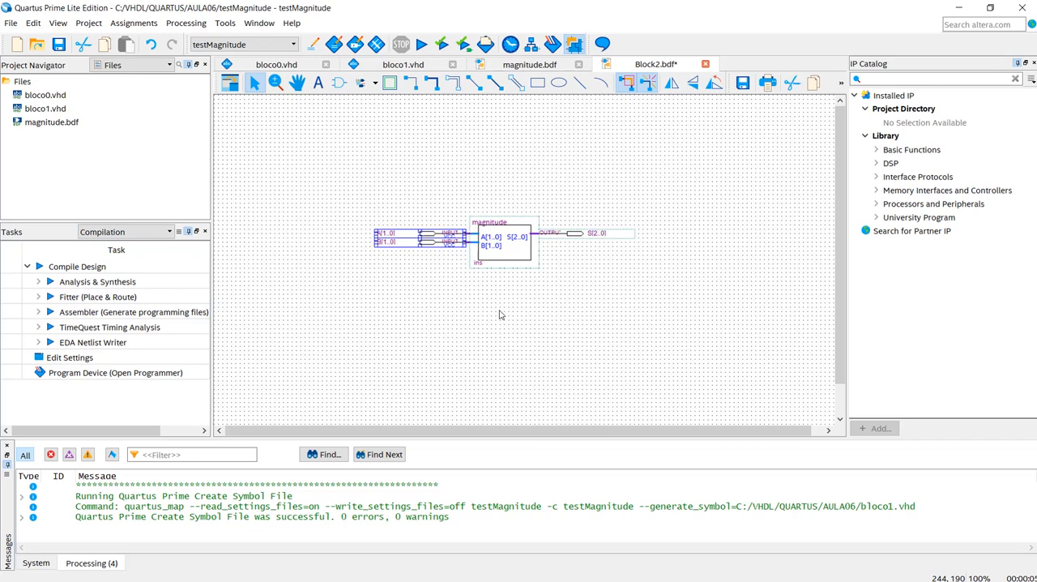
pyautogui.moveTo(522, 184); pyautogui.dragTo(659, 299)
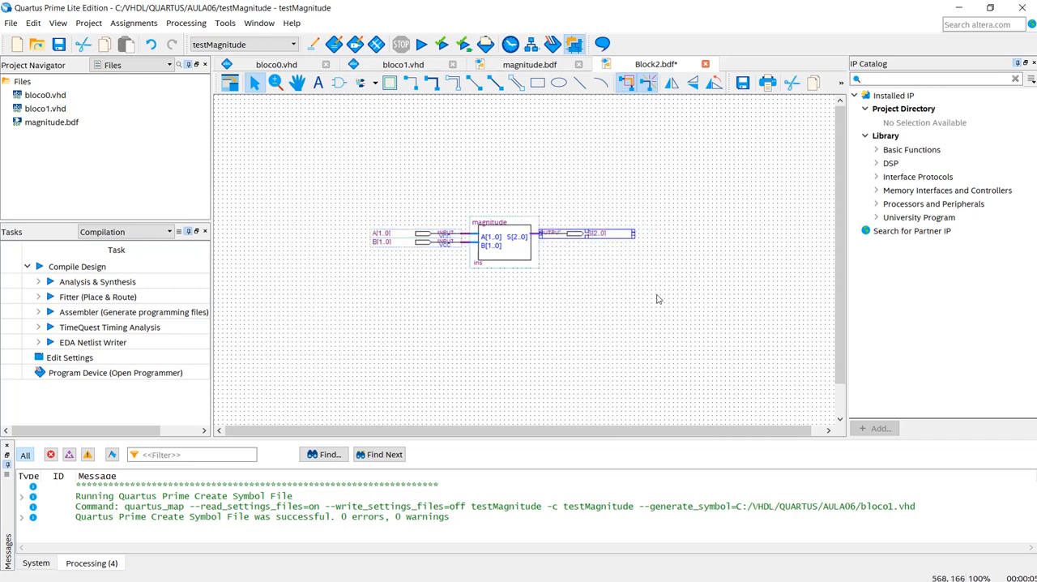
pyautogui.press('Right')
pyautogui.press('Right')
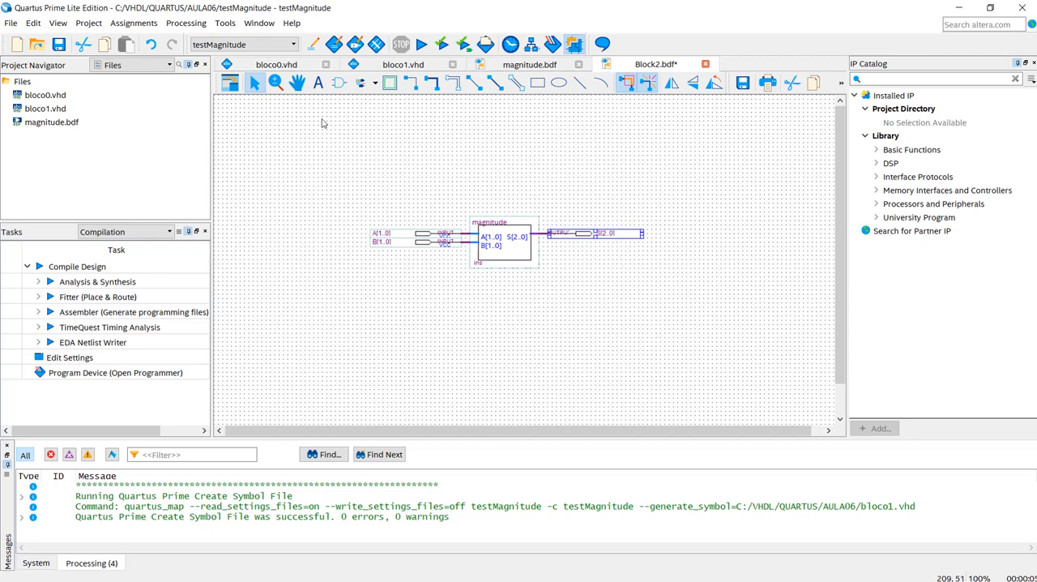
# - Examine the magnitude symbol and its A[1..0], B[1..0] and S[2..0] pins up close
pyautogui.click(276, 83)
pyautogui.moveTo(345, 179); pyautogui.dragTo(618, 290)
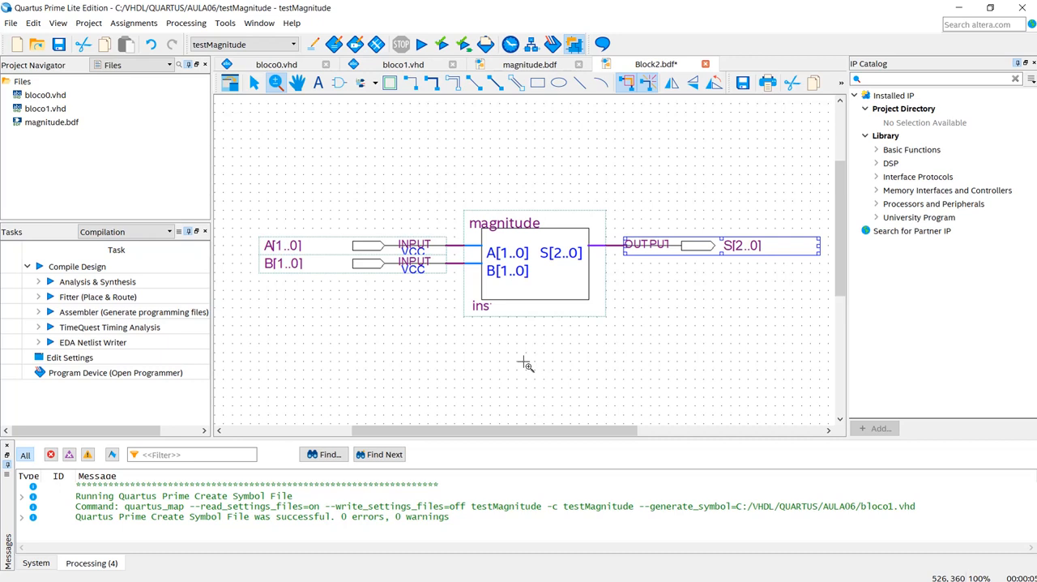
pyautogui.click(255, 84)
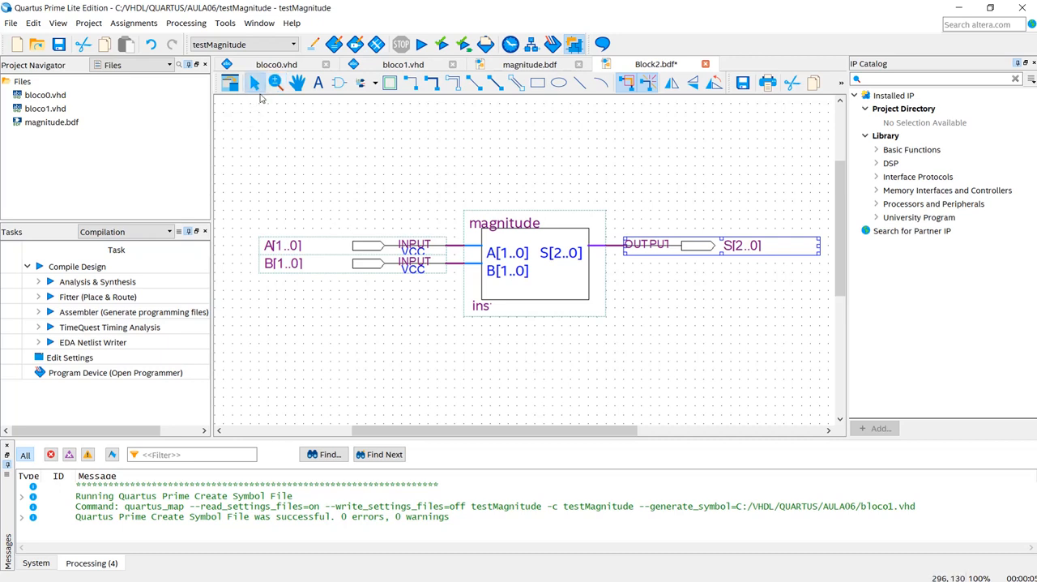
pyautogui.click(545, 282)
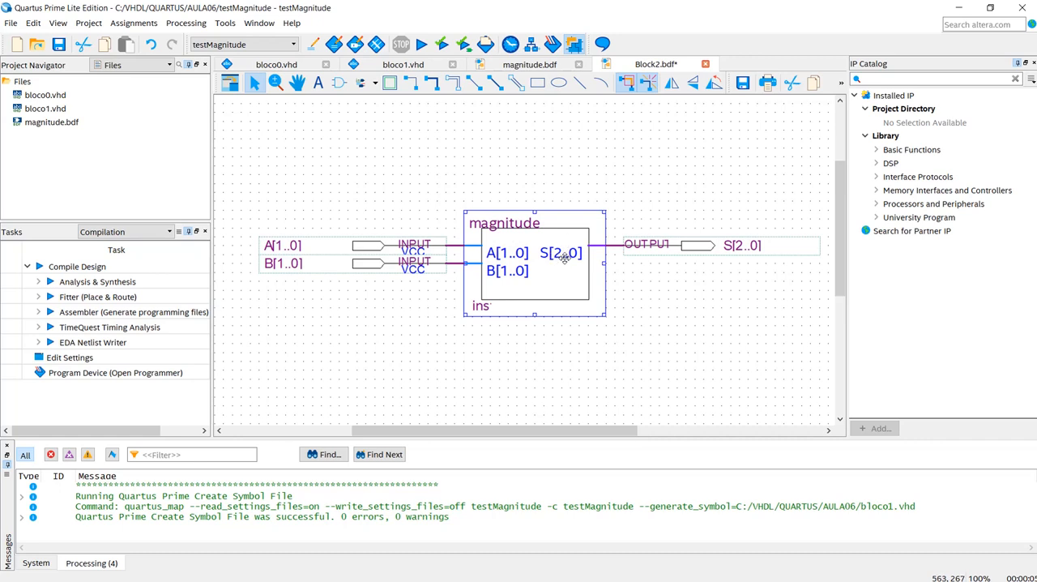
pyautogui.click(360, 247)
pyautogui.click(359, 265)
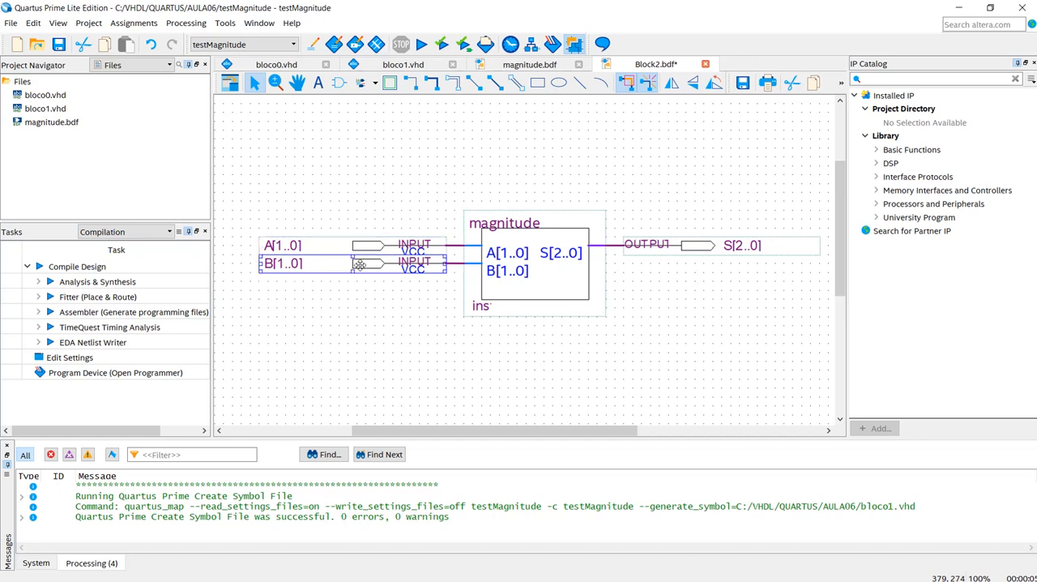
pyautogui.click(689, 247)
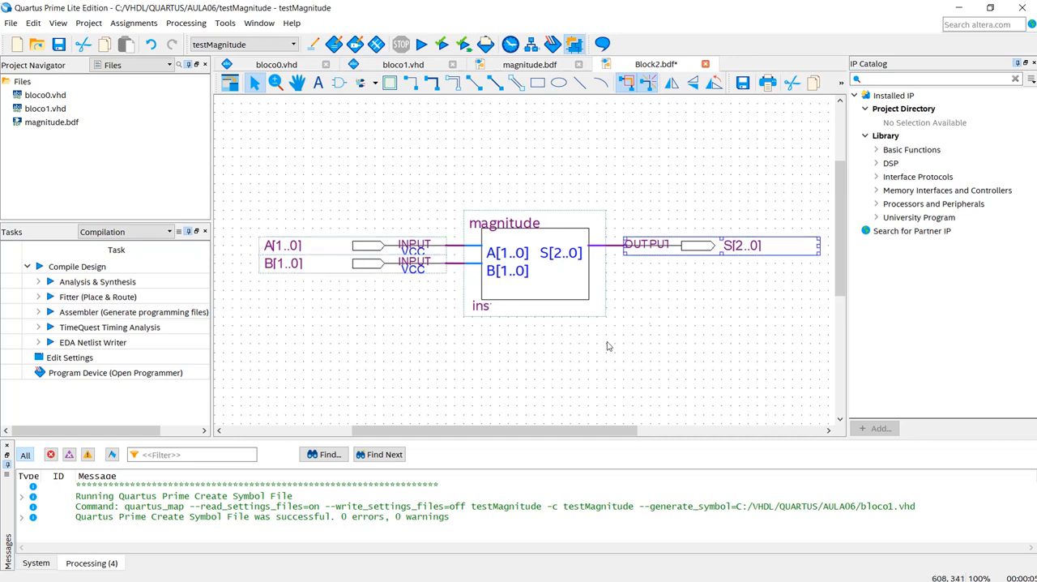
pyautogui.click(581, 346)
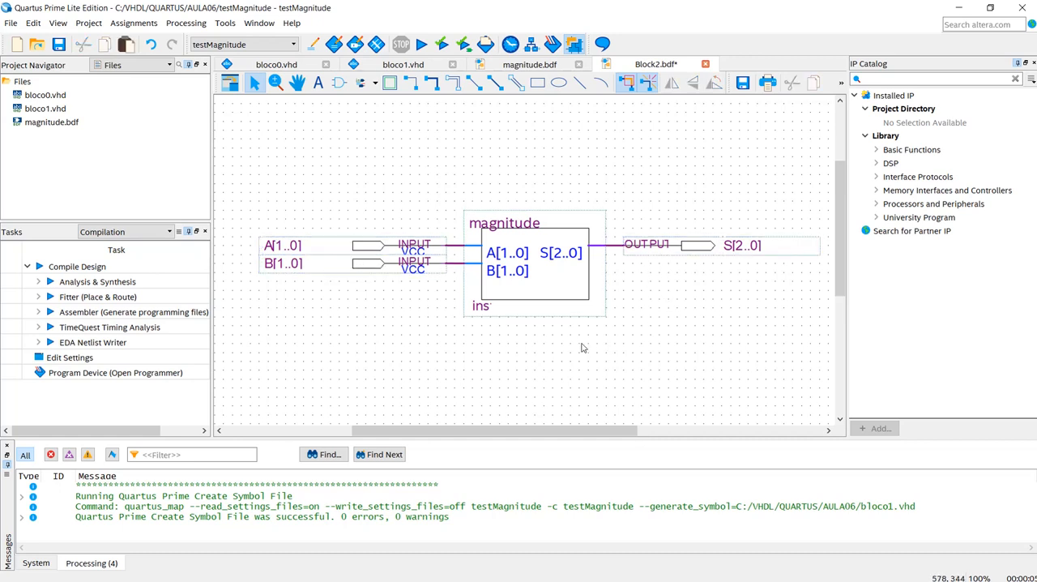
# - Save the schematic as sistema in the AULA06 folder, adding it to the current project
pyautogui.click(59, 45)
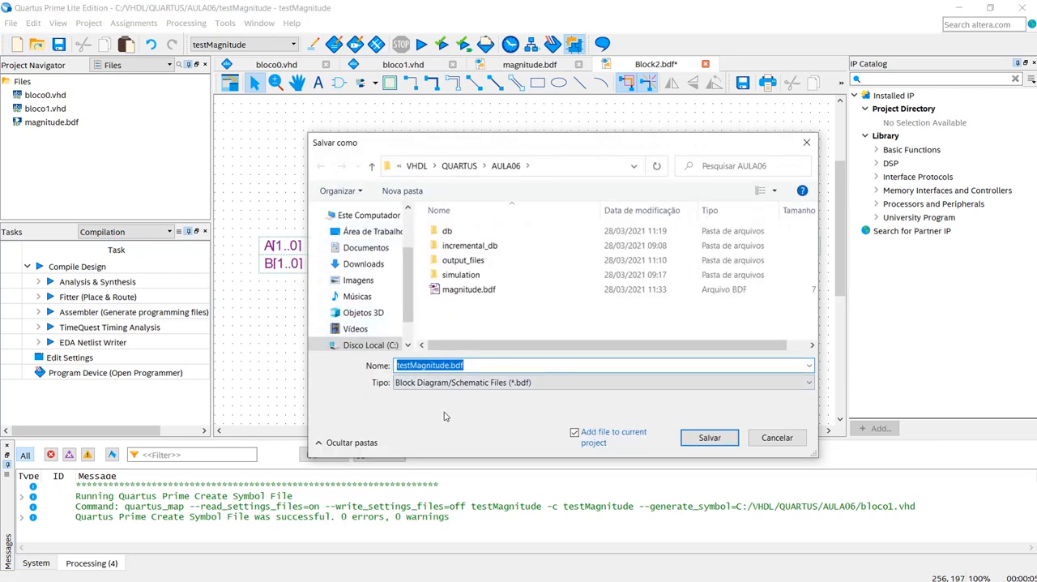
pyautogui.write('siste')
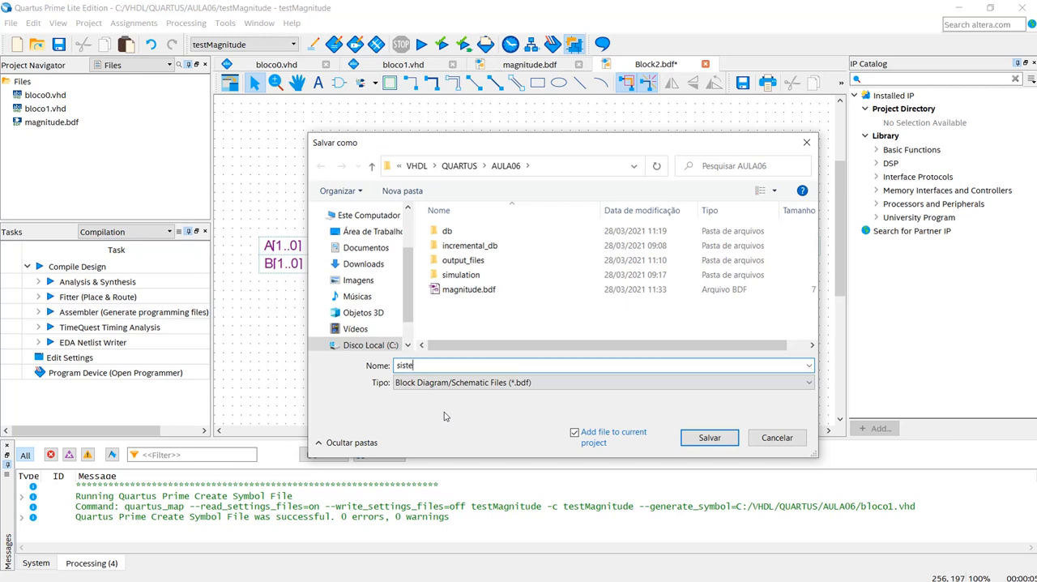
pyautogui.write('ma')
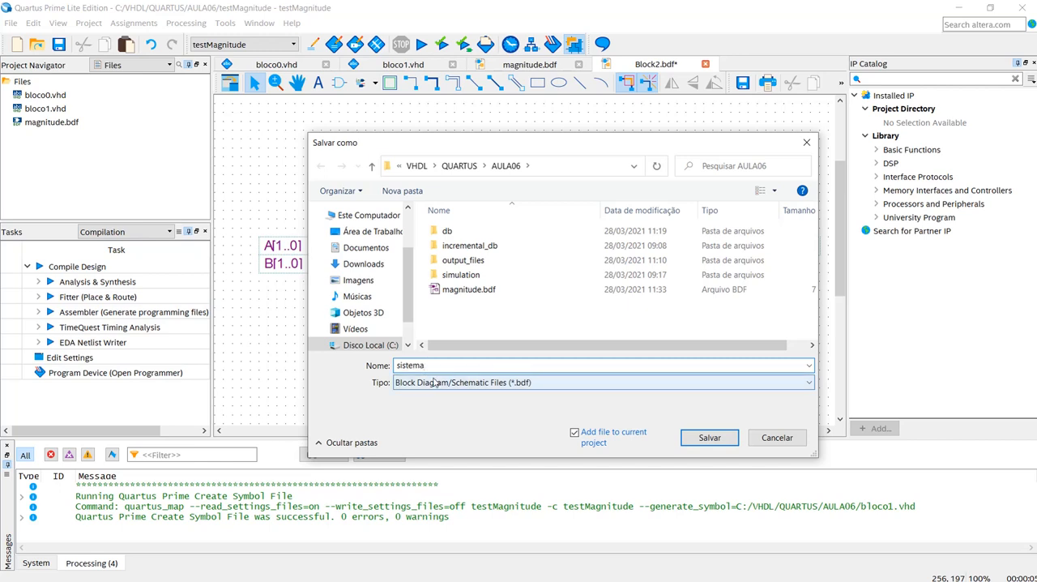
pyautogui.click(710, 438)
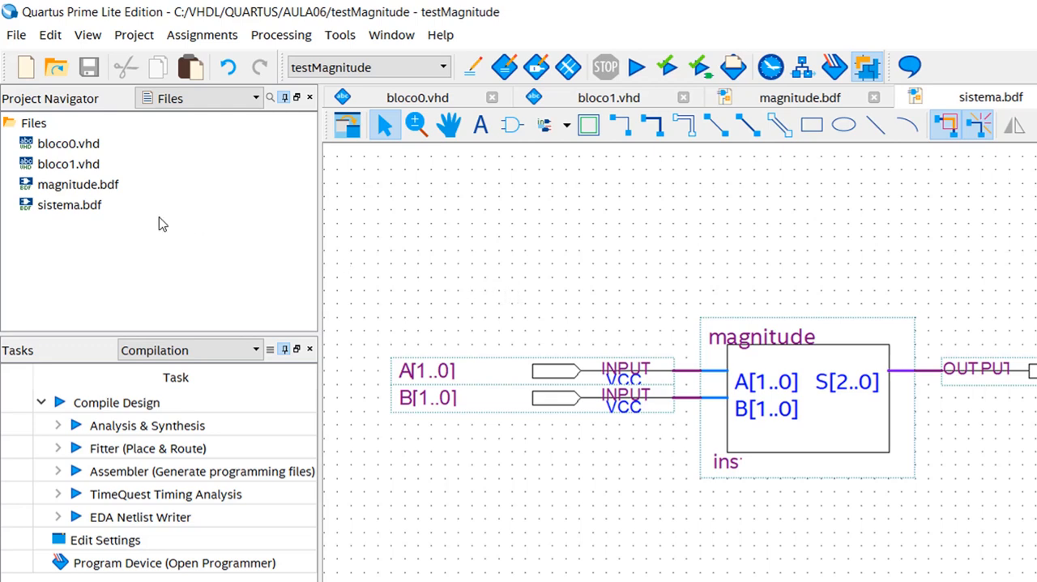
# - Set sistema.bdf as the top-level entity and show the project hierarchy
pyautogui.rightClick(73, 212)
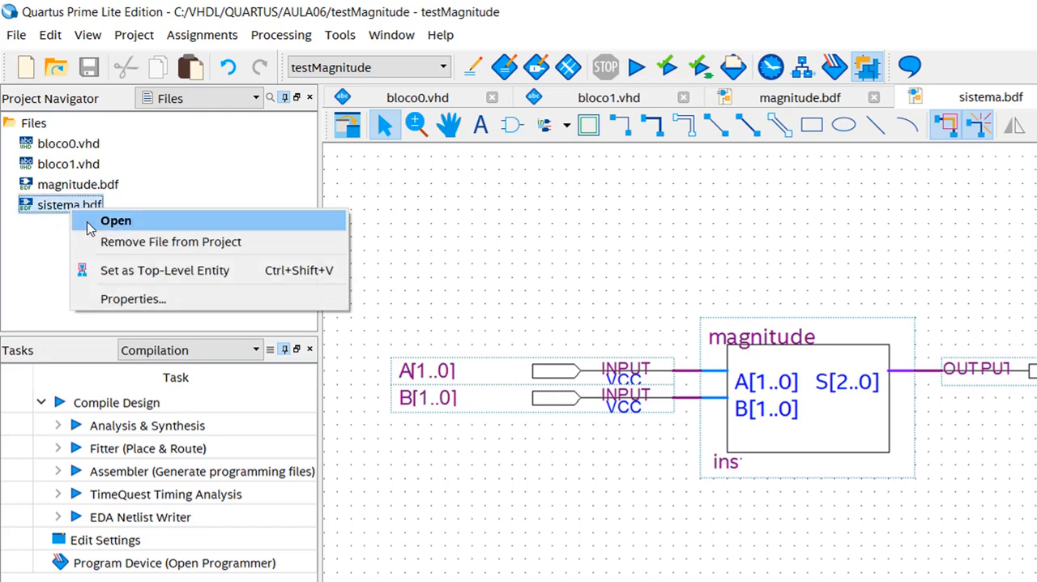
pyautogui.click(180, 276)
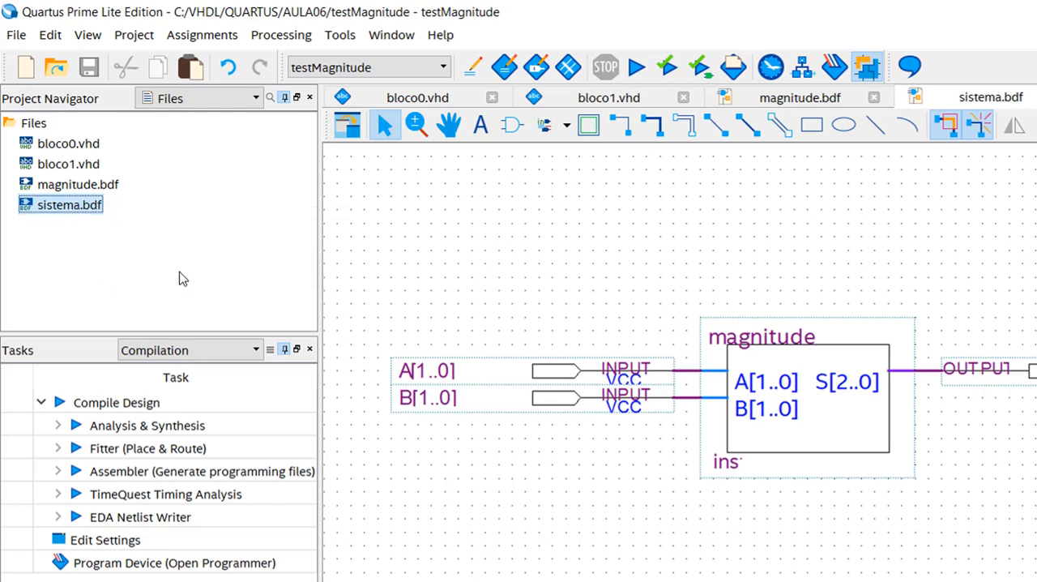
pyautogui.click(208, 103)
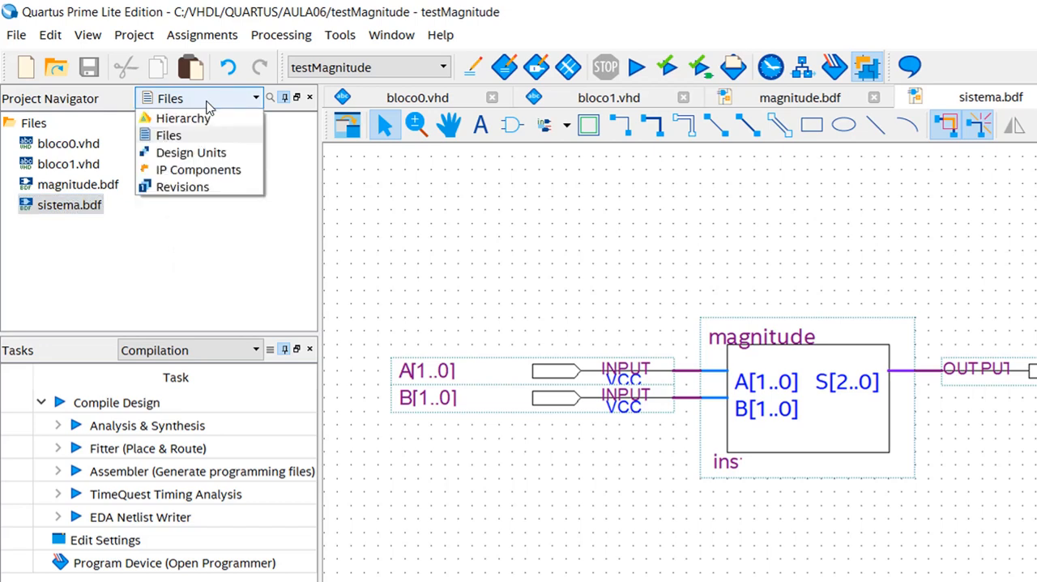
pyautogui.click(198, 120)
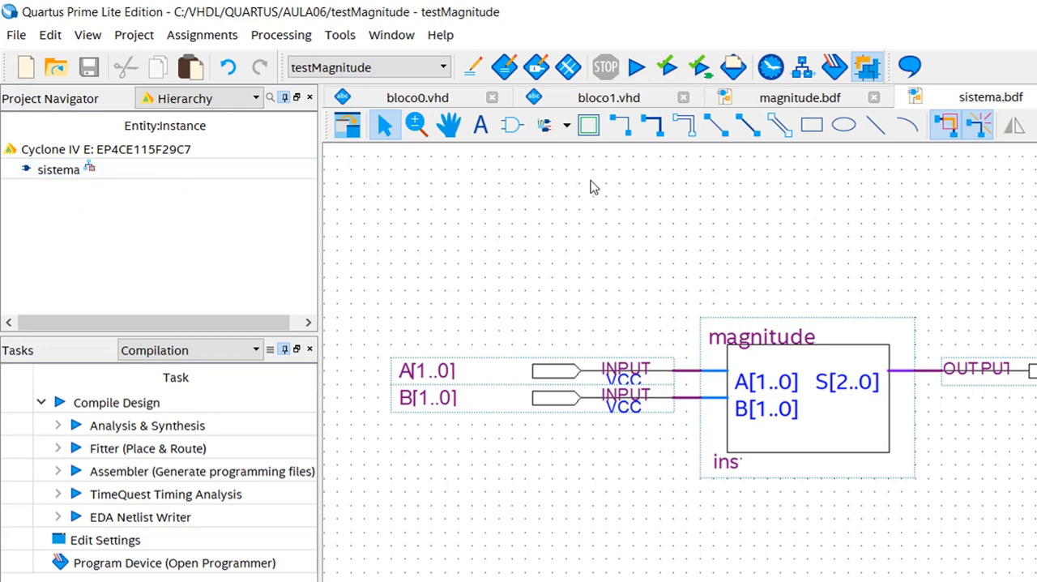
# - Start a full compilation of the project and return to the sistema.bdf schematic
pyautogui.click(636, 71)
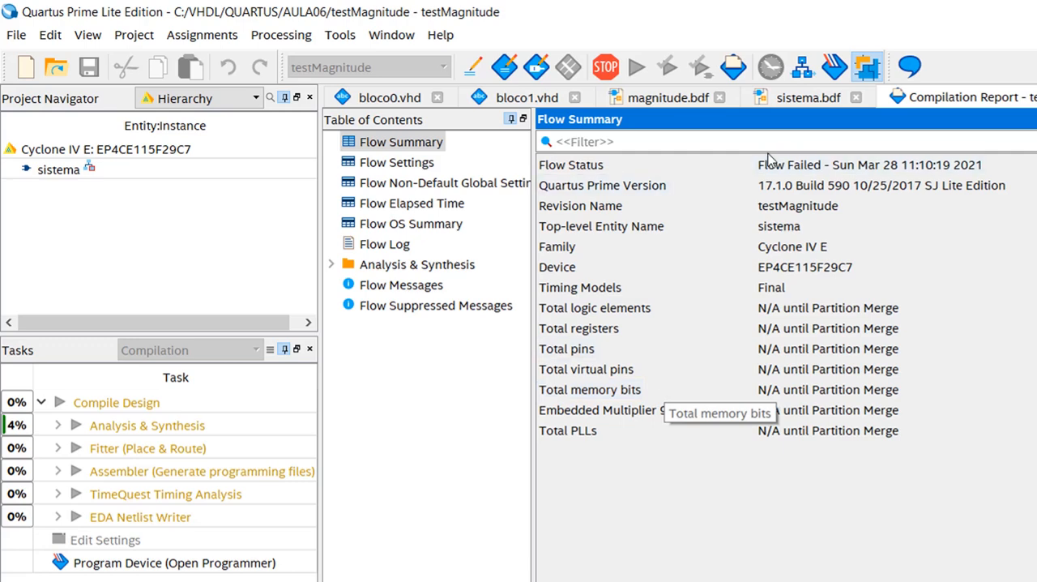
pyautogui.click(799, 99)
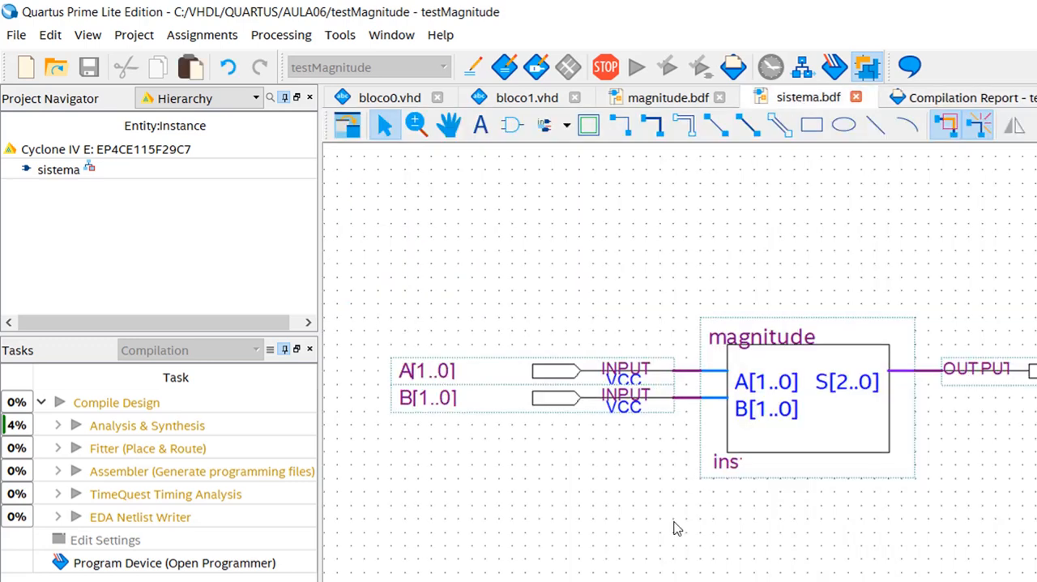
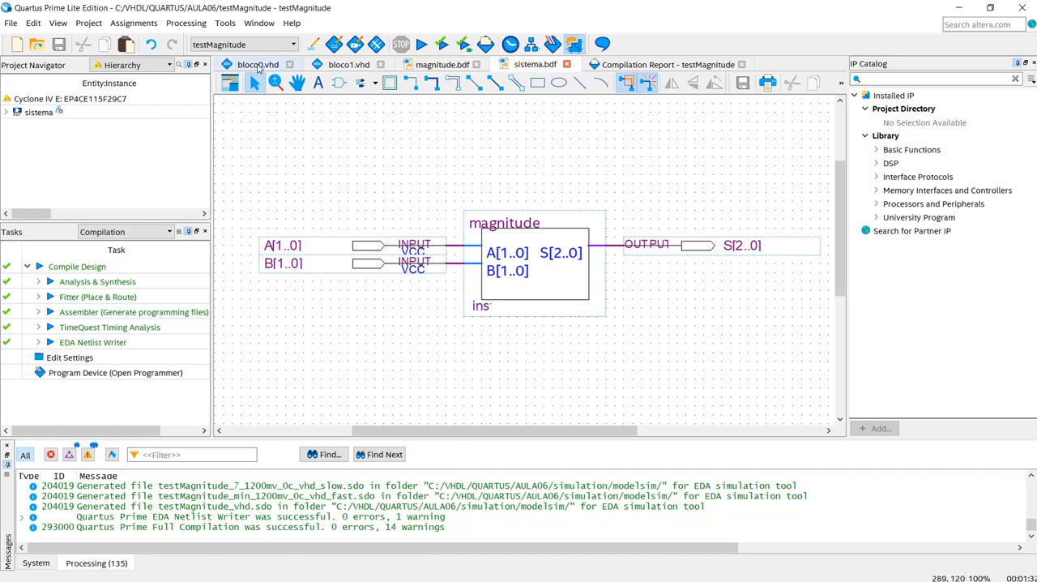
# - Review the VHDL code of bloco0.vhd and bloco1.vhd, and return to the sistema.bdf schematic
pyautogui.click(258, 65)
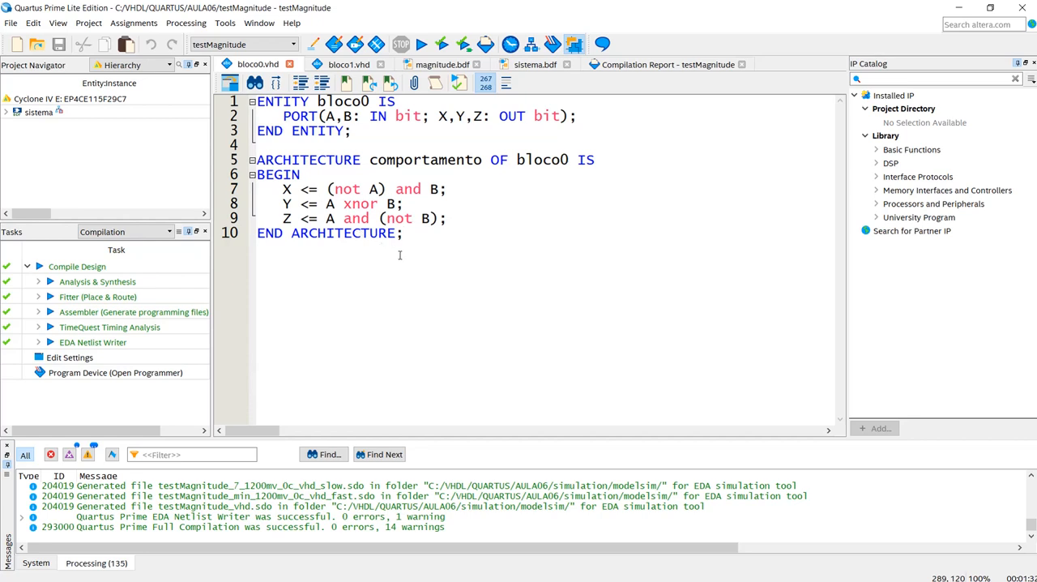
pyautogui.click(340, 68)
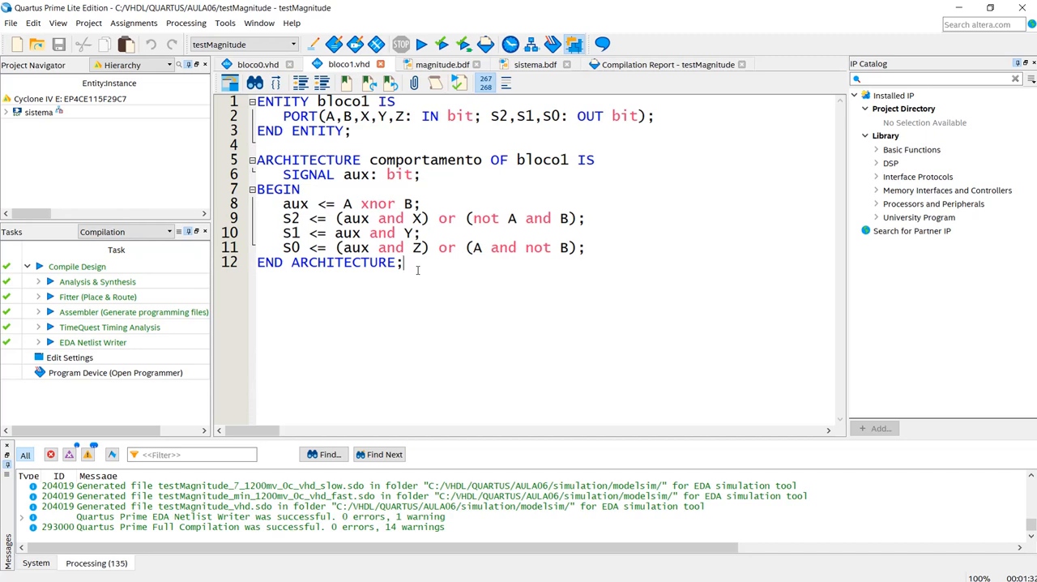
pyautogui.click(532, 65)
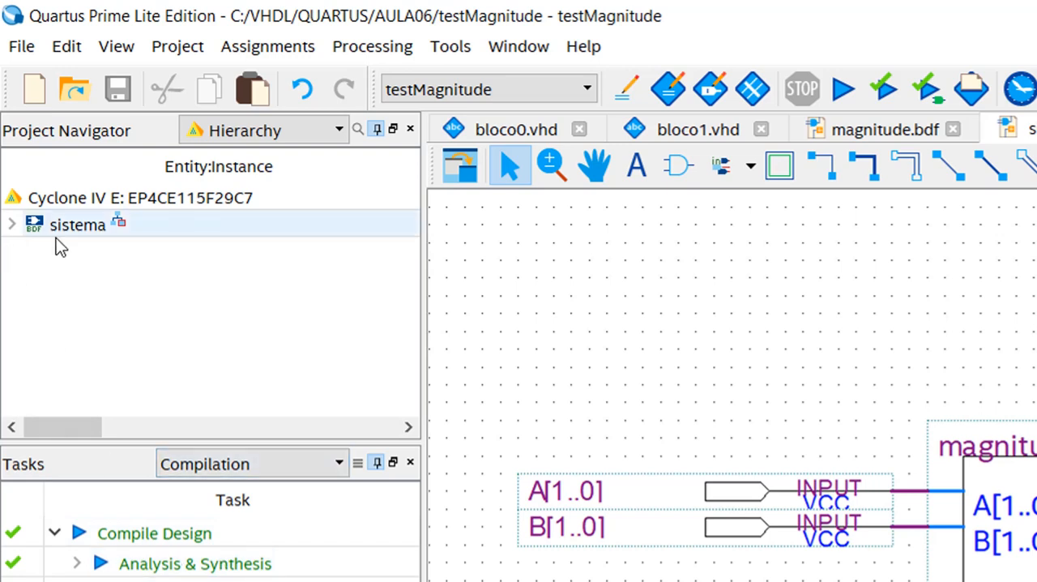
# - Expand sistema and magnitude:inst in the project hierarchy and inspect the bloco0 and bloco1 instances
pyautogui.click(78, 231)
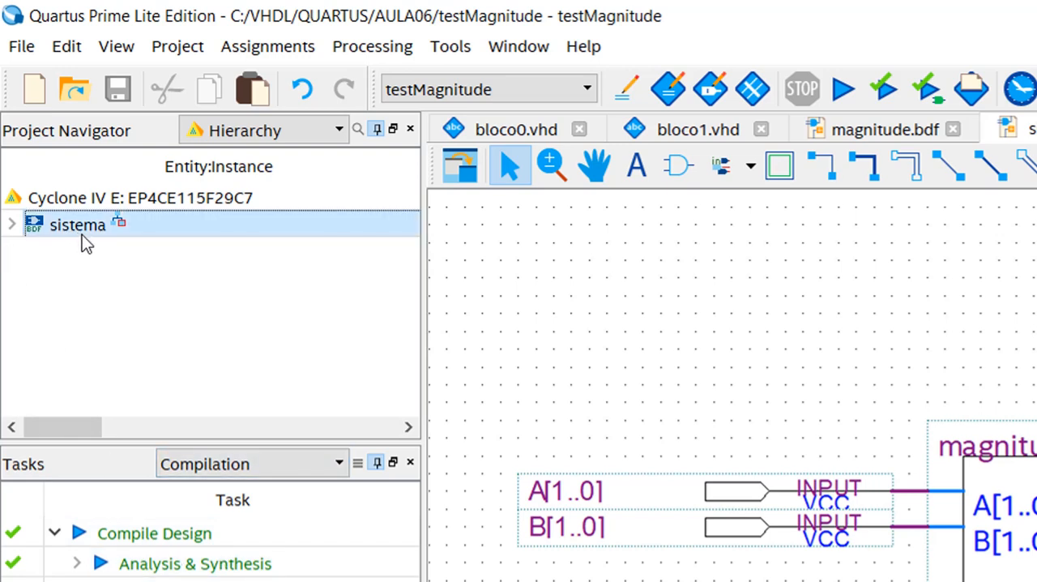
pyautogui.click(12, 227)
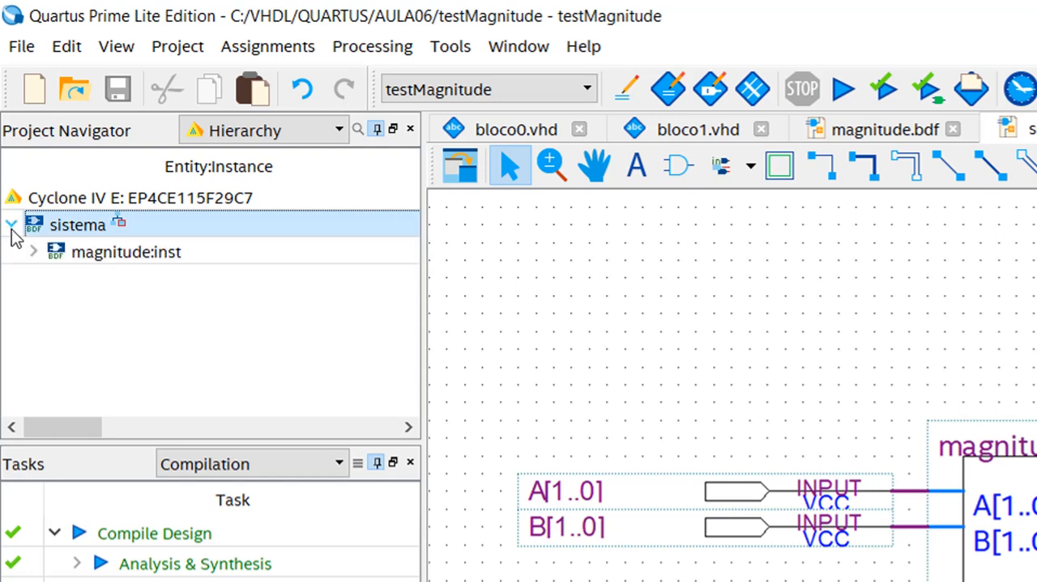
pyautogui.click(116, 258)
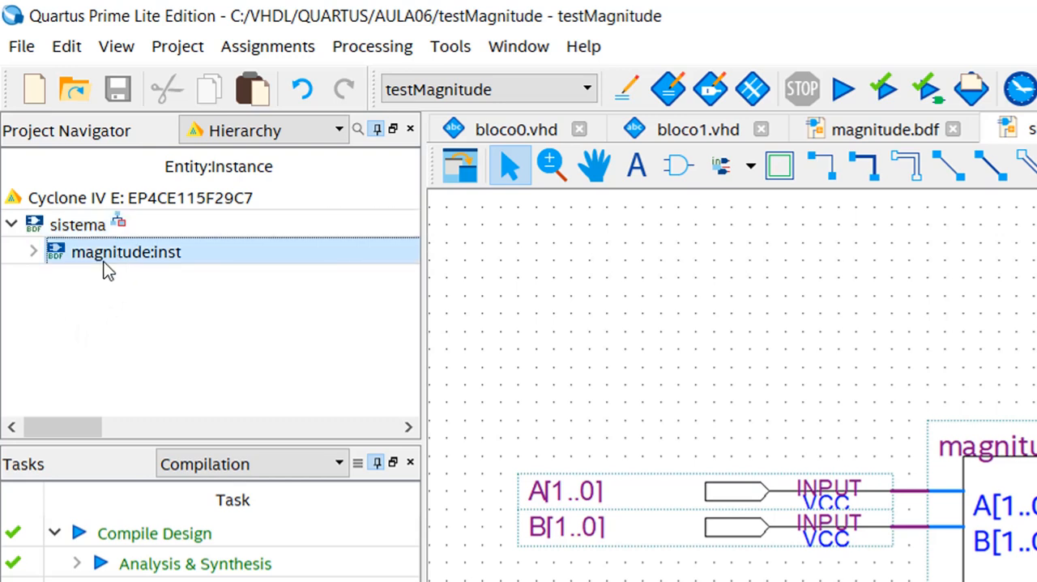
pyautogui.click(34, 253)
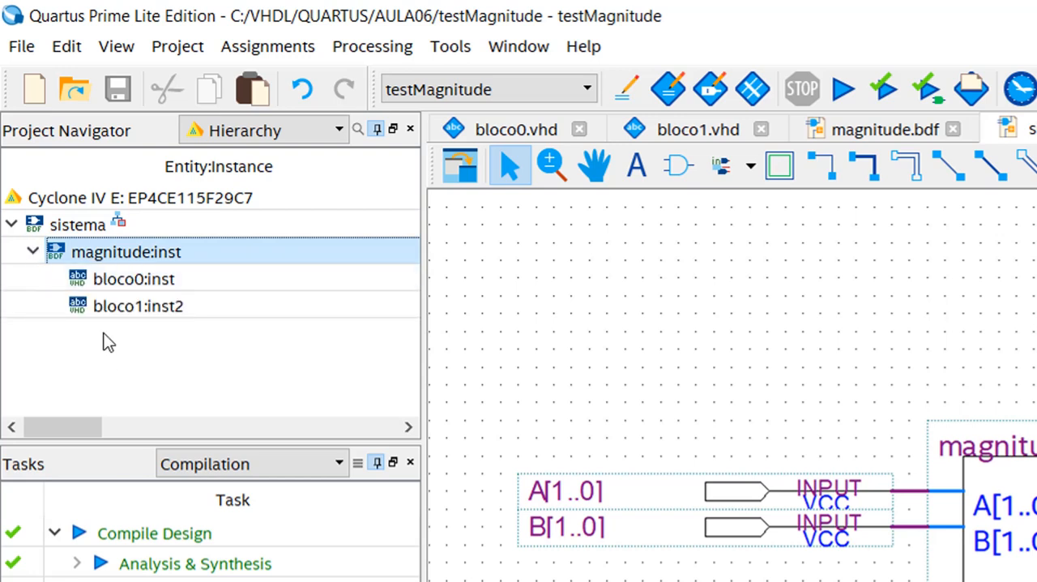
pyautogui.click(128, 282)
pyautogui.click(119, 312)
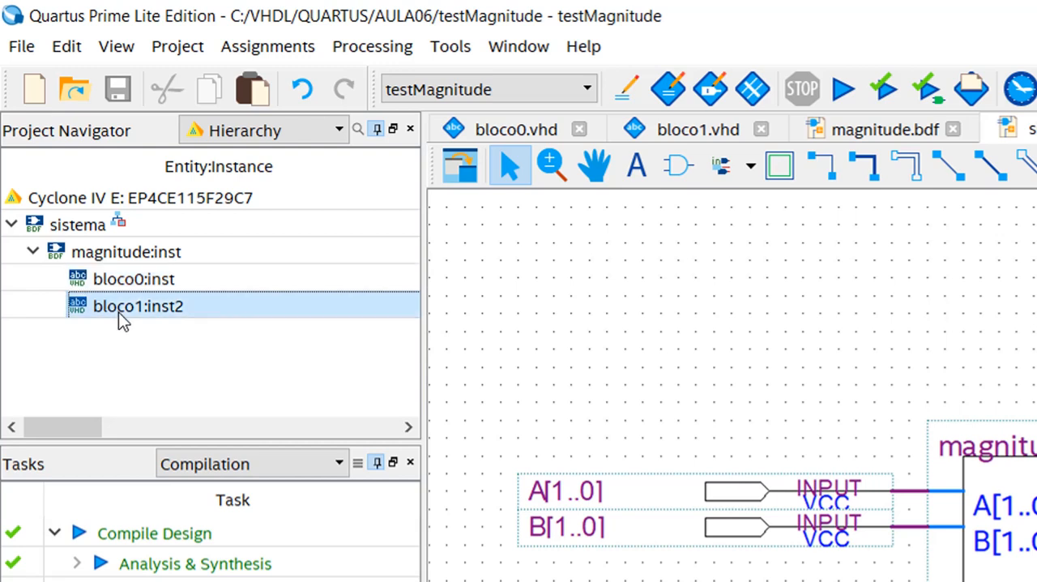
pyautogui.click(128, 364)
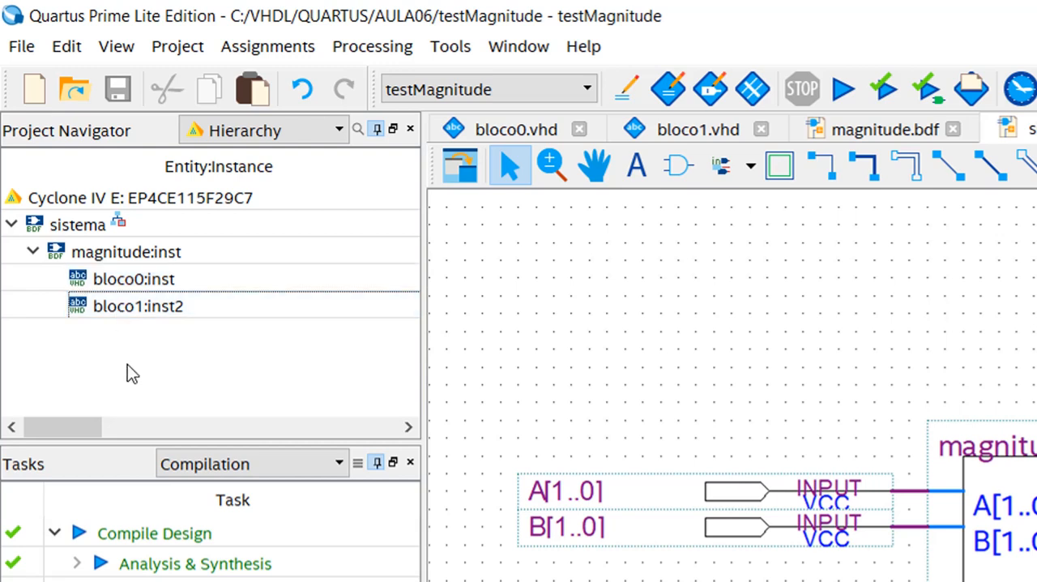
# - Locate the sistema entity in the RTL Viewer and expand magnitude:inst, fitting the whole diagram in view
pyautogui.click(81, 229)
pyautogui.rightClick(81, 229)
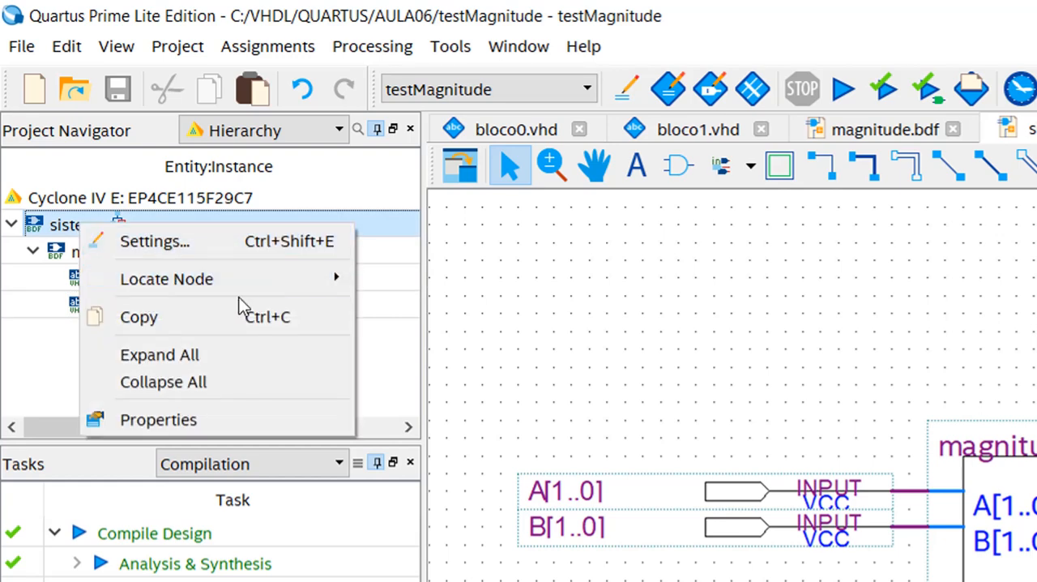
pyautogui.moveTo(296, 281)
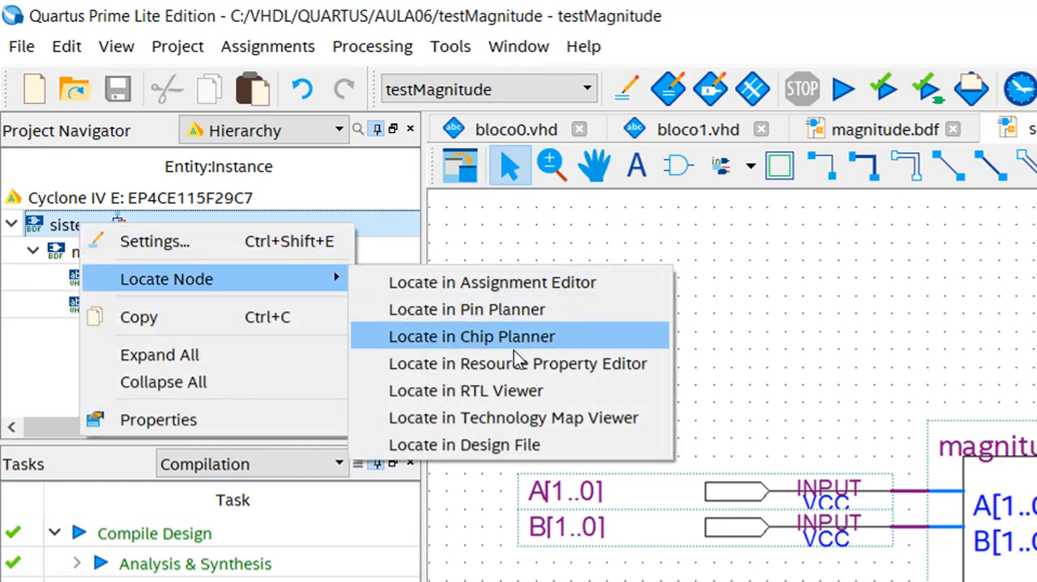
pyautogui.click(573, 391)
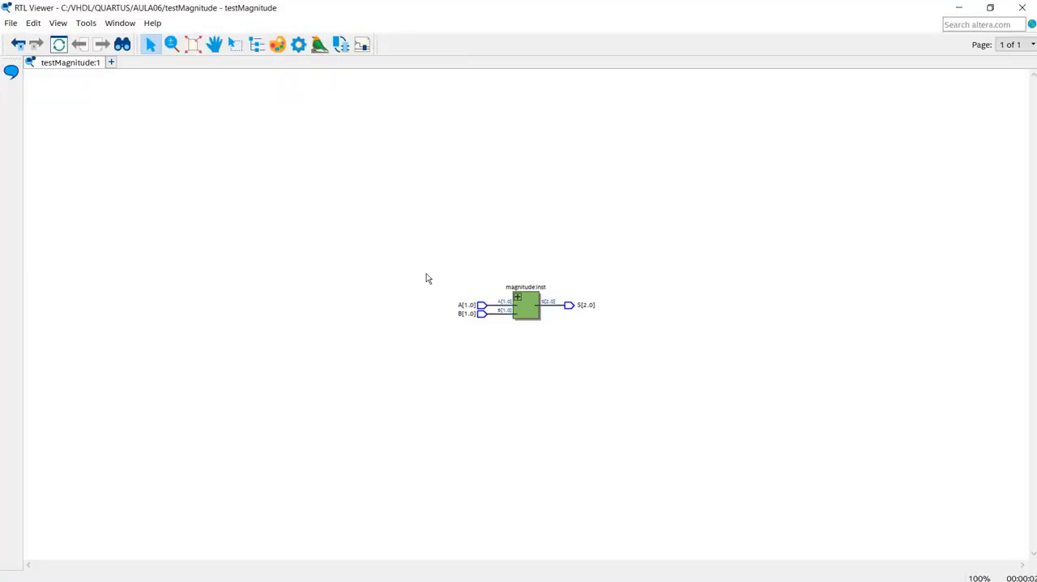
pyautogui.click(193, 47)
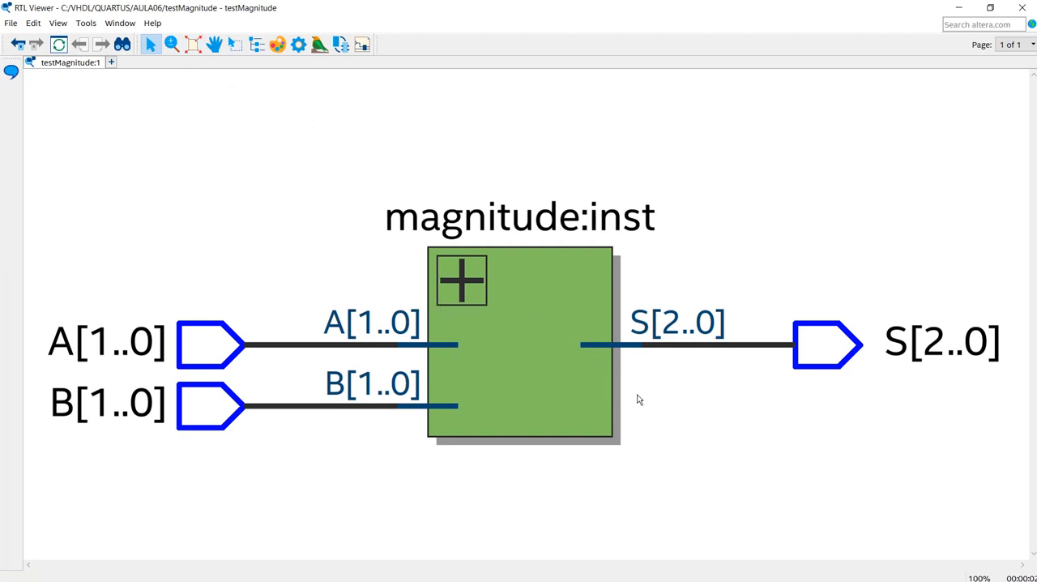
pyautogui.click(462, 287)
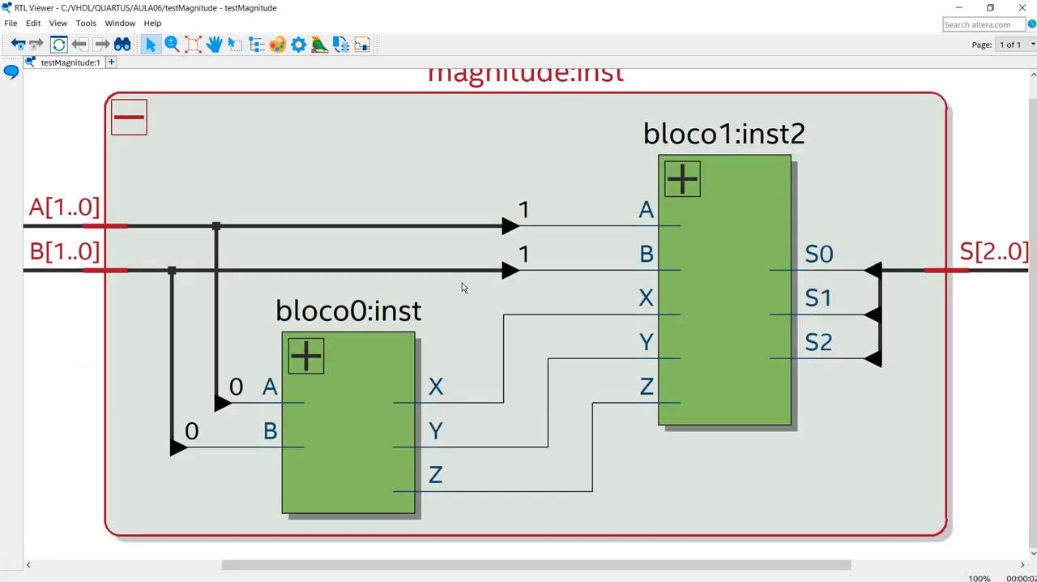
pyautogui.click(193, 50)
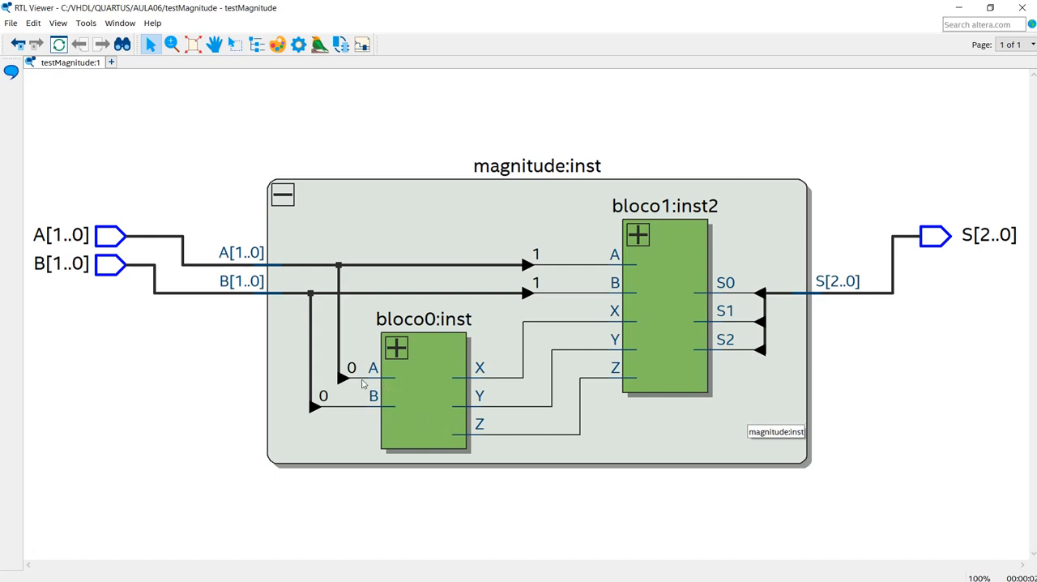
# - Trace the A[1..0] and B[1..0] buses to their inputs on bloco0:inst and bloco1:inst2
pyautogui.click(421, 397)
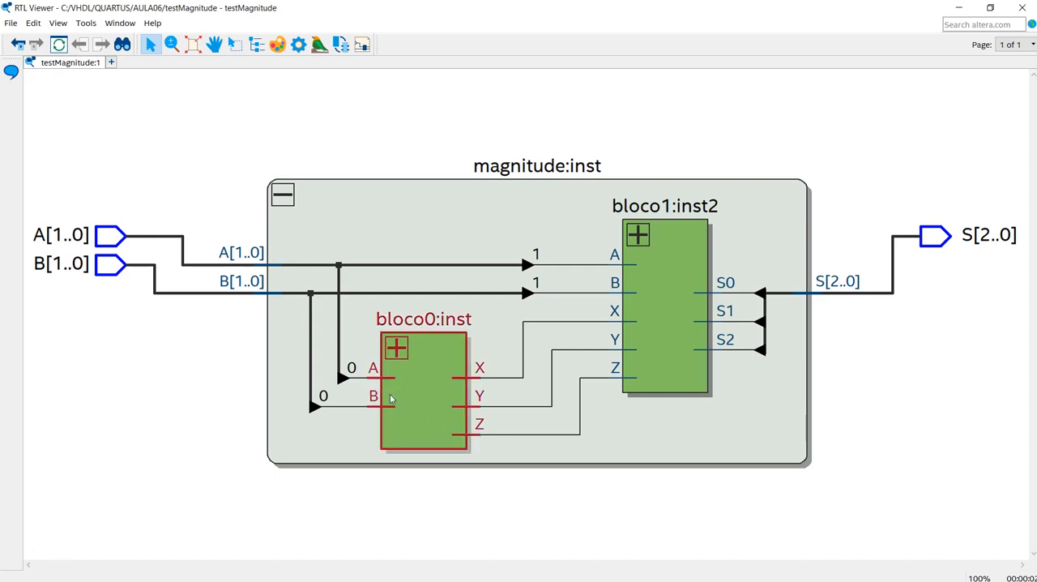
pyautogui.click(339, 355)
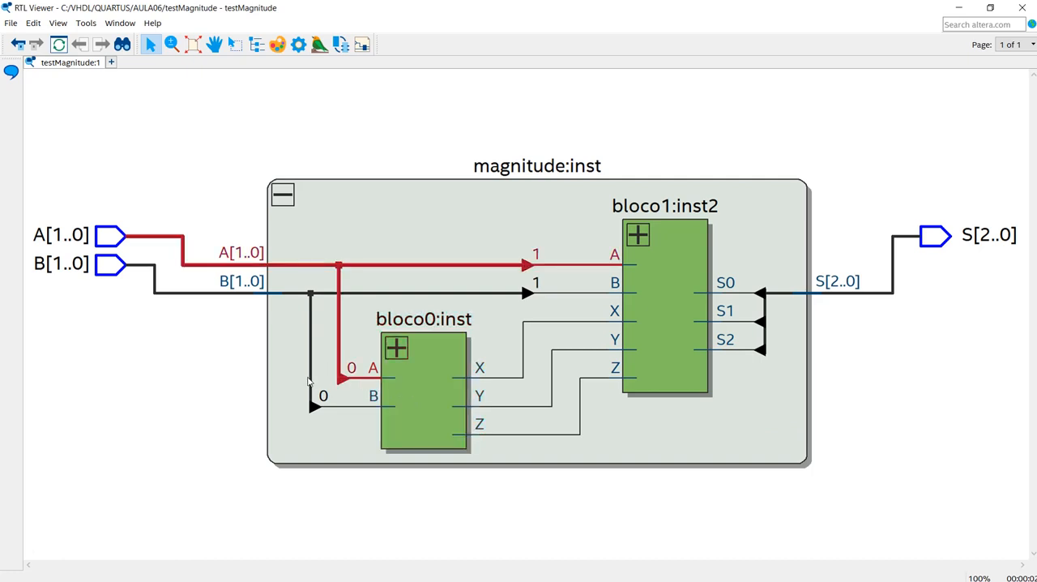
pyautogui.click(311, 385)
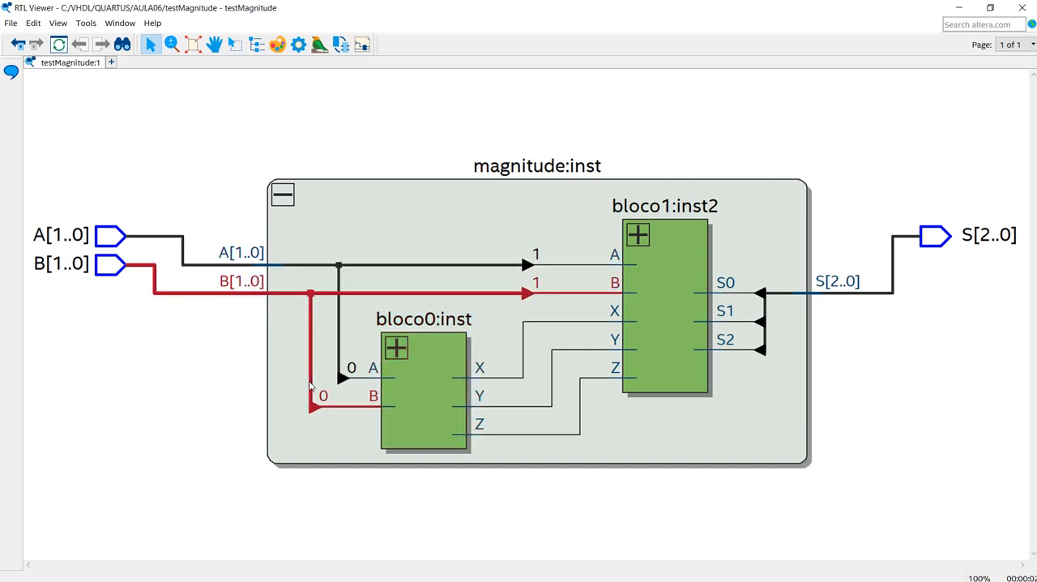
pyautogui.click(658, 301)
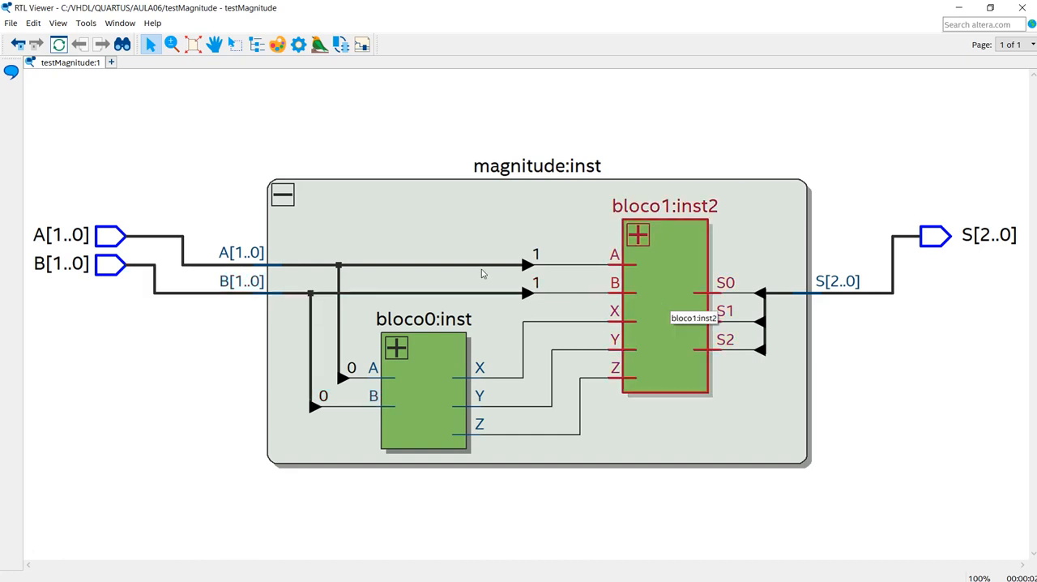
pyautogui.click(510, 266)
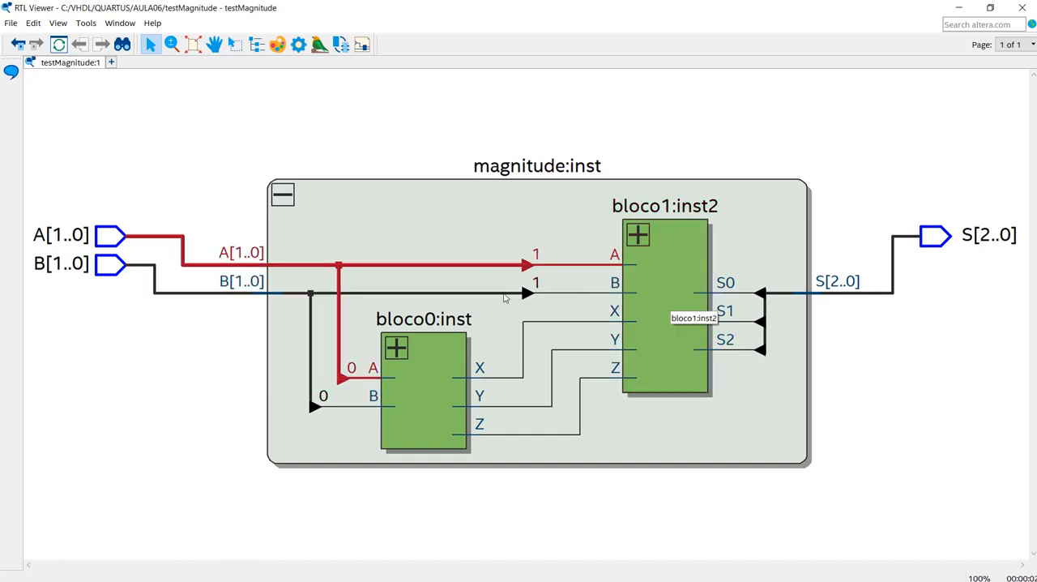
pyautogui.click(505, 294)
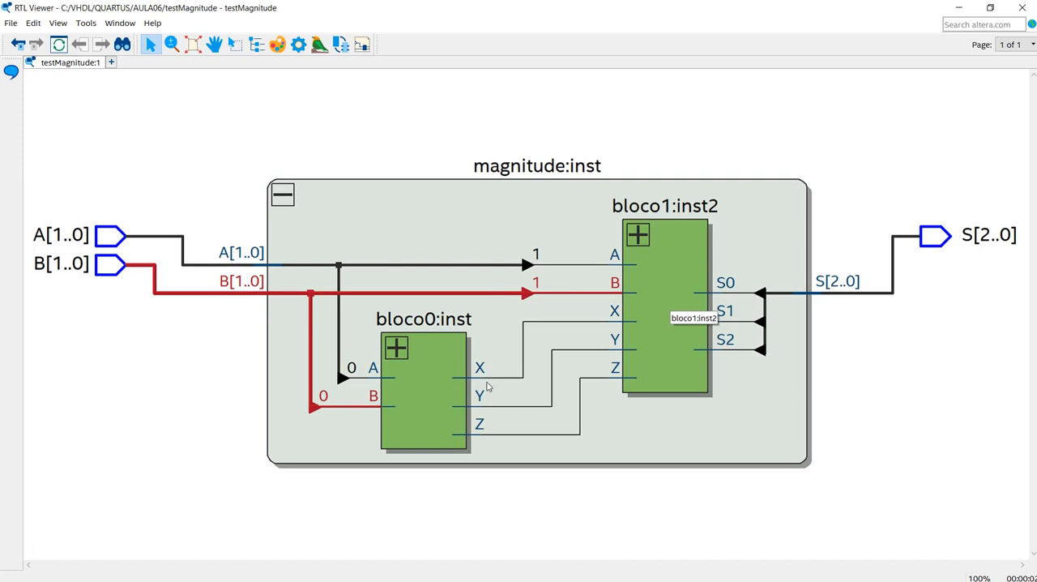
# - Trace the X, Y and Z nets from bloco0:inst to bloco1:inst2, and examine both blocks and the S[2..0] output
pyautogui.click(502, 379)
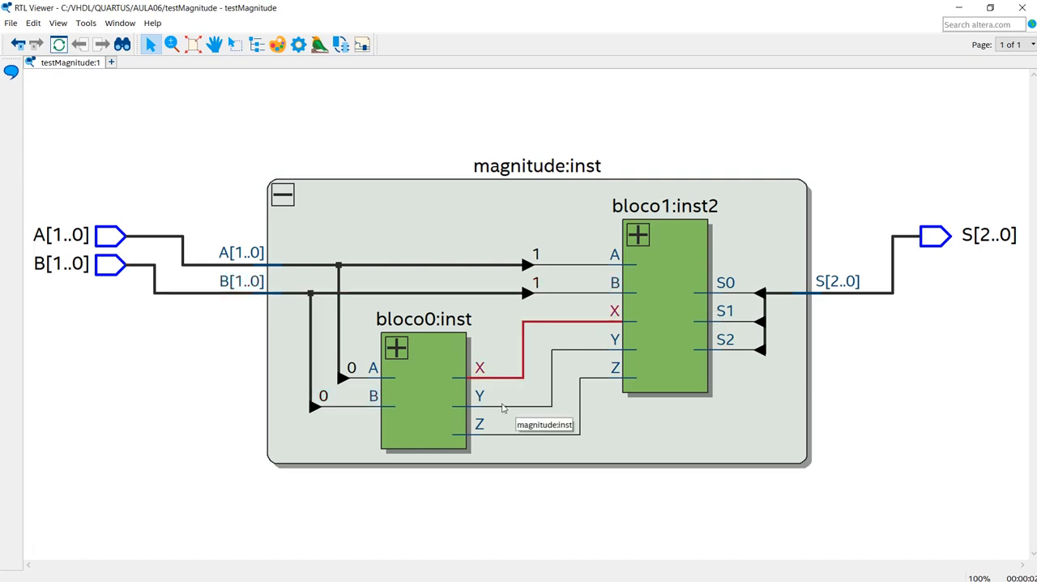
pyautogui.click(502, 406)
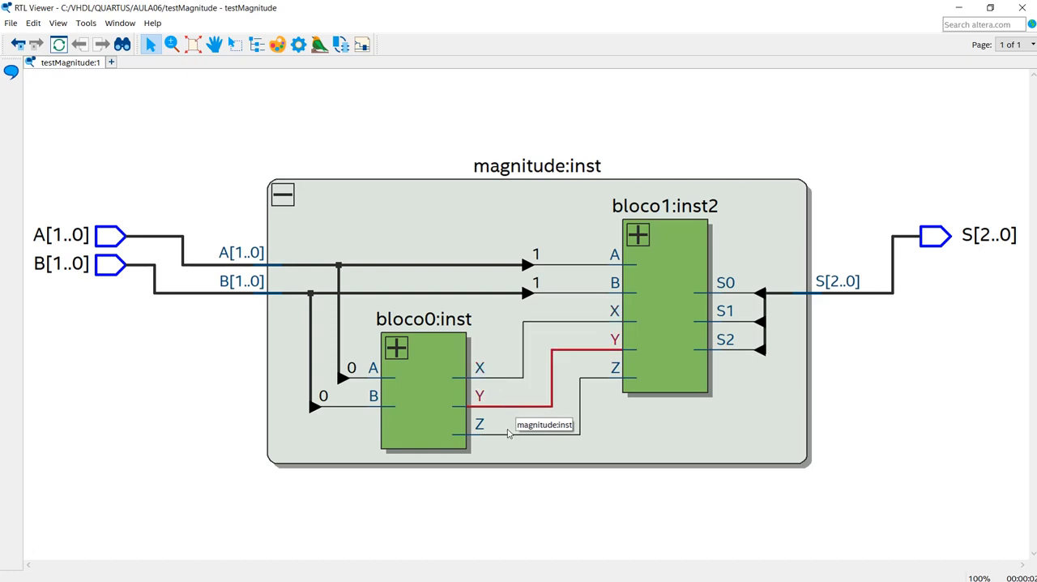
pyautogui.click(511, 435)
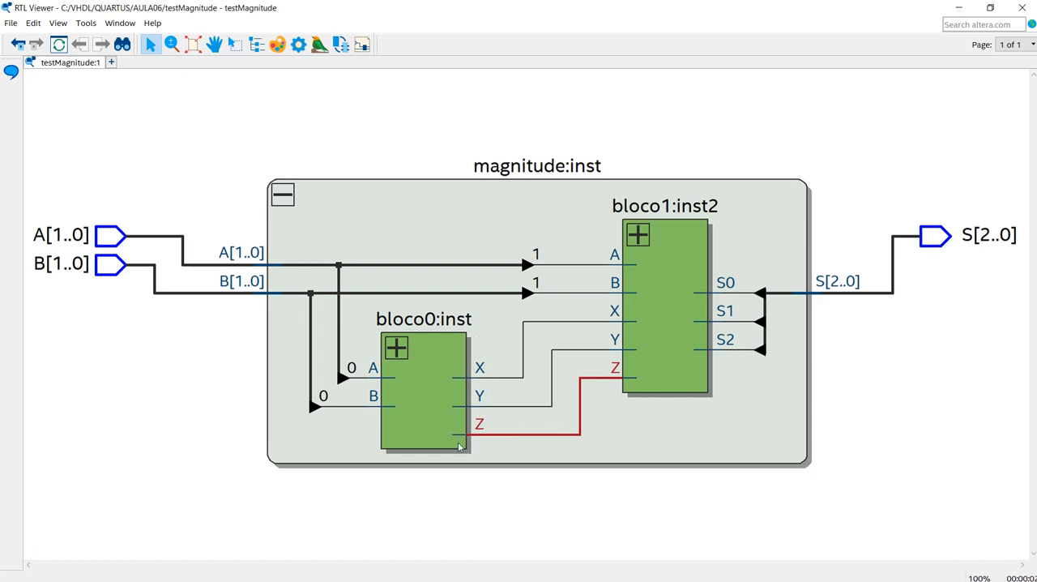
pyautogui.click(430, 375)
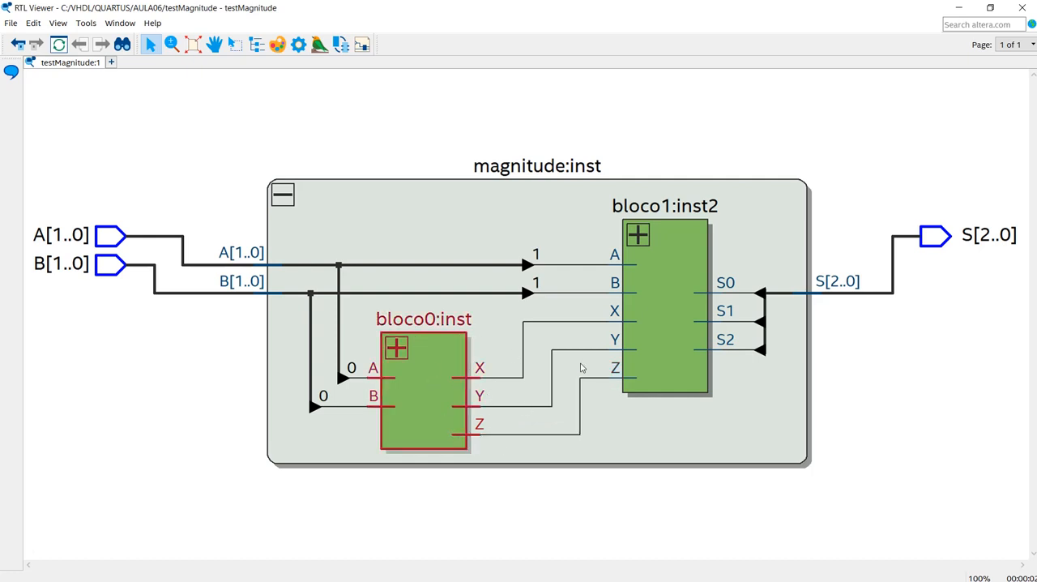
pyautogui.click(663, 342)
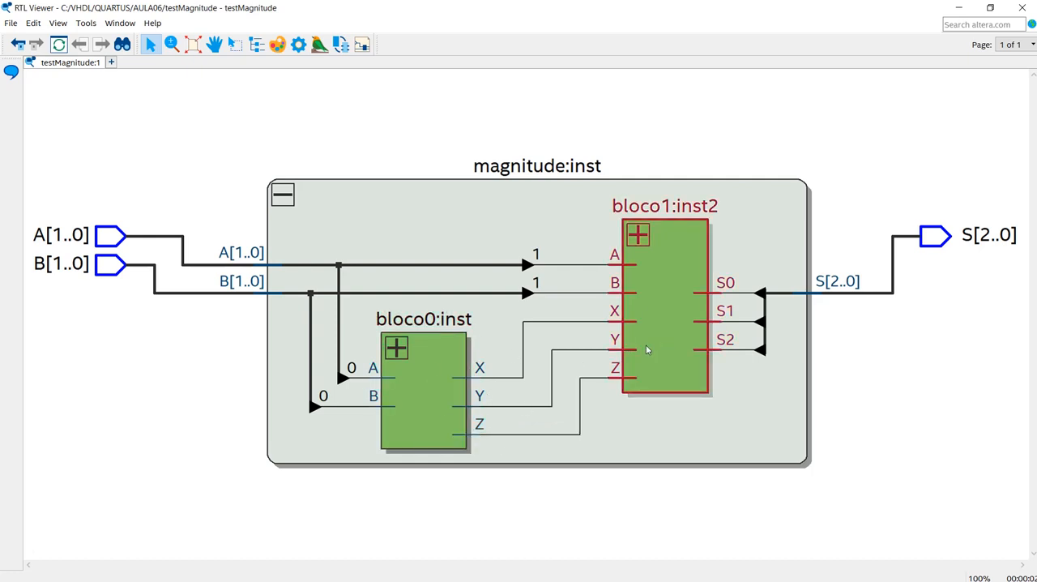
pyautogui.click(689, 434)
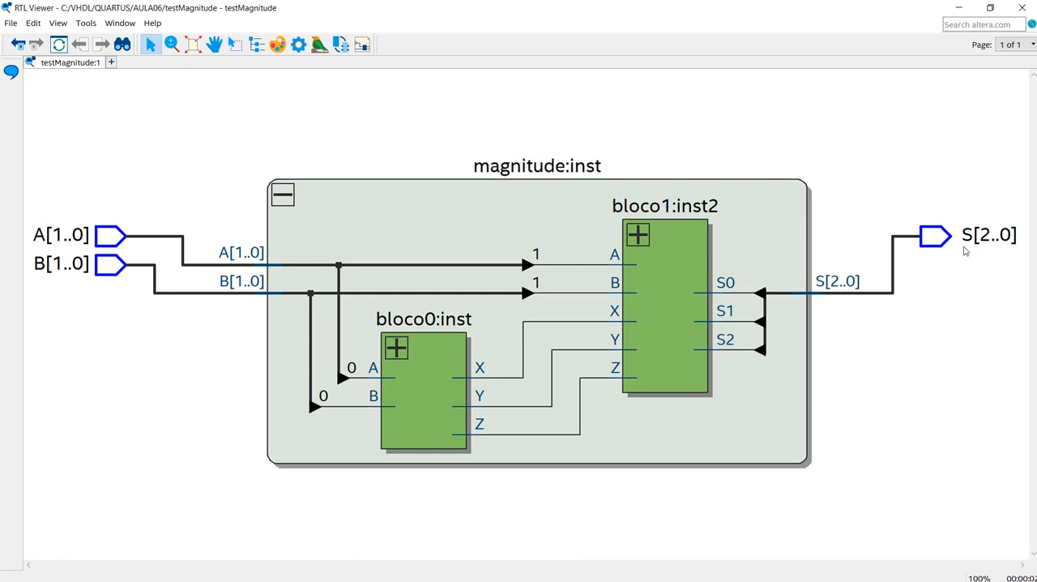
pyautogui.click(936, 243)
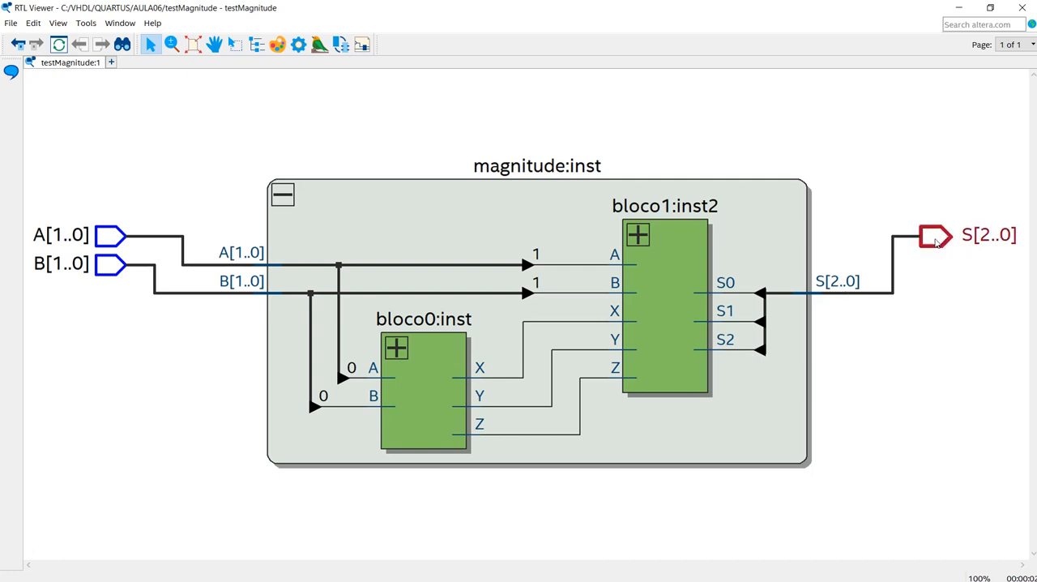
pyautogui.click(706, 419)
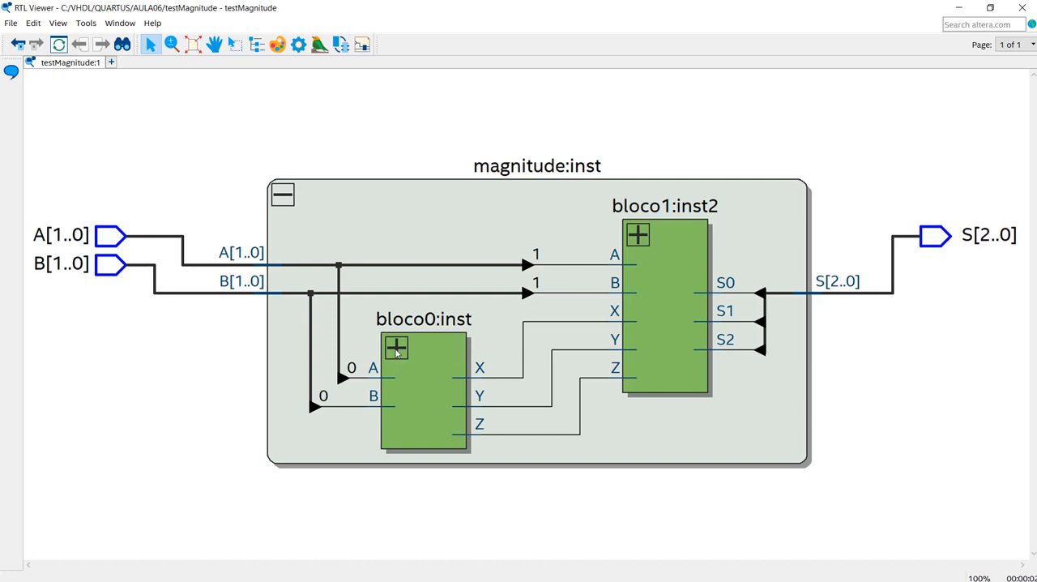
# - Expand bloco0:inst and bloco1:inst2 to their logic gates and fit the full circuit in view
pyautogui.click(397, 349)
pyautogui.click(191, 45)
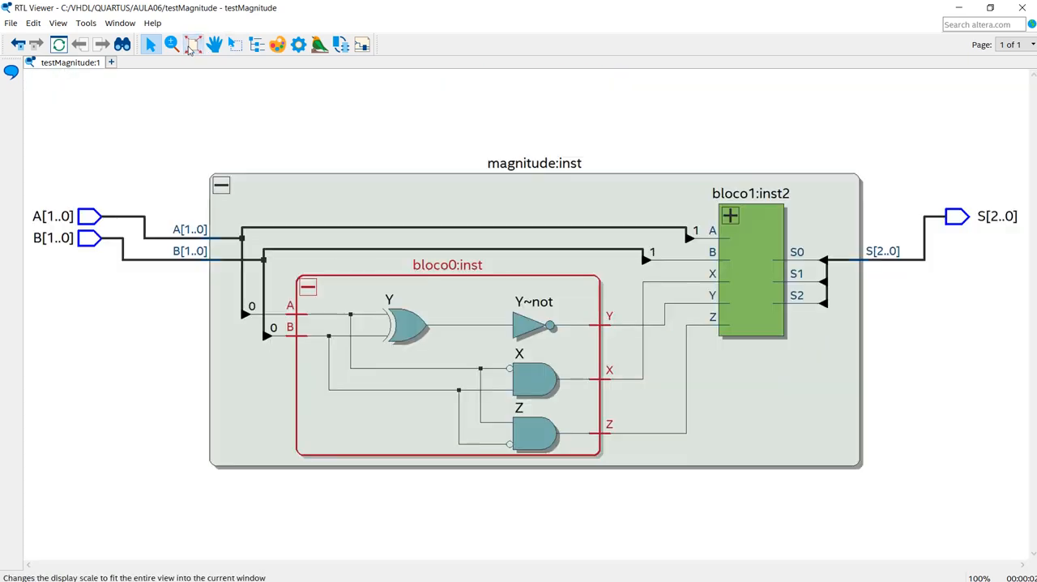
pyautogui.click(736, 220)
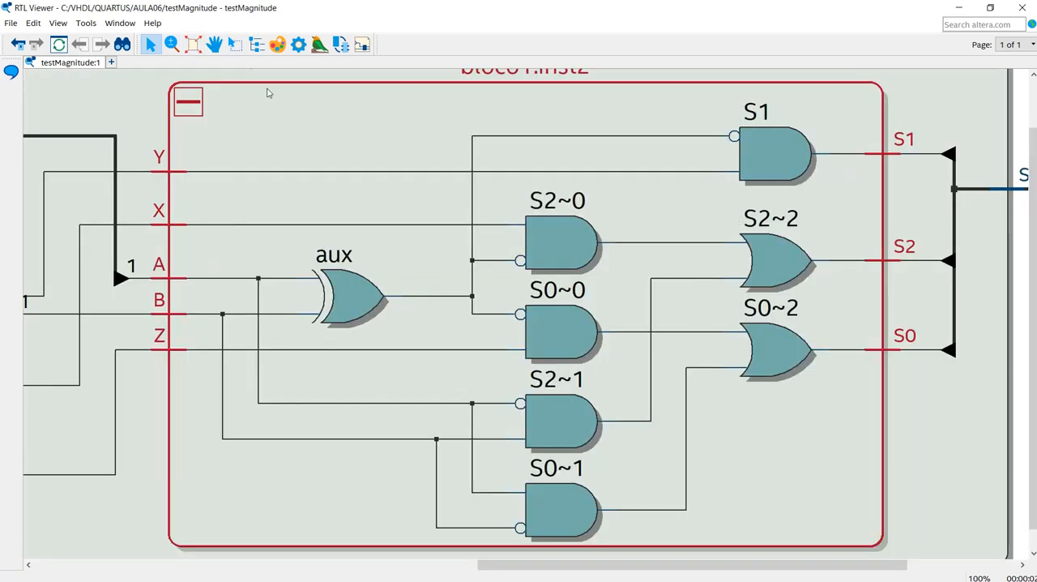
pyautogui.click(192, 45)
pyautogui.click(392, 135)
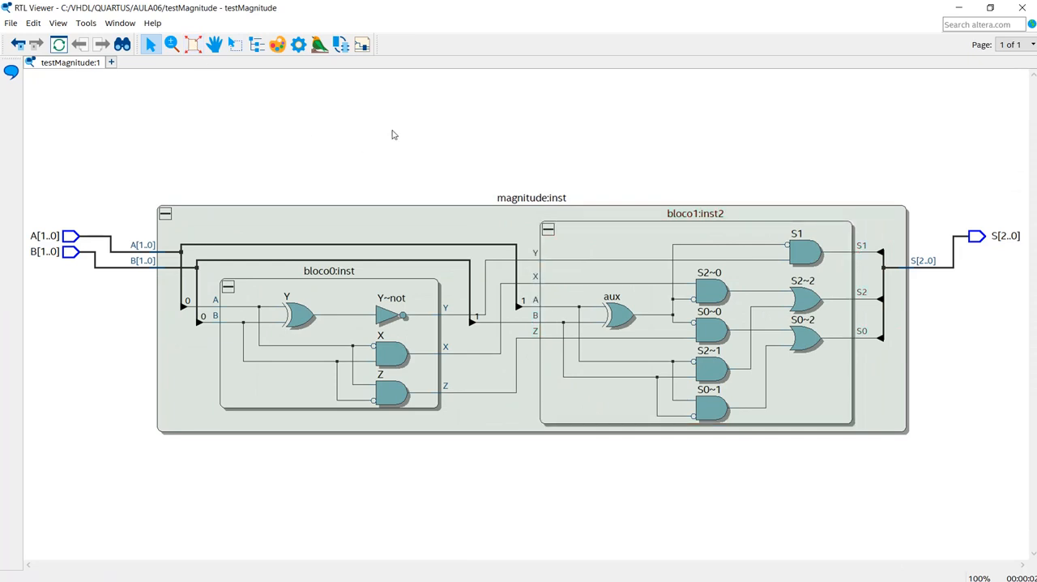
# - Trace the X net through gates S2~0 and S2~2 to output S2, and the Y net through gate S1 to output S1
pyautogui.click(562, 285)
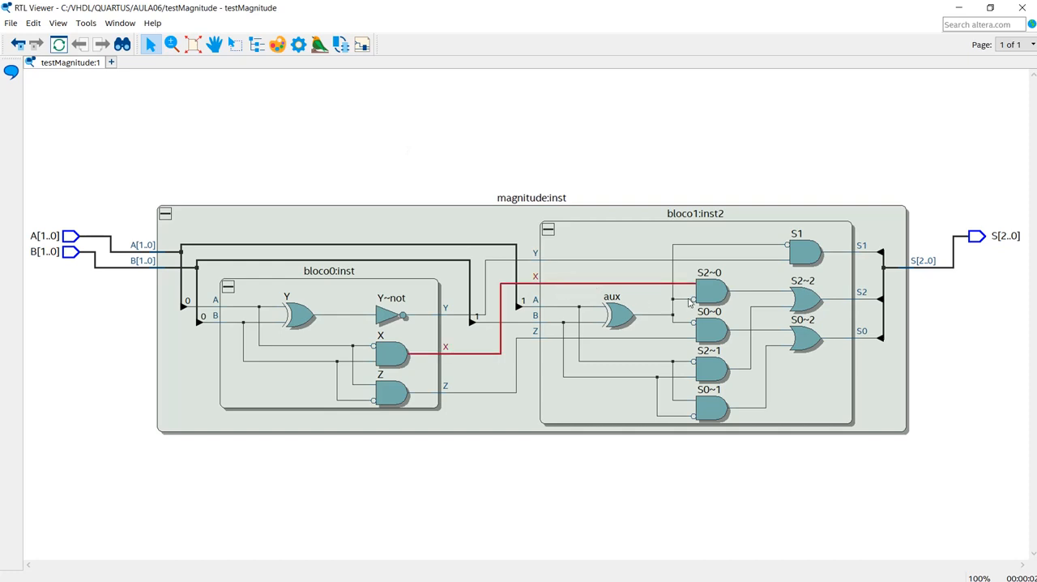
pyautogui.click(762, 291)
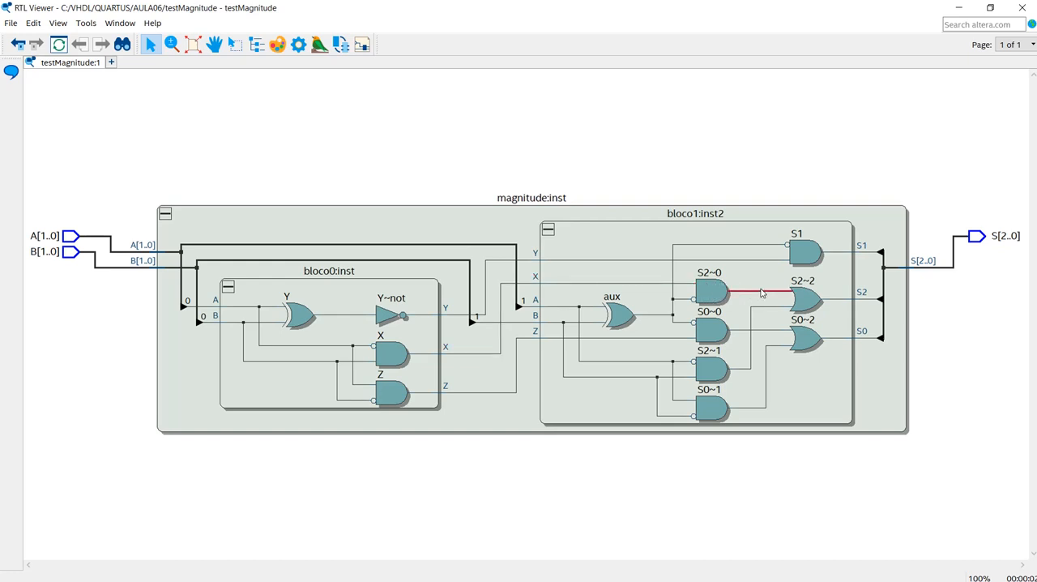
pyautogui.click(847, 302)
pyautogui.click(559, 260)
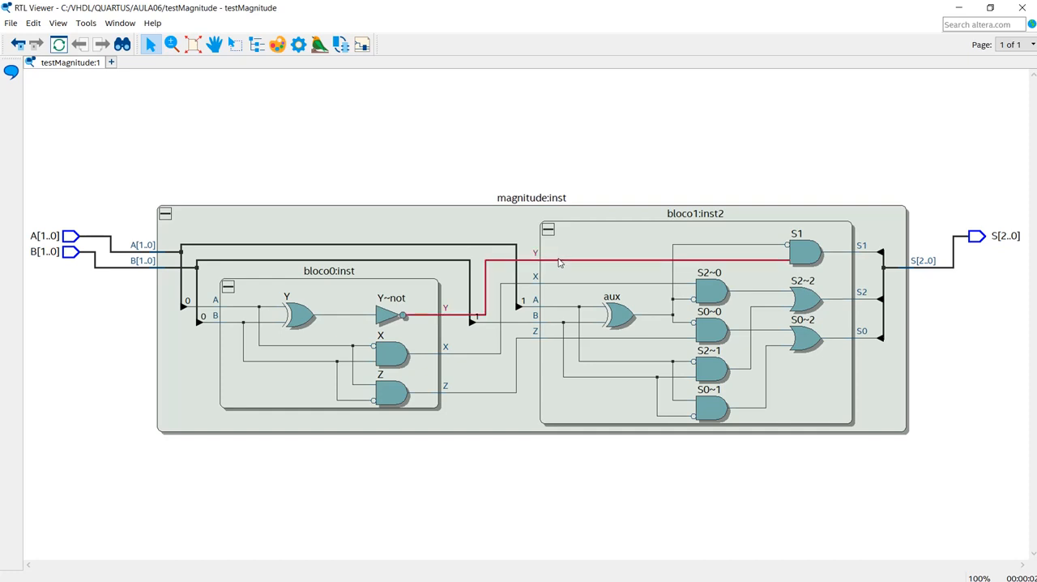
pyautogui.click(805, 259)
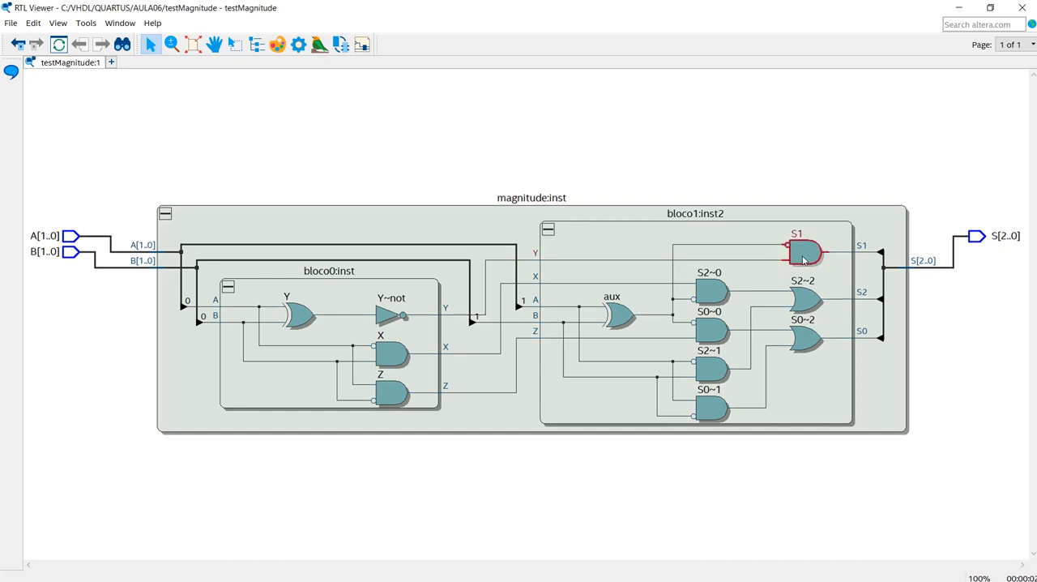
pyautogui.click(847, 256)
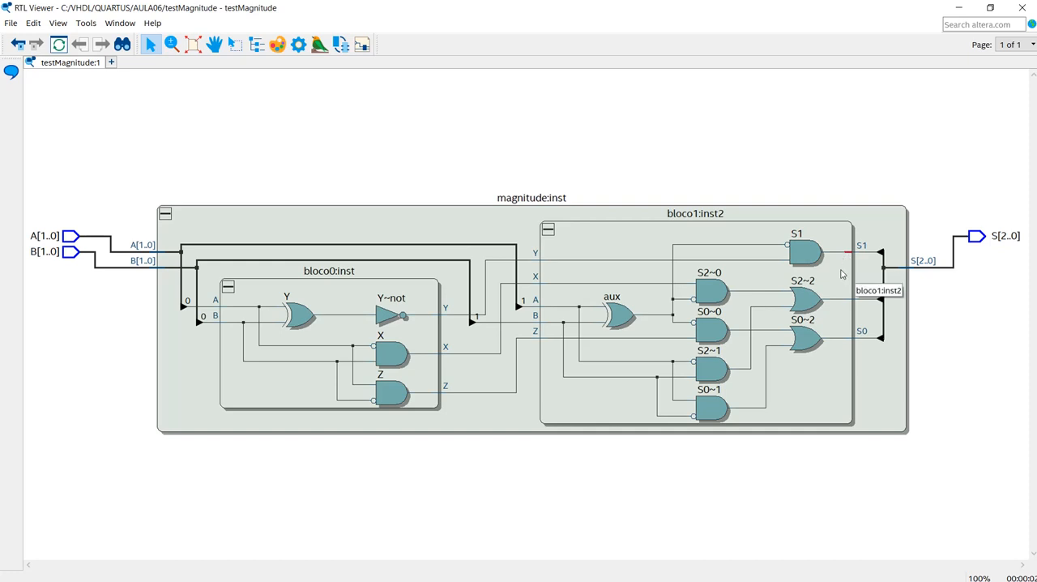
# - Trace the Z net through gates S0~0 and S0~2 towards output S0, and close the RTL Viewer
pyautogui.click(544, 340)
pyautogui.click(547, 341)
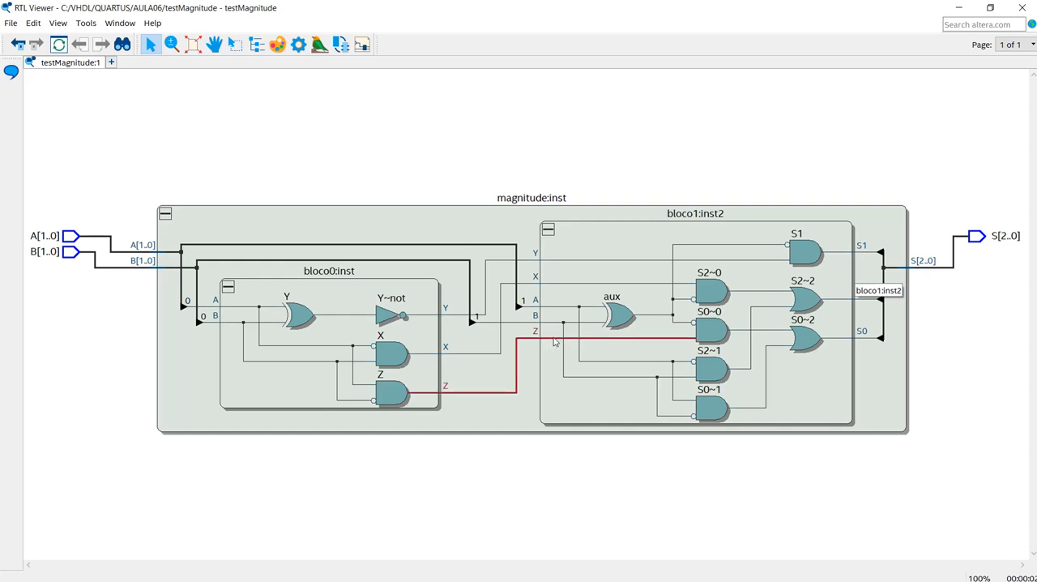
pyautogui.click(714, 334)
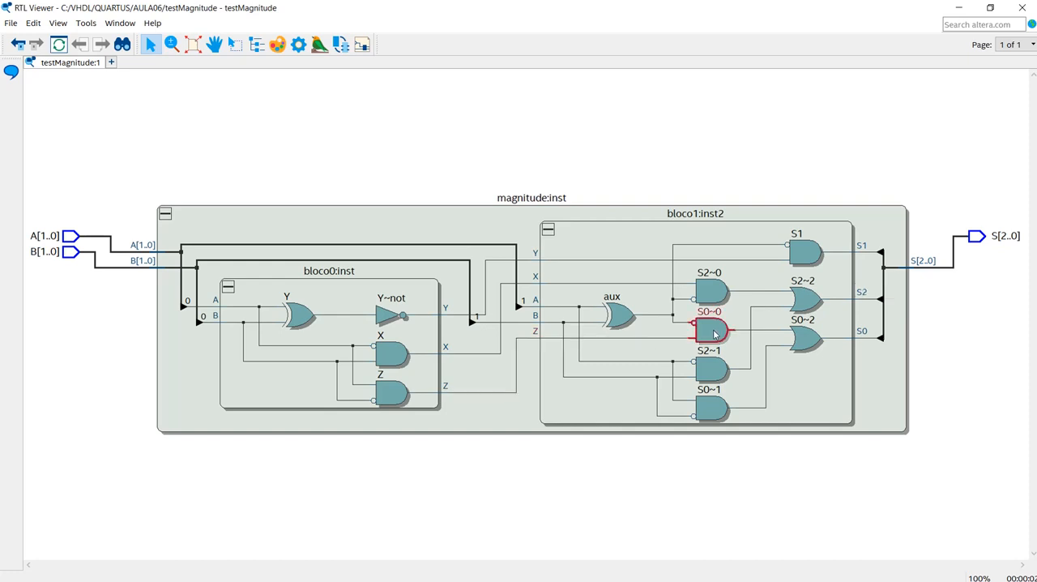
pyautogui.click(764, 331)
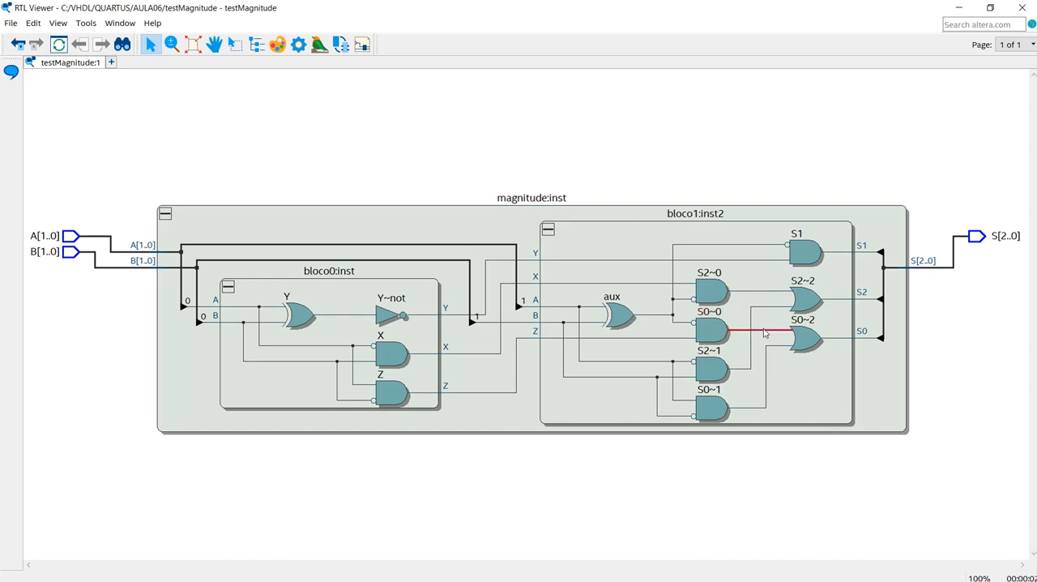
pyautogui.click(808, 346)
pyautogui.click(1022, 8)
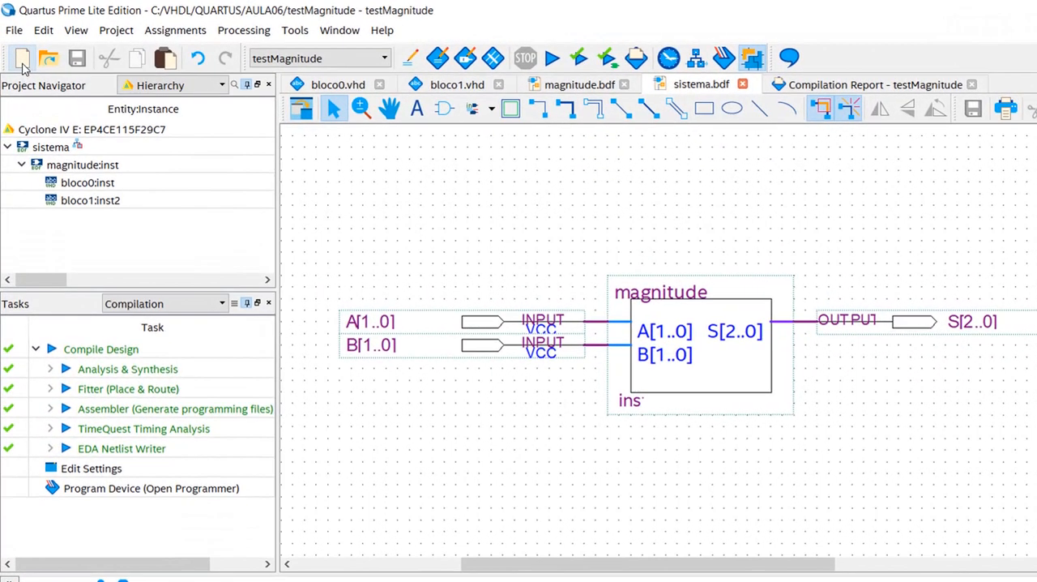
# - Create a new University Program VWF waveform file for the testMagnitude project
pyautogui.click(23, 69)
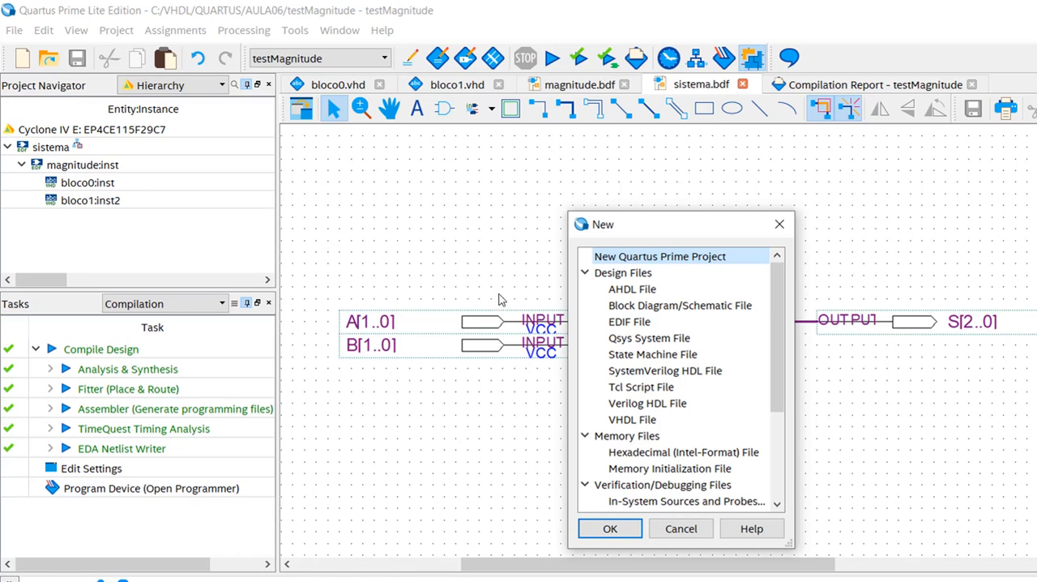
pyautogui.click(586, 274)
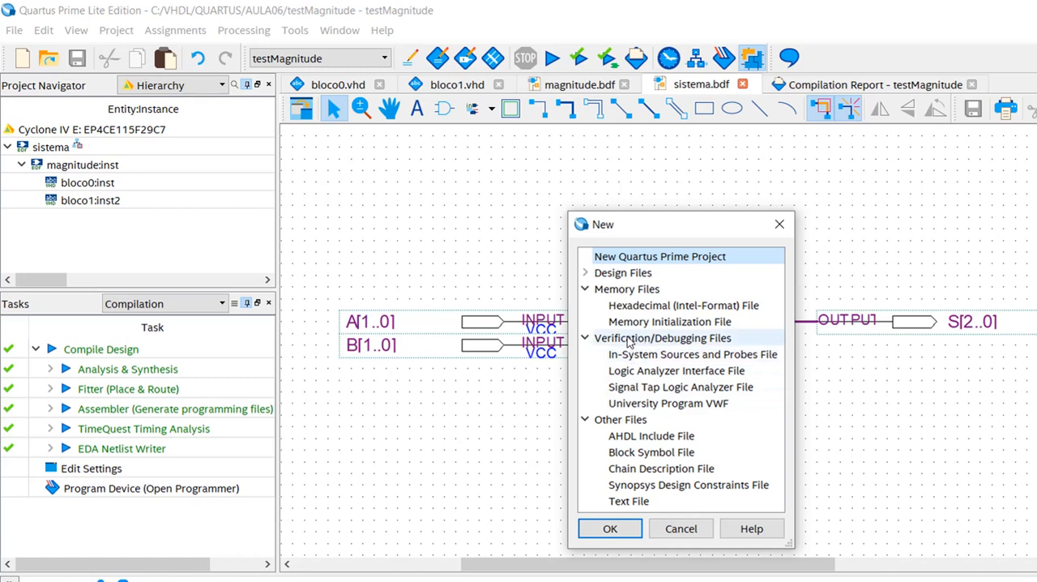
pyautogui.click(713, 409)
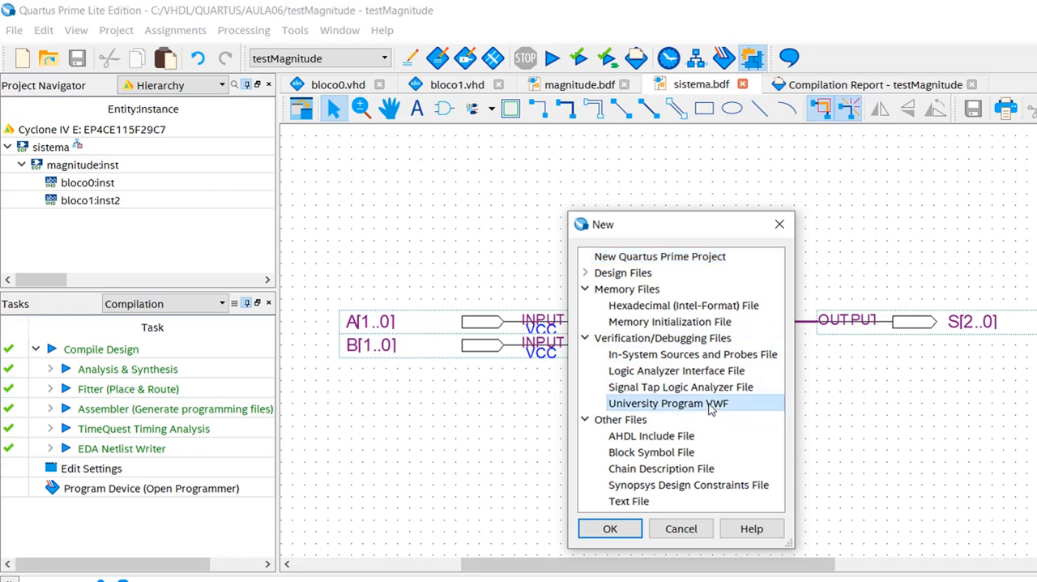
pyautogui.click(640, 528)
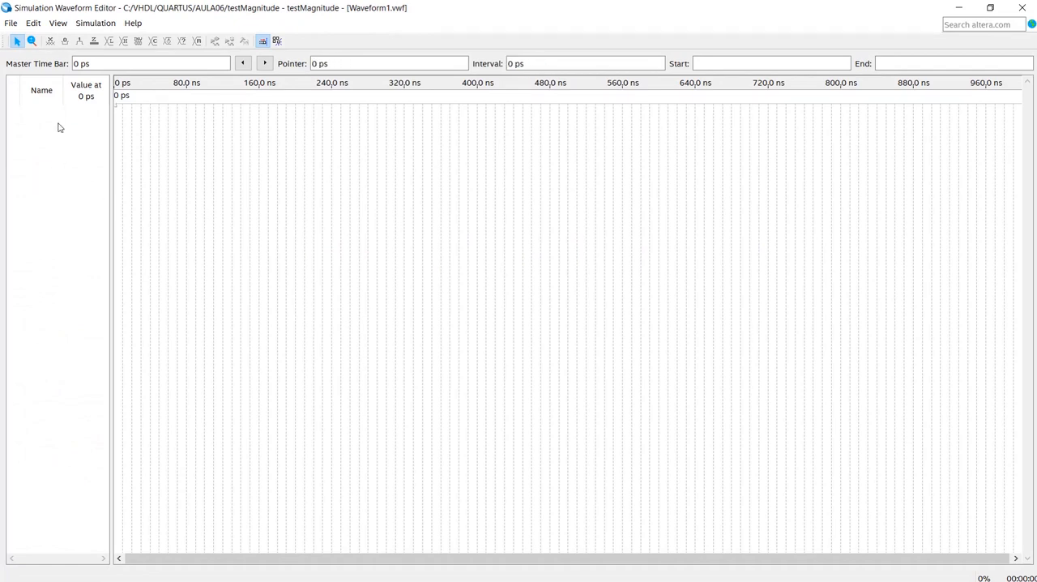
# - Insert all pin nodes found with the Node Finder's Pins: all filter into the waveform
pyautogui.rightClick(53, 186)
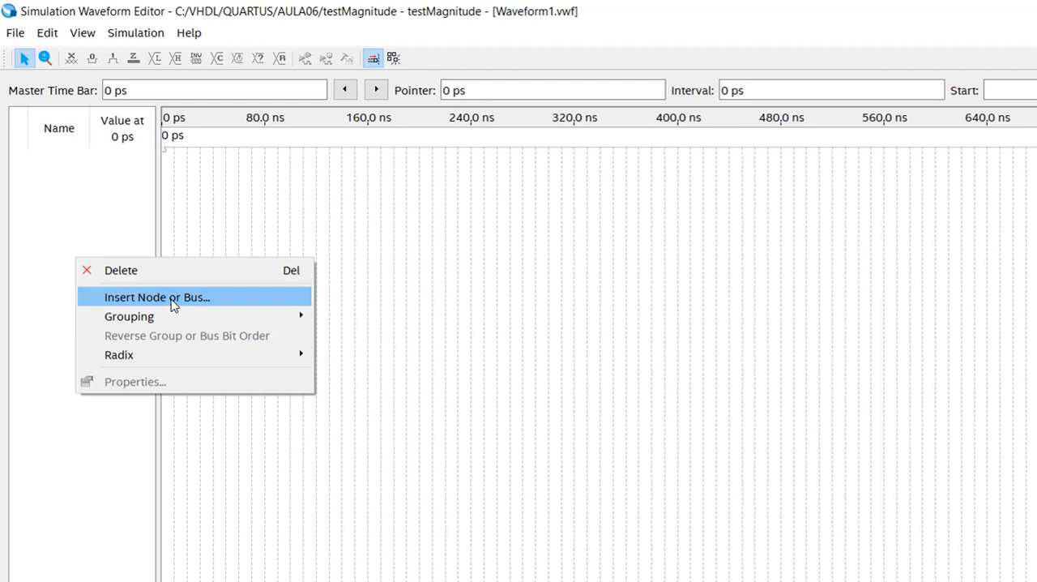
pyautogui.click(172, 305)
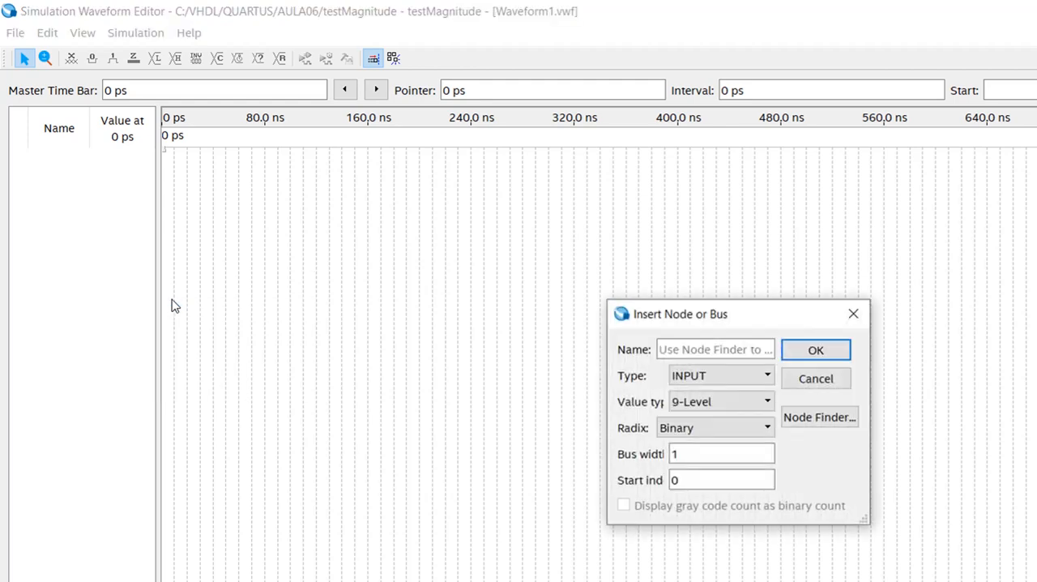
pyautogui.click(820, 418)
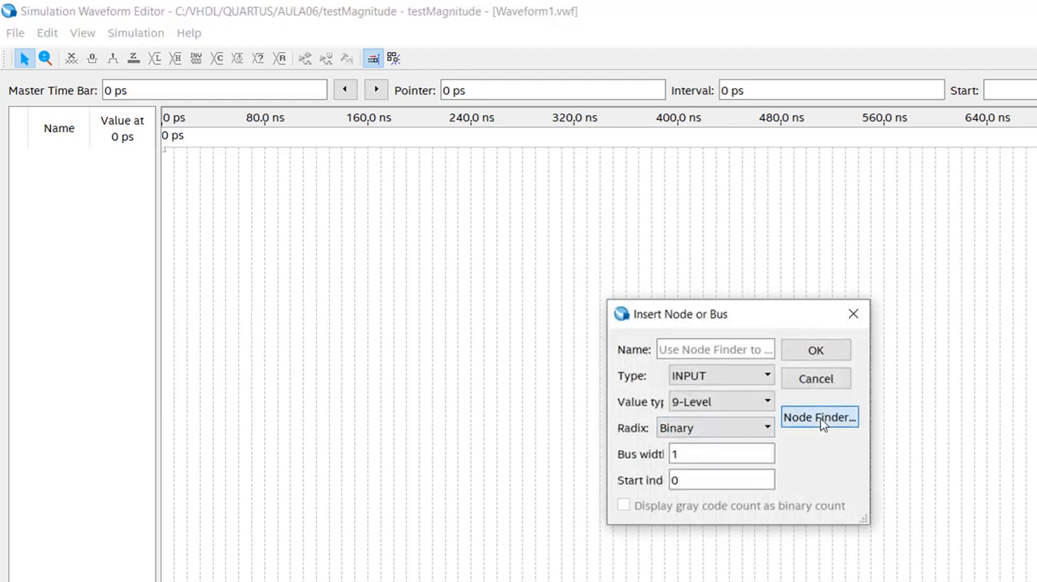
pyautogui.click(827, 336)
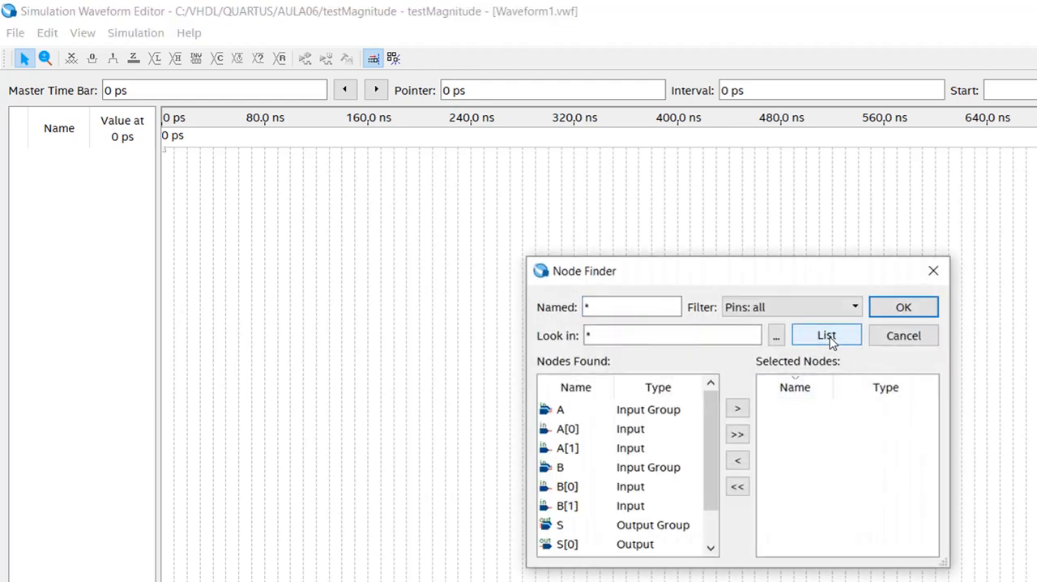
pyautogui.click(737, 436)
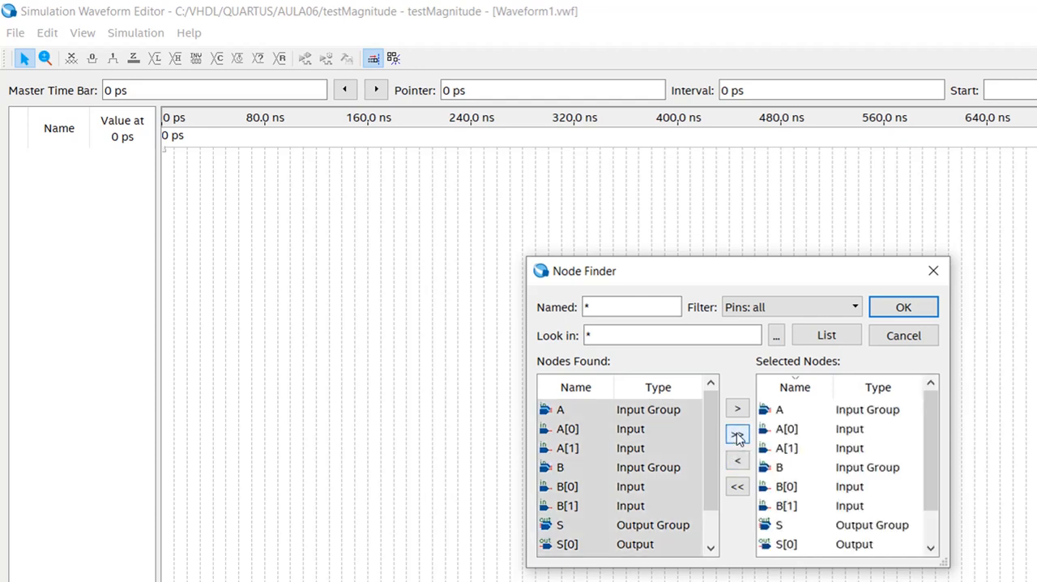
pyautogui.click(903, 308)
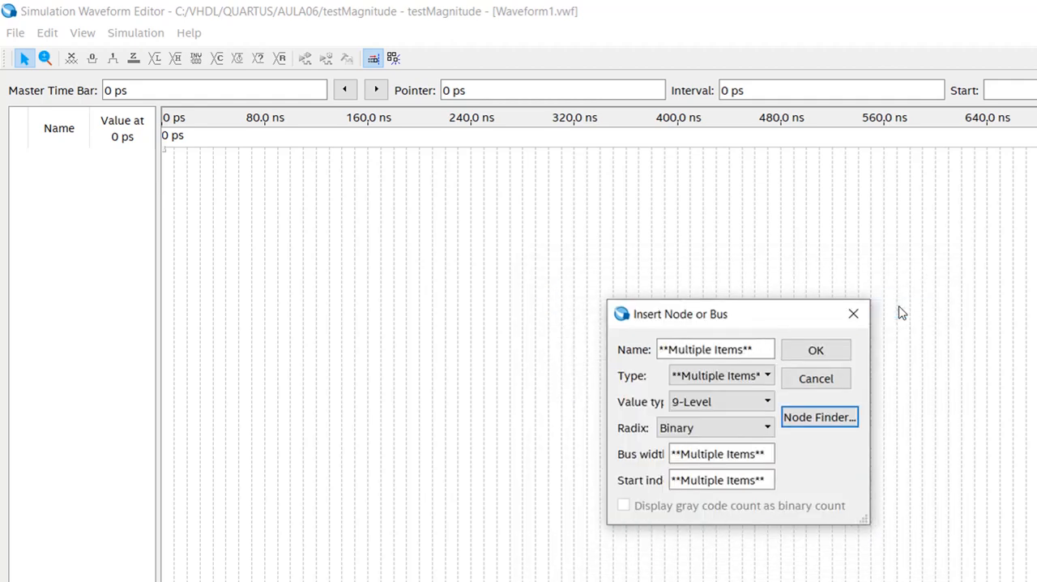
pyautogui.click(816, 351)
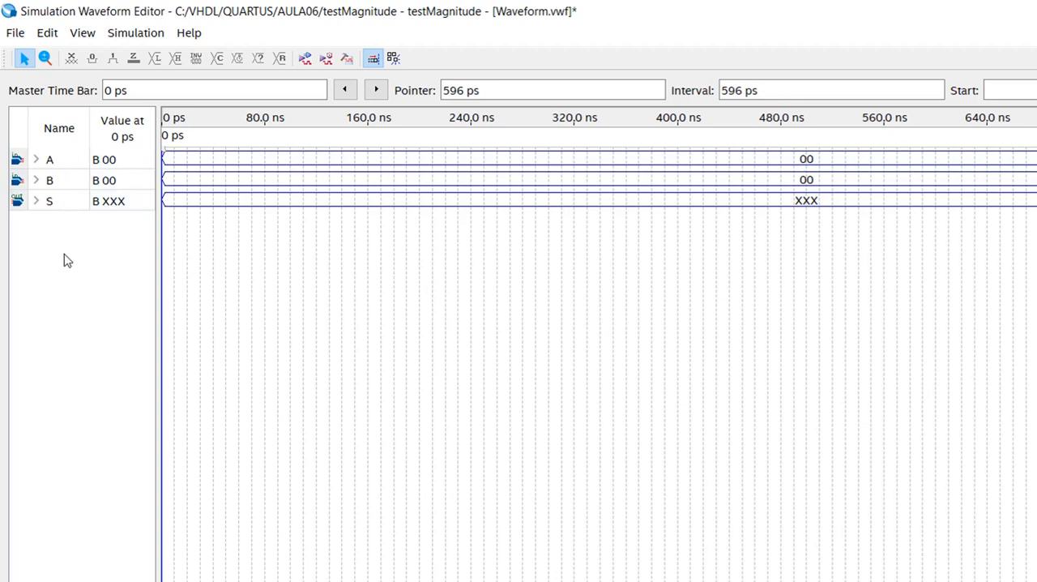
# - Set the radix of input buses A and B to Unsigned Decimal
pyautogui.rightClick(71, 165)
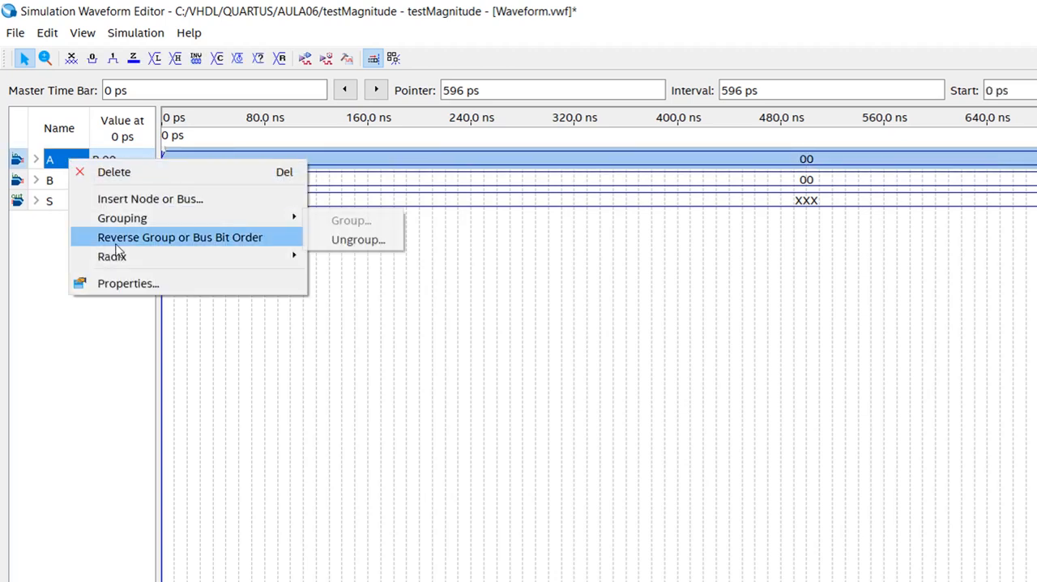
pyautogui.click(788, 162)
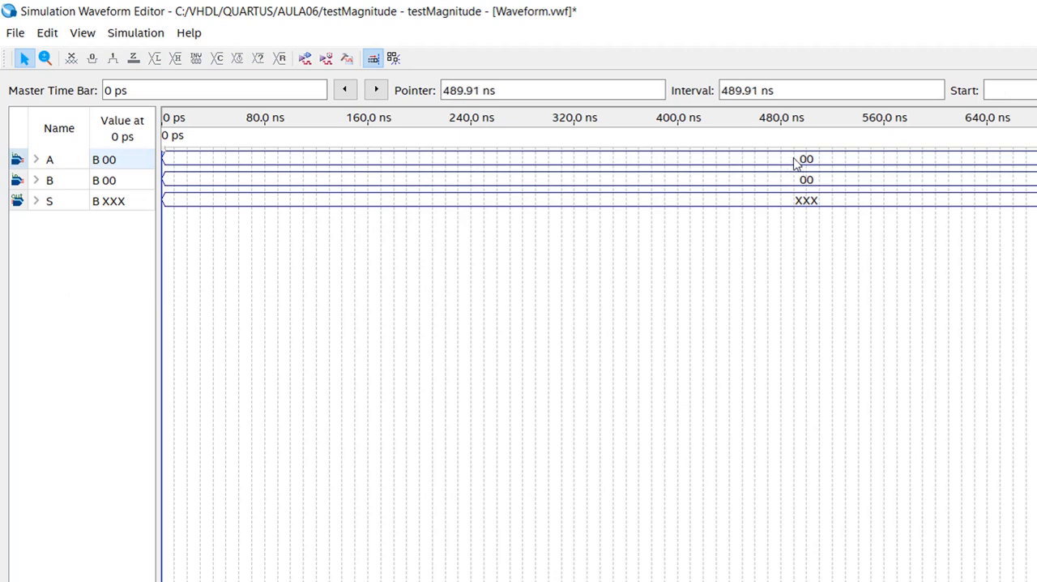
pyautogui.rightClick(70, 166)
pyautogui.moveTo(207, 265)
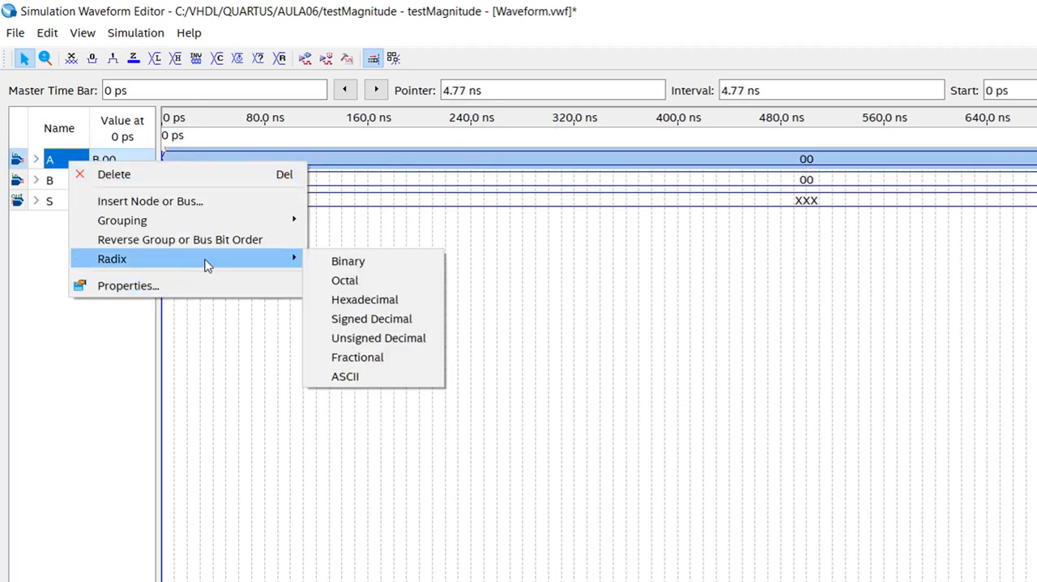
pyautogui.click(406, 344)
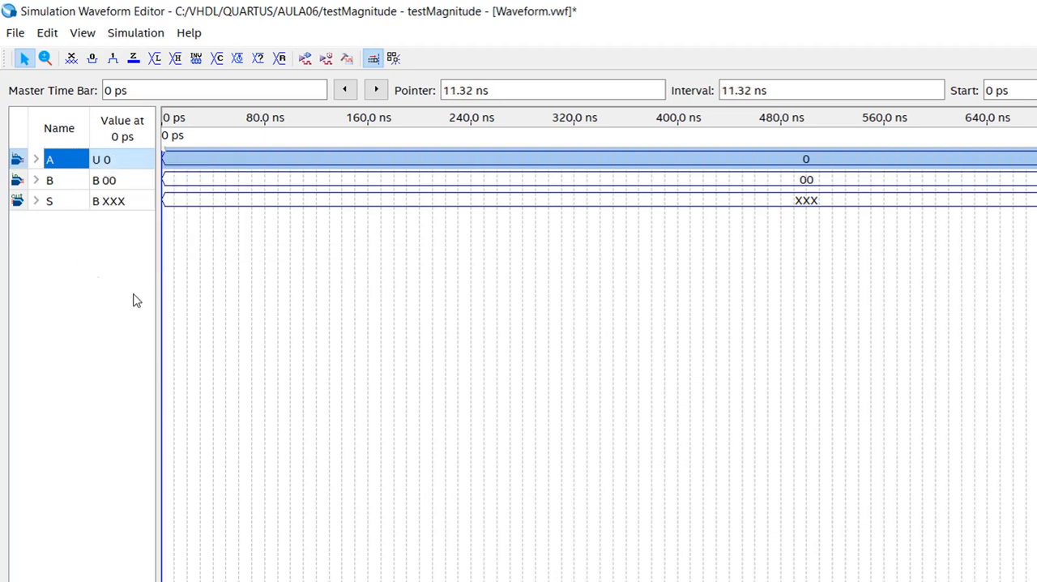
pyautogui.rightClick(71, 188)
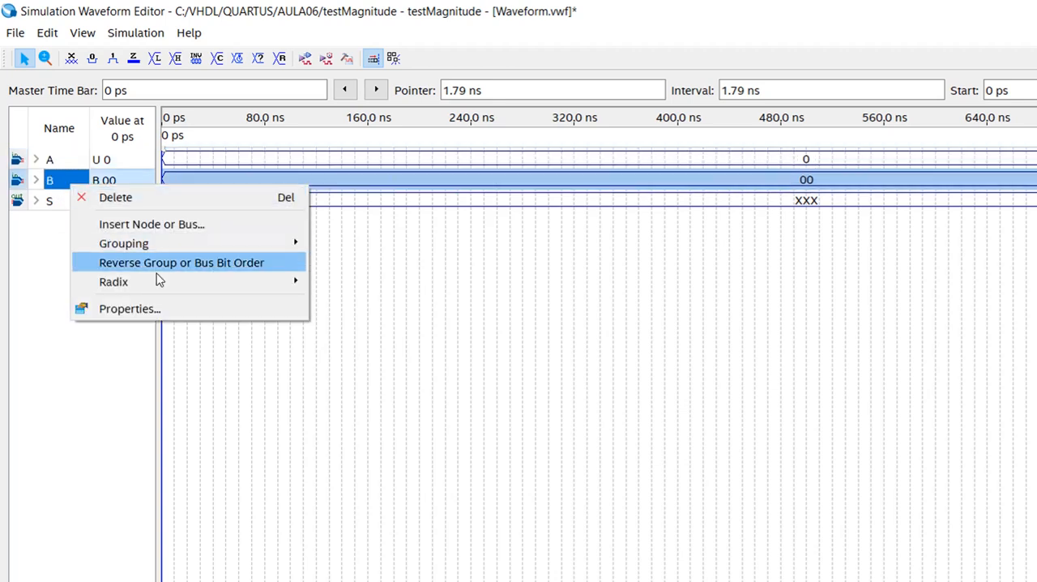
pyautogui.moveTo(250, 281)
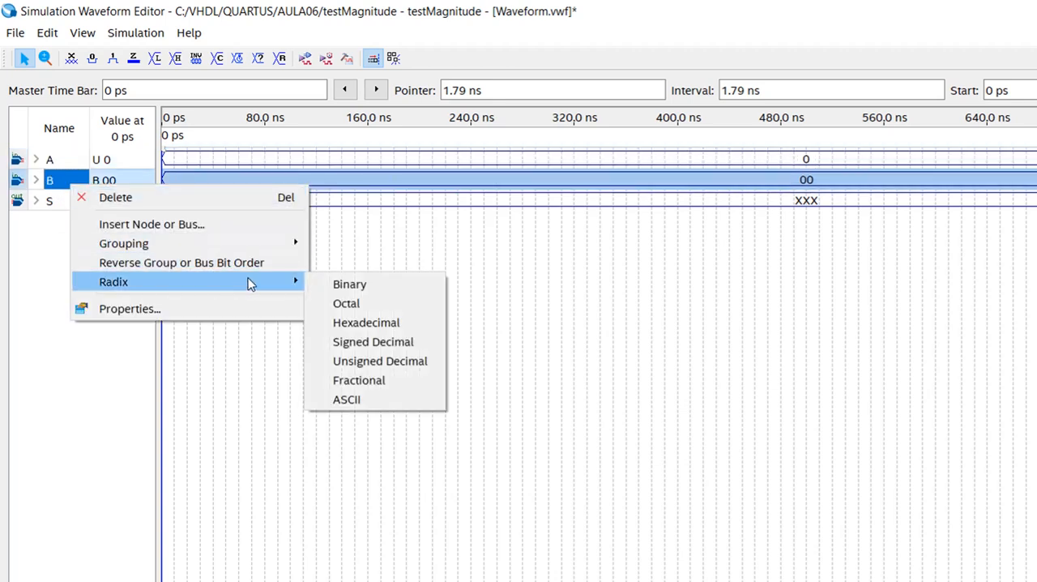
pyautogui.click(395, 362)
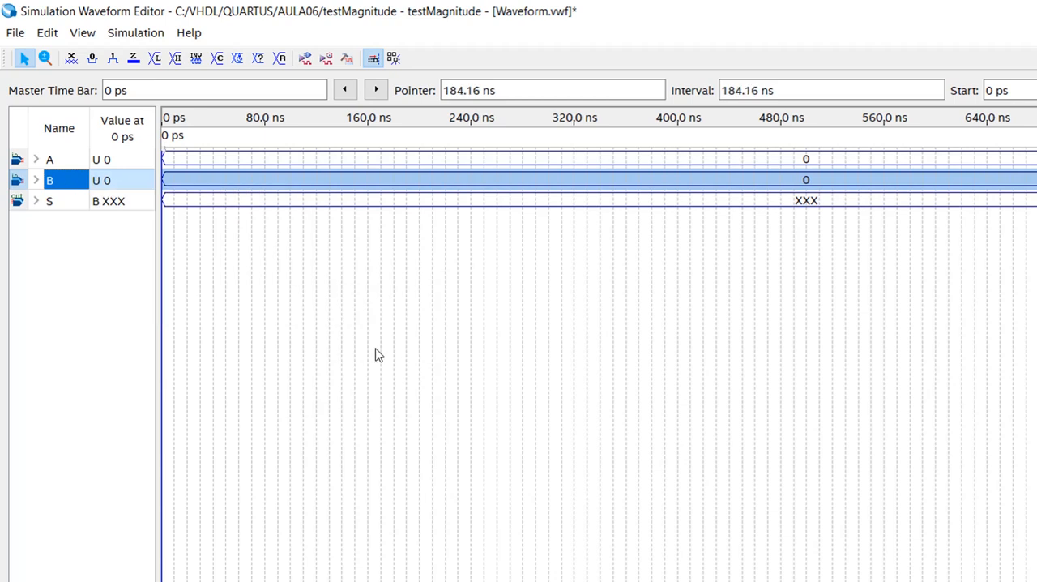
pyautogui.rightClick(68, 202)
pyautogui.moveTo(251, 298)
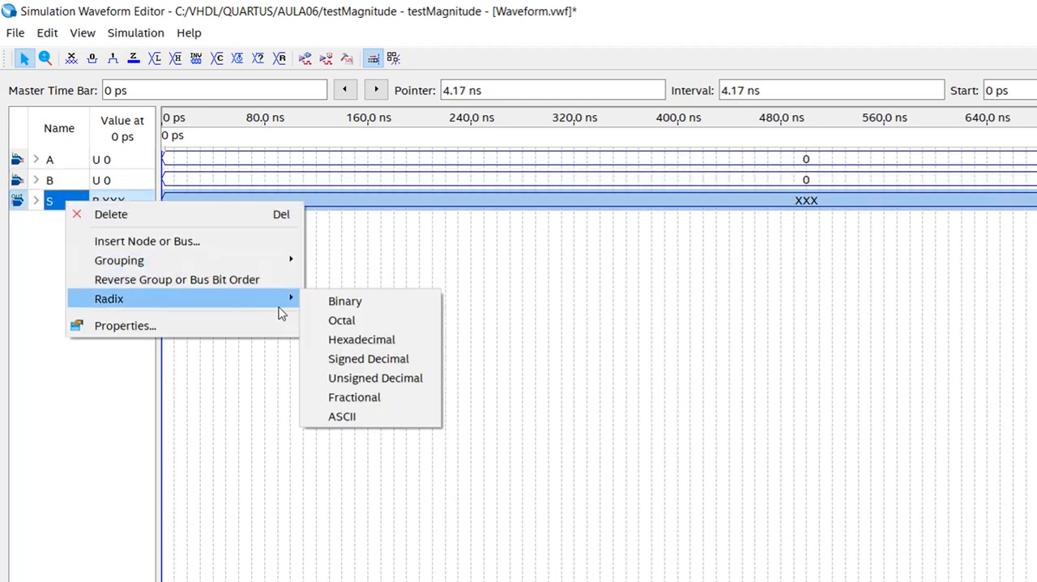
pyautogui.click(71, 410)
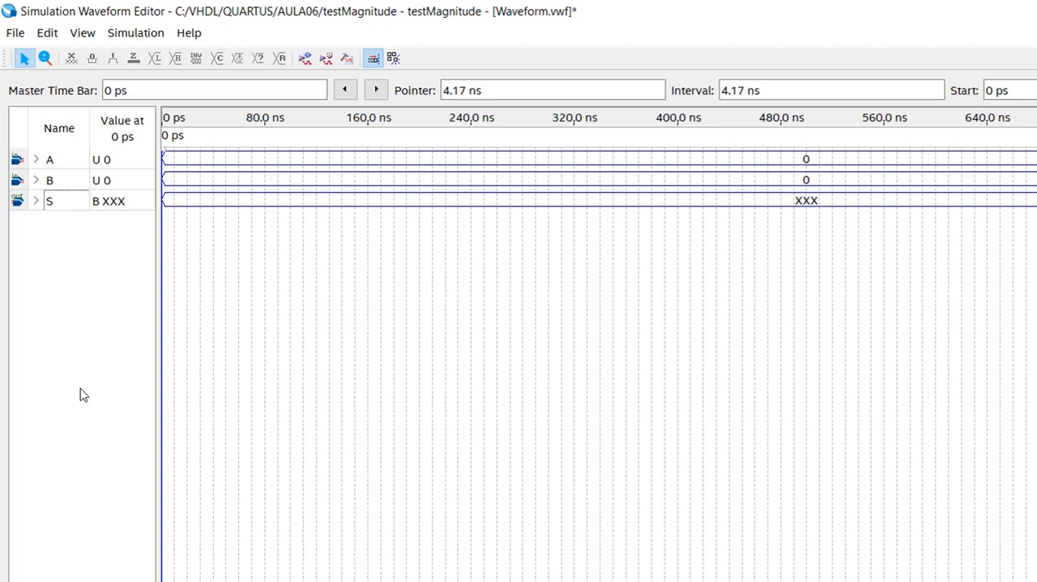
# - Apply a count value to input A with start value 3, counting every 1000 ns
pyautogui.click(68, 166)
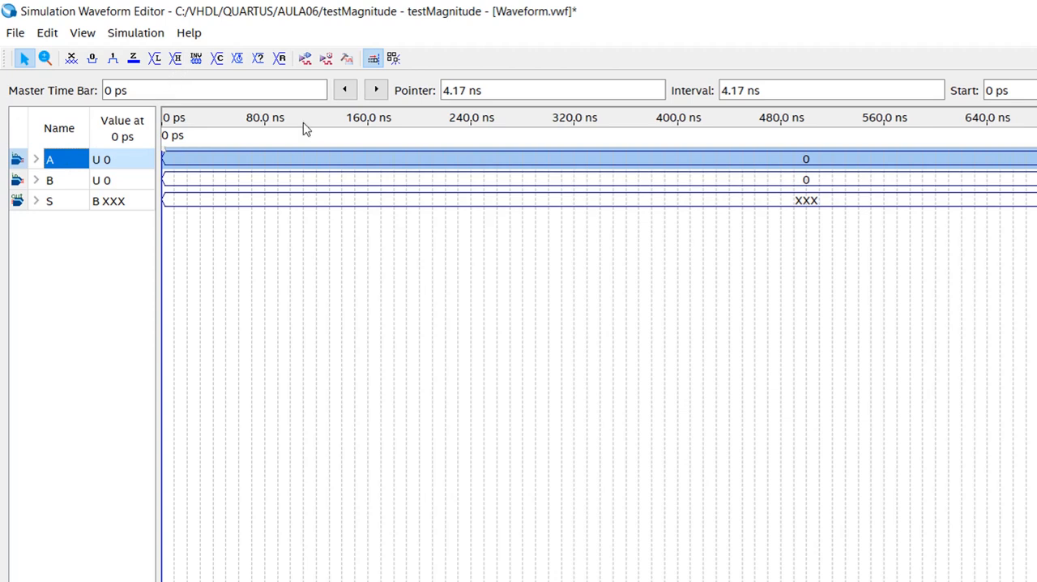
pyautogui.click(217, 58)
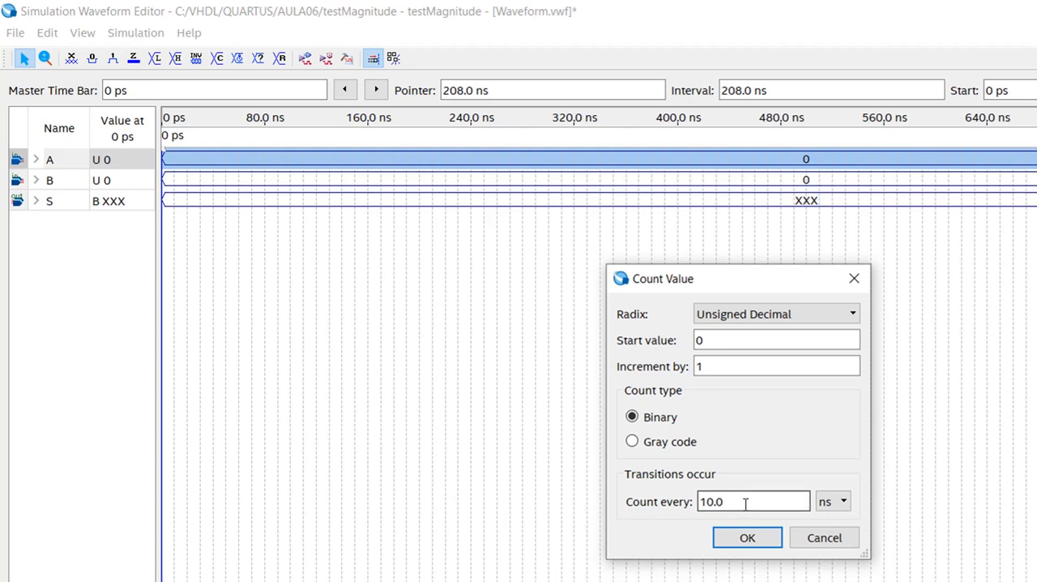
pyautogui.moveTo(746, 503); pyautogui.dragTo(641, 499)
pyautogui.write('1000')
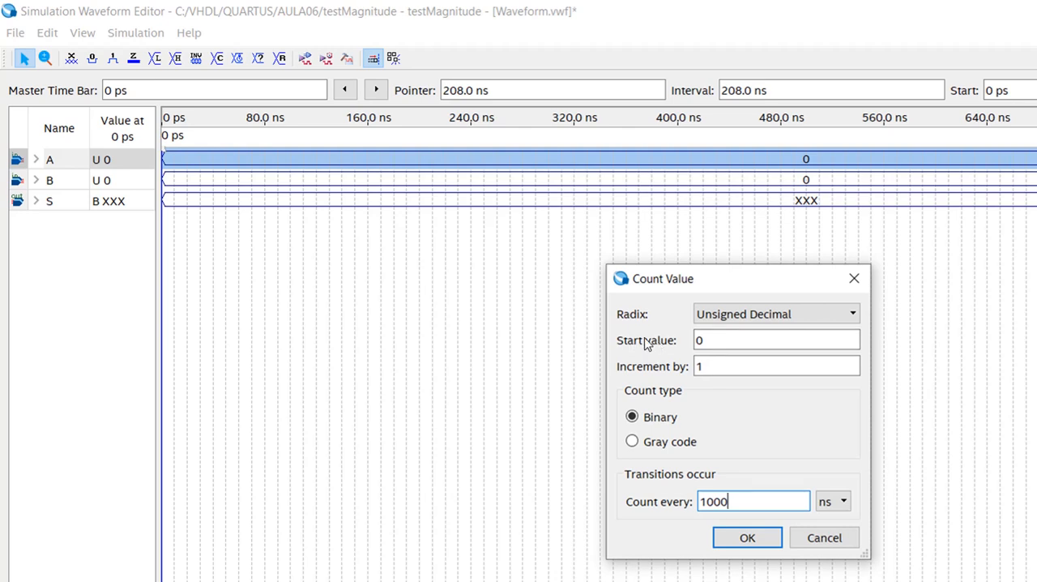
pyautogui.doubleClick(705, 340)
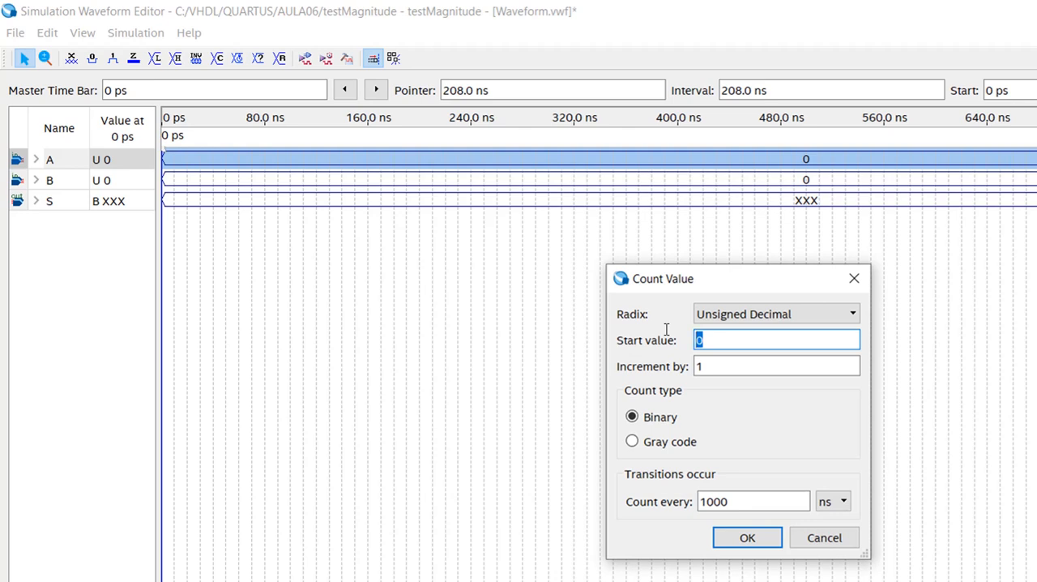
pyautogui.write('3')
pyautogui.click(740, 541)
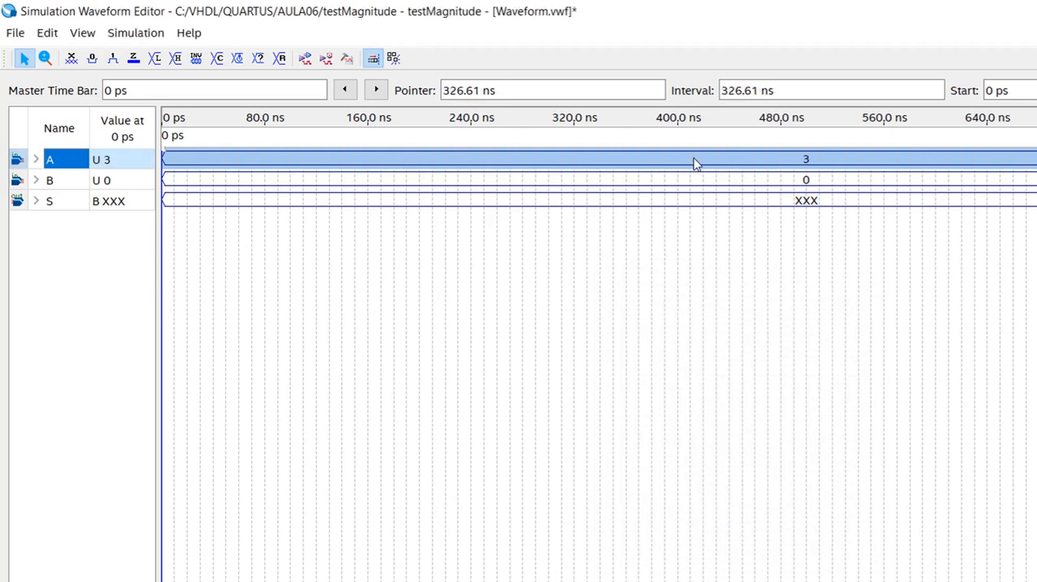
# - Change the count value of input A to start value 2
pyautogui.click(217, 59)
pyautogui.moveTo(722, 340); pyautogui.dragTo(649, 334)
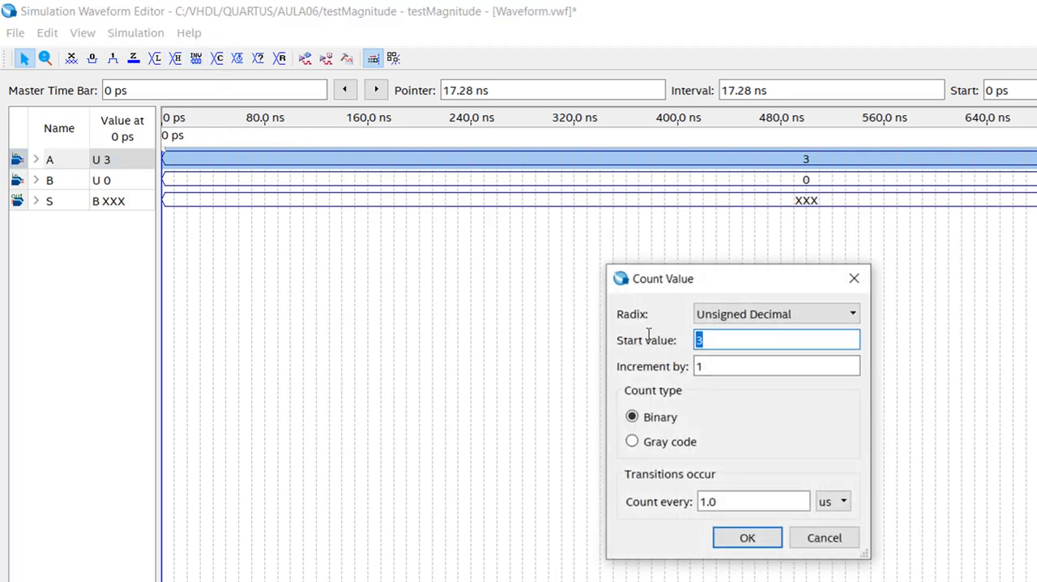
pyautogui.write('2')
pyautogui.click(745, 539)
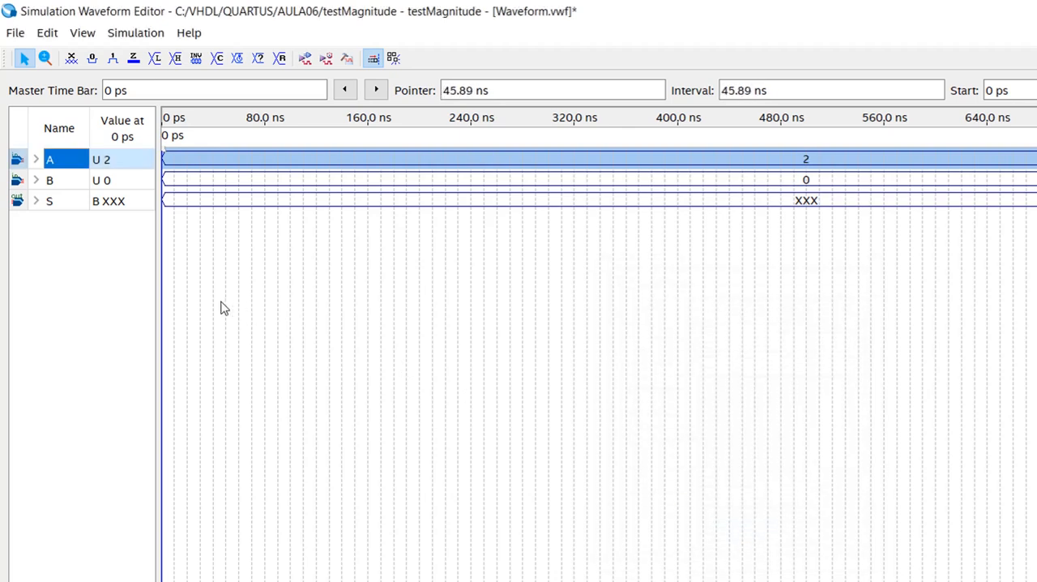
# - Apply a count value to input B with start value 0 and increment 1, counting every 250 ns
pyautogui.click(67, 179)
pyautogui.click(217, 59)
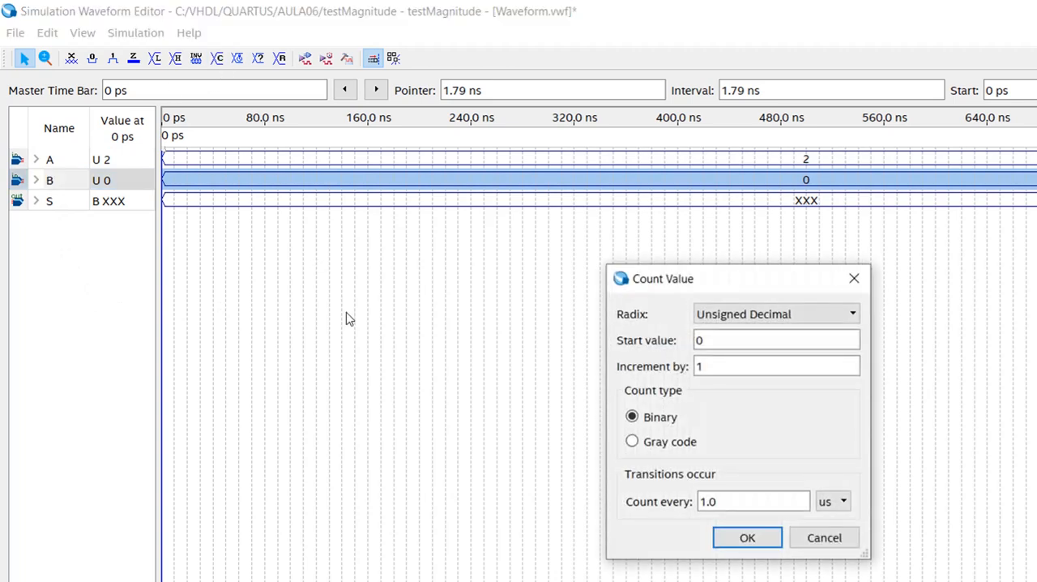
pyautogui.click(835, 506)
pyautogui.click(825, 537)
pyautogui.moveTo(743, 501); pyautogui.dragTo(646, 493)
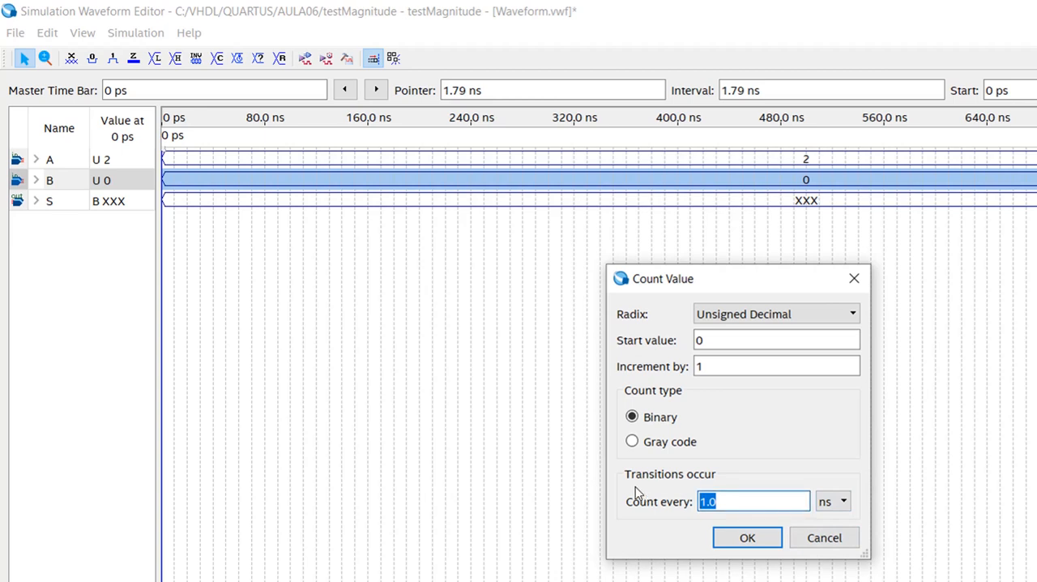
pyautogui.write('250')
pyautogui.click(746, 539)
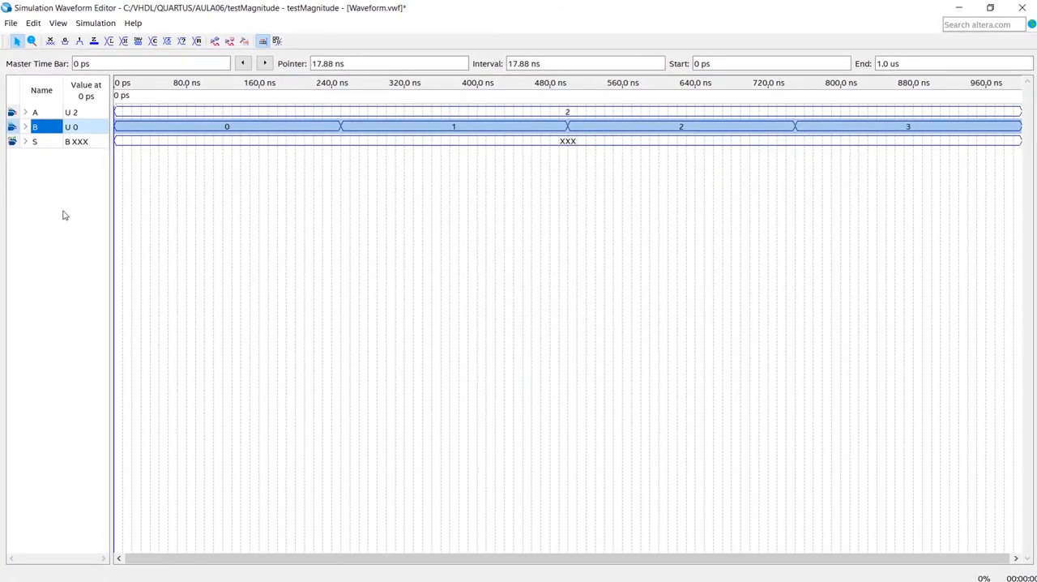
pyautogui.click(66, 227)
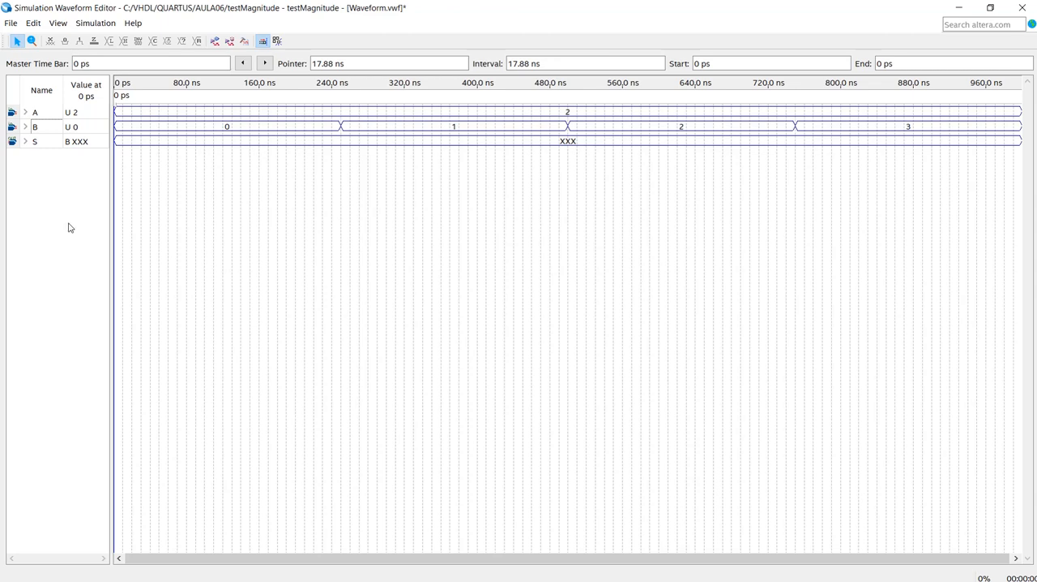
# - Run the functional simulation, saving the waveform as Waveform.vwf in the AULA06 folder
pyautogui.click(215, 41)
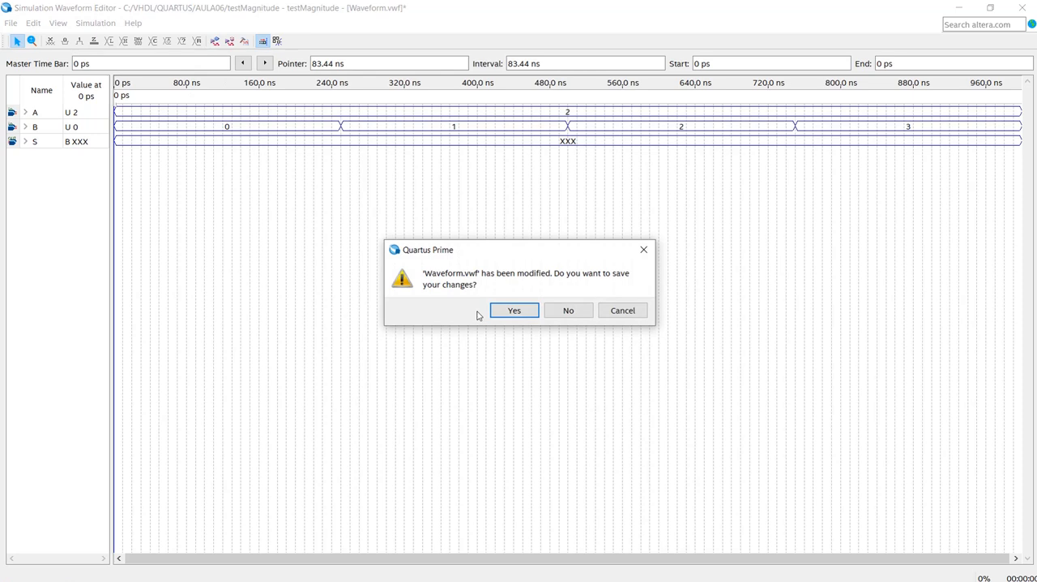
pyautogui.click(512, 314)
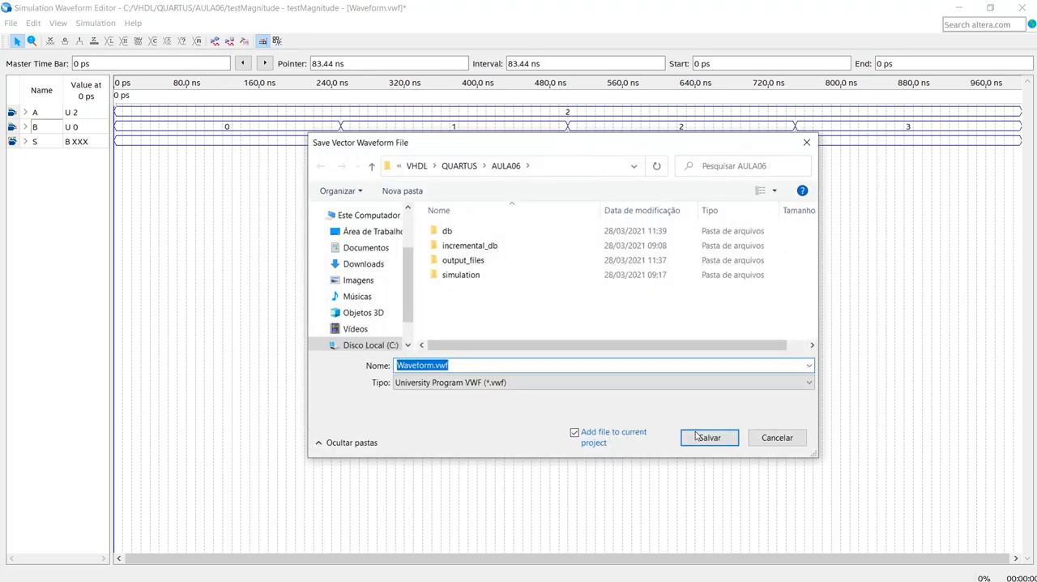
pyautogui.click(707, 438)
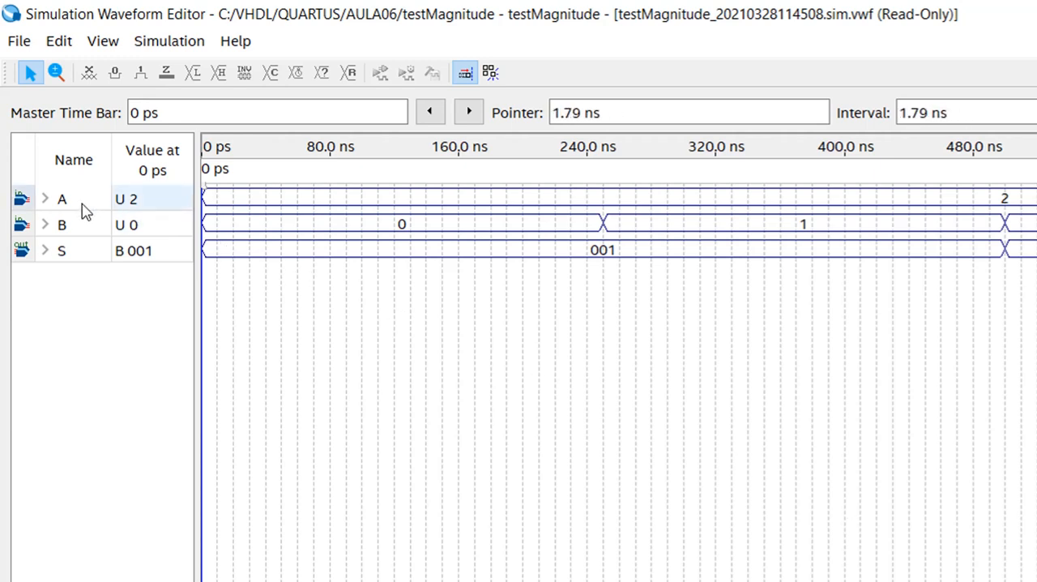
# - Compare output S with inputs A and B across the simulation result and close both waveform windows
pyautogui.click(85, 209)
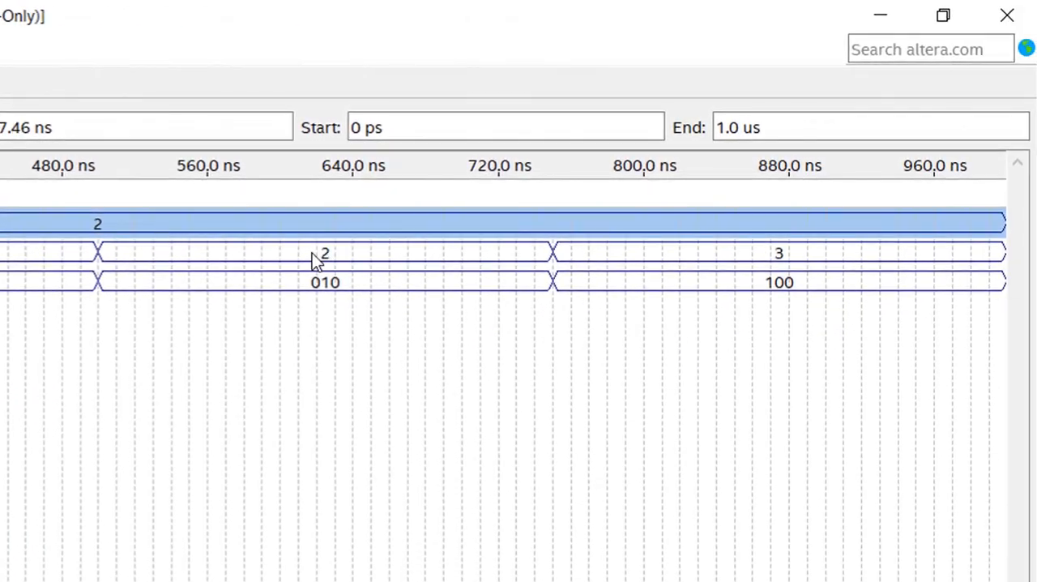
pyautogui.click(312, 253)
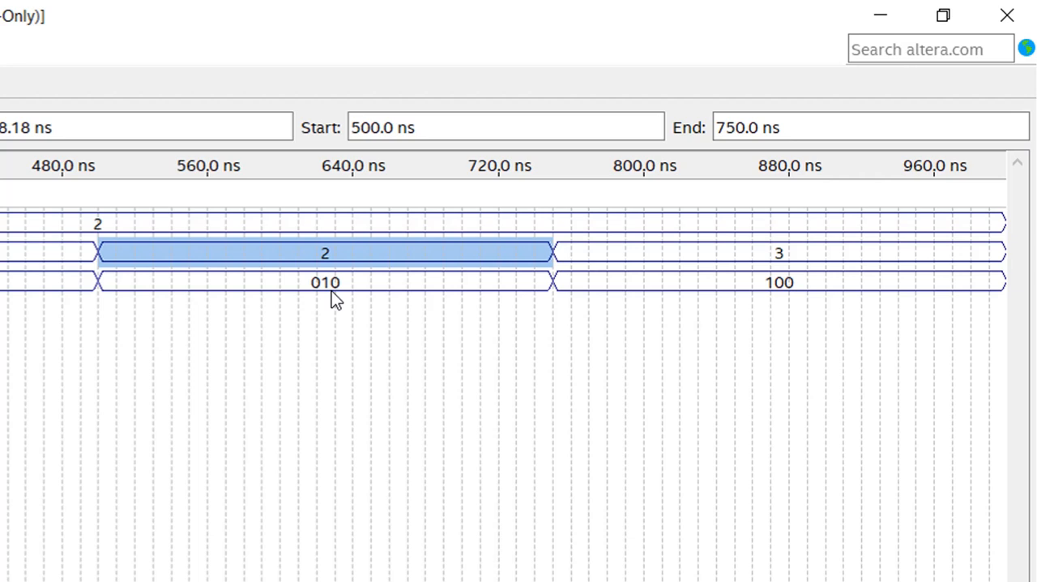
pyautogui.click(736, 250)
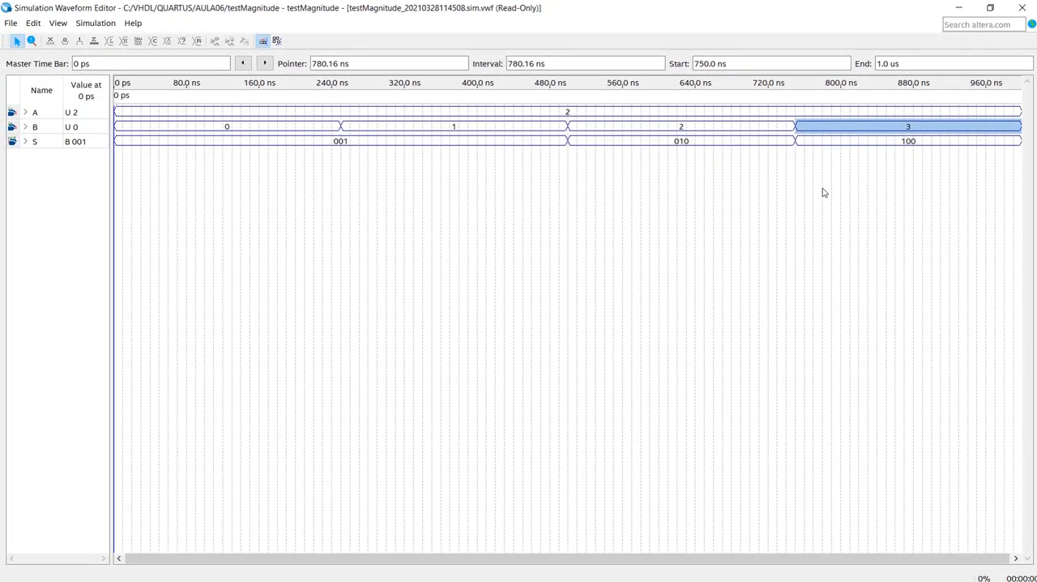
pyautogui.click(533, 227)
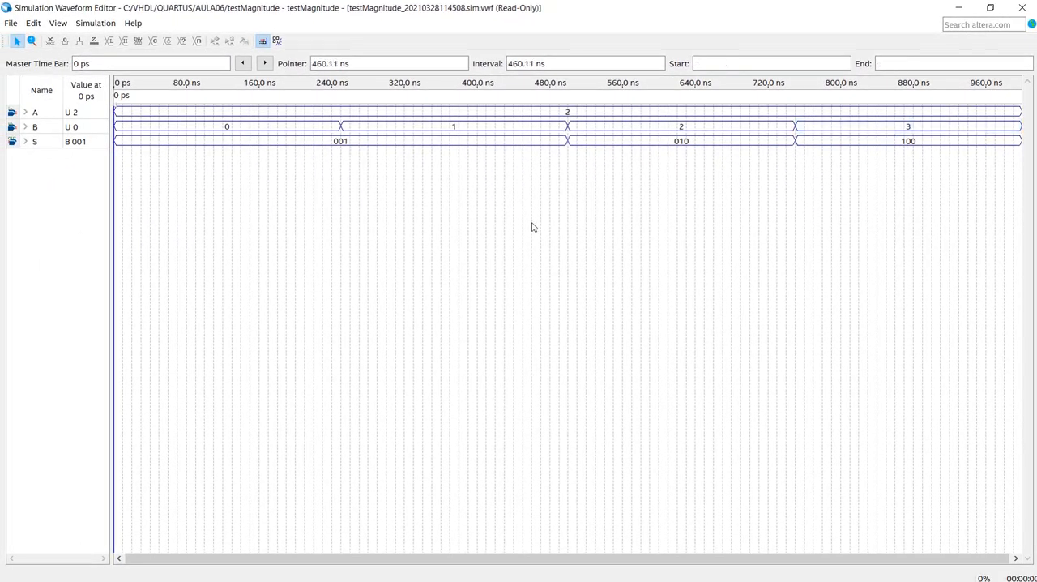
pyautogui.click(1023, 10)
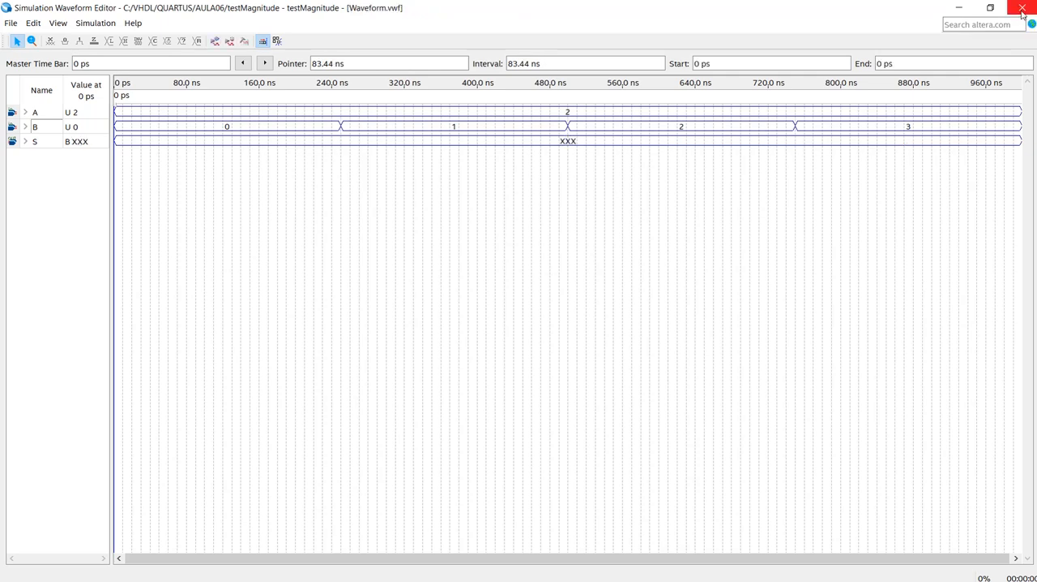
pyautogui.click(1023, 9)
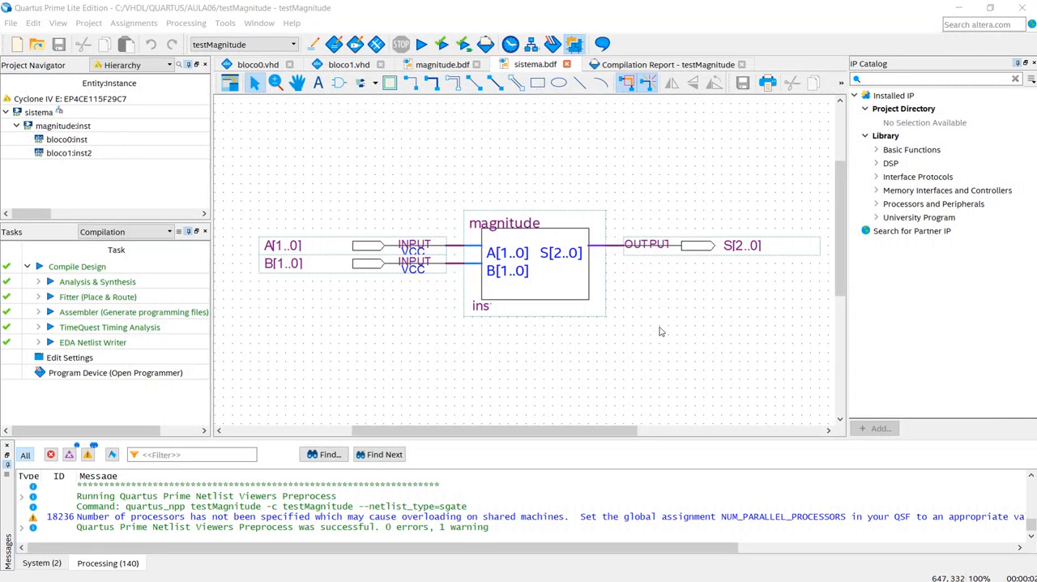
# - Display the compilation report's Flow Summary and locate the sistema entity in the Technology Map Viewer
pyautogui.click(652, 69)
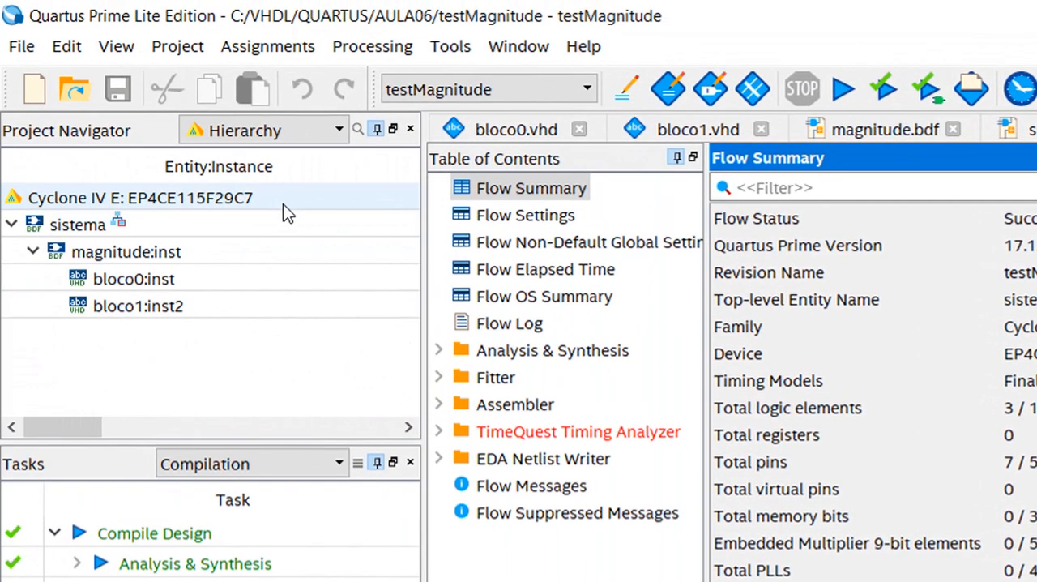
pyautogui.click(286, 204)
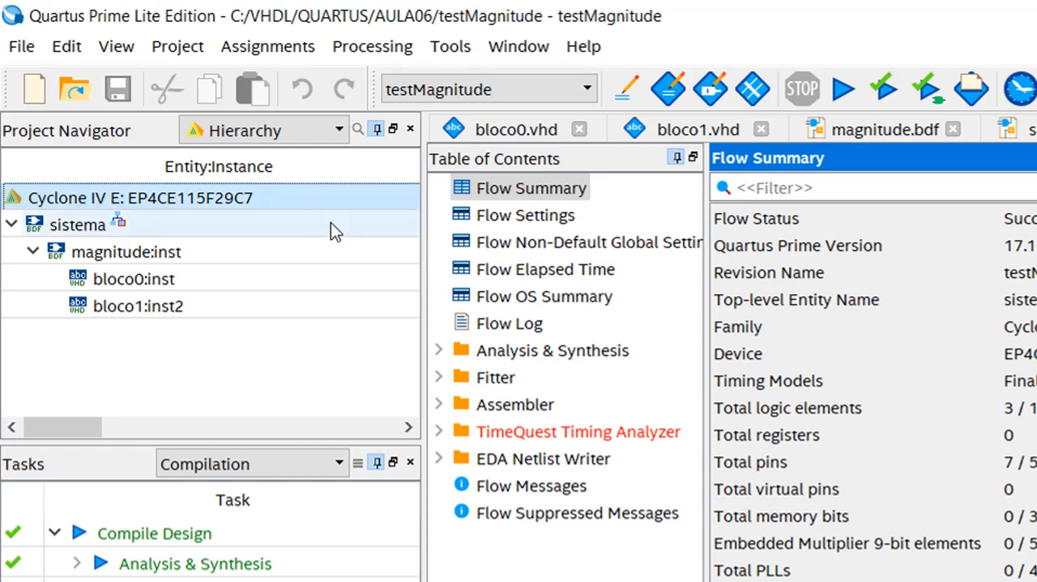
pyautogui.rightClick(74, 226)
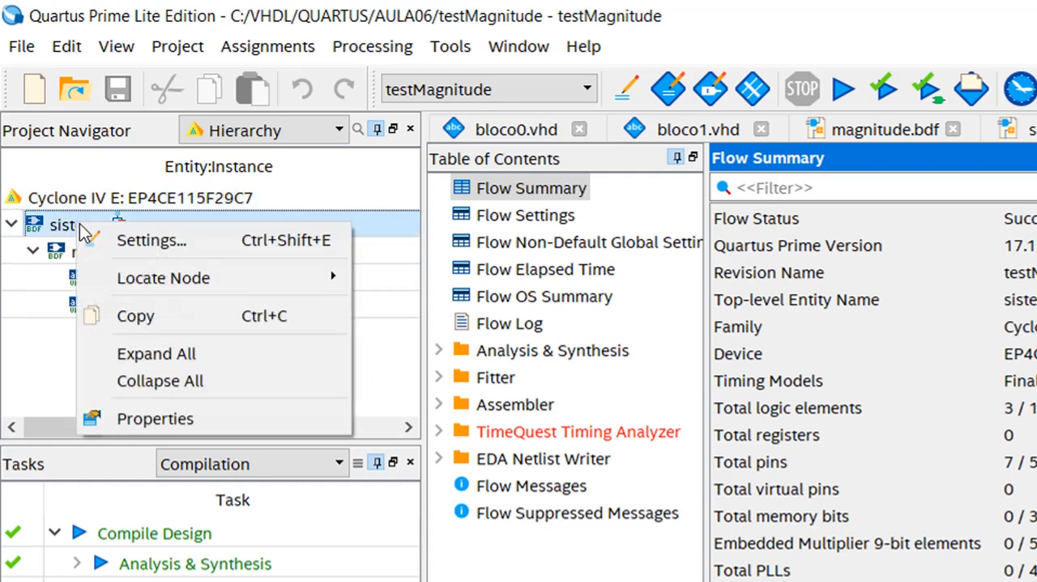
pyautogui.moveTo(132, 273)
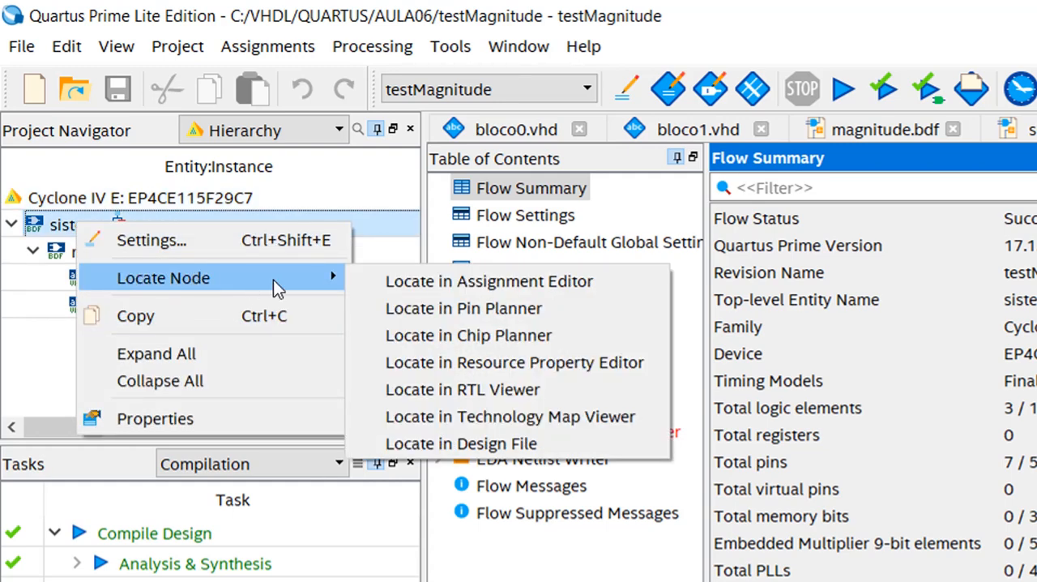
pyautogui.click(573, 419)
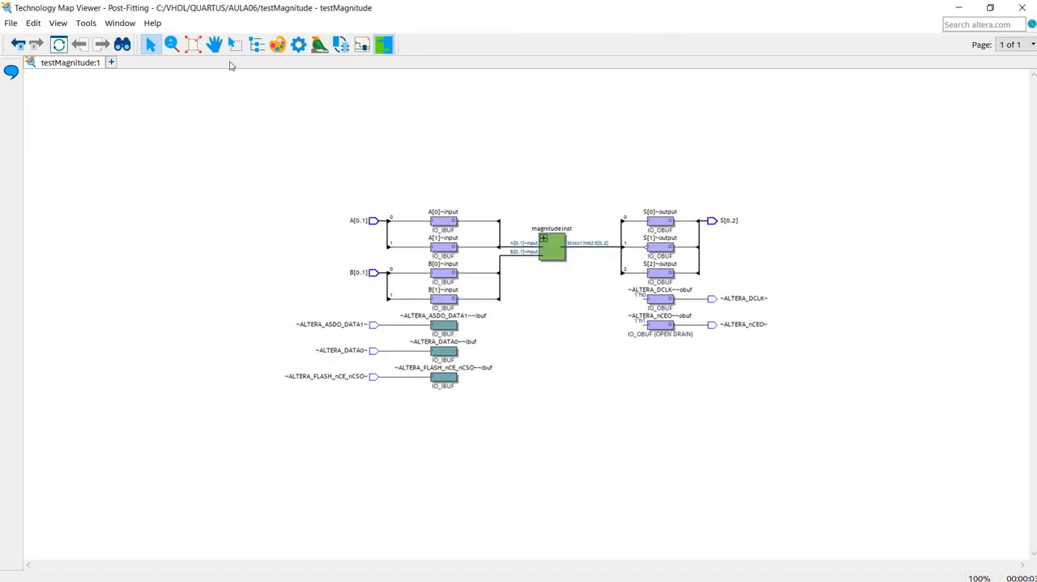
# - Expand the magnitude:inst block and its nested bloco1:inst2 block in the technology map to expose the logic cells
pyautogui.click(194, 47)
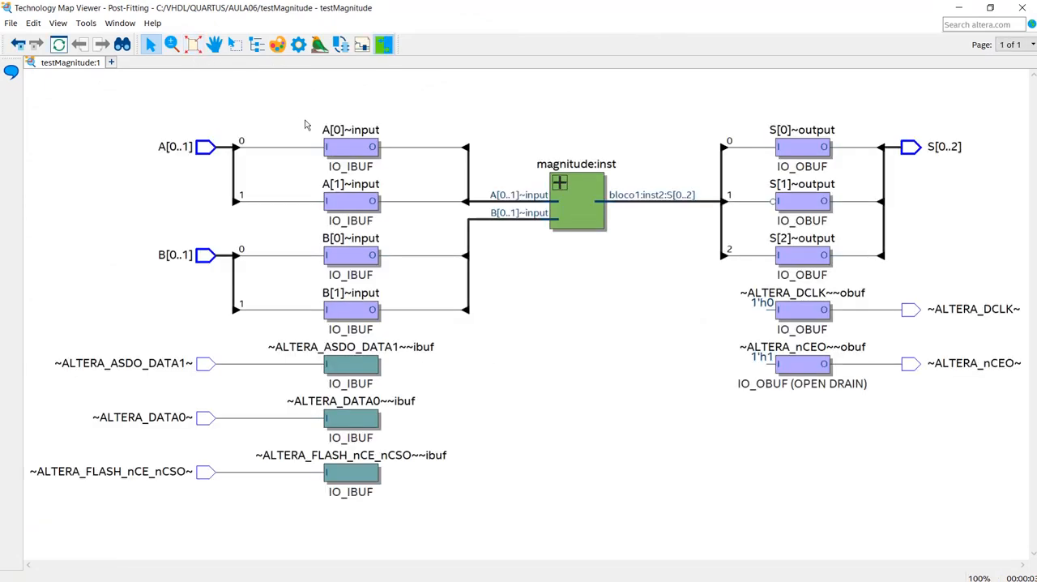
pyautogui.click(559, 182)
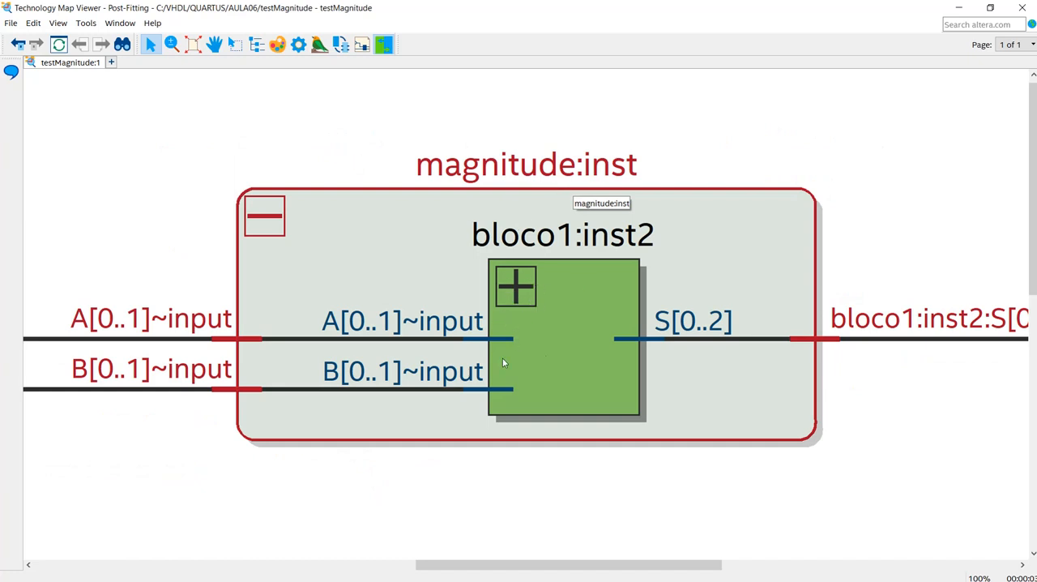
pyautogui.click(193, 45)
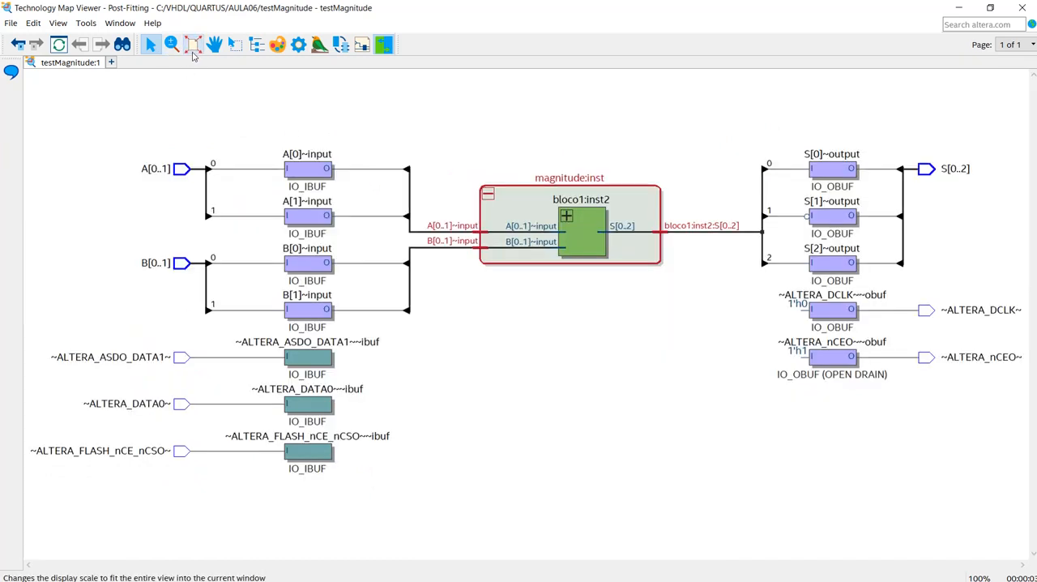
pyautogui.click(566, 217)
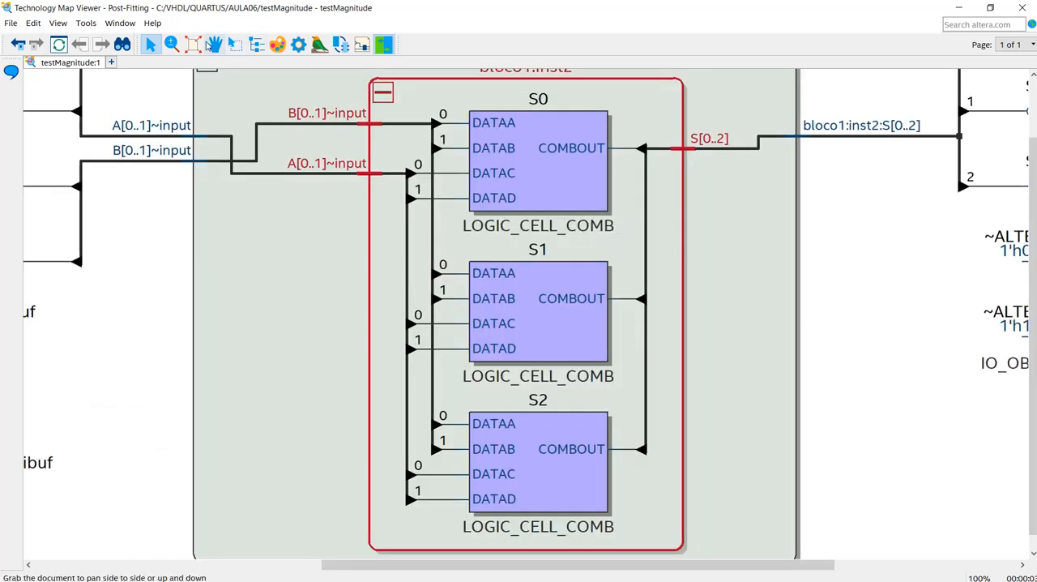
pyautogui.click(193, 44)
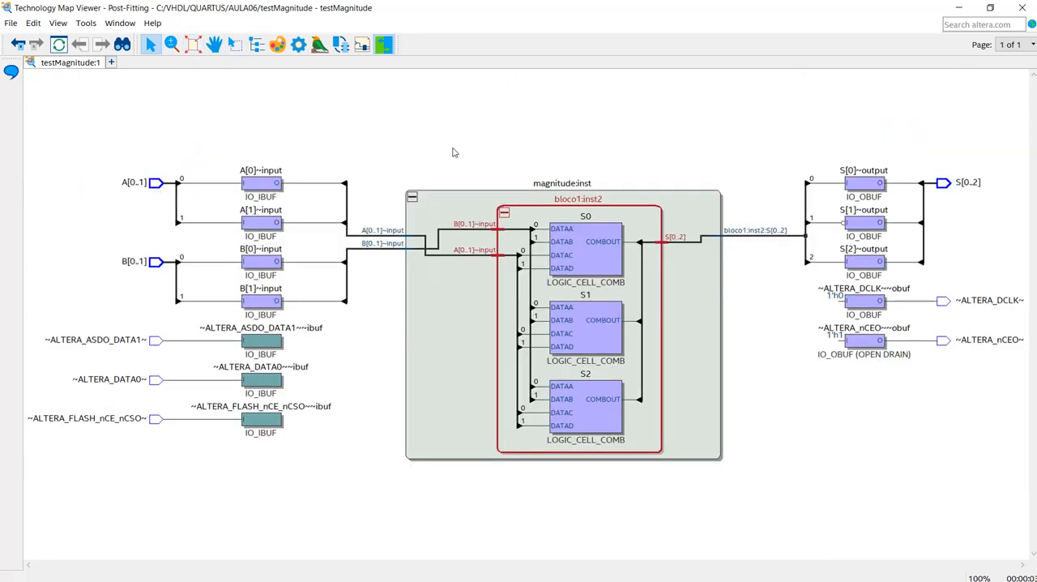
# - Examine the gate-level properties of logic cells S0, S1 and S2 inside bloco1:inst2
pyautogui.click(587, 235)
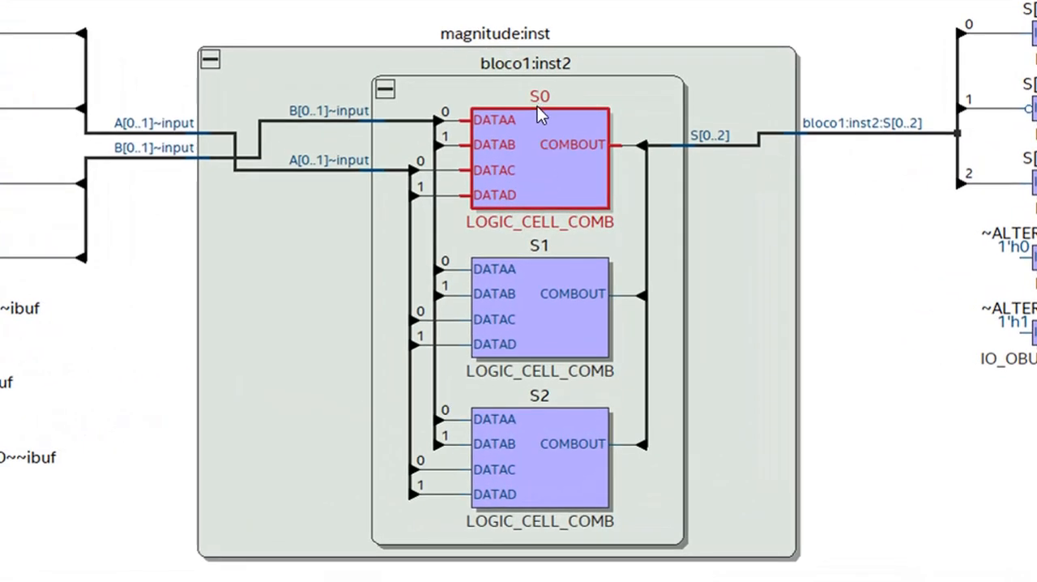
pyautogui.click(553, 317)
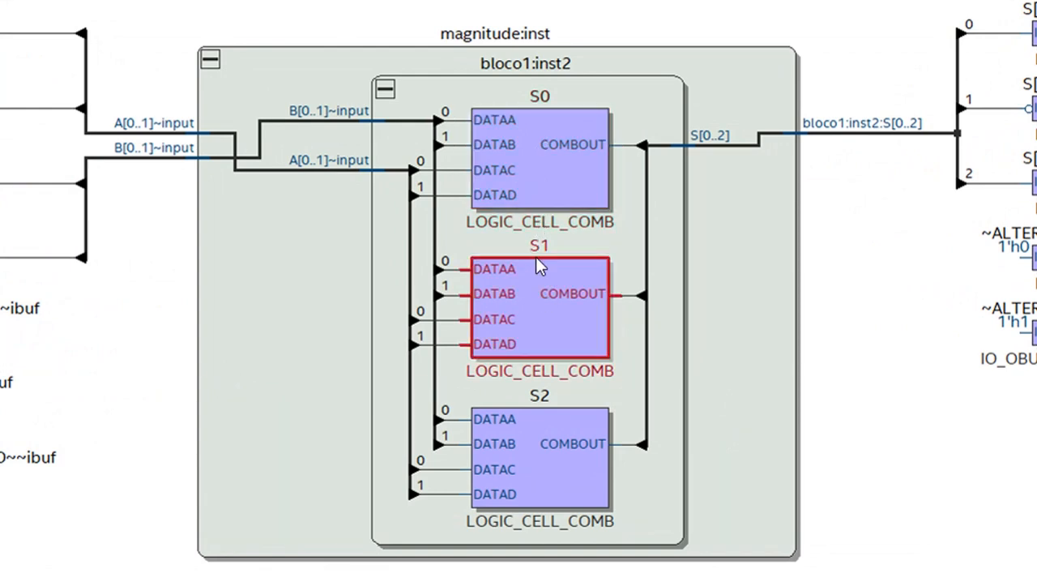
pyautogui.click(555, 476)
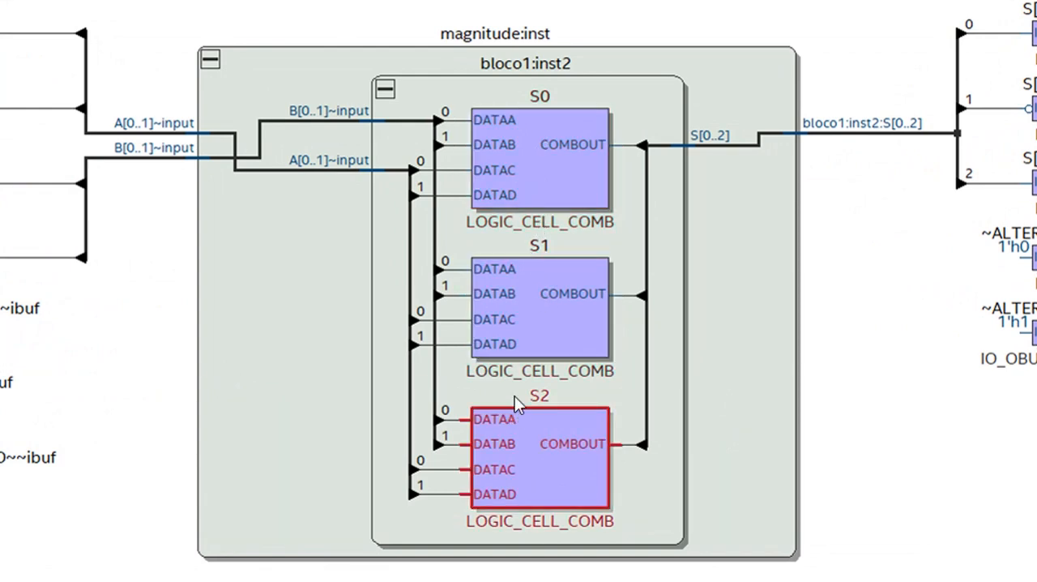
pyautogui.click(558, 175)
pyautogui.rightClick(551, 175)
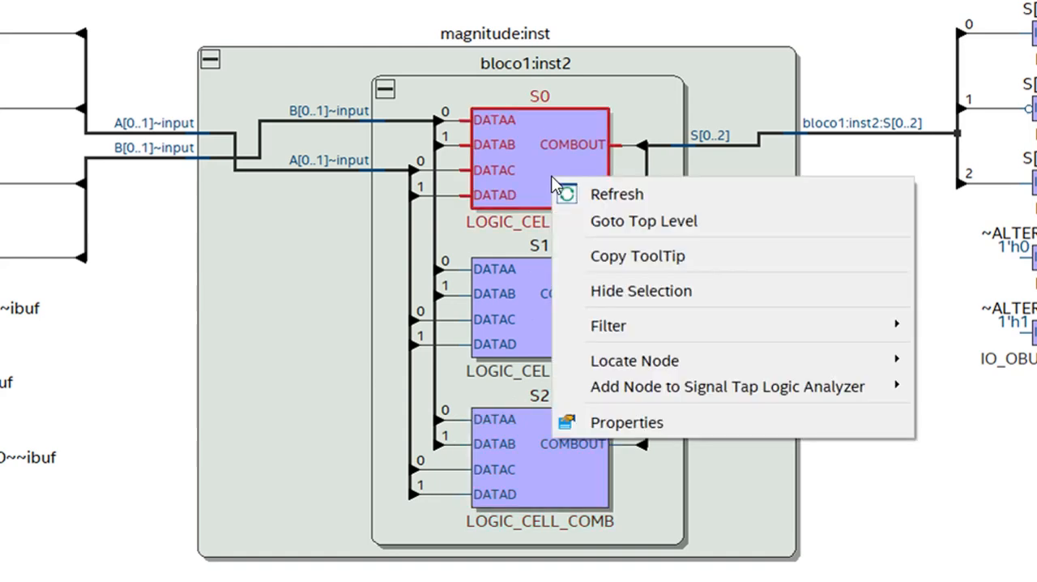
pyautogui.click(628, 423)
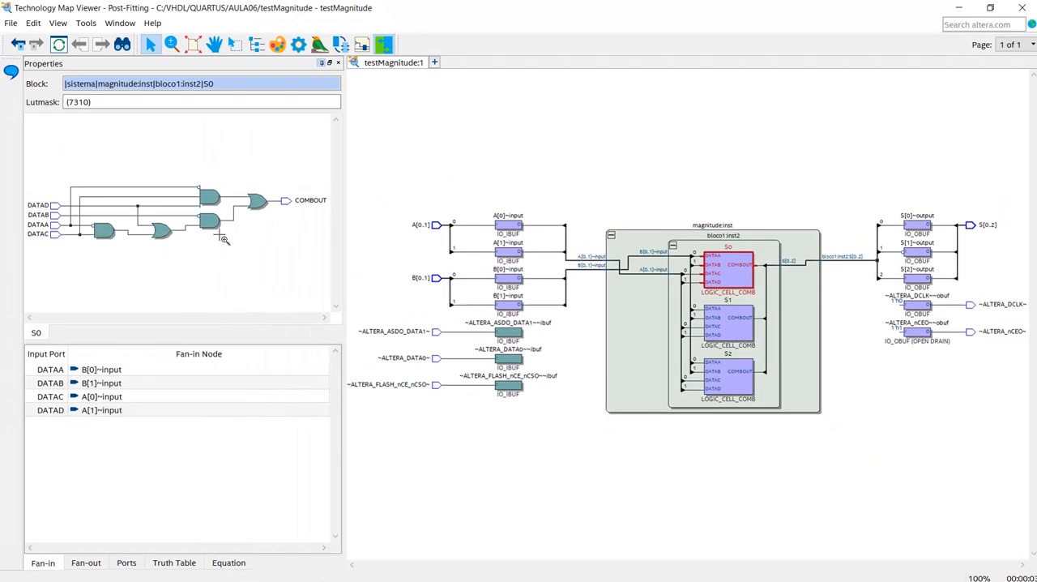
pyautogui.click(734, 334)
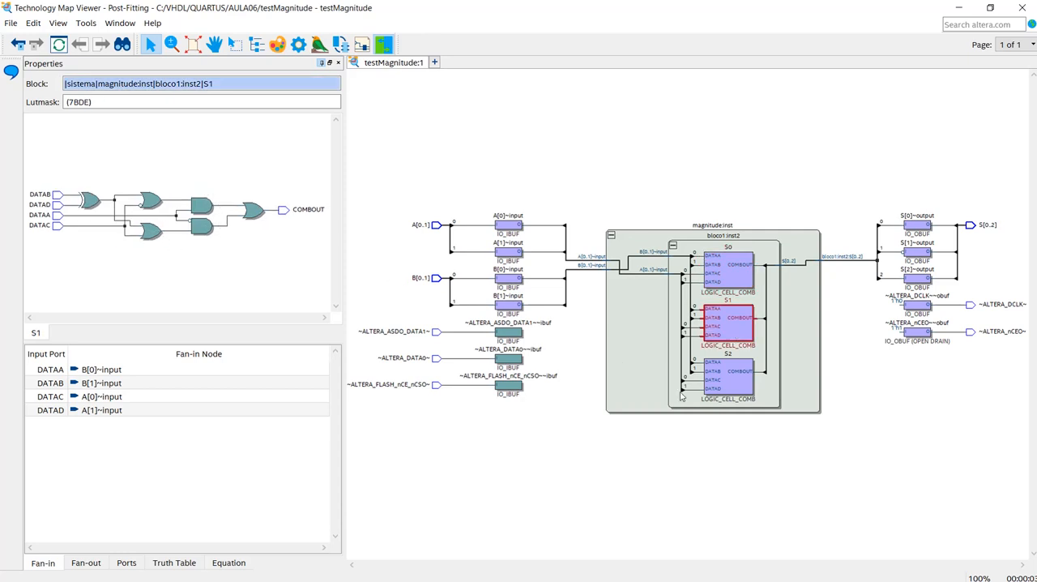
pyautogui.click(735, 385)
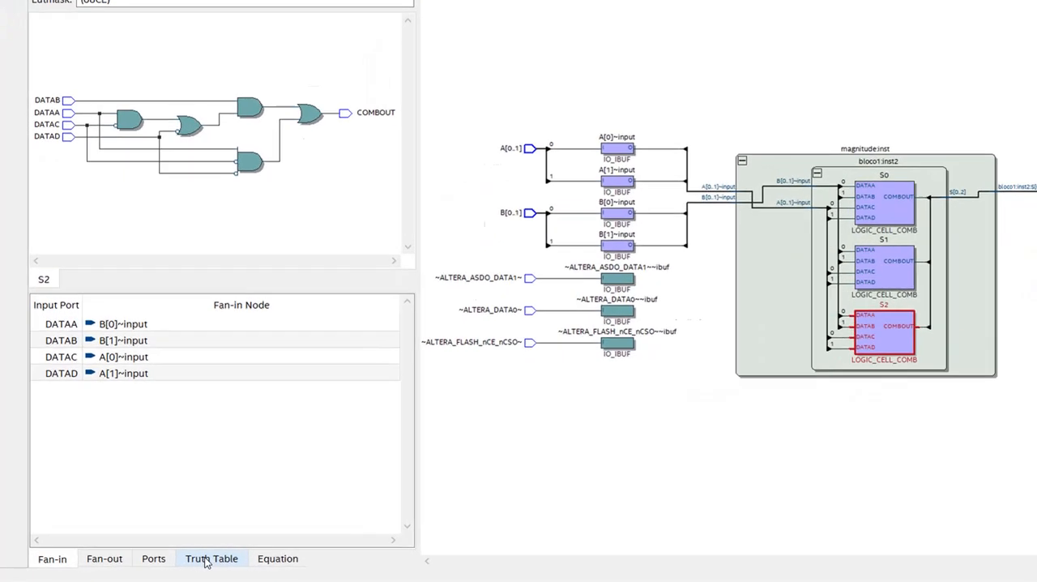
# - Examine the truth table and equation of logic cell S2 and close the Technology Map Viewer
pyautogui.click(206, 559)
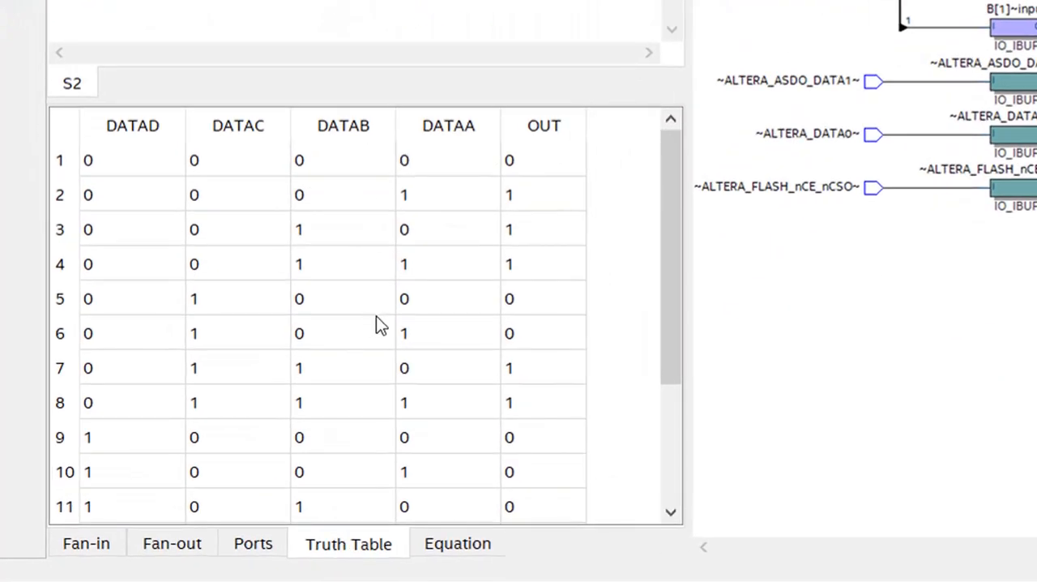
pyautogui.scroll(-2, 376, 316)
pyautogui.scroll(2, 376, 322)
pyautogui.click(440, 548)
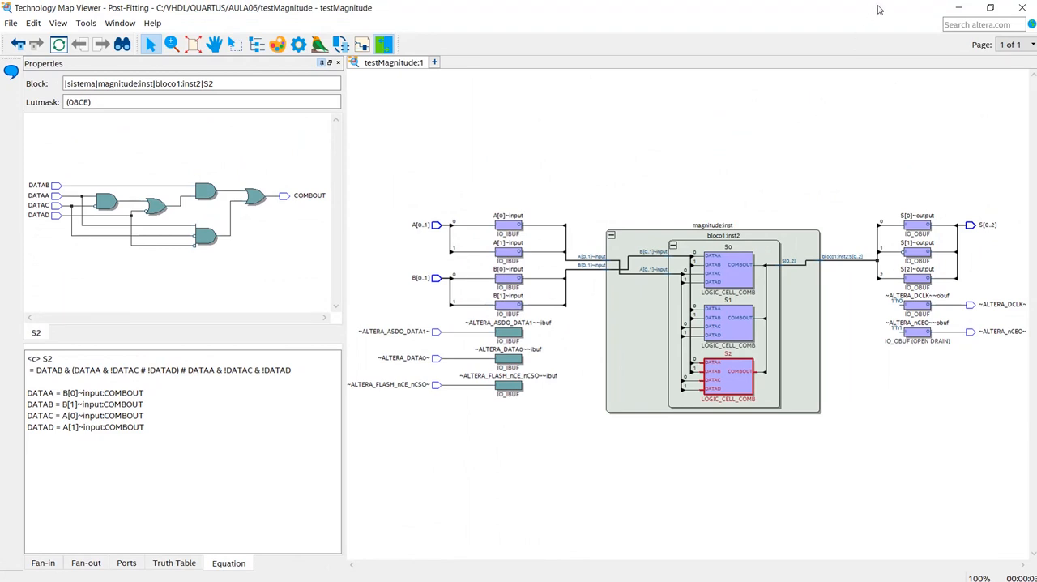
pyautogui.click(1023, 10)
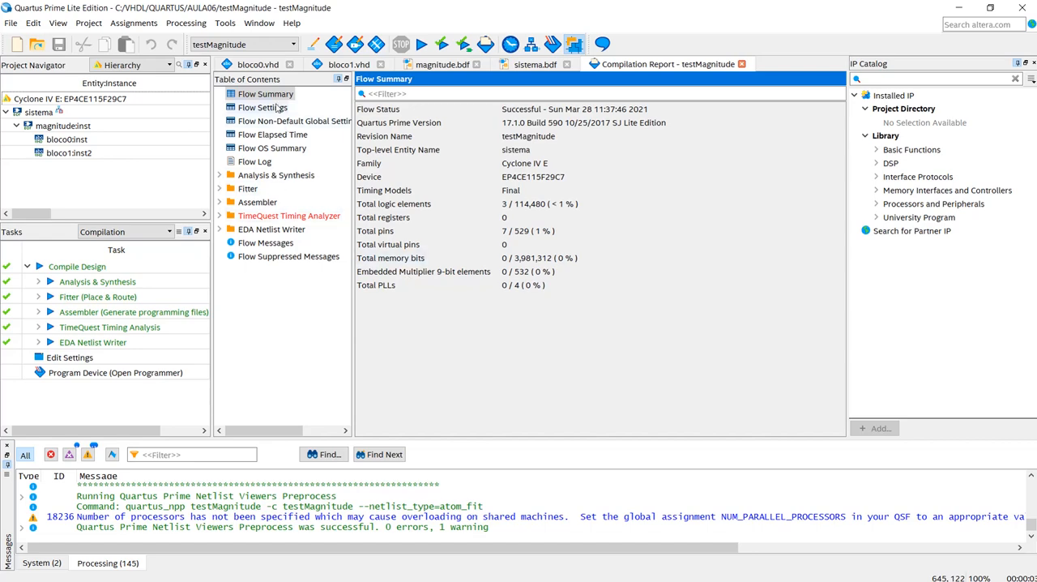
# - Review the design files bloco0.vhd, bloco1.vhd, magnitude.bdf and sistema.bdf in turn
pyautogui.click(259, 66)
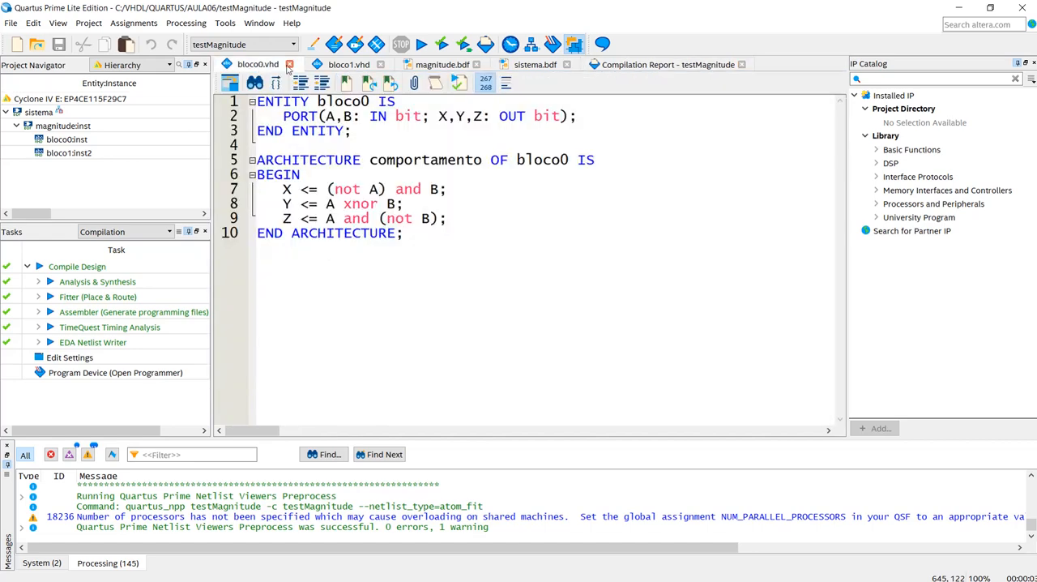
pyautogui.click(333, 67)
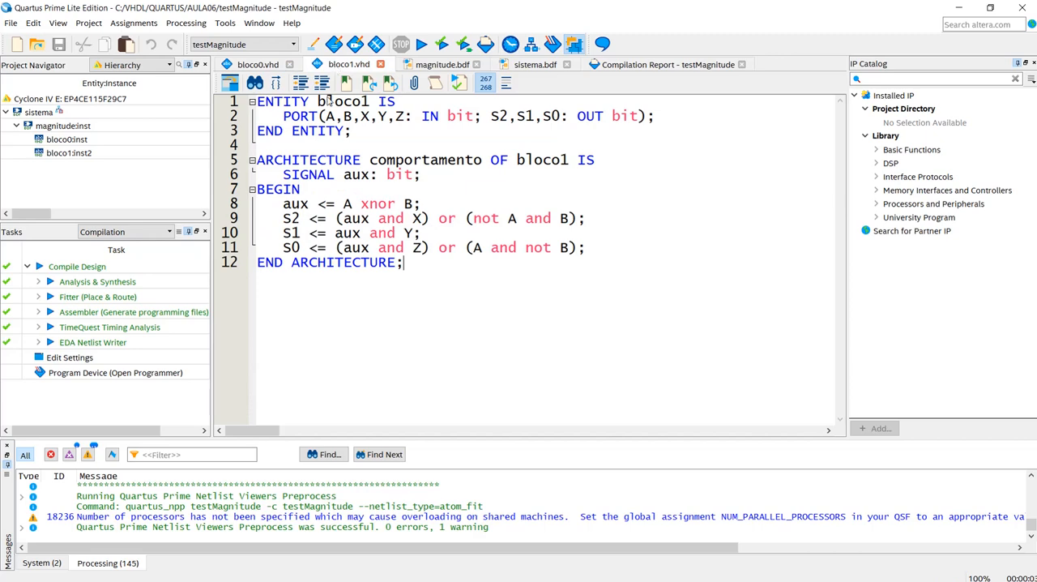
pyautogui.click(443, 65)
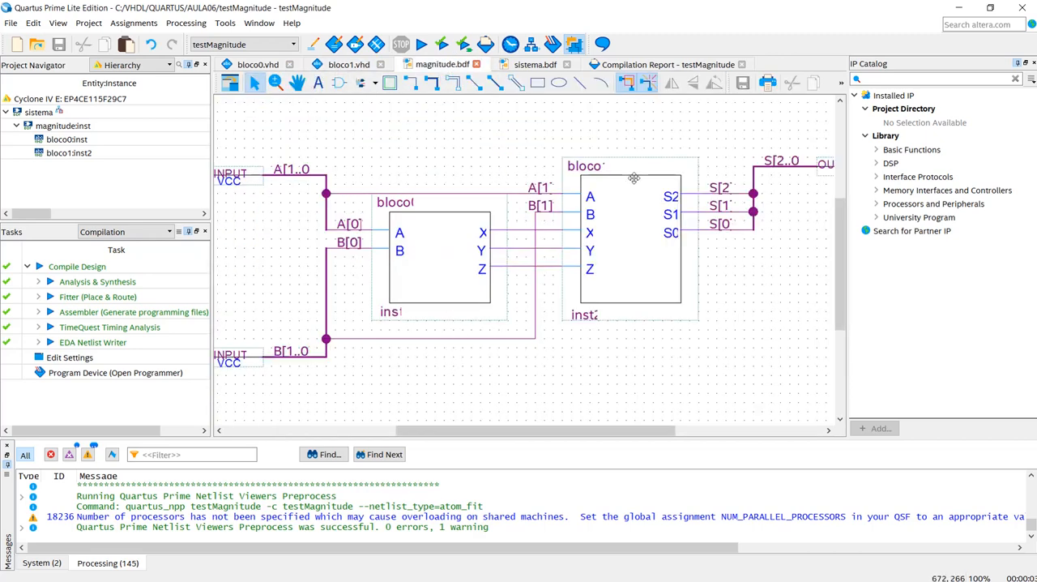
pyautogui.click(528, 67)
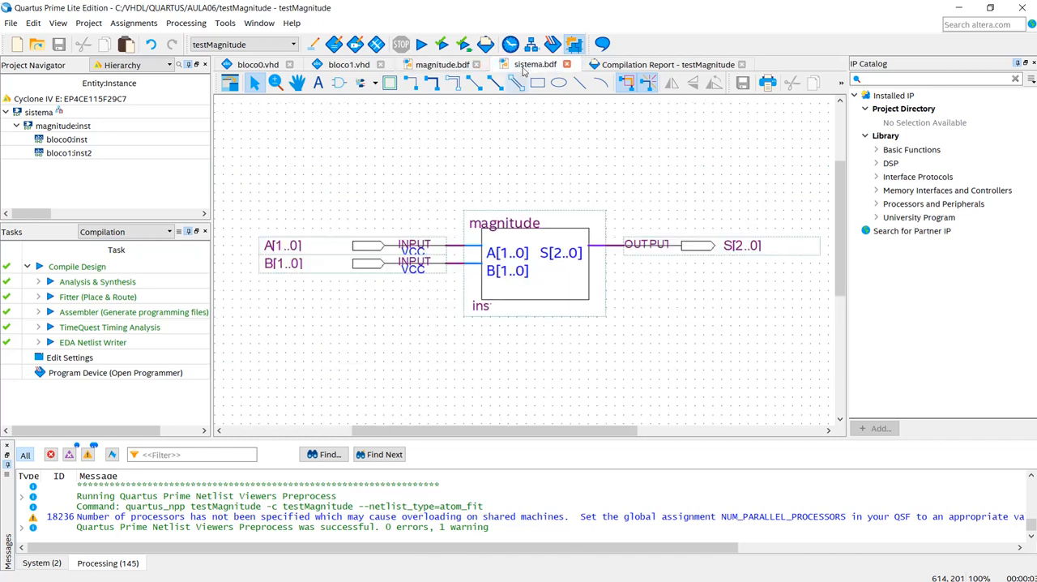